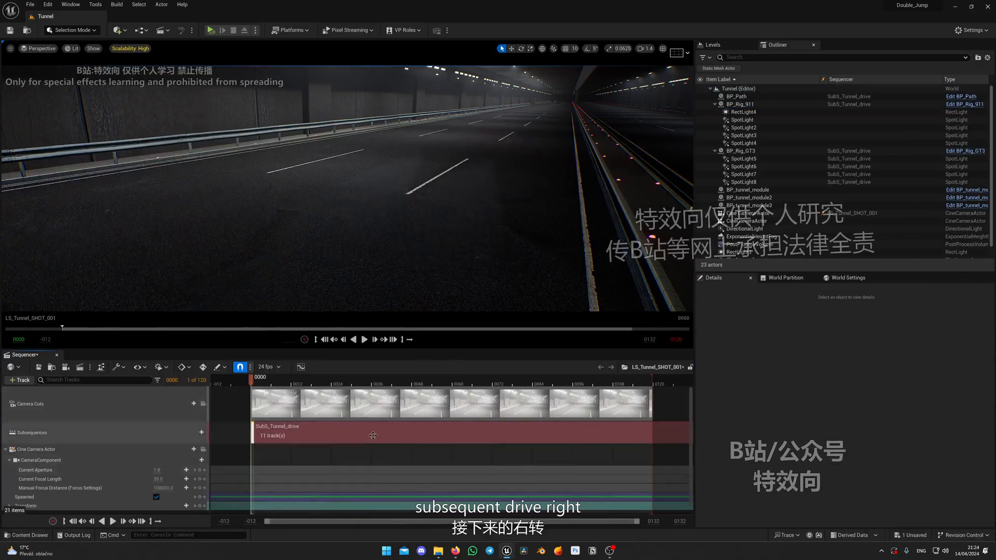
- Look around the tunnel scene, then select the Cine Camera Actor and lock the viewport to it
right_click_drag(399, 295, 447, 262)
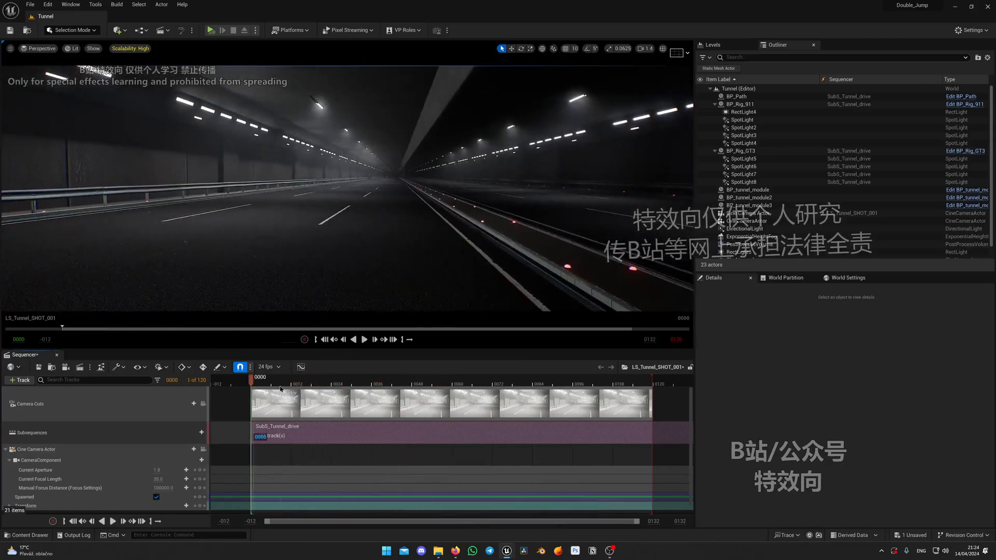
right_click_drag(347, 234, 410, 243)
left_click(135, 449)
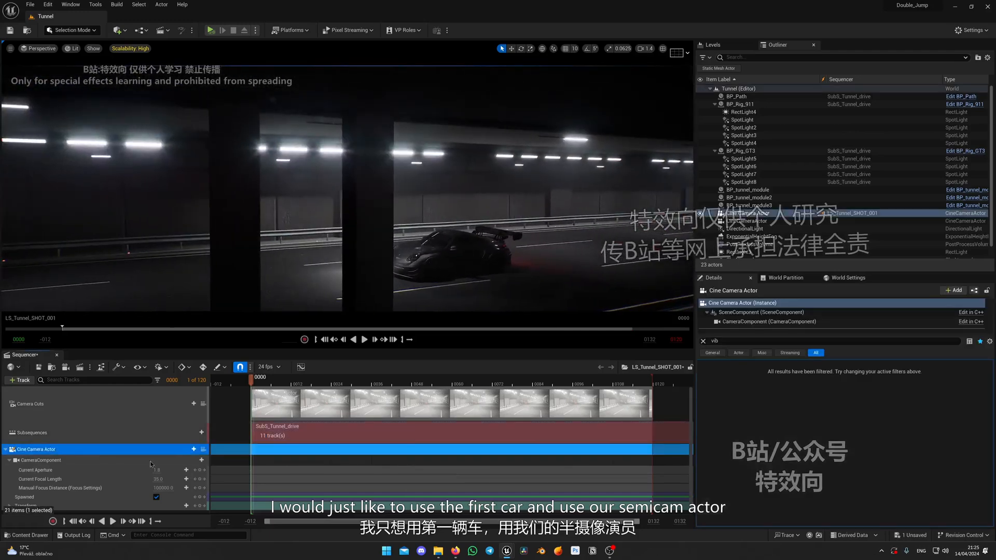
left_click(204, 449)
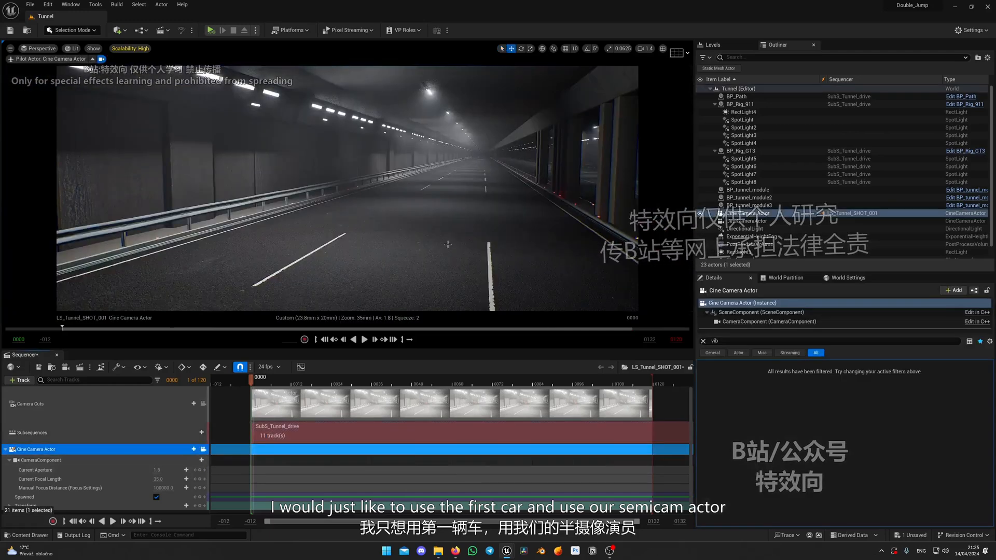
- Attach the Cine Camera Actor to BP_Rig_911 from the SubS_Tunnel_drive subsequence
left_click(194, 449)
mouse_move(234, 319)
mouse_move(324, 341)
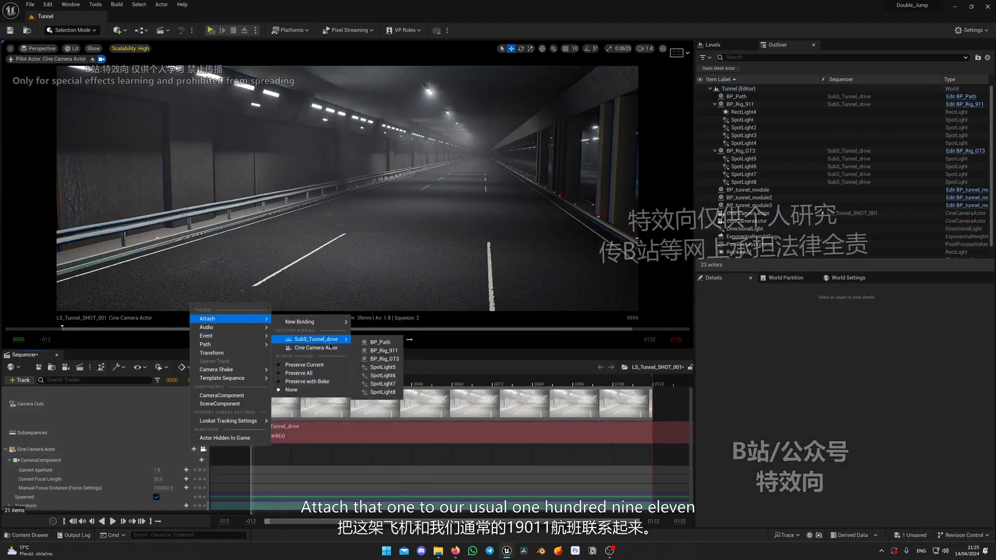
left_click(392, 355)
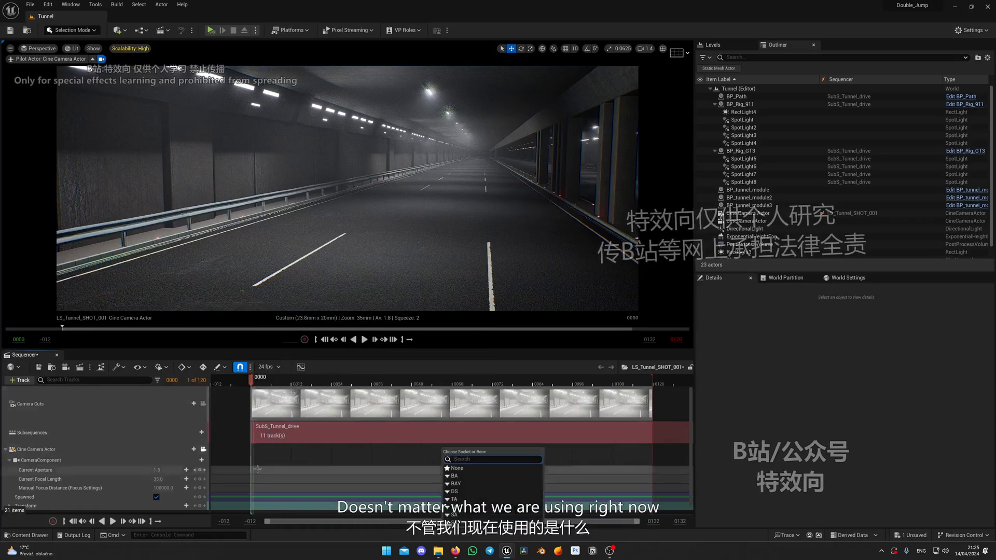
left_click(475, 473)
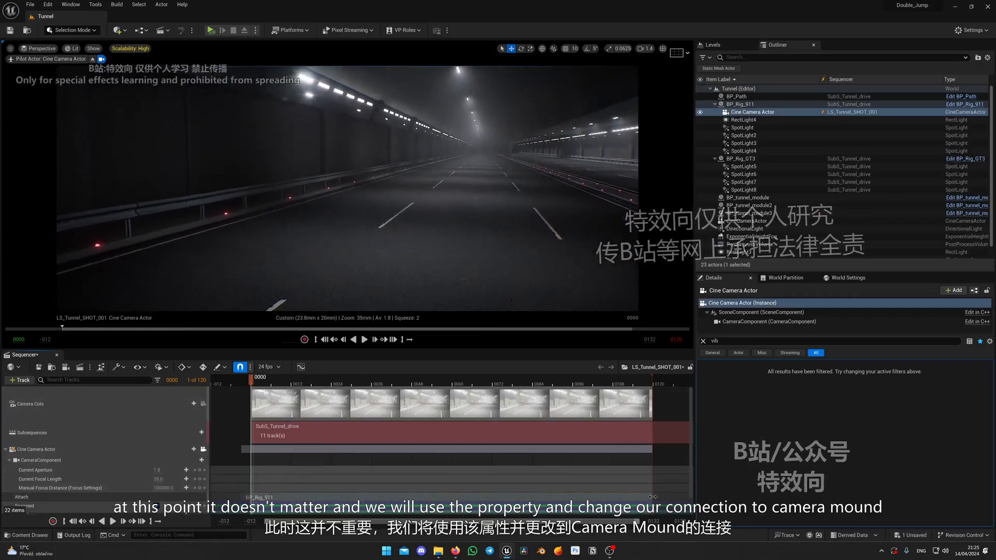
- Set the attach section's Attach Component Name to Camera Mount
right_click(415, 499)
mouse_move(456, 350)
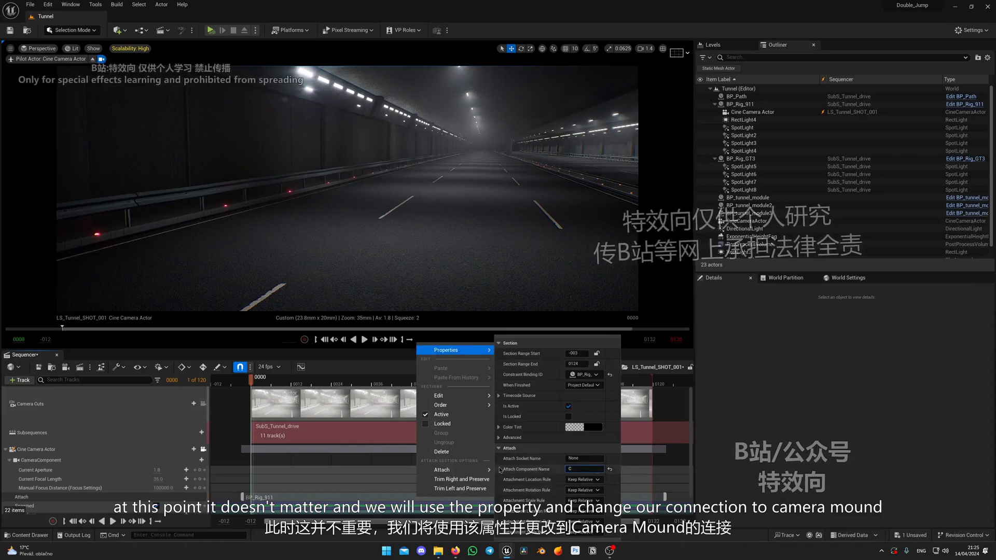
type("t")
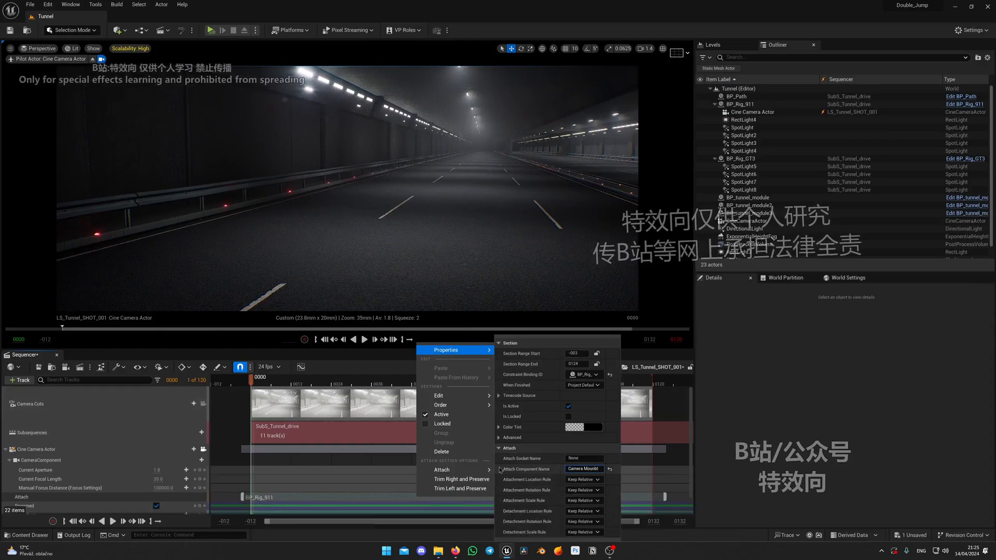
key("Return")
left_click(371, 384)
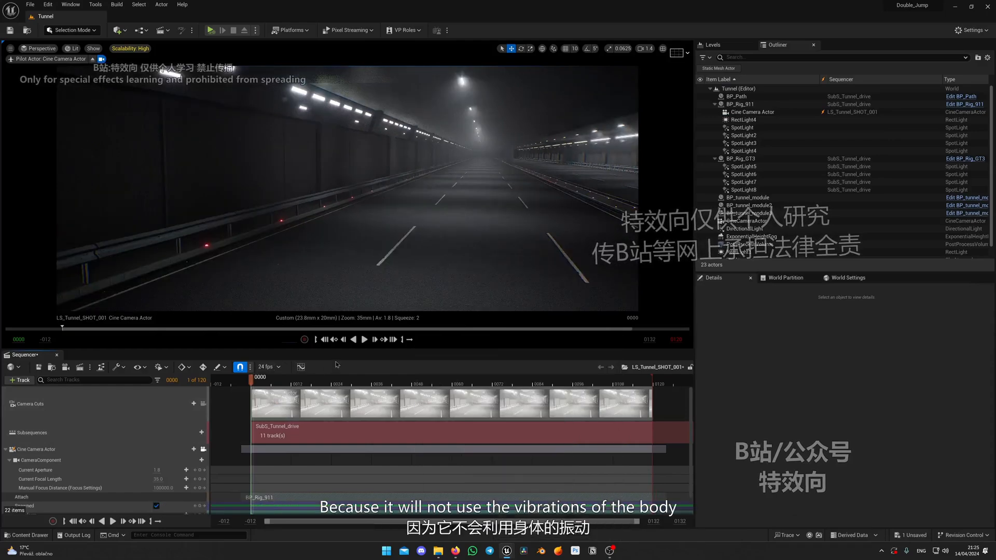
- Move the Cine Camera Actor to frame the 911 from the side across the divider, checking the view over the opening frames
left_click(47, 450)
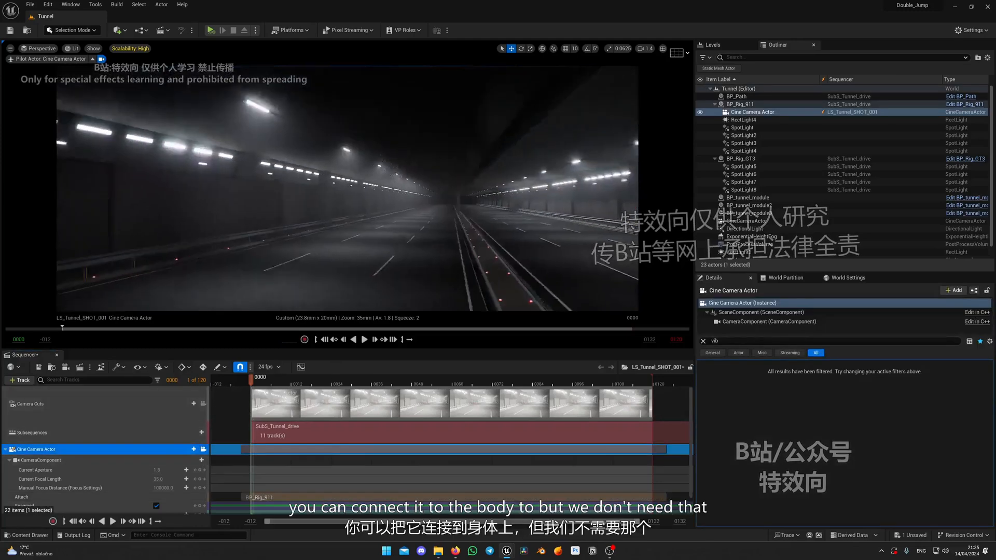
right_click_drag(347, 188, 301, 189)
scroll(352, 189, "down", 1)
key("w")
key("s")
left_click(264, 383)
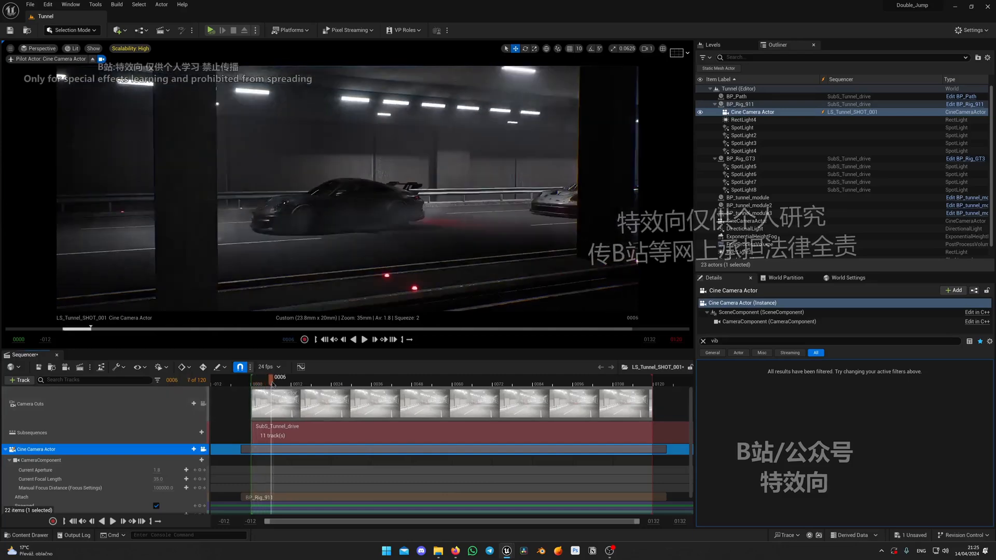
left_click_drag(264, 384, 251, 385)
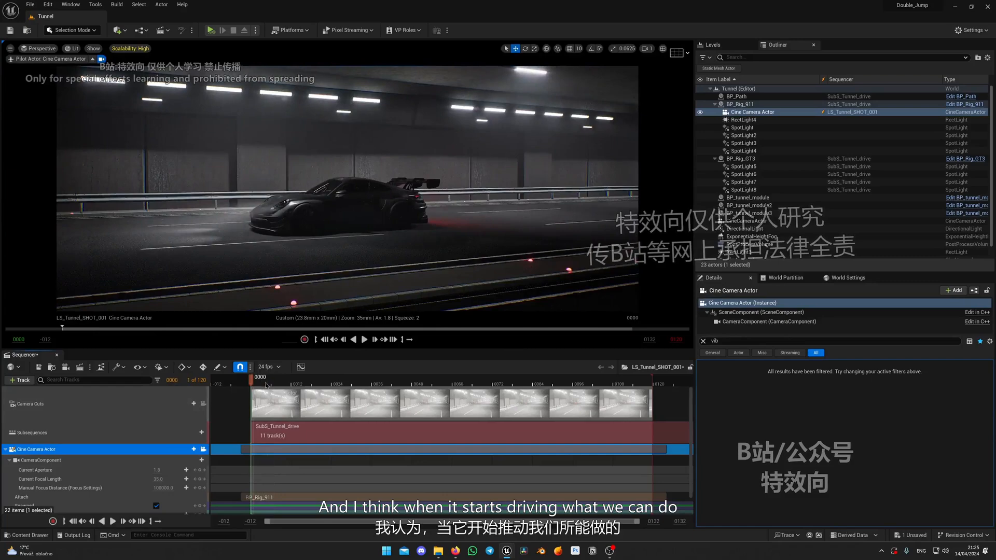
- View both cars up close, open the SubS_Tunnel_drive subsequence and find frame 12, where the GT3 starts moving
left_click(261, 384)
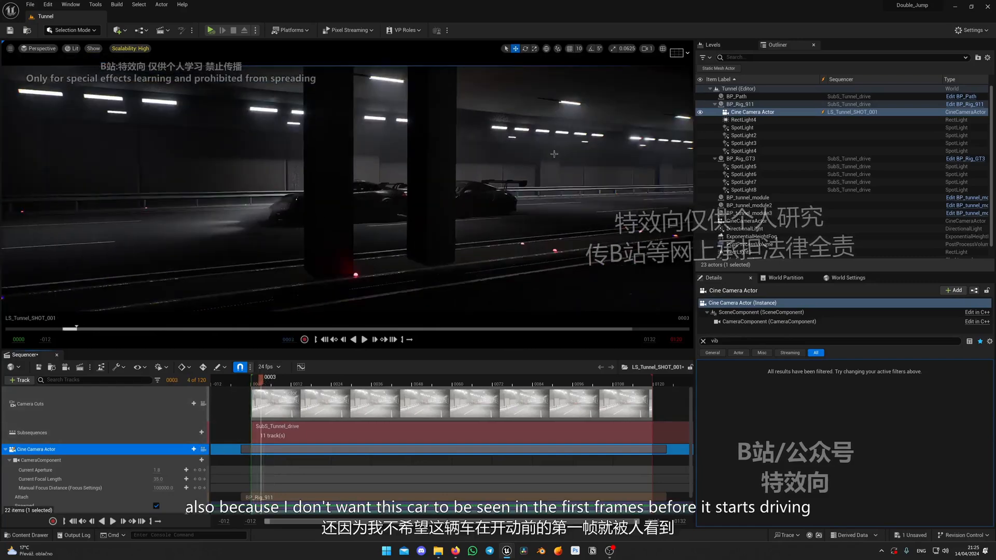
right_click_drag(554, 154, 508, 201)
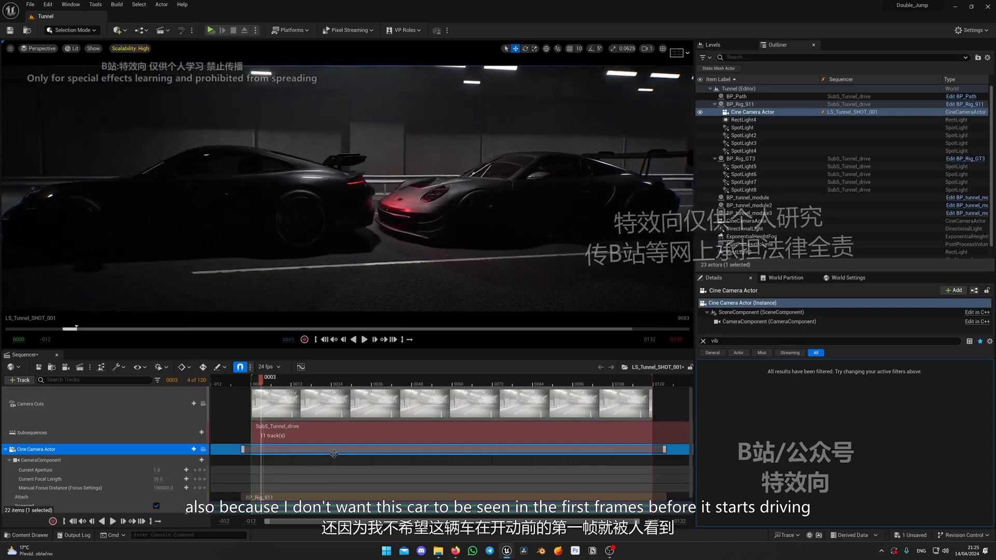
double_click(299, 436)
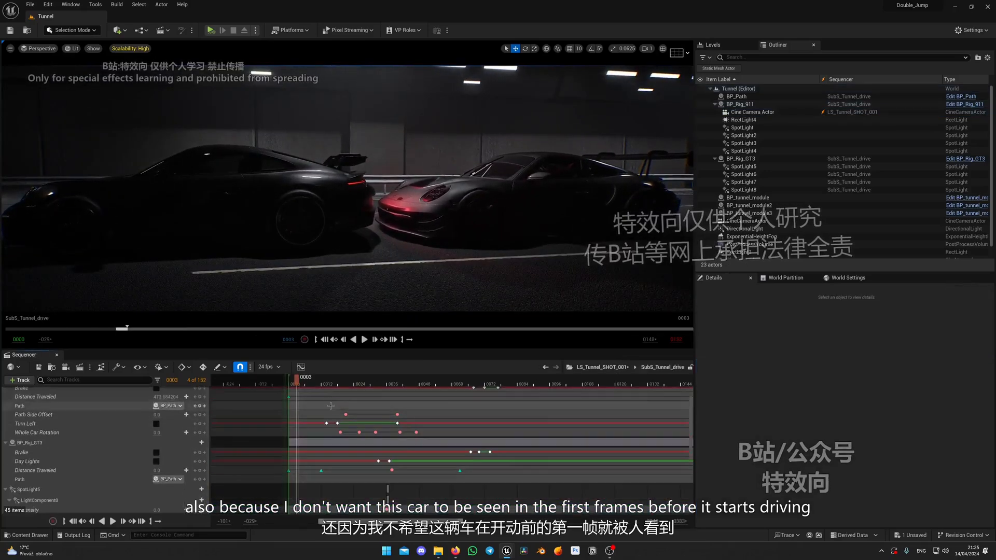
left_click_drag(298, 386, 308, 389)
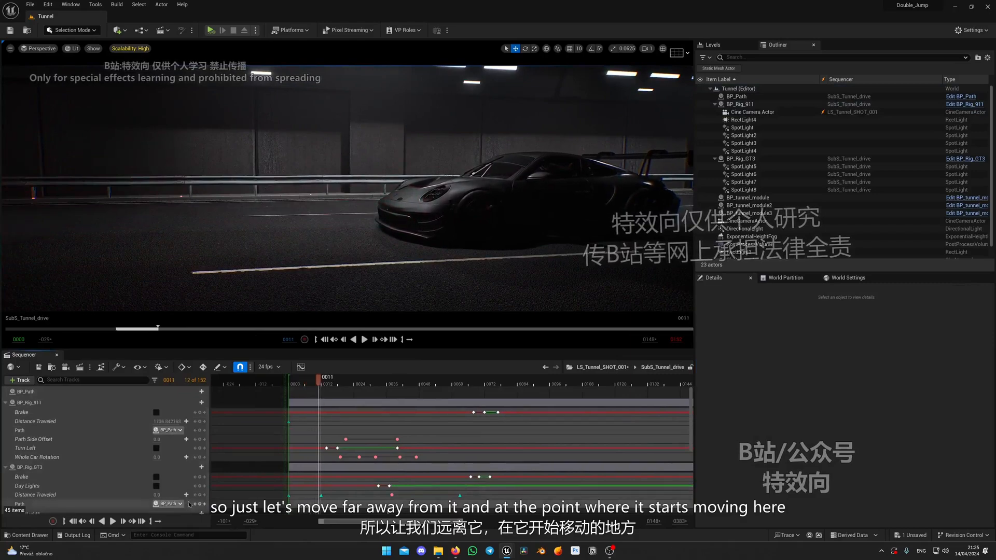
- Add an Actor Hidden In Game track to BP_Rig_GT3 with visibility keyed on at frame 12
scroll(338, 493, "down", 2)
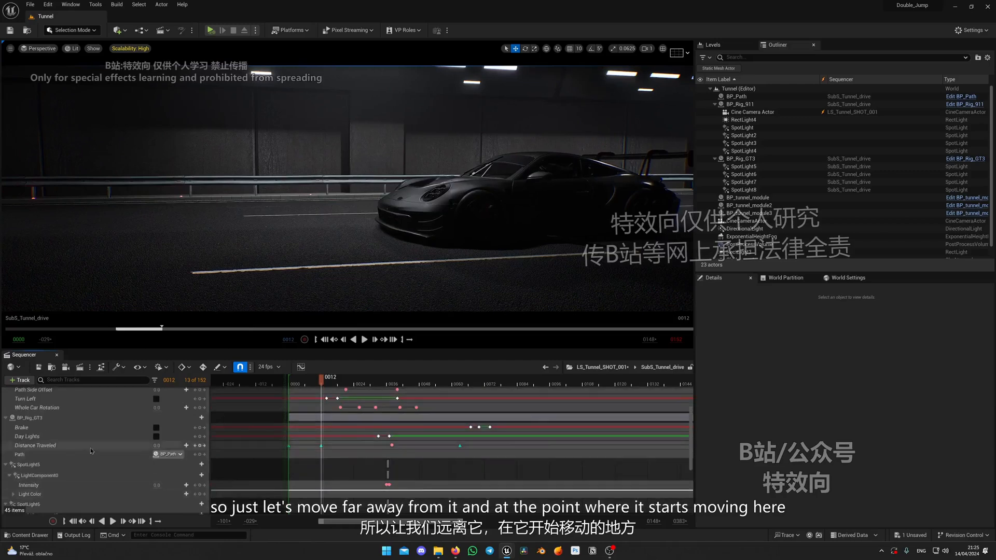
left_click(63, 422)
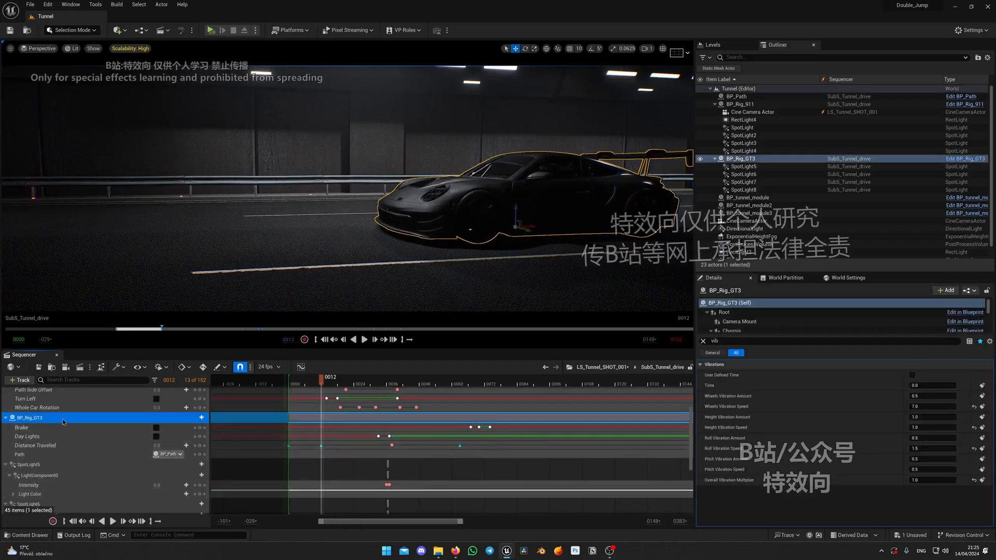
left_click(201, 418)
type("acto")
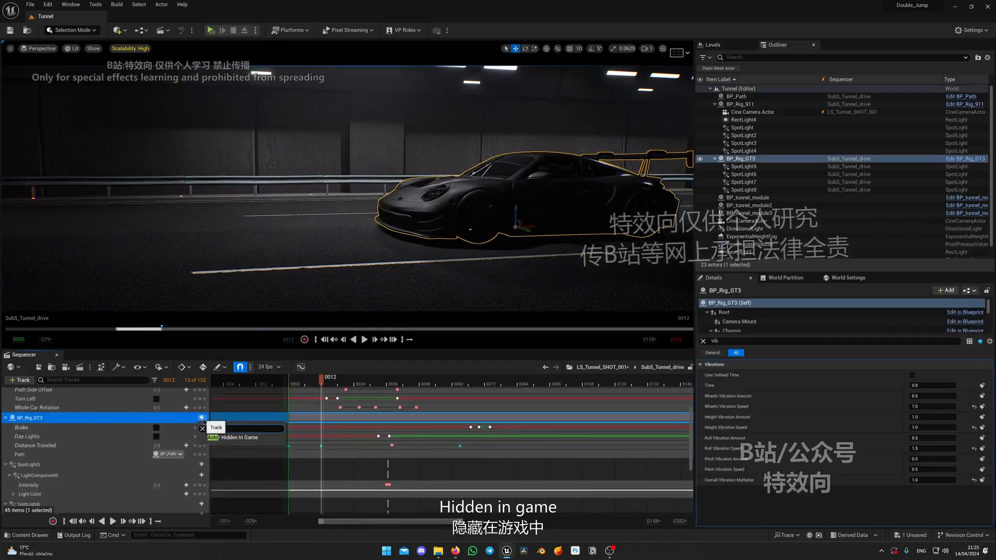
left_click(246, 439)
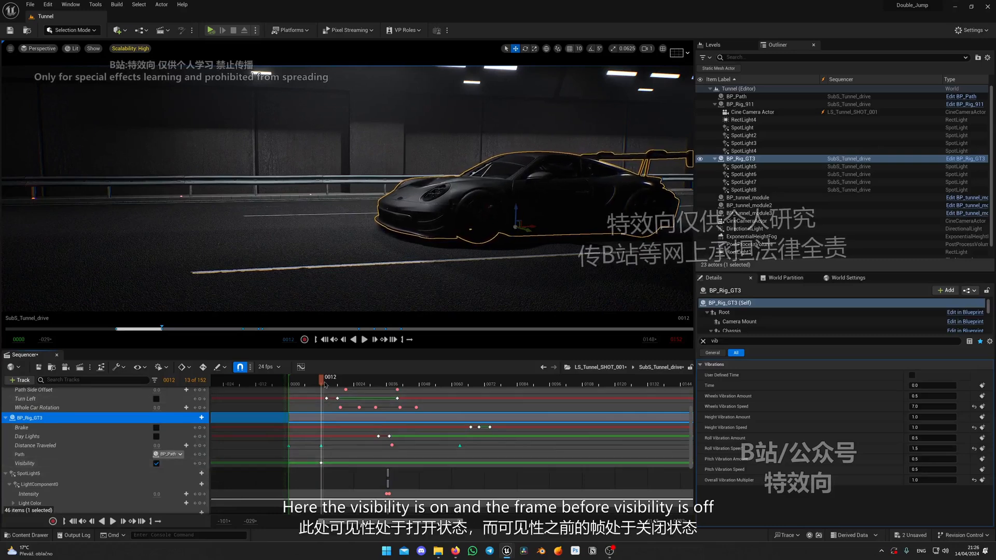
- Key the BP_Rig_GT3 visibility off one frame before it starts driving and scrub the opening frames to check it
left_click(156, 463)
left_click_drag(320, 383, 335, 381)
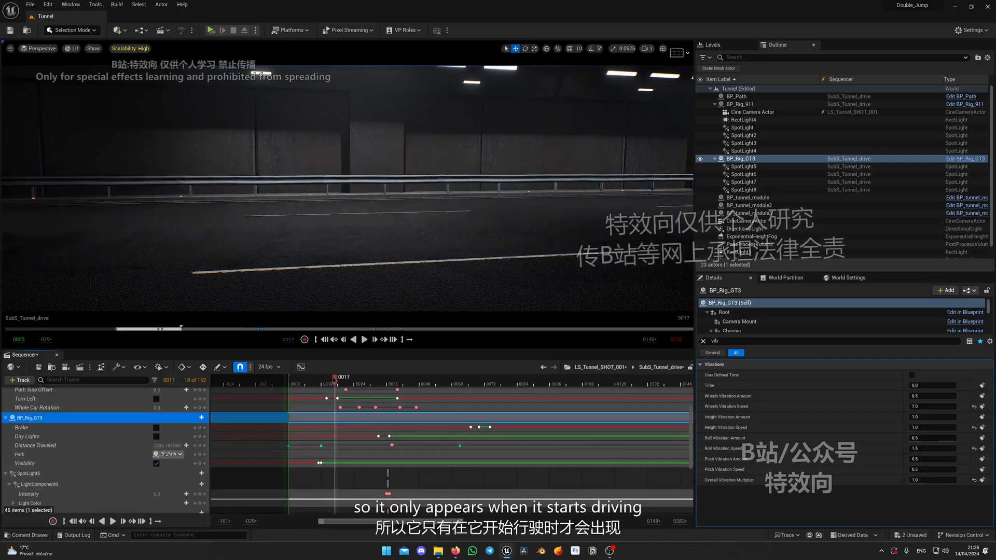
scroll(410, 405, "up", 3)
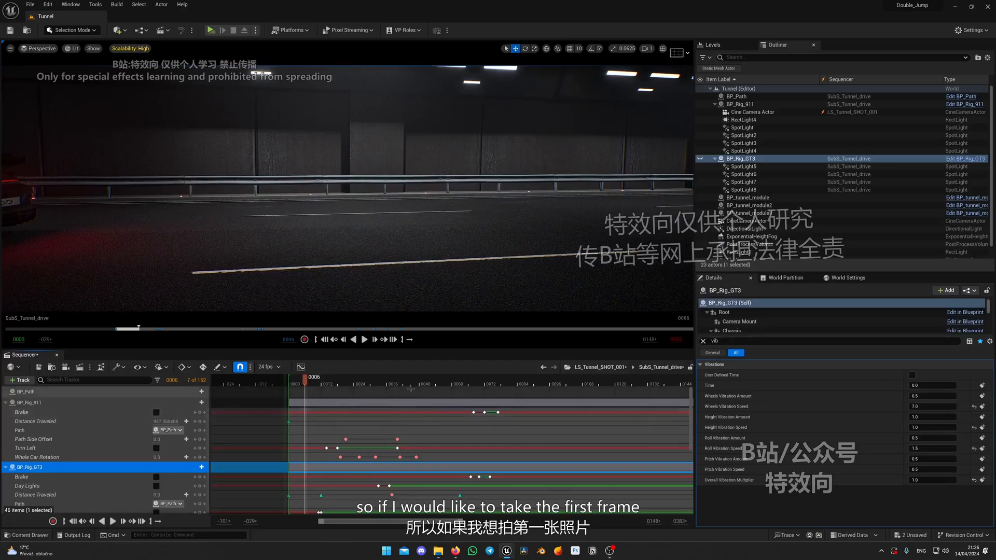
- Save LS_Tunnel_SHOT_001 and SubS_Tunnel_drive, then return to the LS_Tunnel_SHOT_001 sequence
left_click(39, 368)
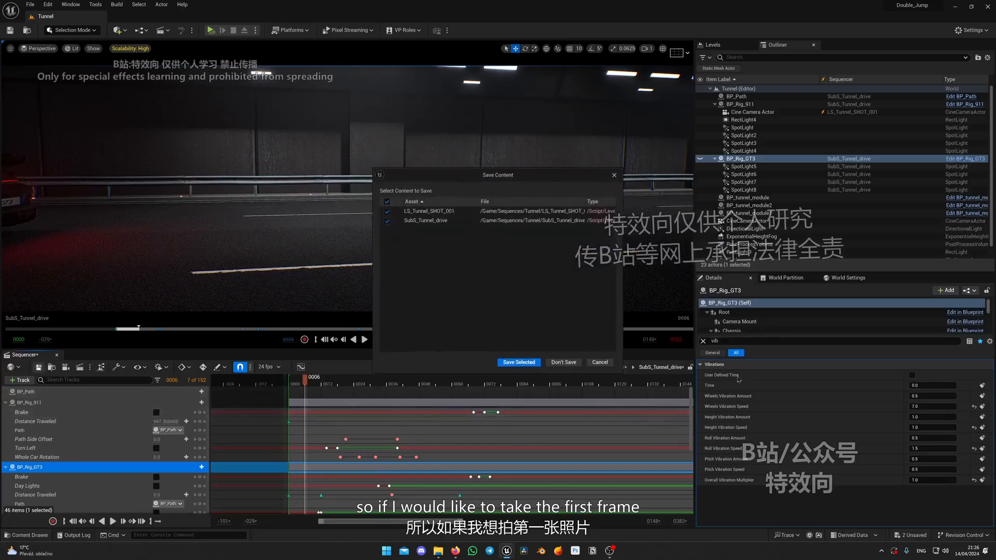
left_click(525, 363)
left_click(603, 367)
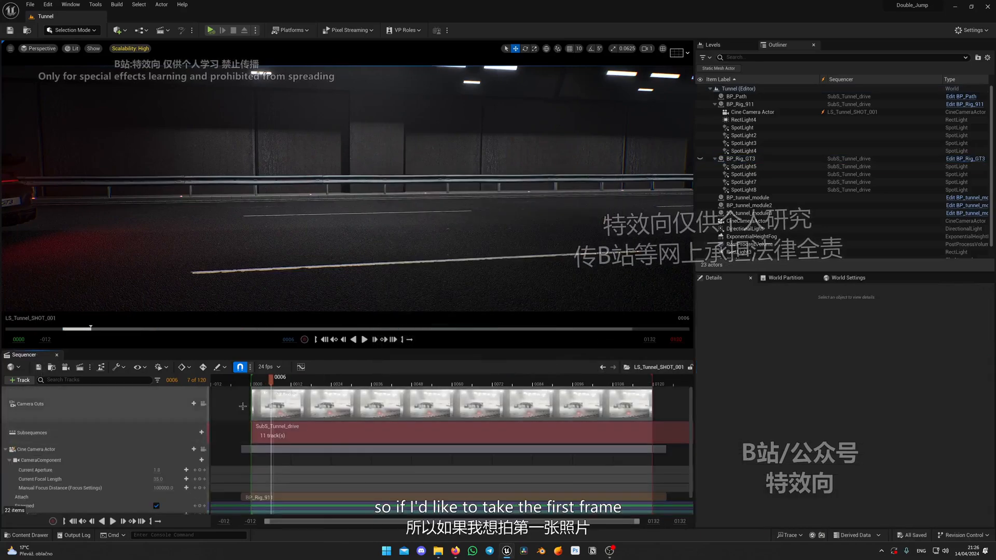
- Play the shot through the camera cuts from frame 0, then scrub back to frame 19
left_click(203, 404)
key("Up")
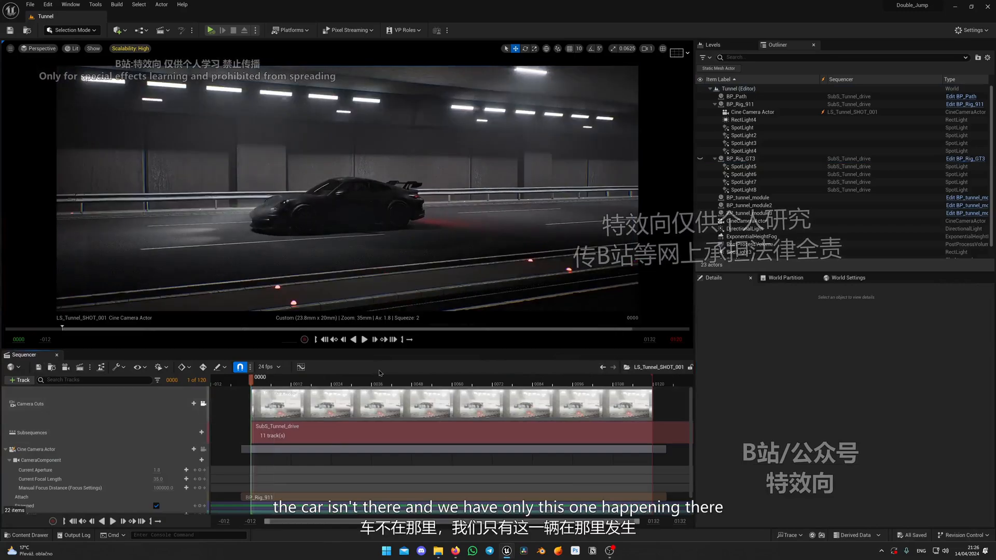
key("space")
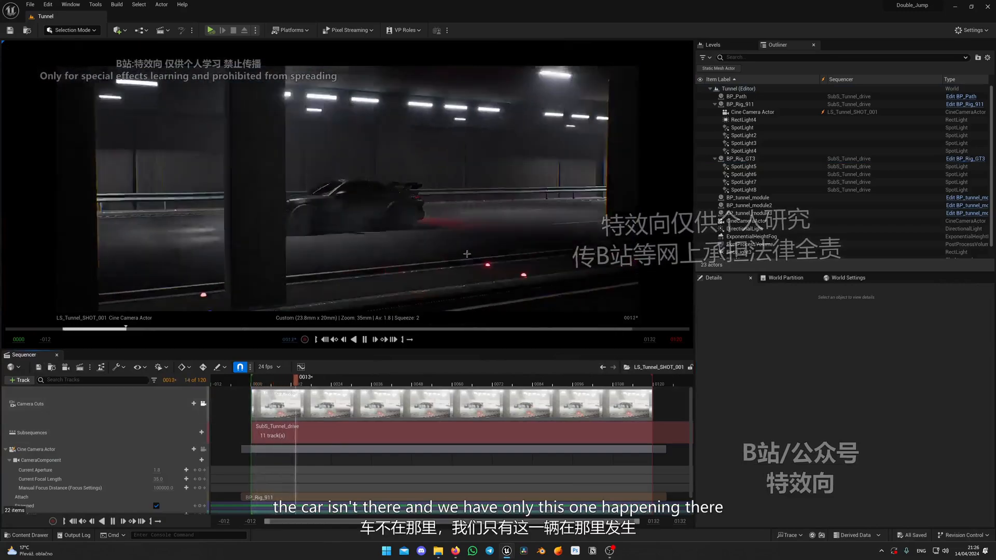
left_click_drag(372, 383, 317, 390)
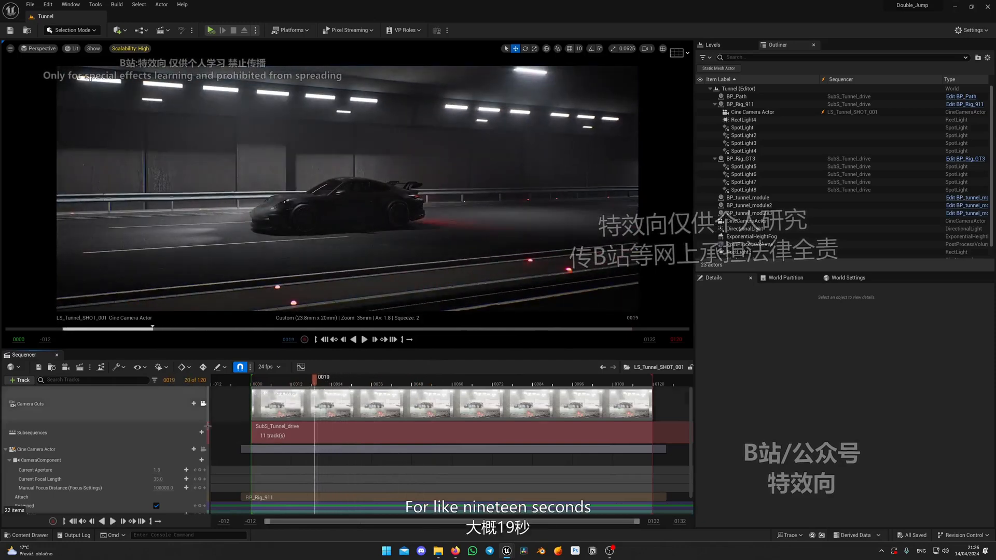
- Pilot the Cine Camera Actor at frame 0, reframe the 911 right of centre beside a pillar, and key the camera transform
left_click(203, 449)
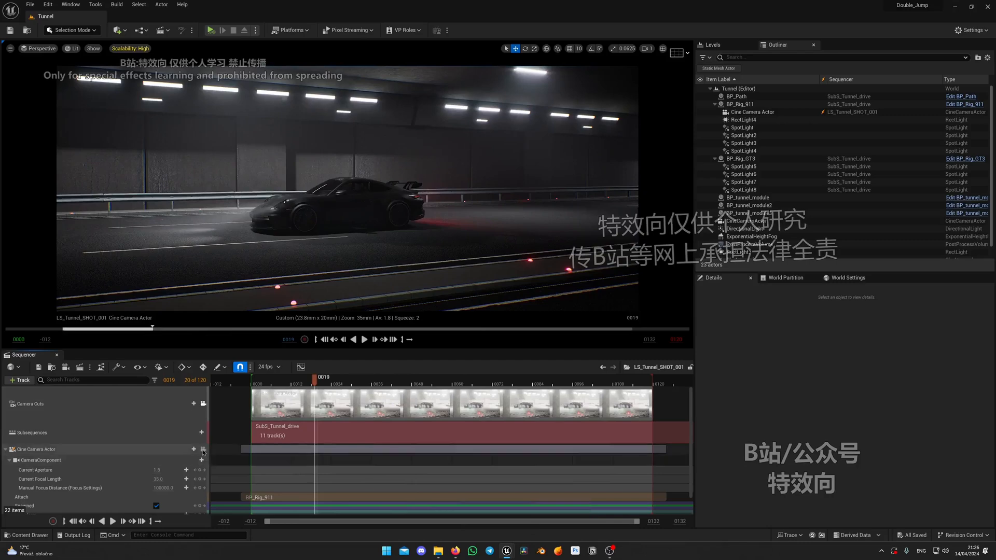
left_click(158, 452)
left_click_drag(314, 386, 279, 386)
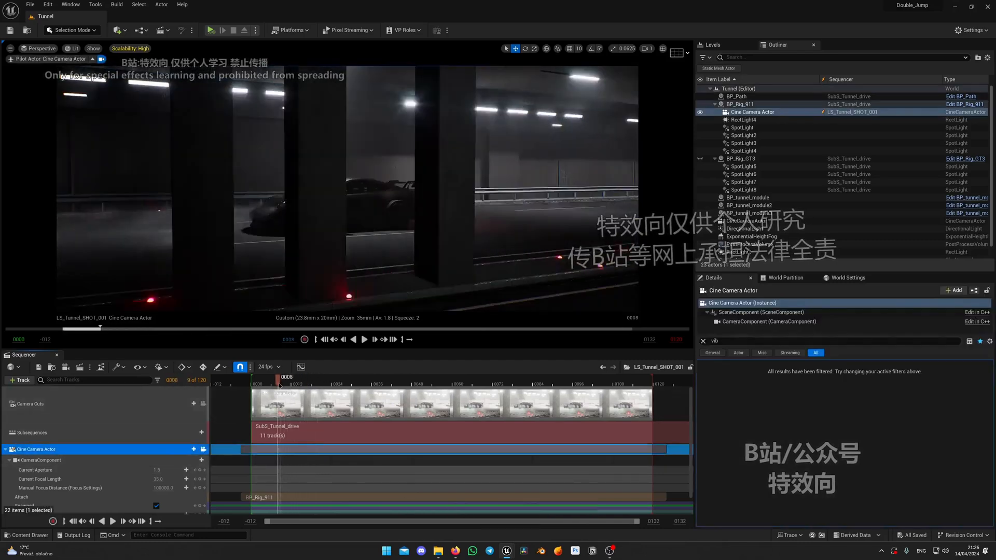
key("Up")
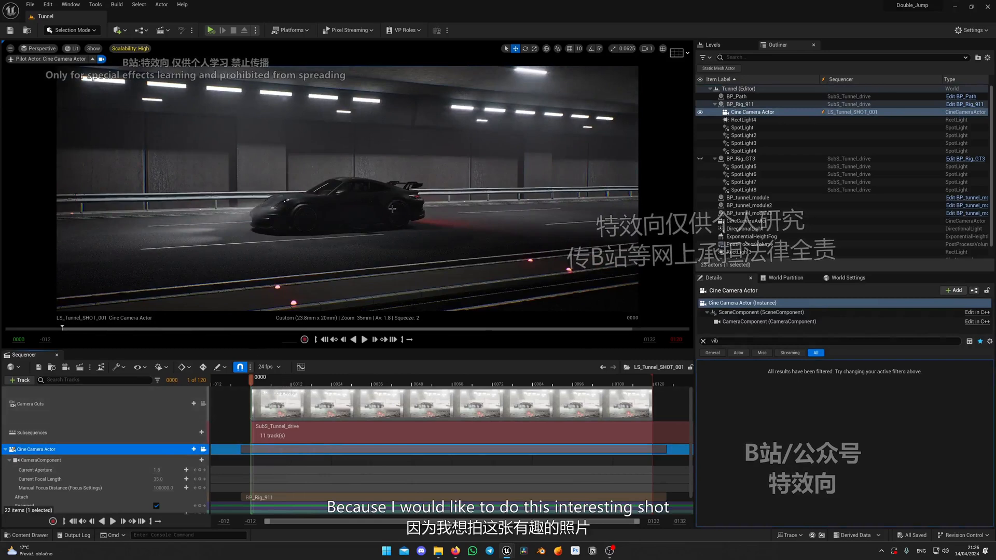
key("a")
mouse_move(346, 188)
right_mouse_down()
mouse_move(346, 197)
mouse_move(347, 186)
right_mouse_up()
key("a")
key("d")
key("d")
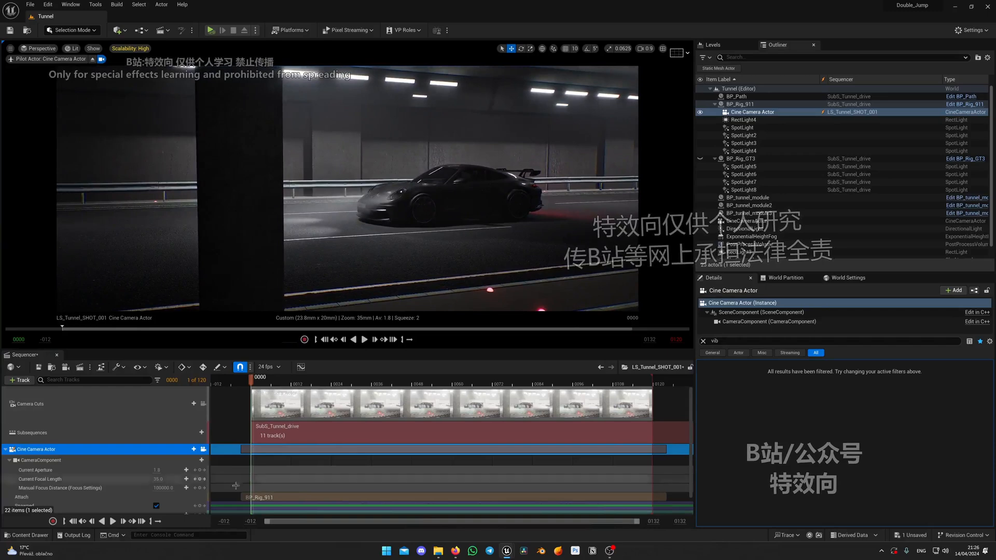
scroll(182, 473, "down", 1)
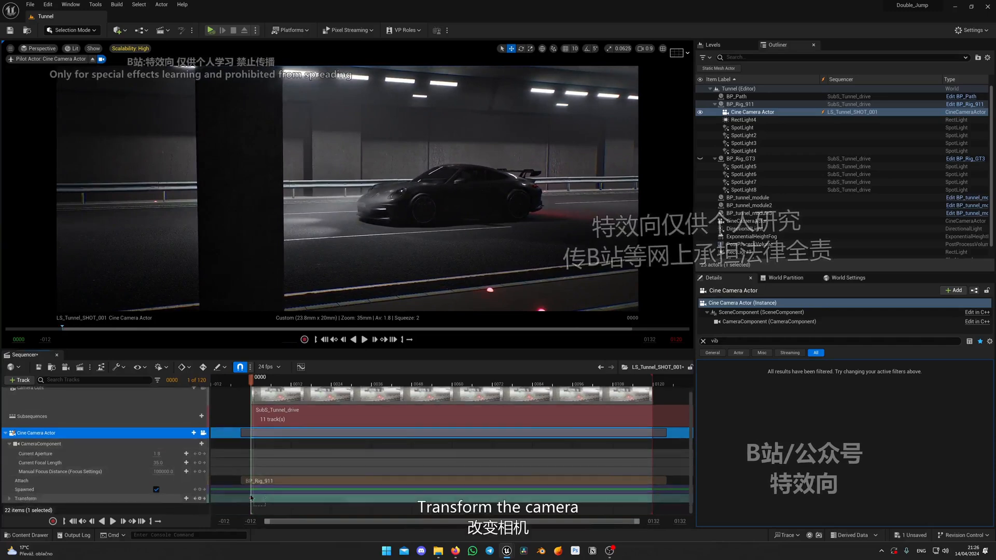
- At frame 19, move the camera closer to the car and key its transform, then change the keys' interpolation
left_click_drag(252, 388, 292, 385)
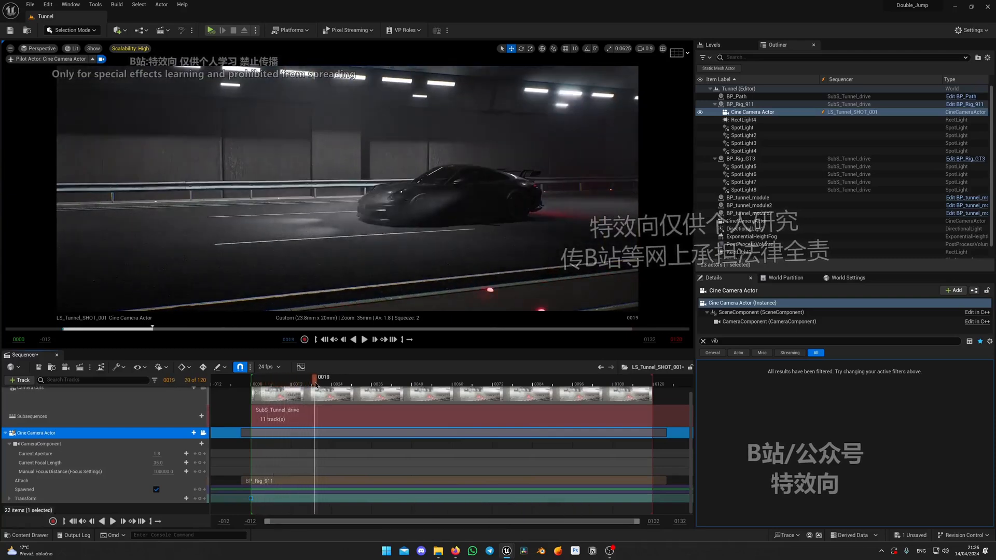
key("w")
scroll(415, 244, "down", 2)
right_click_drag(415, 244, 415, 244)
key("s")
scroll(414, 243, "down", 1)
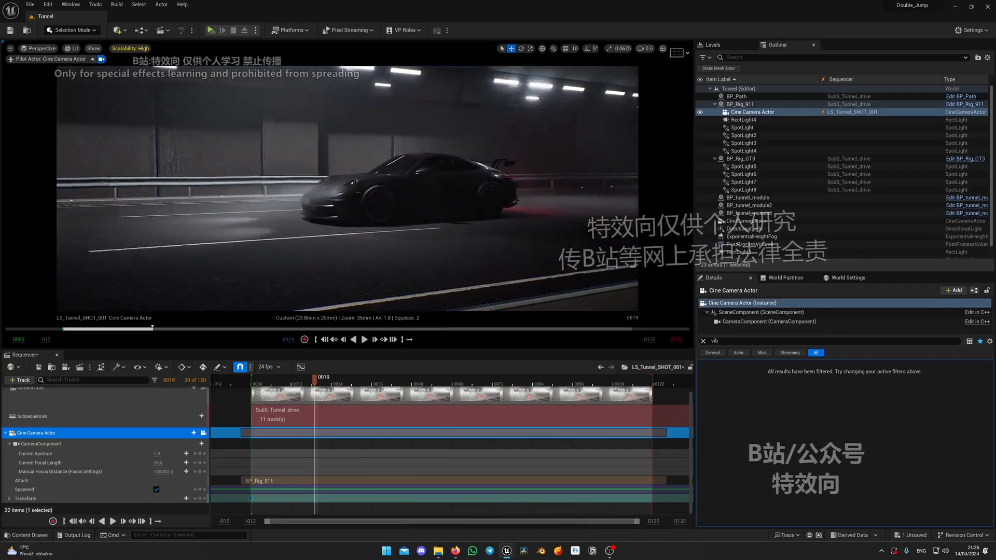
right_click(252, 497)
left_click(296, 434)
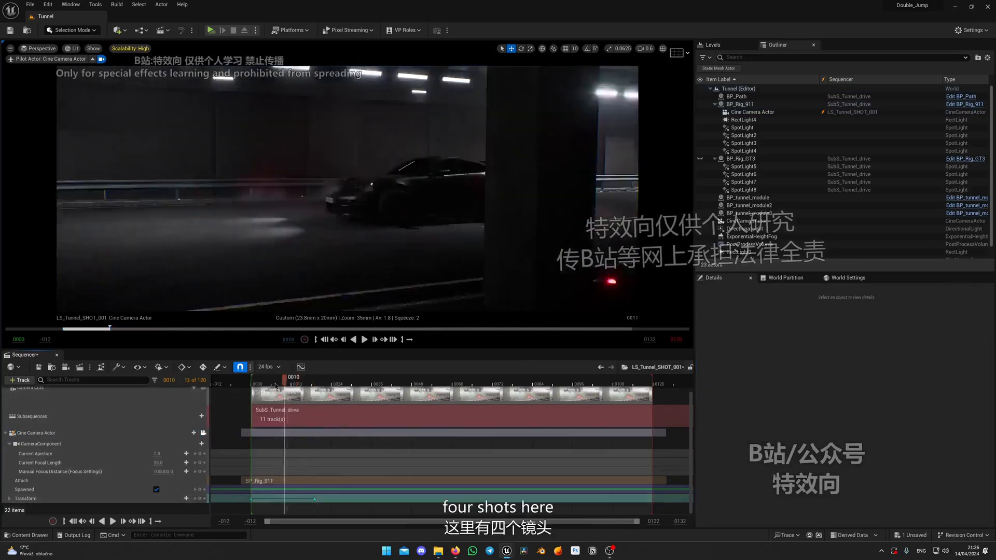
- Play and scrub through the opening frames of the shot, stopping around frame 20, to check the camera's framing of the 911
key("space")
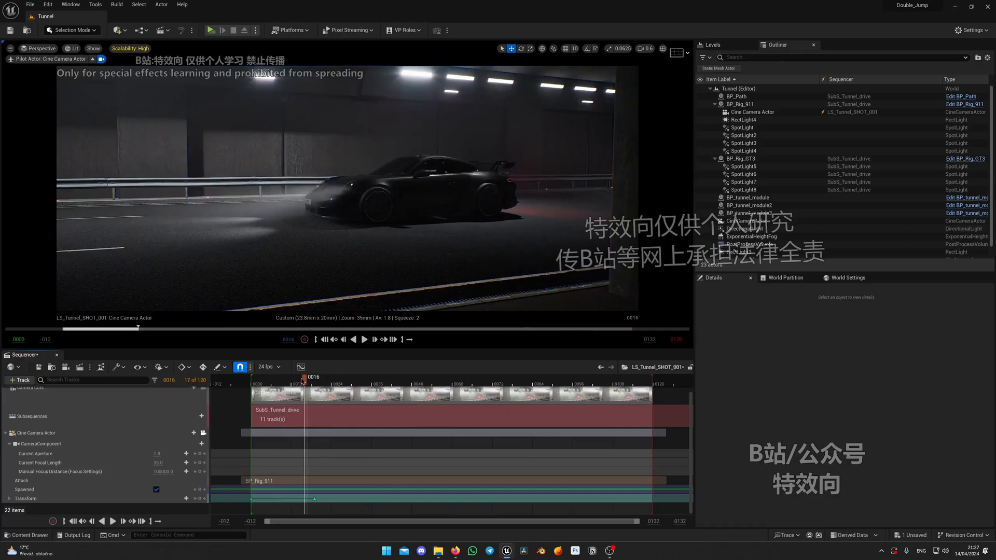
mouse_move(302, 381)
left_mouse_down()
mouse_move(255, 382)
mouse_move(318, 384)
left_mouse_up()
key("space")
left_click(330, 386)
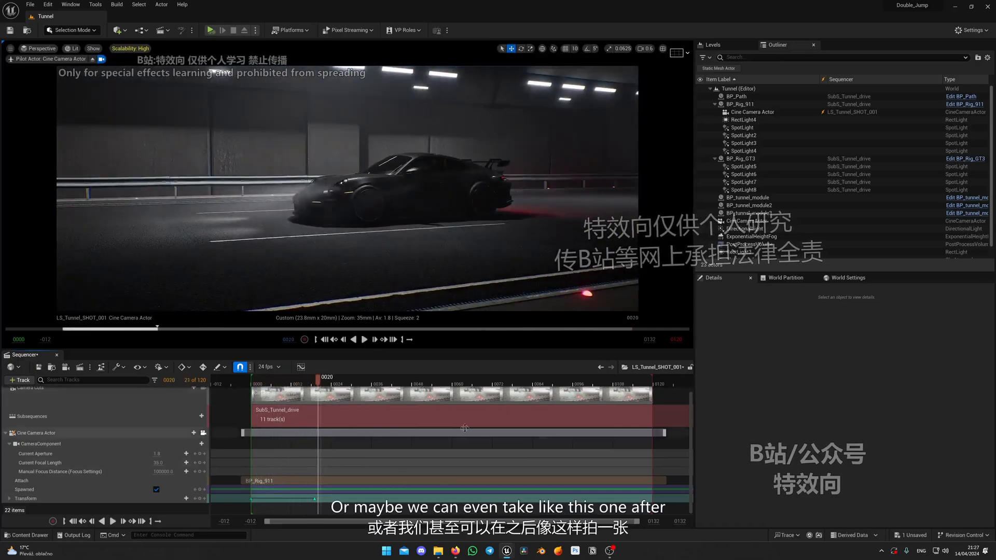
- Shift the SubS_Tunnel_drive section earlier so its frame 90 falls at frame 0 of the shot, with both cars in view
left_click_drag(471, 419, 372, 427)
left_click_drag(514, 417, 362, 422)
left_click_drag(316, 381, 253, 389)
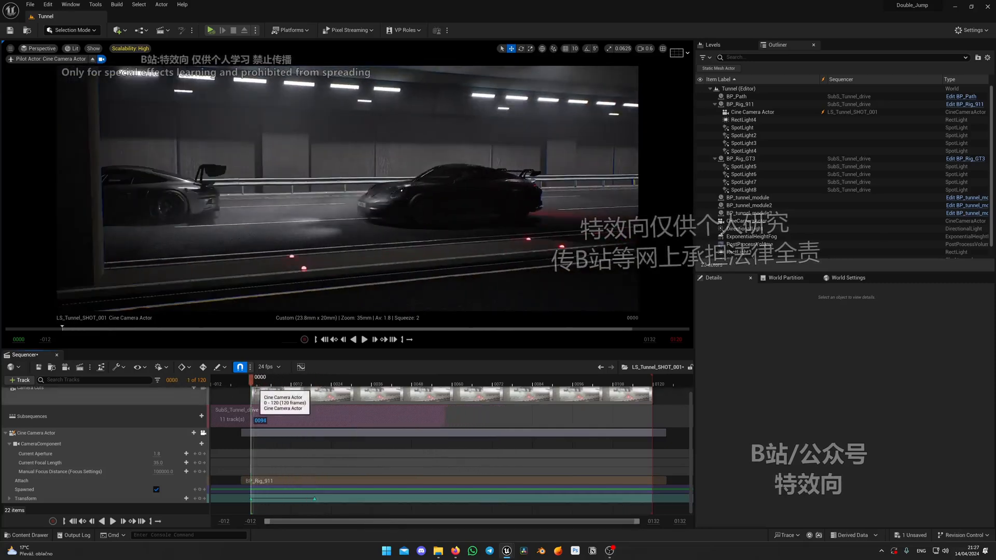
left_click_drag(334, 415, 328, 418)
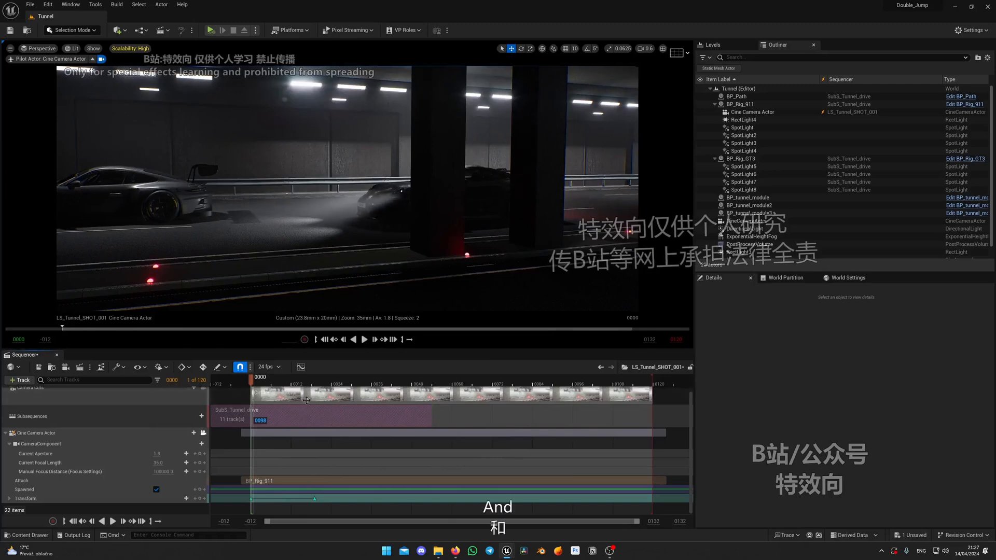
left_click_drag(308, 415, 332, 414)
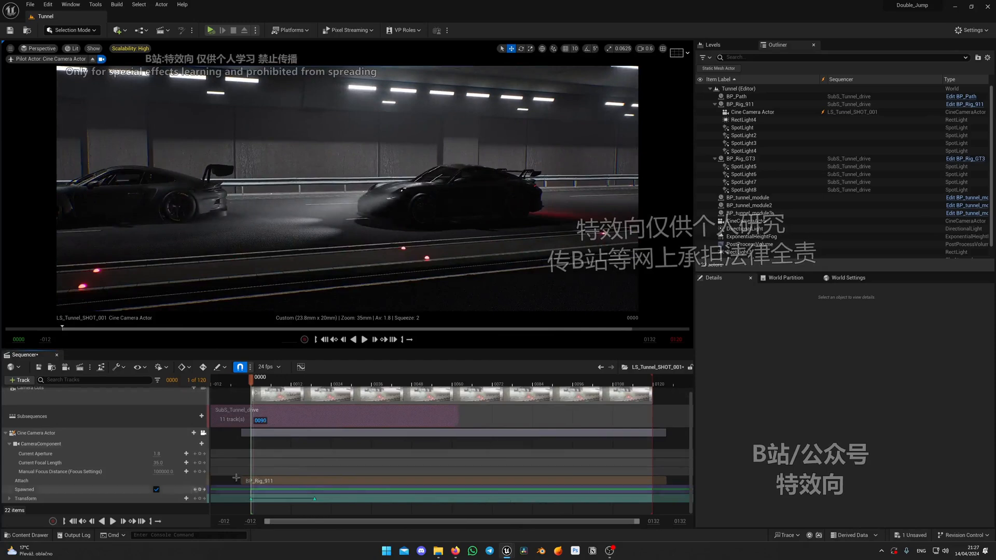
- Bring the camera closer to the 911 at frames 0 and 19, keying its transform at both frames
left_click(246, 502)
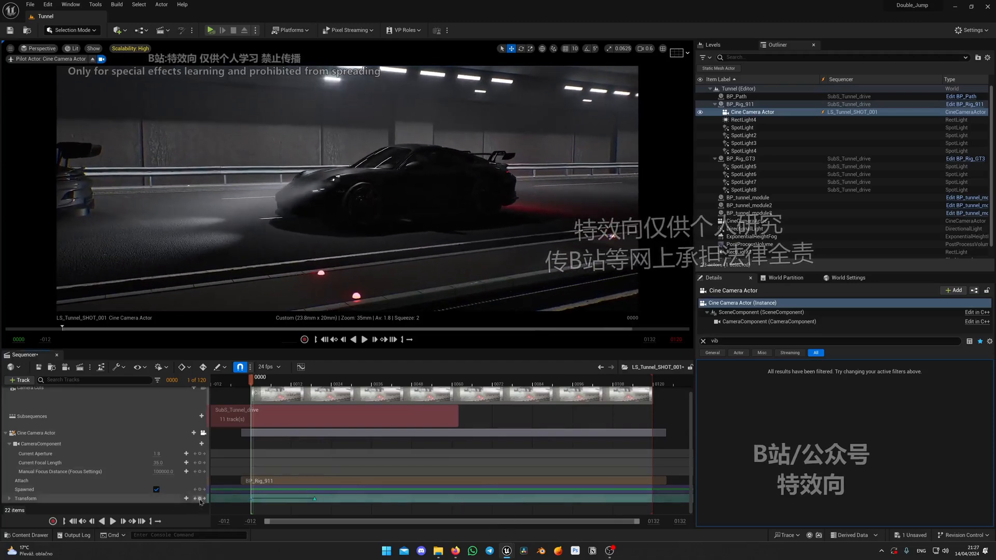
left_click_drag(254, 380, 314, 380)
key("w")
scroll(347, 188, "down", 1)
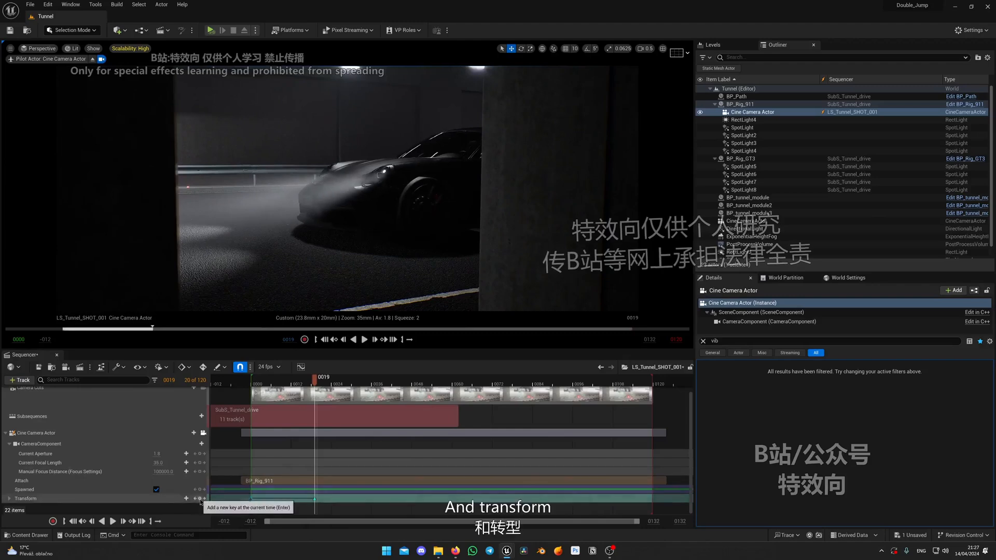
- Play the shot from frame 0 to check the new camera move, then return to frame 19
left_click_drag(315, 383, 251, 383)
key("space")
key("space")
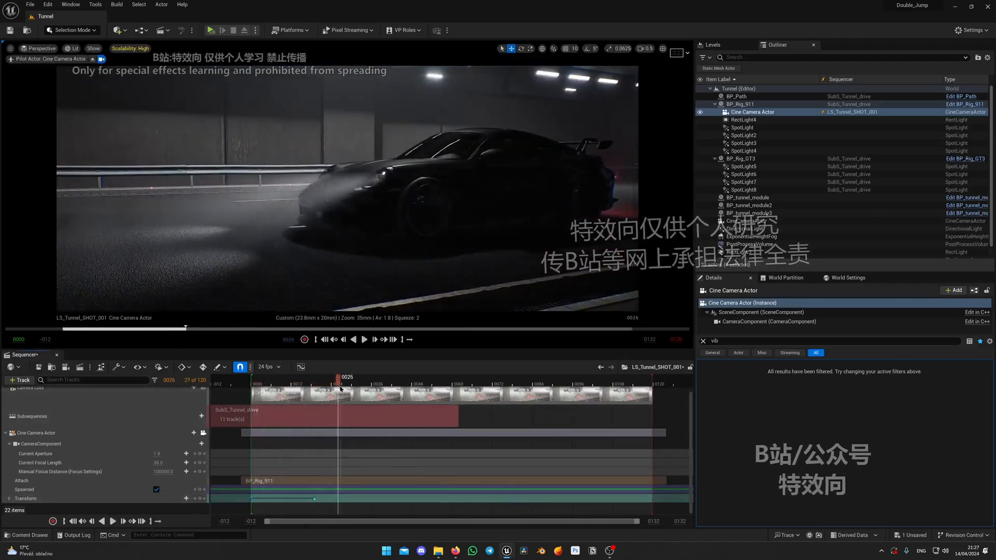
left_click_drag(337, 382, 315, 394)
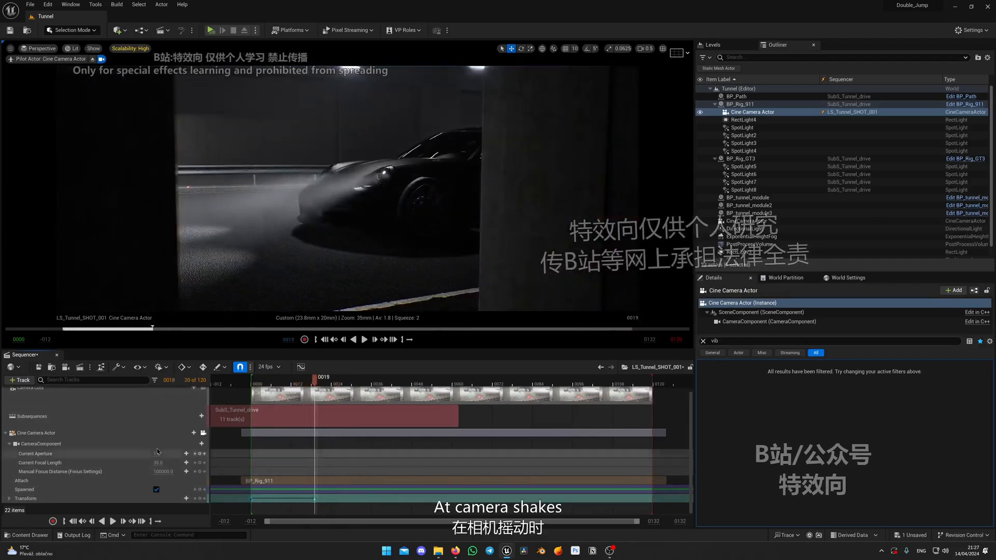
- Add the Shake_Small camera shake to the Cine Camera Actor, with its section starting before frame 0
left_click(193, 432)
mouse_move(237, 323)
mouse_move(248, 356)
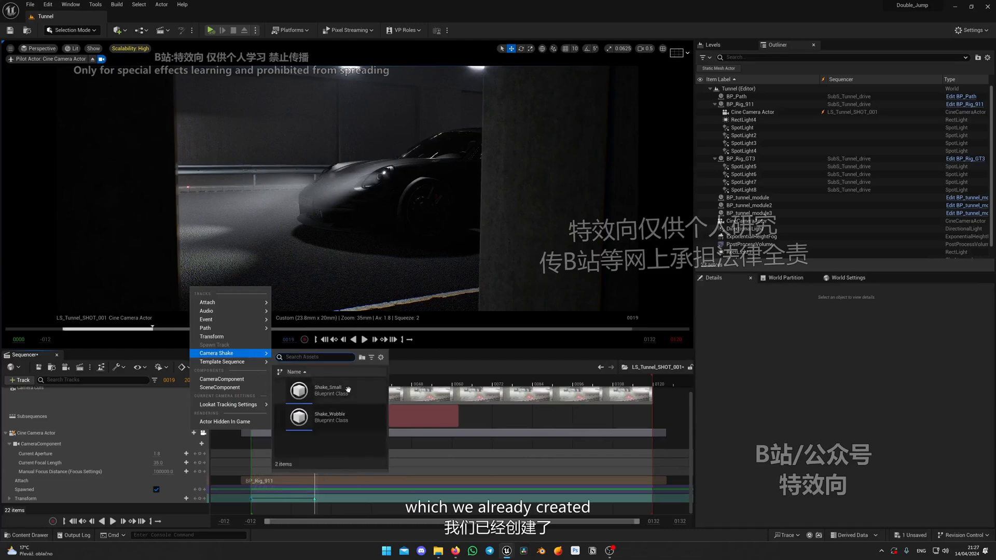
left_click(330, 390)
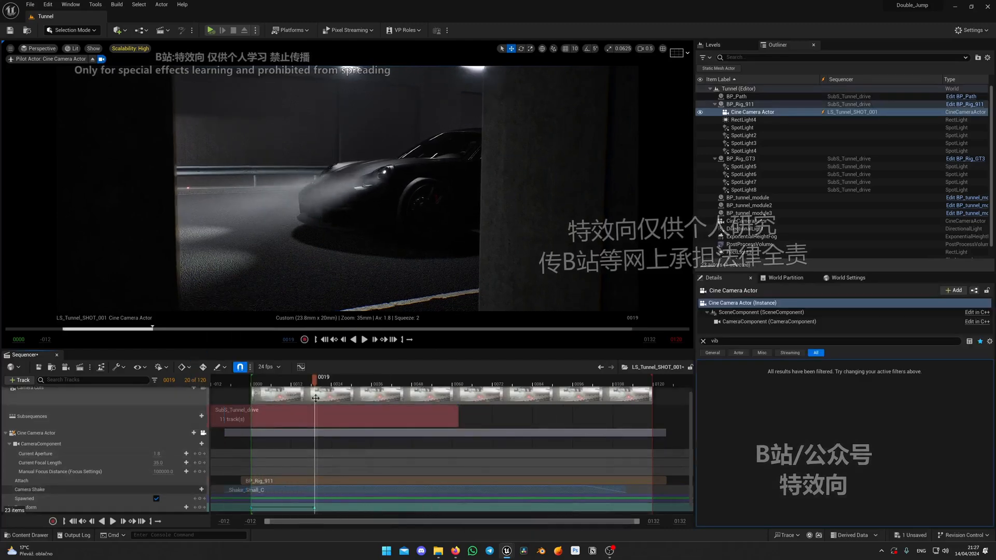
mouse_move(314, 379)
left_mouse_down()
mouse_move(267, 378)
mouse_move(315, 385)
left_mouse_up()
key("ctrl+space")
key("ctrl+space")
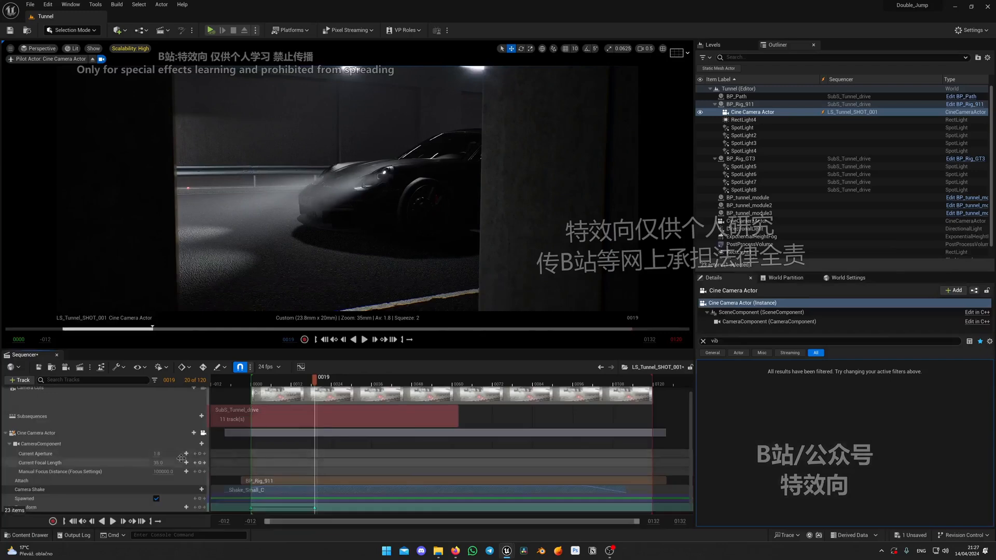
- Add the Shake_Wobble camera shake to the Cine Camera Actor and slide its section to start before frame 0
left_click(193, 433)
mouse_move(230, 303)
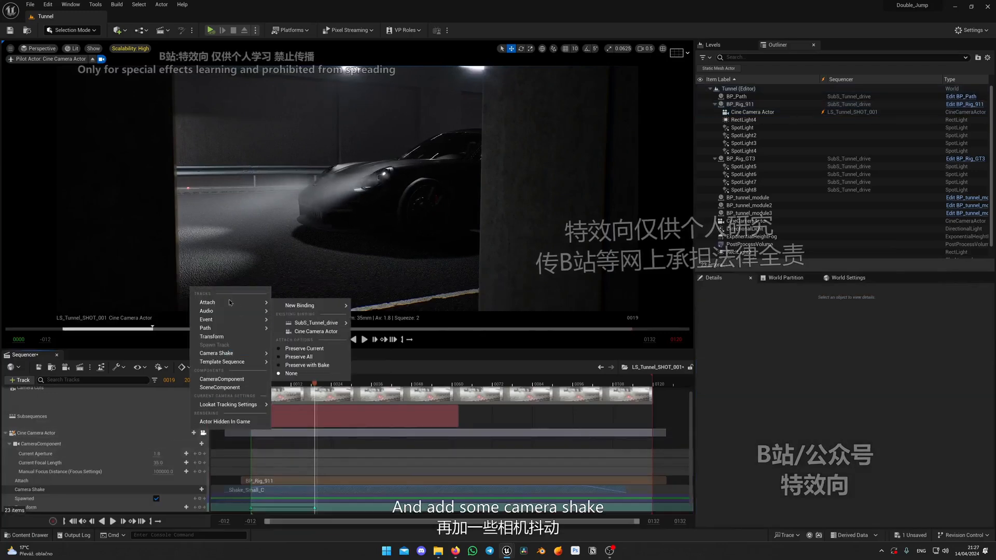
left_click(88, 435)
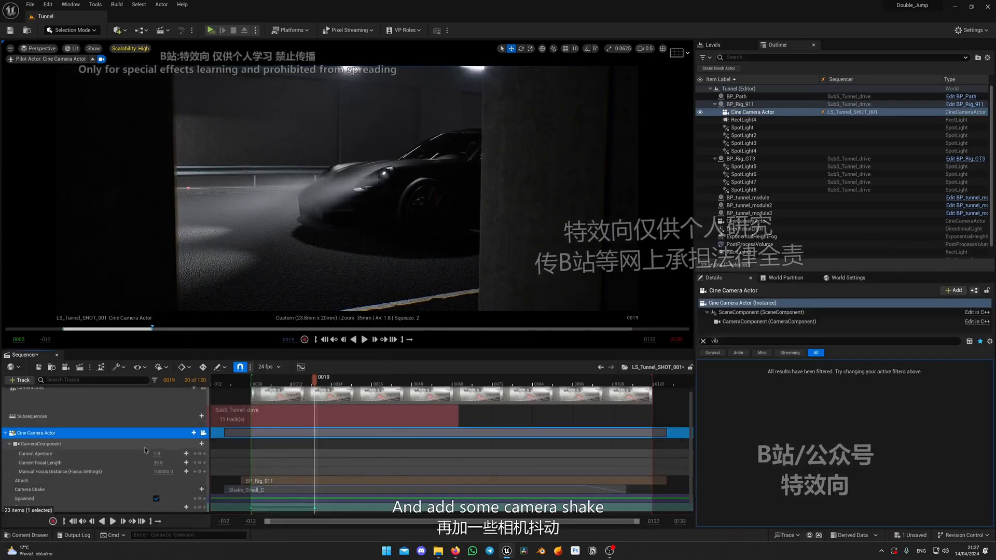
left_click(194, 433)
mouse_move(248, 356)
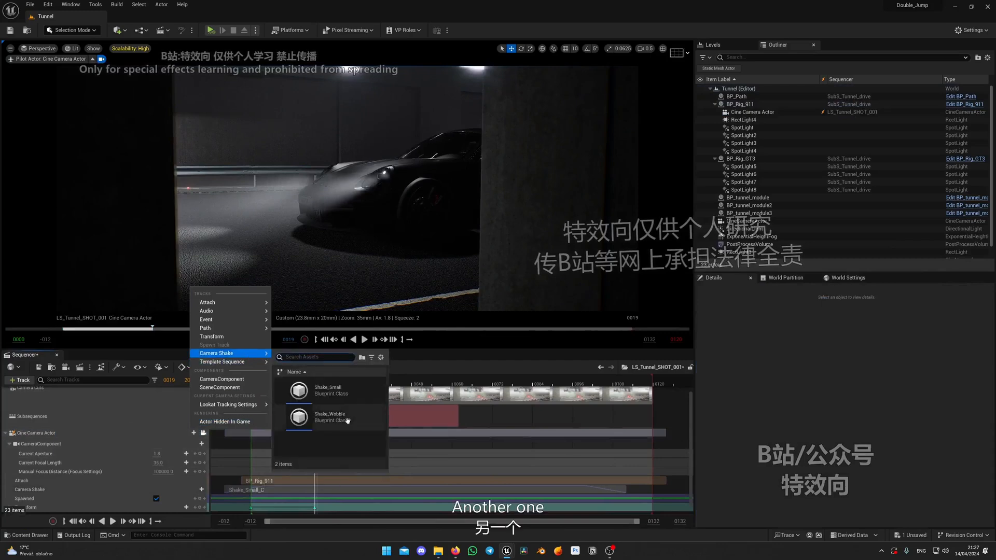
left_click(329, 415)
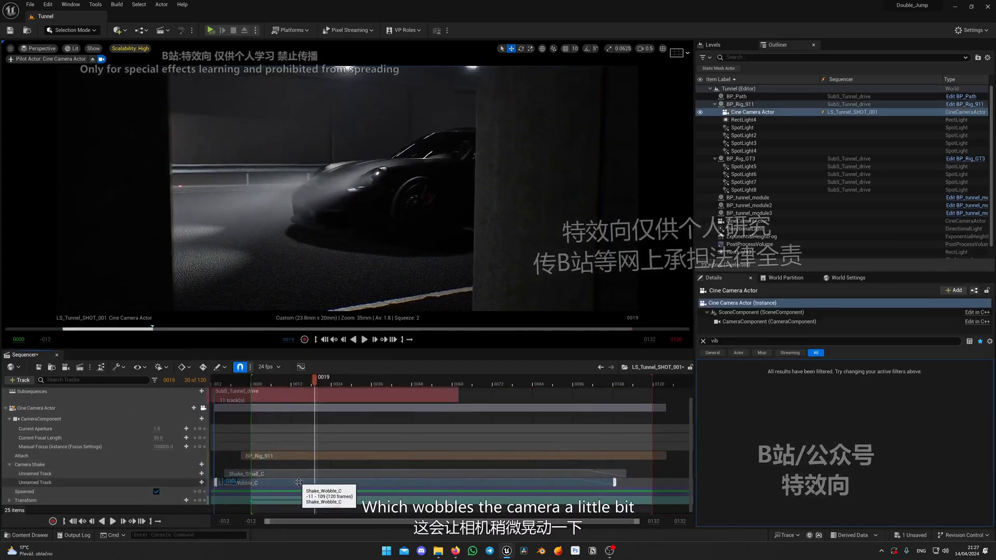
left_click_drag(299, 483, 289, 483)
- Preview the shot from its start with both camera shakes, then end the playback range at frame 19
left_click_drag(301, 383, 256, 383)
key("space")
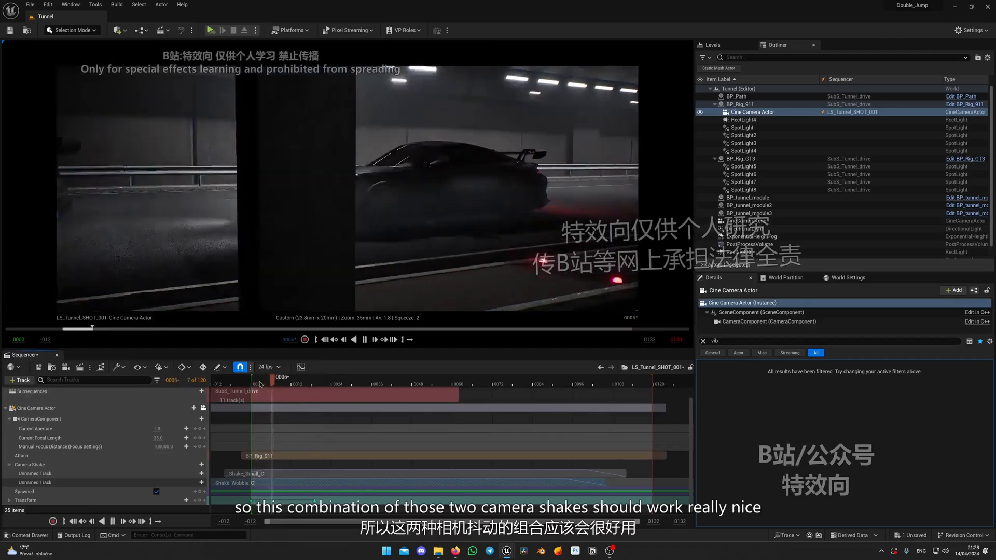
key("space")
left_click_drag(344, 384, 315, 385)
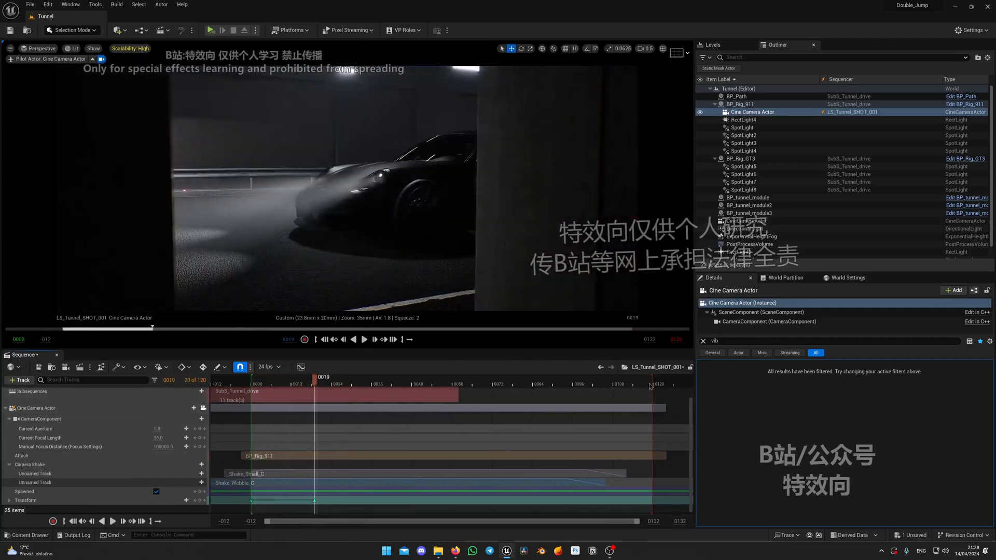
left_click_drag(650, 385, 322, 389)
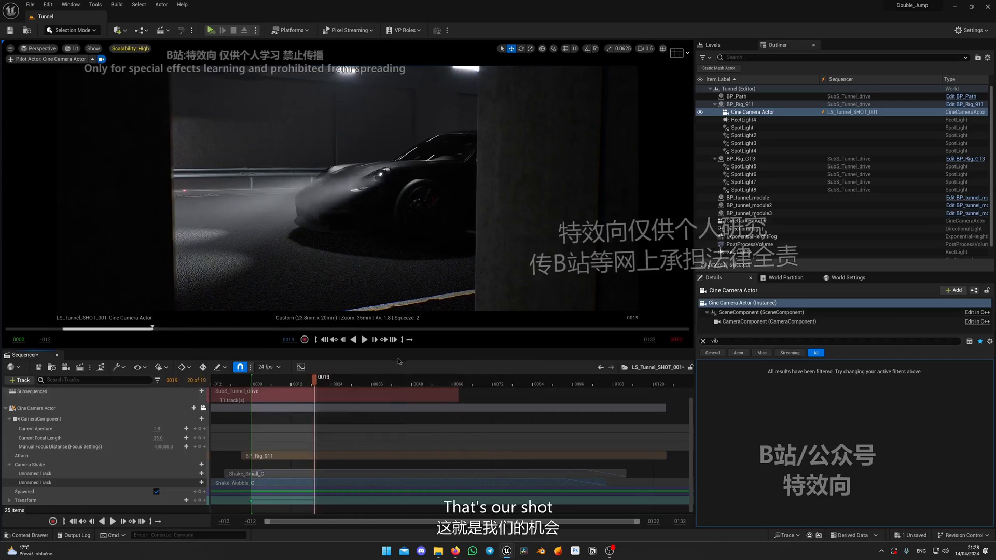
- Duplicate LS_Tunnel_SHOT_001 as LS_Tunnel_SHOT_002, open the copy and extend its playback range to frame 54
key("ctrl+space")
key("ctrl+d")
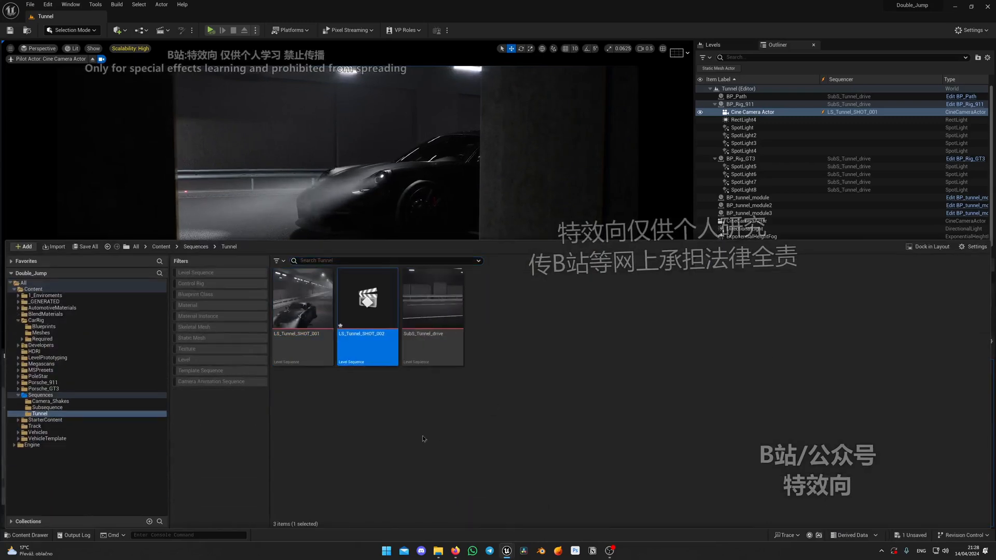
key("Return")
key("Return")
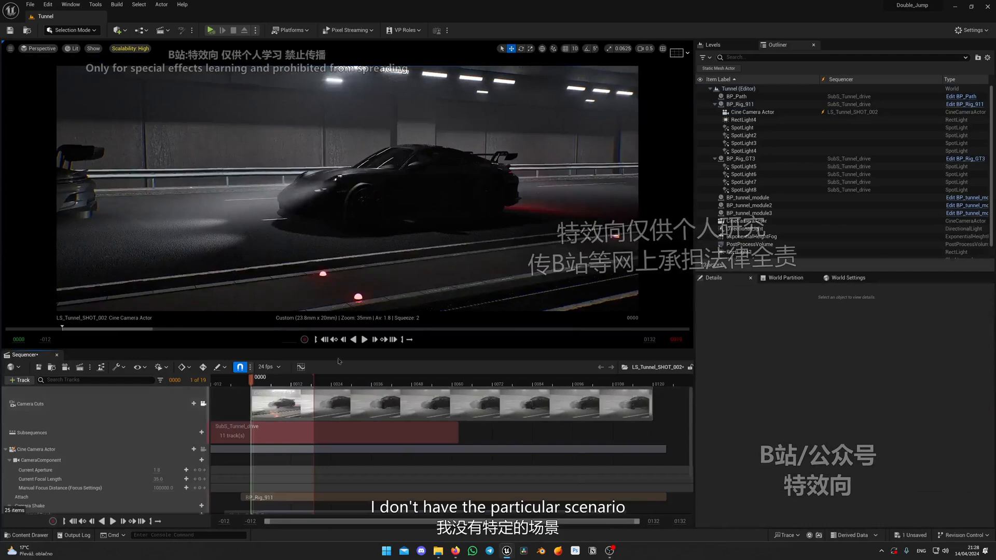
left_click_drag(314, 383, 431, 382)
- Delete the Cine Camera Actor's transform keys and its BP_Rig_911 attachment section
scroll(369, 449, "down", 2)
scroll(369, 449, "down", 1)
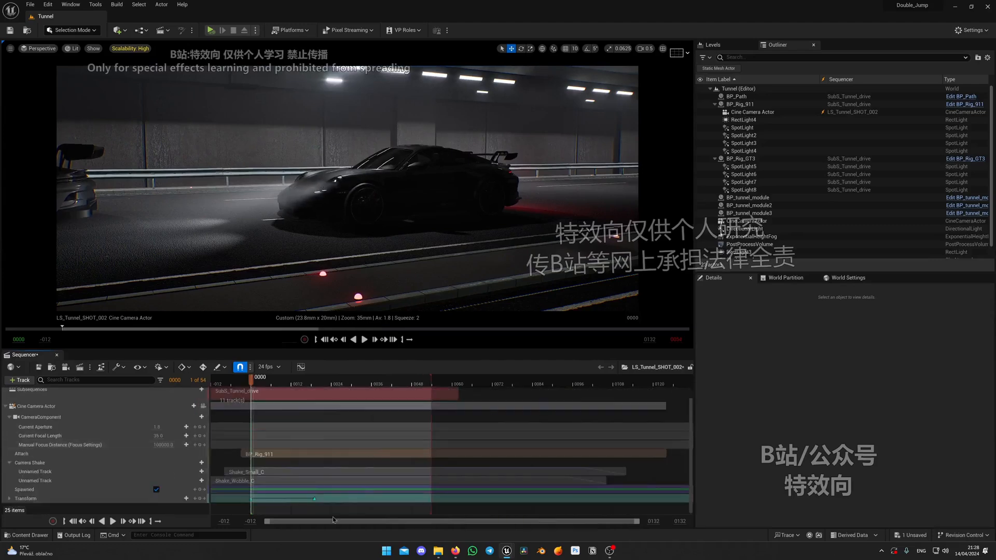
left_click_drag(349, 508, 241, 496)
key("Delete")
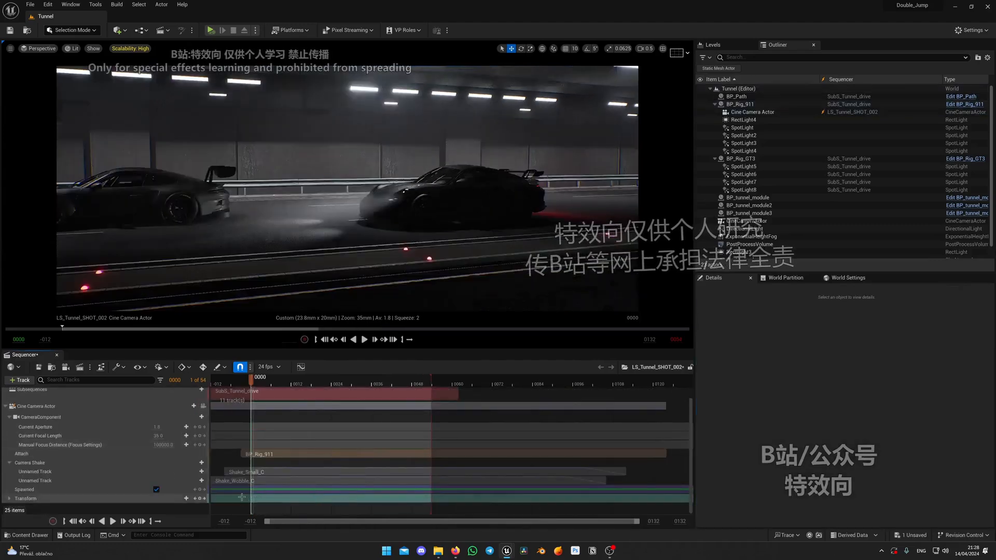
left_click(301, 457)
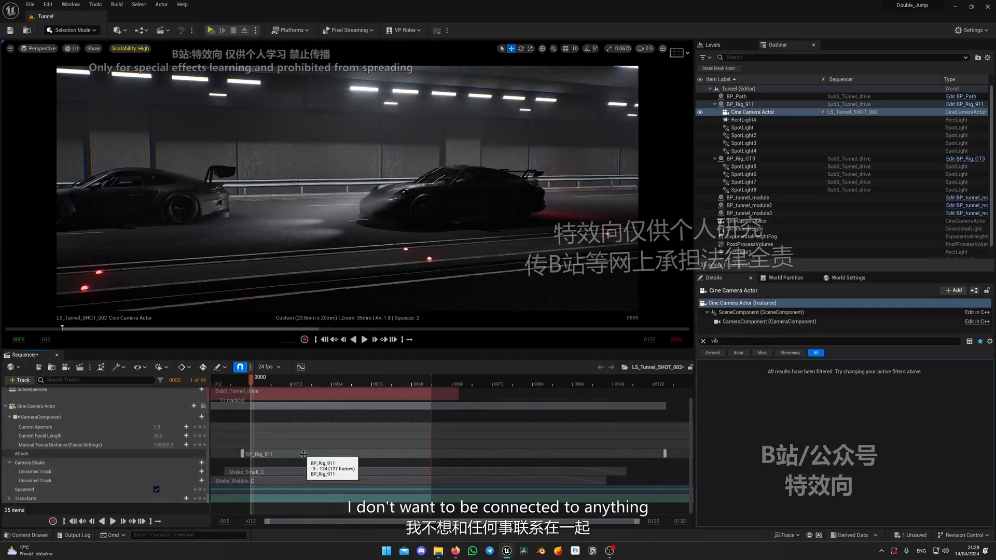
key("Delete")
- Pilot the camera to look along the tunnel at the oncoming cars and shift SubS_Tunnel_drive so its frame 8 falls at frame 0
left_click(203, 406)
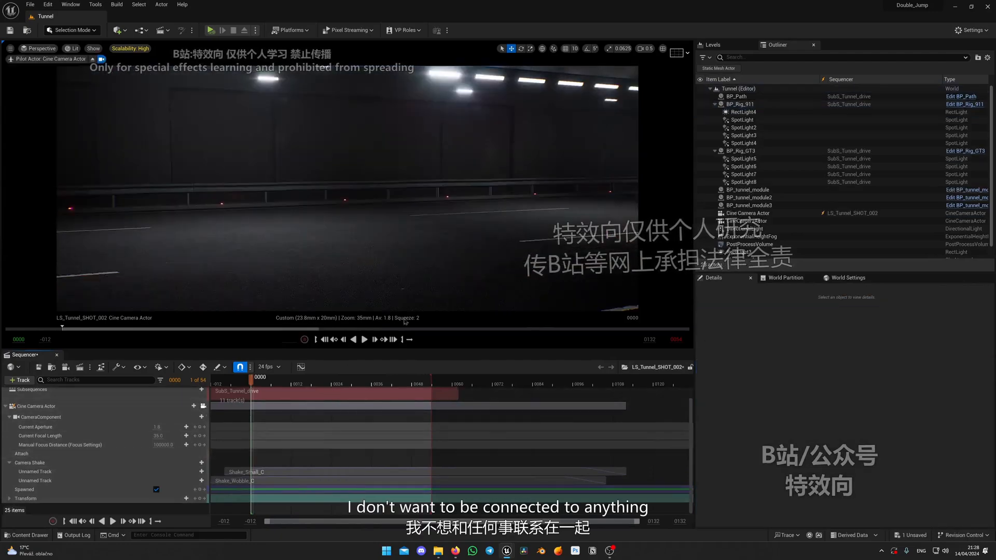
right_click_drag(347, 189, 420, 124)
scroll(347, 188, "up", 3)
left_click_drag(289, 393, 401, 393)
right_click_drag(394, 218, 374, 213)
scroll(395, 208, "up", 1)
scroll(382, 208, "down", 1)
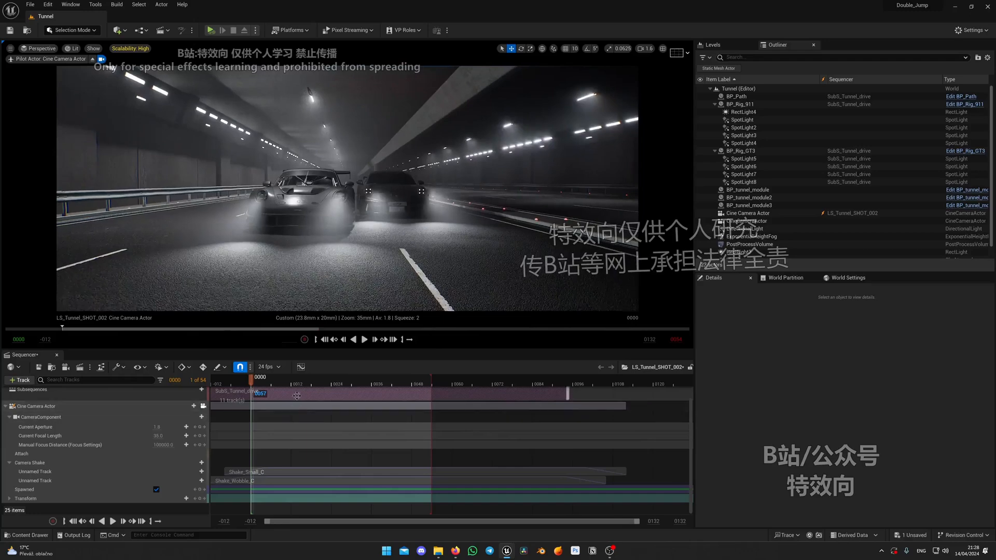
left_click_drag(368, 395, 399, 395)
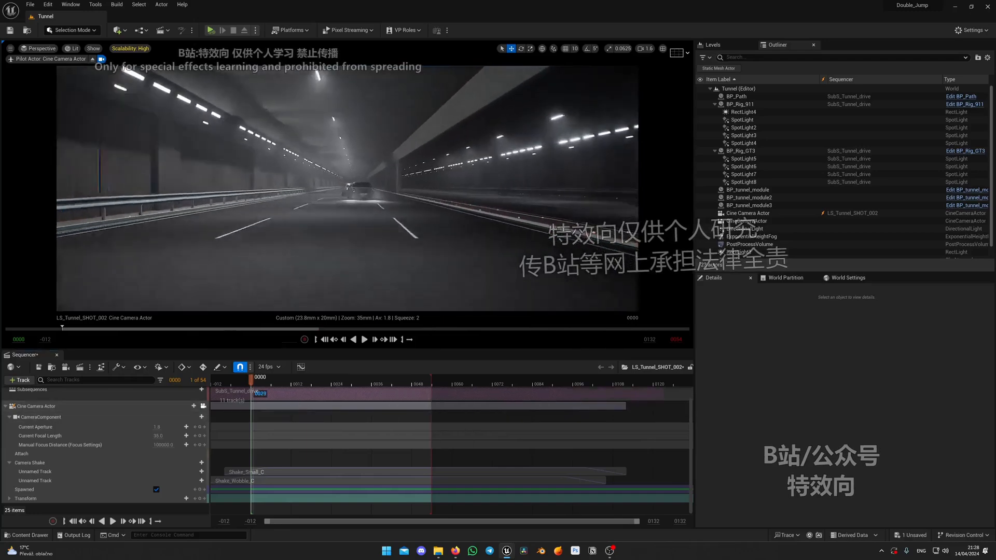
scroll(294, 418, "up", 2)
left_click_drag(296, 421, 366, 422)
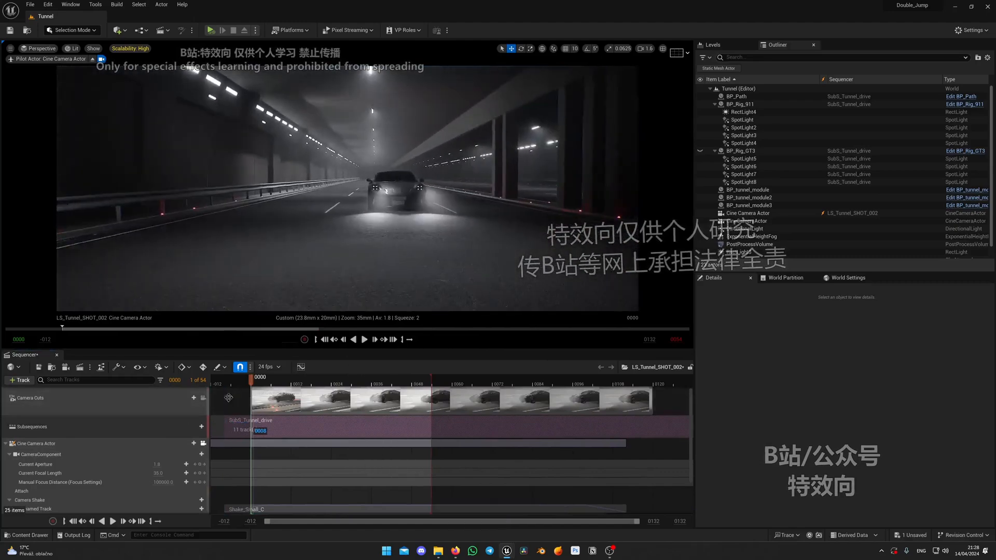
- Reposition the camera low in front of the 911 so the car sits right of centre with open road beside it
scroll(347, 188, "down", 2)
key("w")
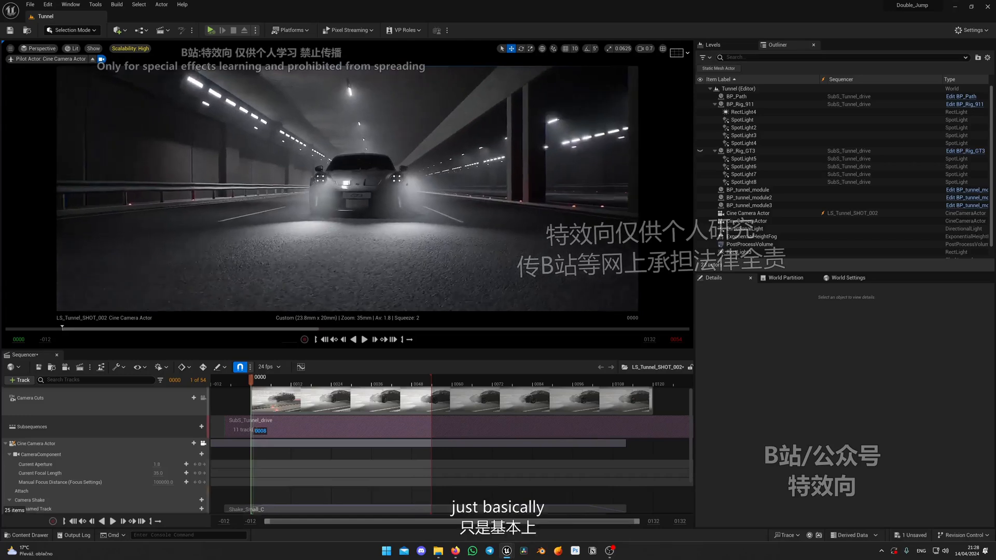
key("s")
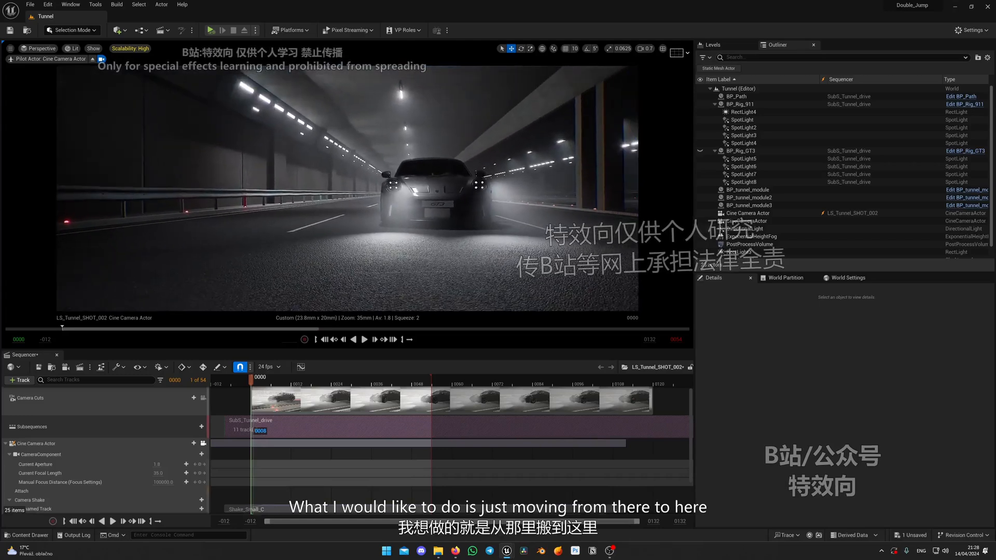
right_click_drag(347, 188, 201, 181)
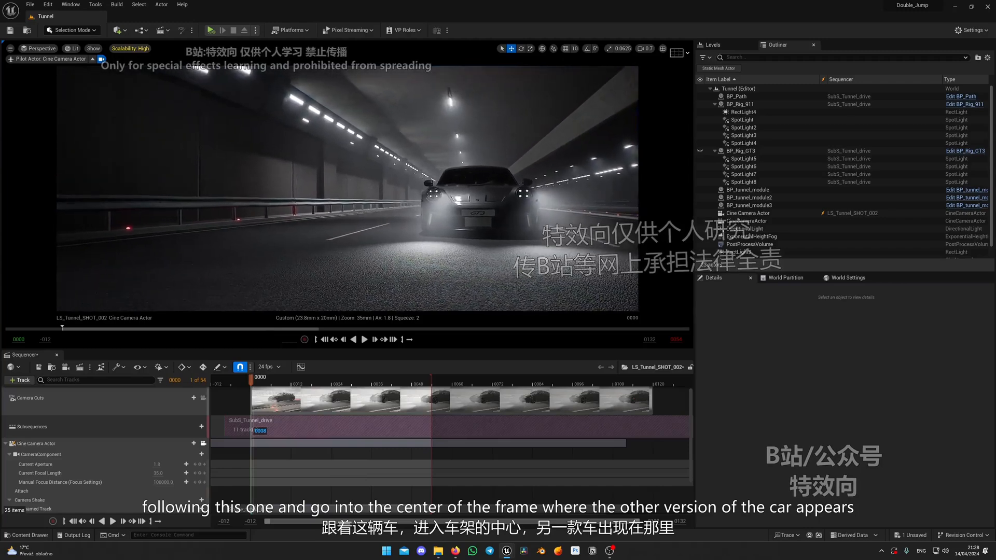
- Key the camera's transform at frame 0 and set the key's interpolation to Linear
scroll(203, 493, "down", 2)
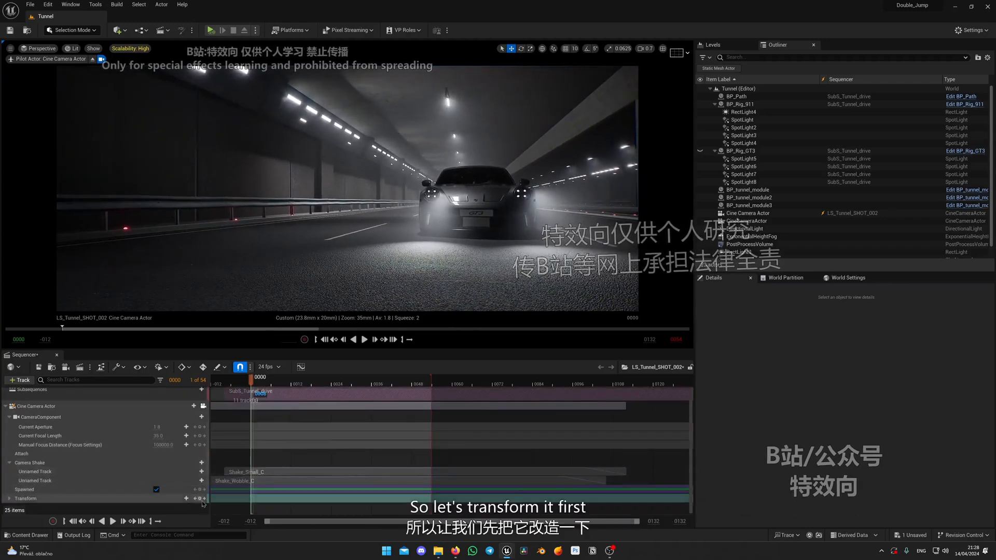
left_click_drag(263, 508, 244, 490)
right_click(251, 498)
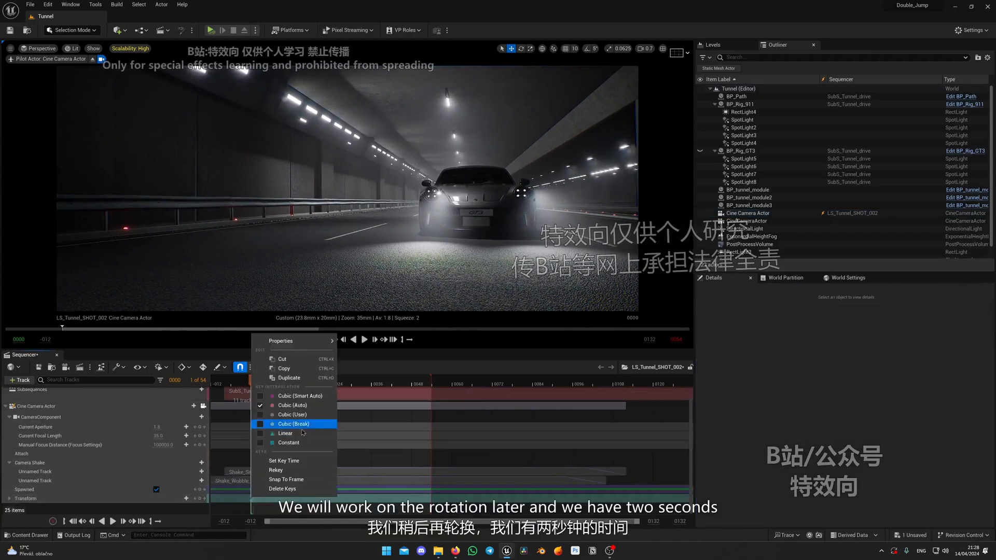
left_click(333, 433)
- Trim the playback range of LS_Tunnel_SHOT_002 so the shot ends at frame 48
key("space")
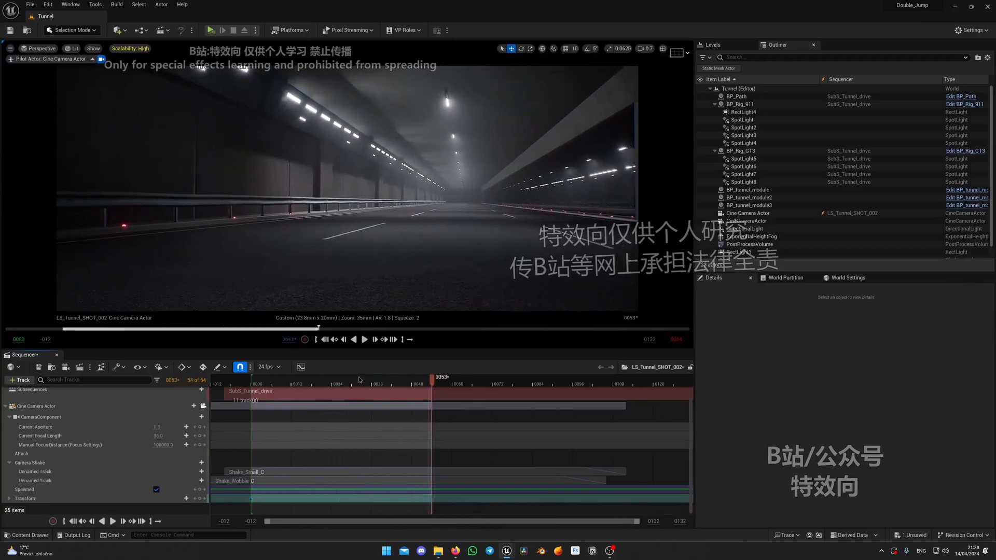
left_click(419, 385)
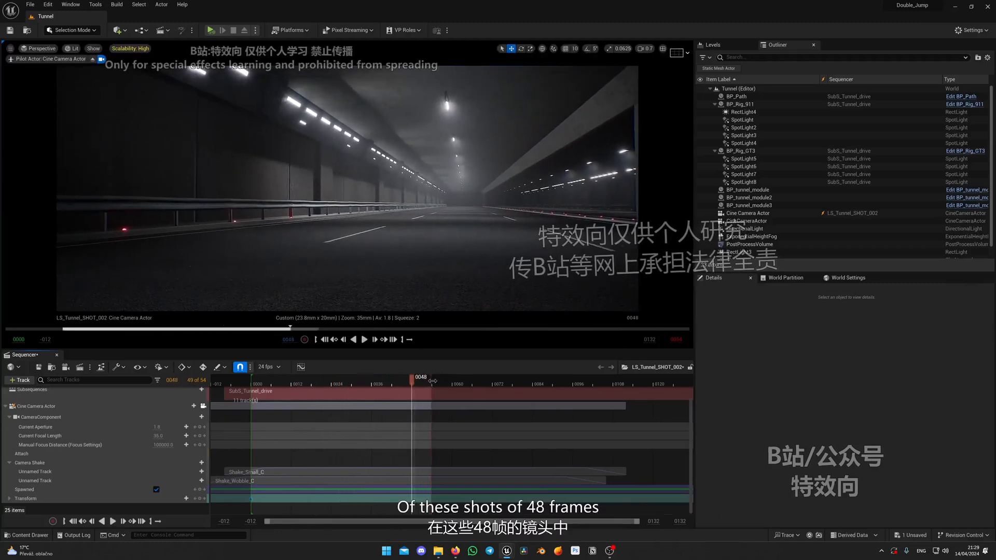
left_click_drag(418, 385, 412, 385)
- Pilot the camera at frame 48 to face the trailing car from close in front and key its transform there
scroll(493, 262, "up", 3)
right_click_drag(493, 262, 597, 263)
key("w")
scroll(494, 262, "up", 1)
key("w")
scroll(494, 263, "down", 4)
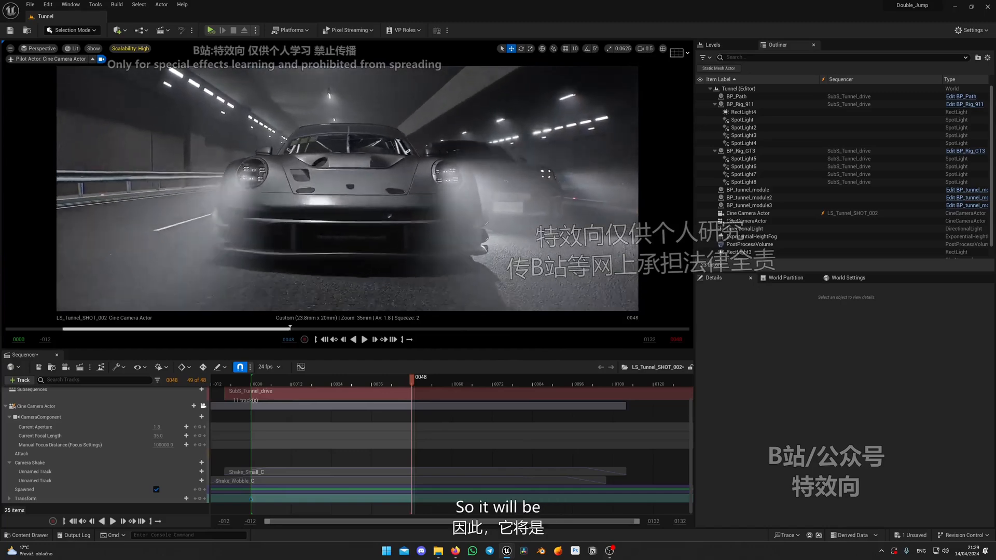
key("w")
scroll(493, 262, "down", 3)
right_click_drag(494, 263, 493, 283)
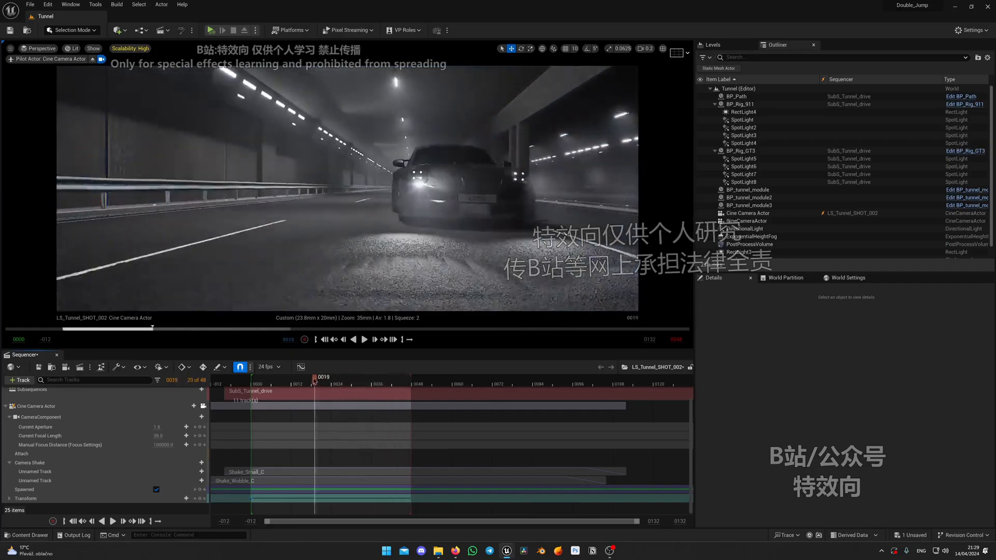
- Play and scrub through the 48-frame shot to examine the camera move and the framing of both cars
key("space")
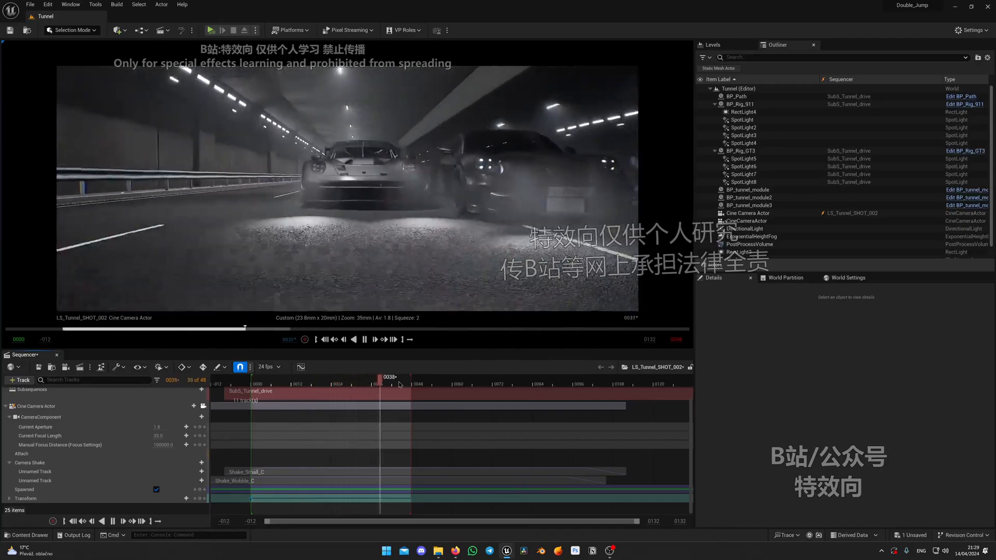
key("space")
key("space")
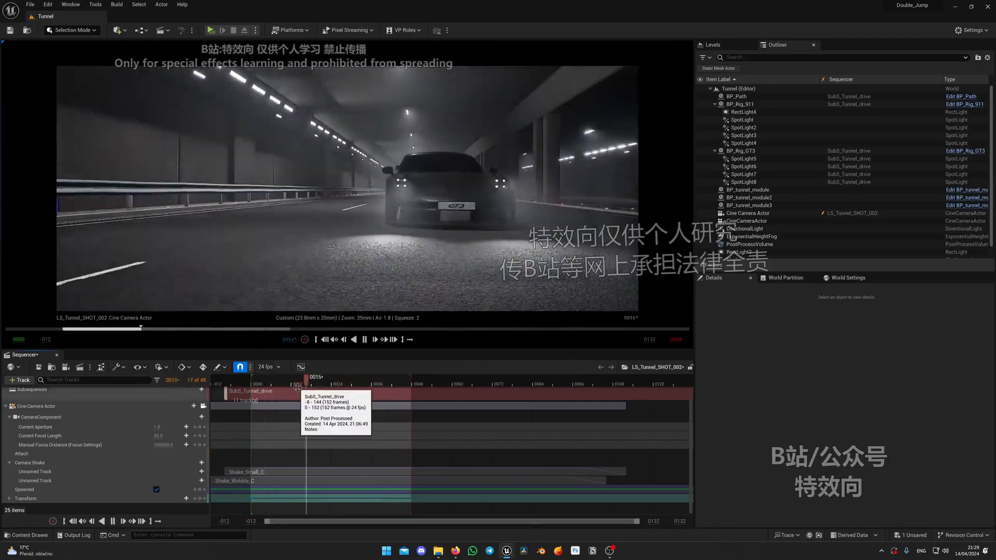
key("space")
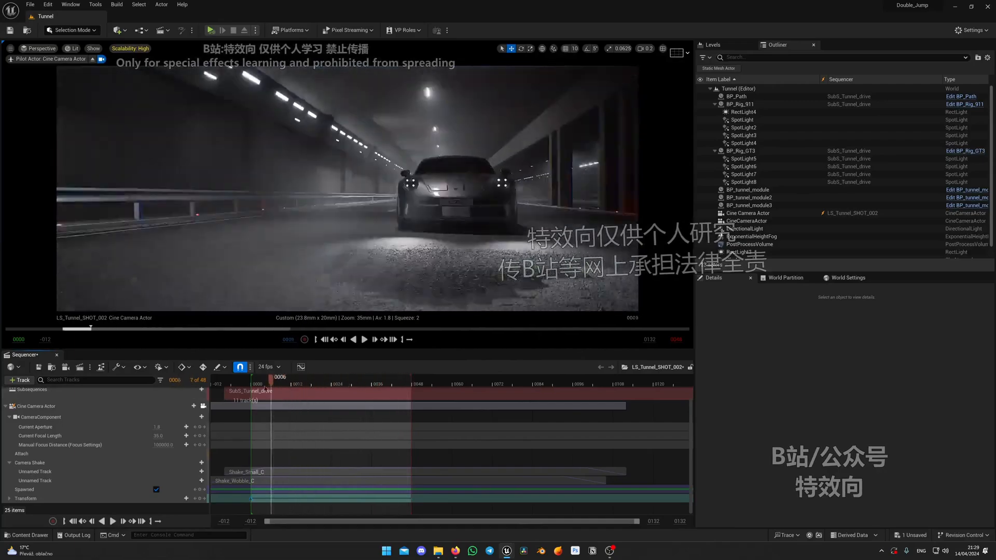
key("space")
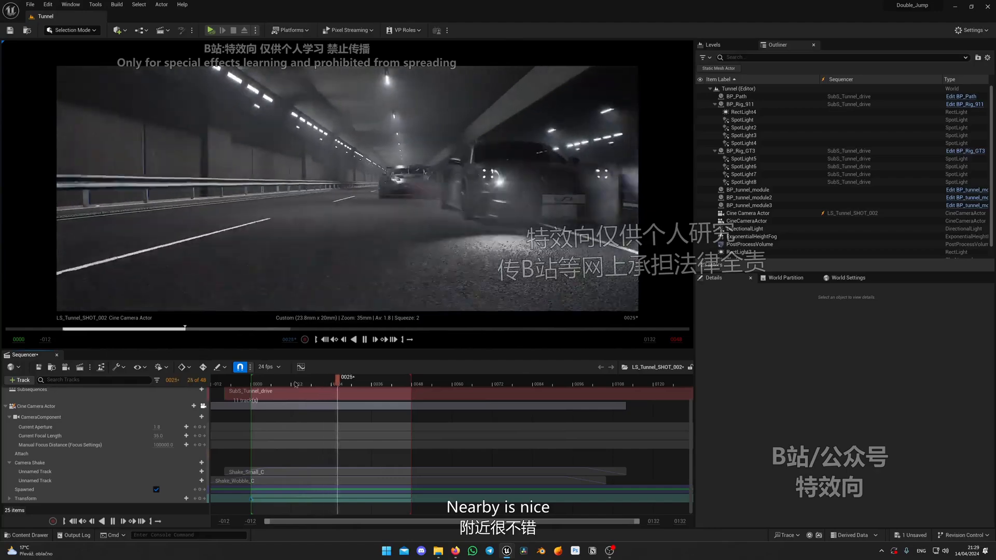
key("space")
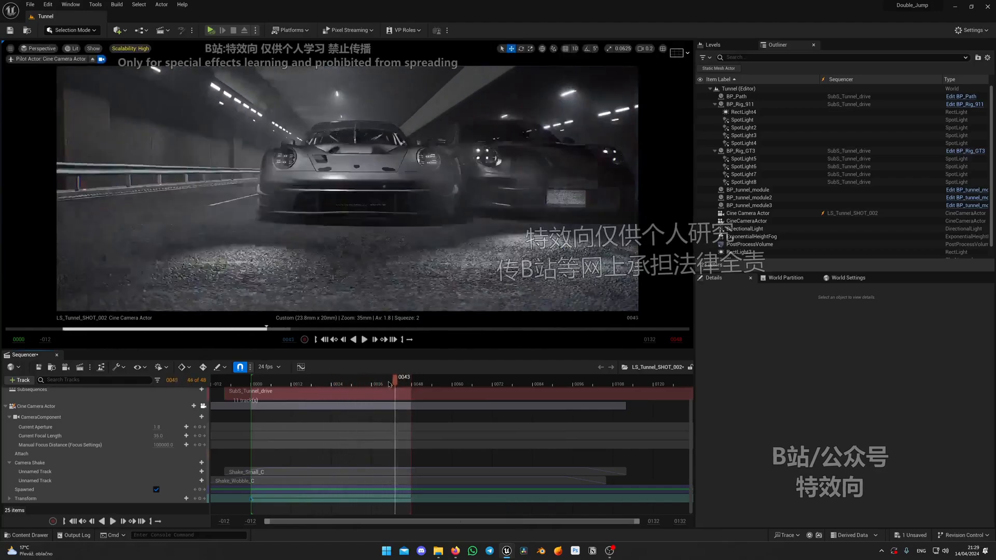
key("space")
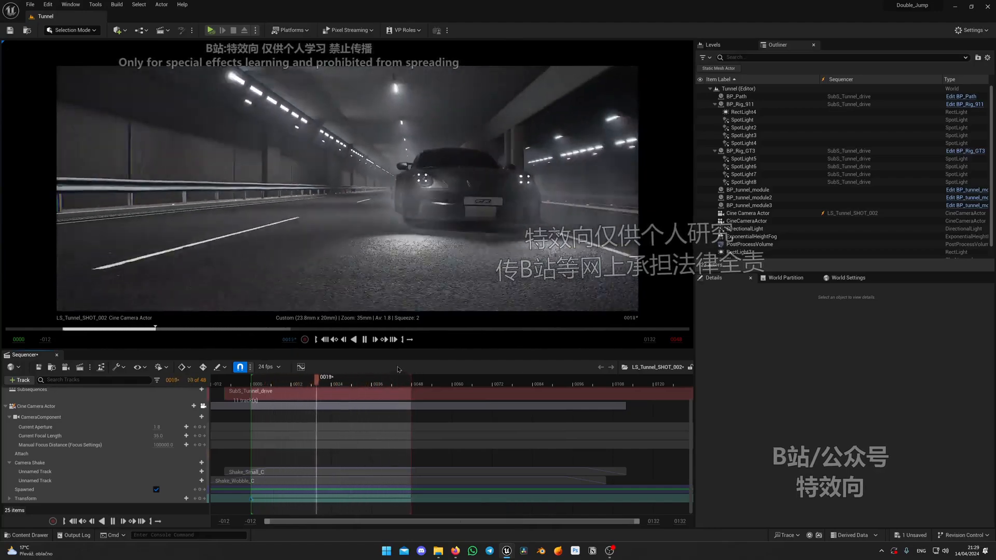
key("space")
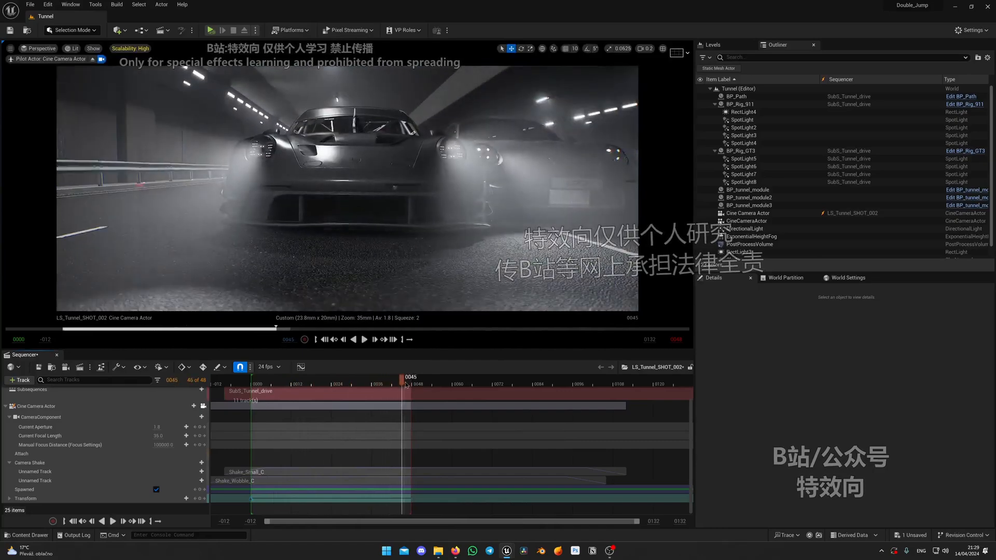
- Expand the camera's transform channels, turn the camera at frame 0 so the leading car sits further right, and key only its rotation
left_click_drag(406, 385, 254, 385)
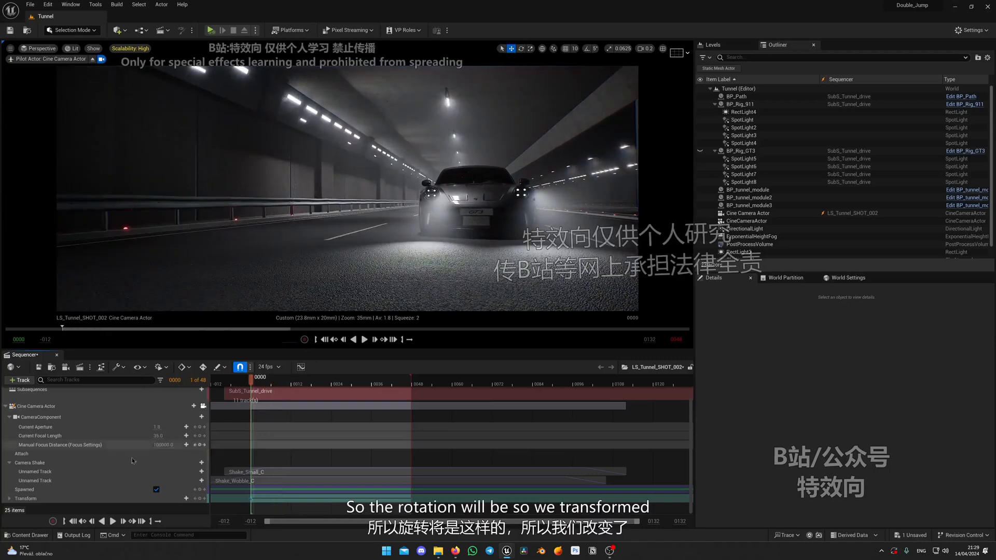
left_click(9, 499)
scroll(114, 459, "down", 2)
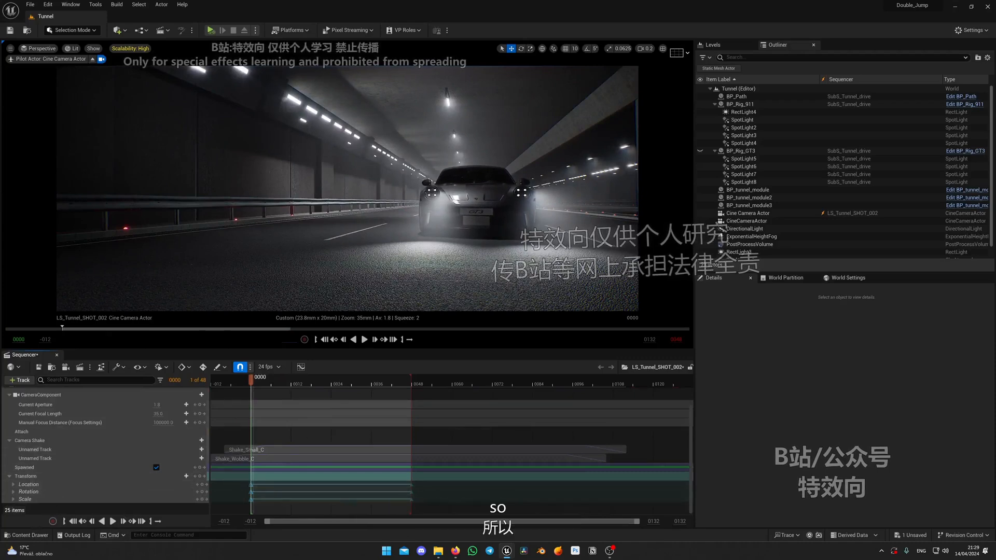
right_click_drag(401, 284, 377, 278)
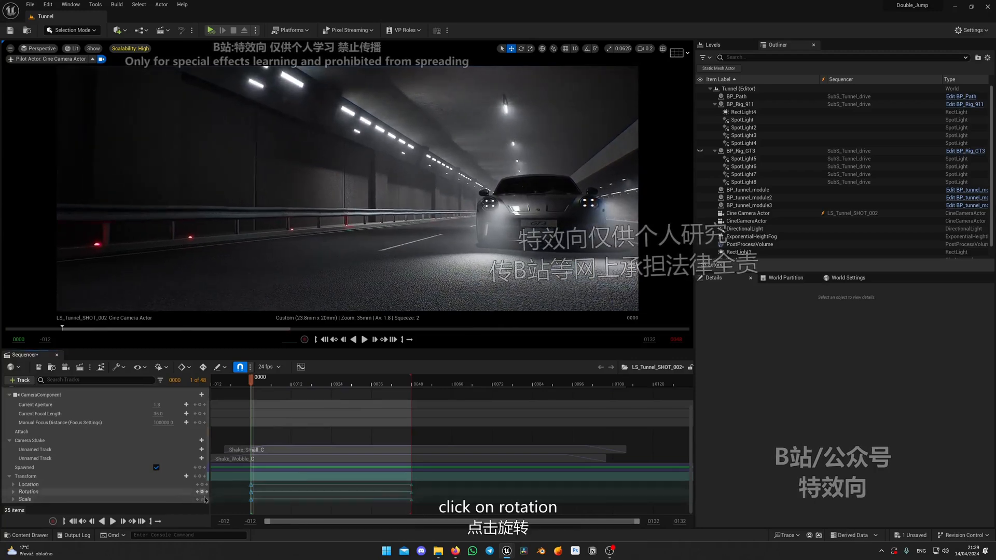
- Turn the camera to follow the leading car at frame 28, key its rotation, and set that key to Cubic (Auto)
left_click_drag(251, 379, 335, 384)
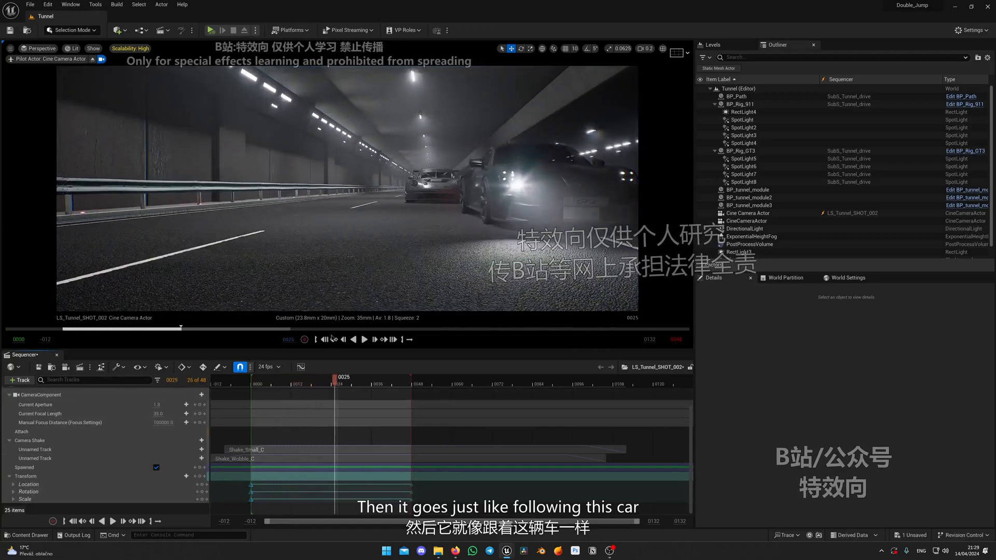
right_click_drag(287, 258, 326, 259)
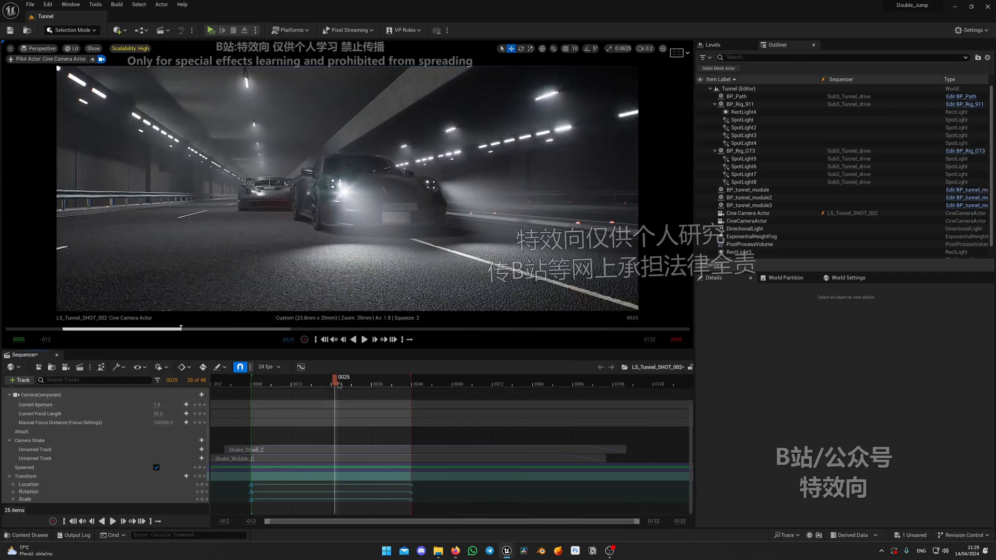
left_click_drag(338, 385, 345, 382)
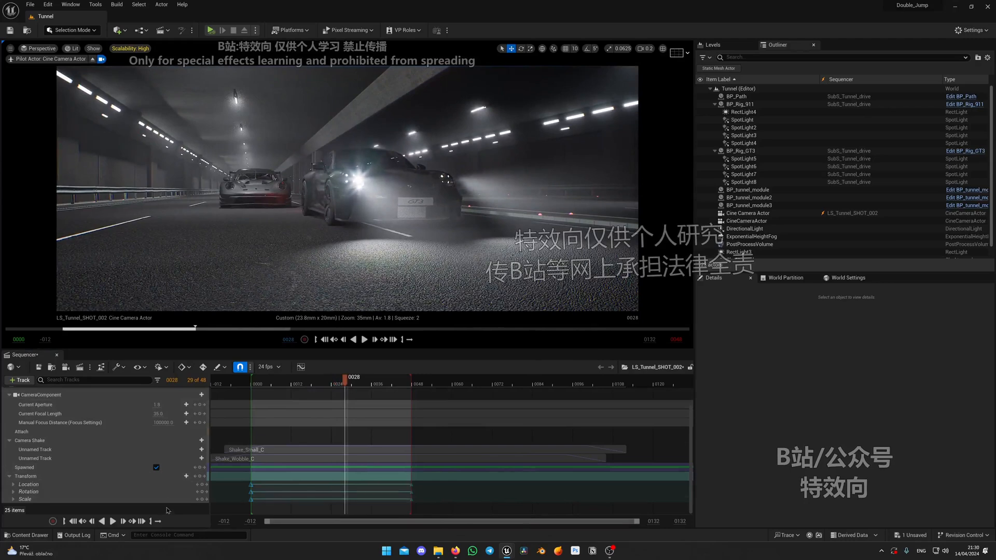
left_click(345, 492)
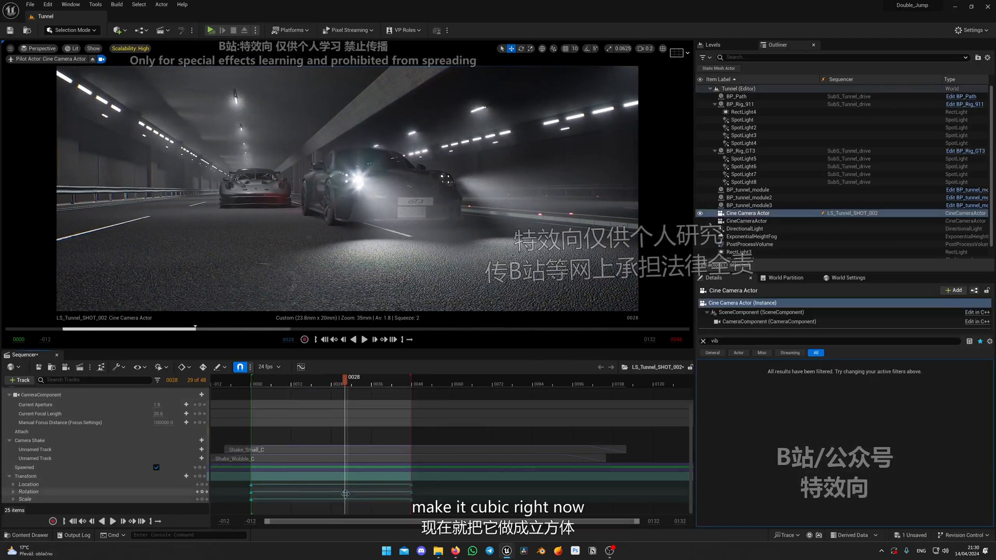
right_click(344, 491)
left_click(363, 400)
- Re-aim the camera at the trailing car at frame 40, key its rotation, and preview the shot
left_click_drag(344, 383, 258, 385)
key("space")
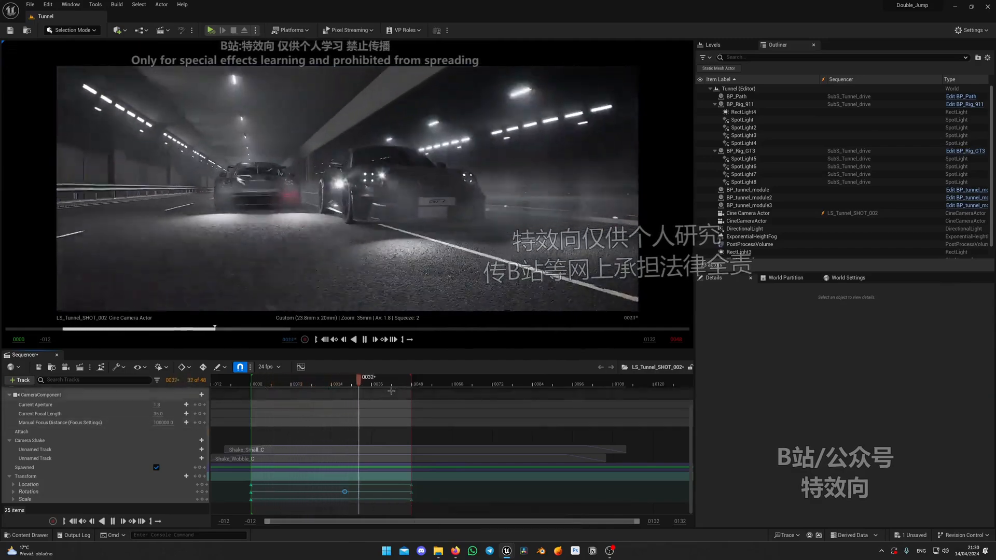
left_click(387, 385)
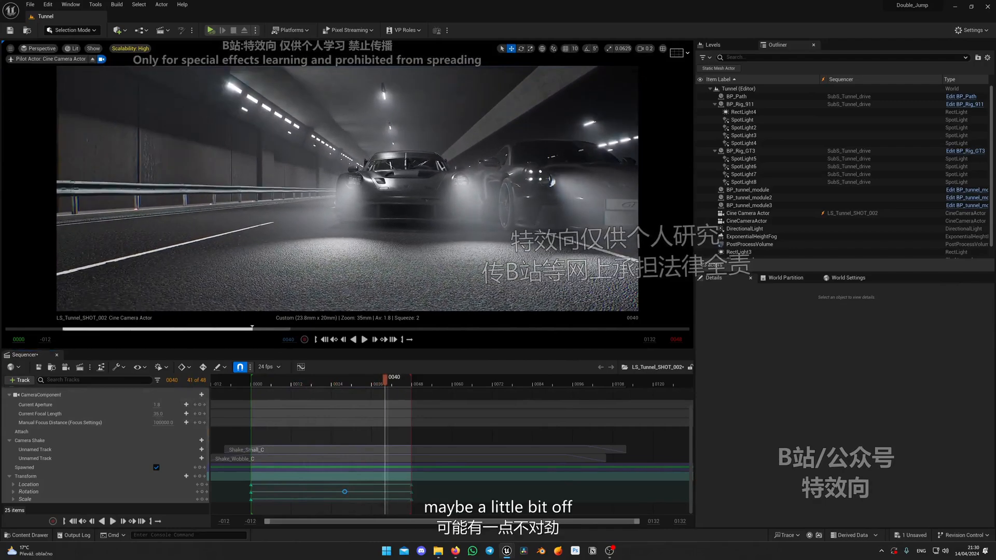
left_click(202, 492)
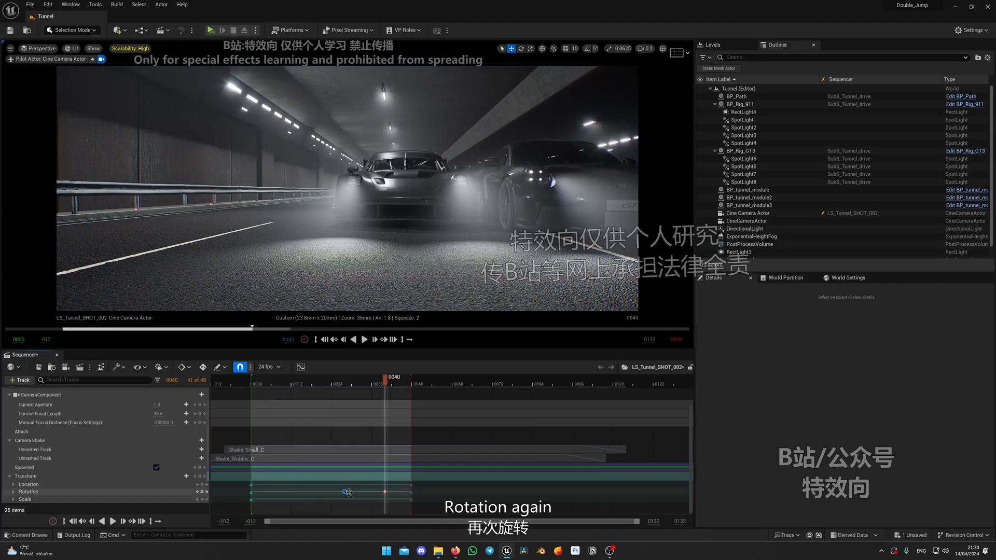
left_click_drag(389, 382, 271, 387)
key("space")
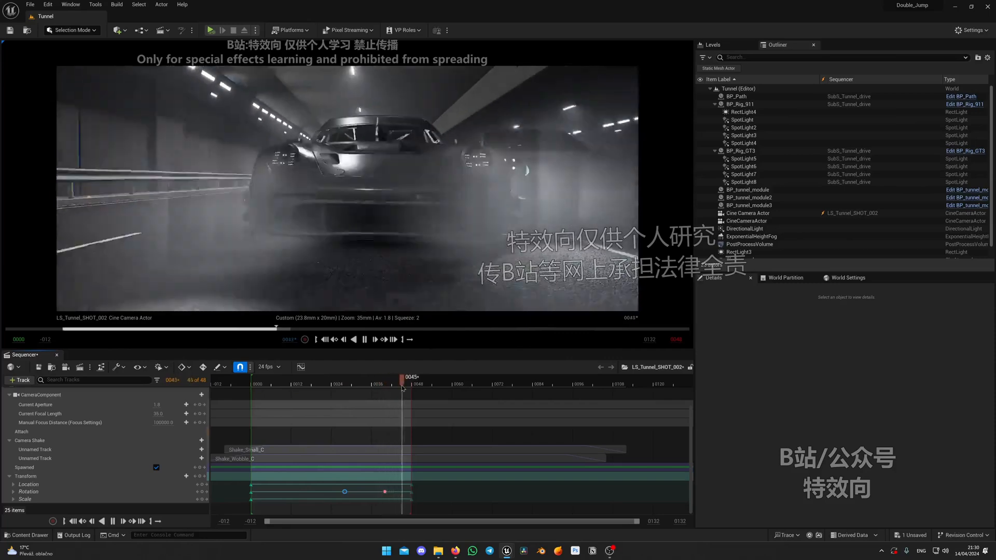
key("space")
- Set the Cine Camera Actor's current focal length to 50 mm and preview the shot
scroll(70, 449, "up", 3)
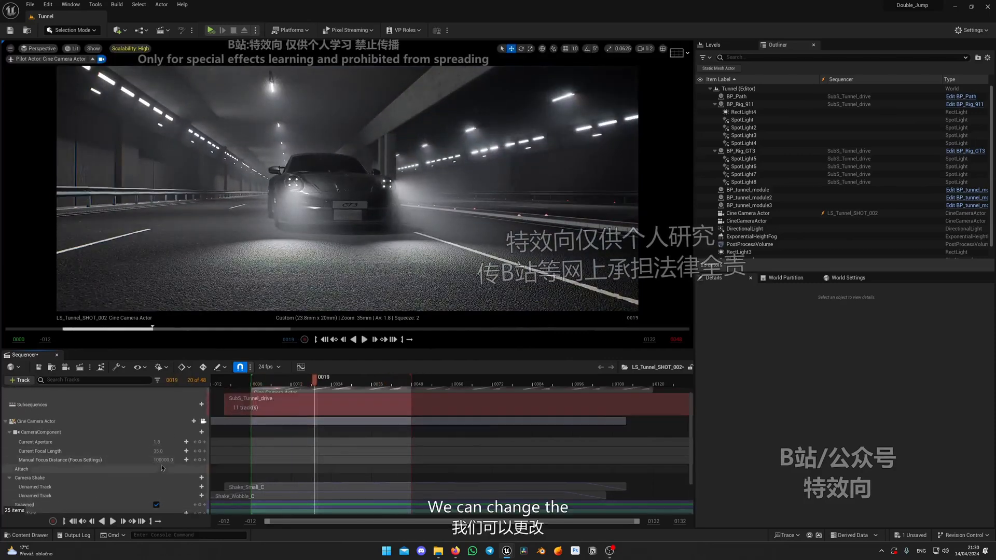
left_click(37, 421)
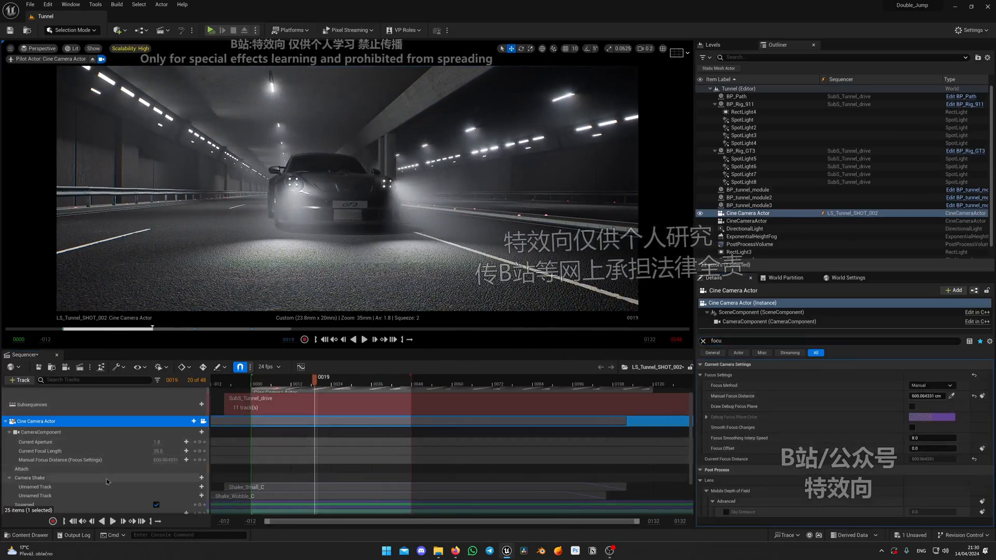
scroll(108, 480, "down", 1)
left_click(158, 425)
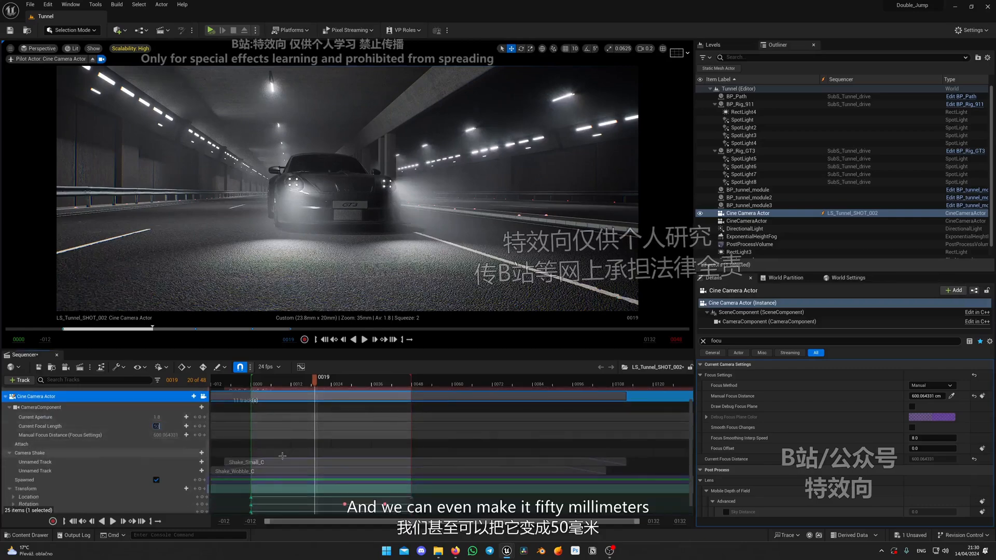
left_click(255, 381)
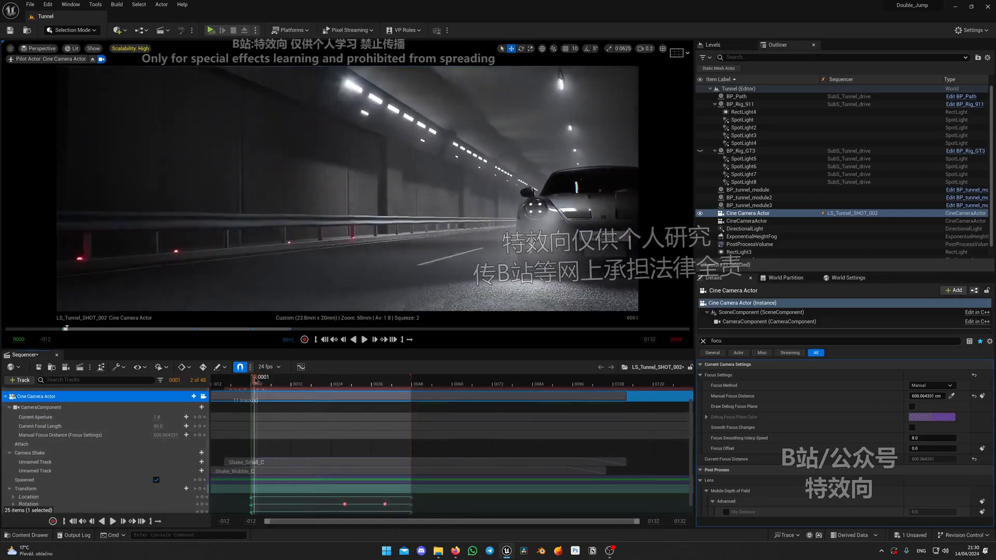
key("space")
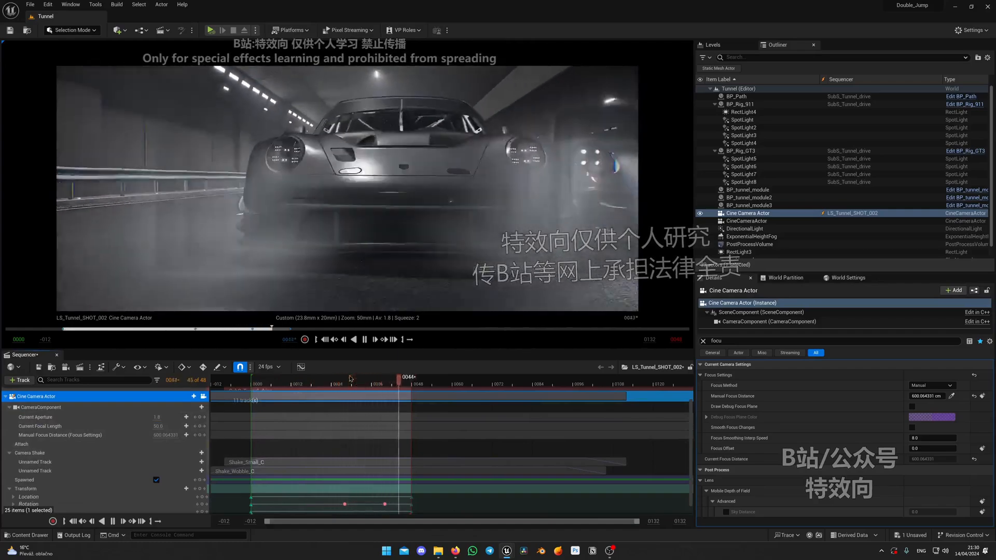
key("space")
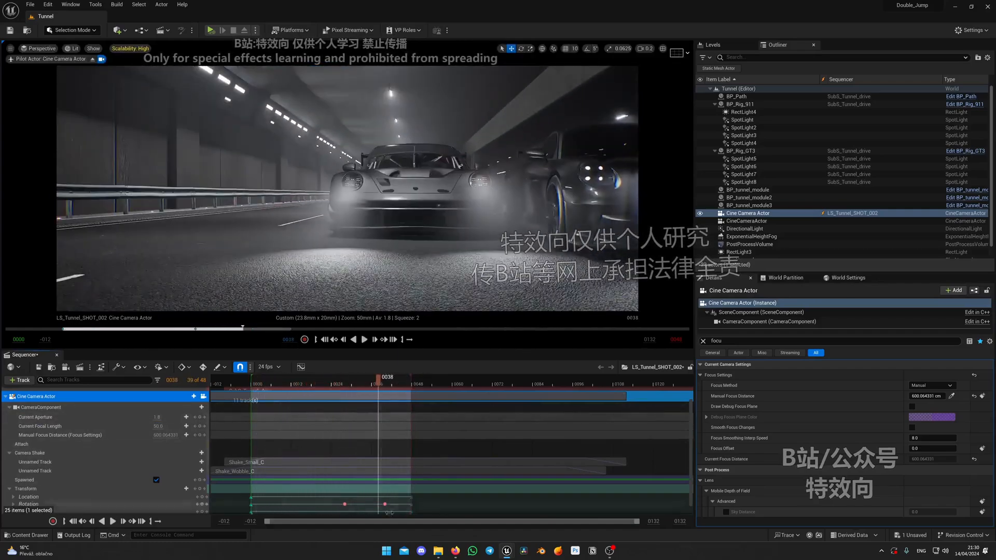
- Adjust the camera's aim on the trailing car at frame 40, update the rotation key, and replay the shot
left_click(385, 505)
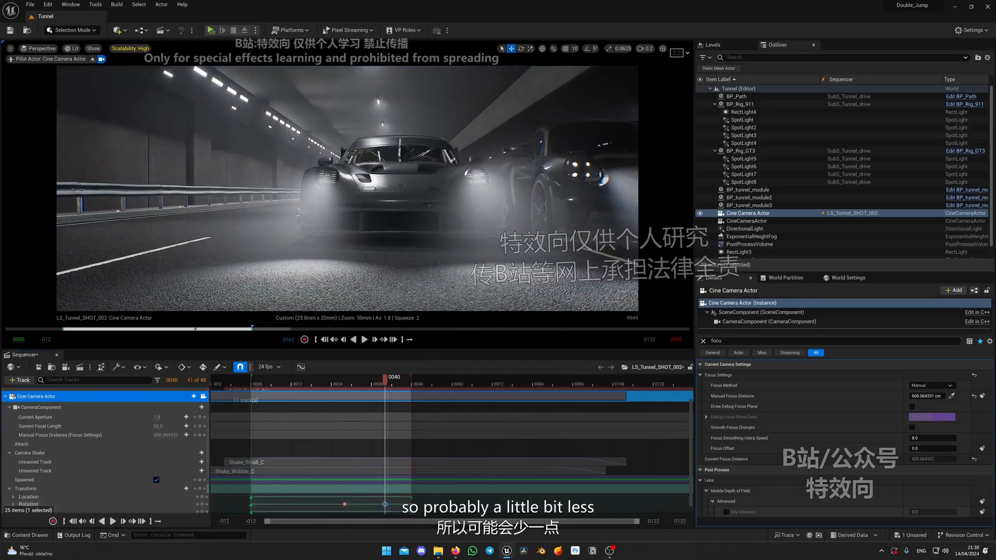
right_click_drag(347, 188, 336, 205)
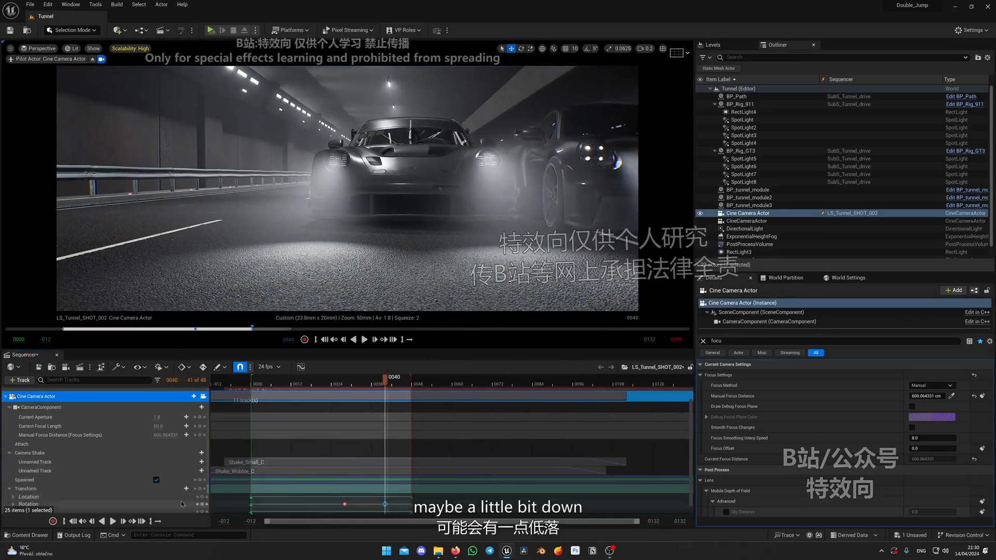
left_click_drag(385, 384, 286, 384)
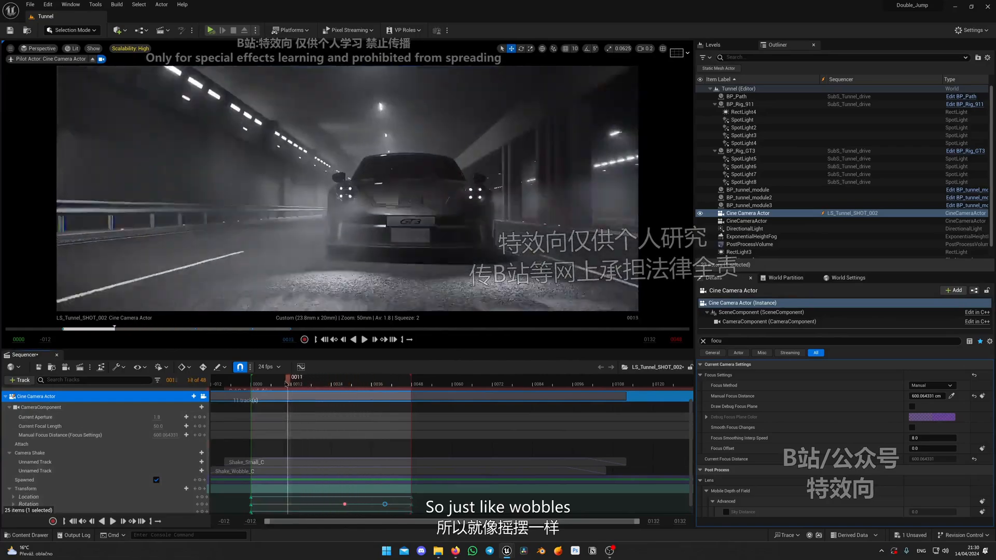
key("space")
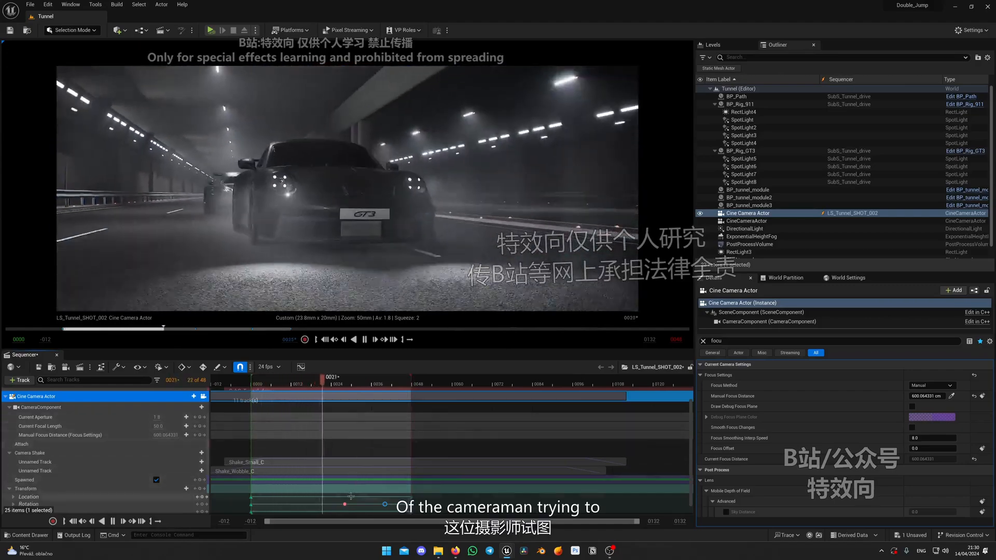
- Shift the middle rotation key to frame 25, then re-aim the camera at frame 0 with the leading car nearer the centre and rekey its rotation
key("space")
left_click_drag(335, 503, 335, 504)
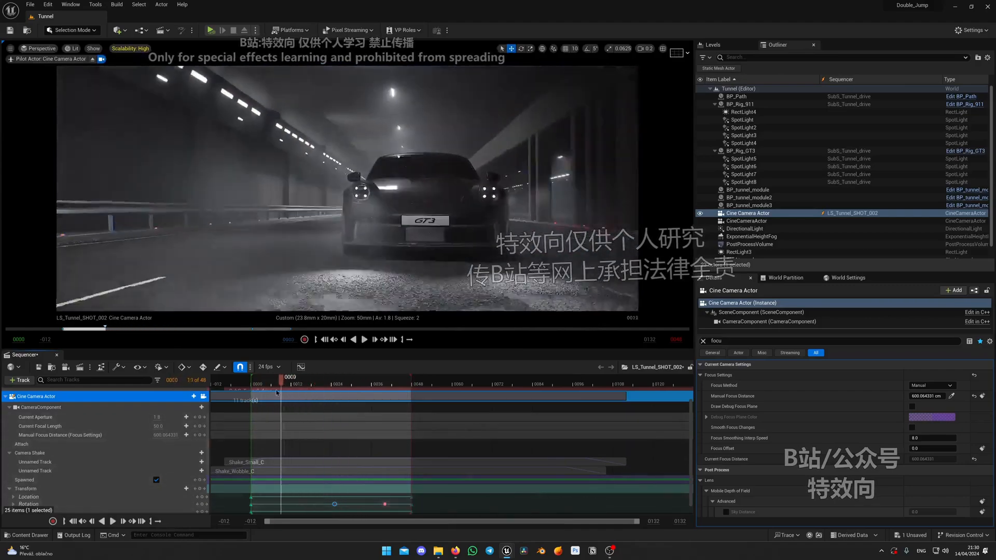
left_click_drag(277, 392, 251, 382)
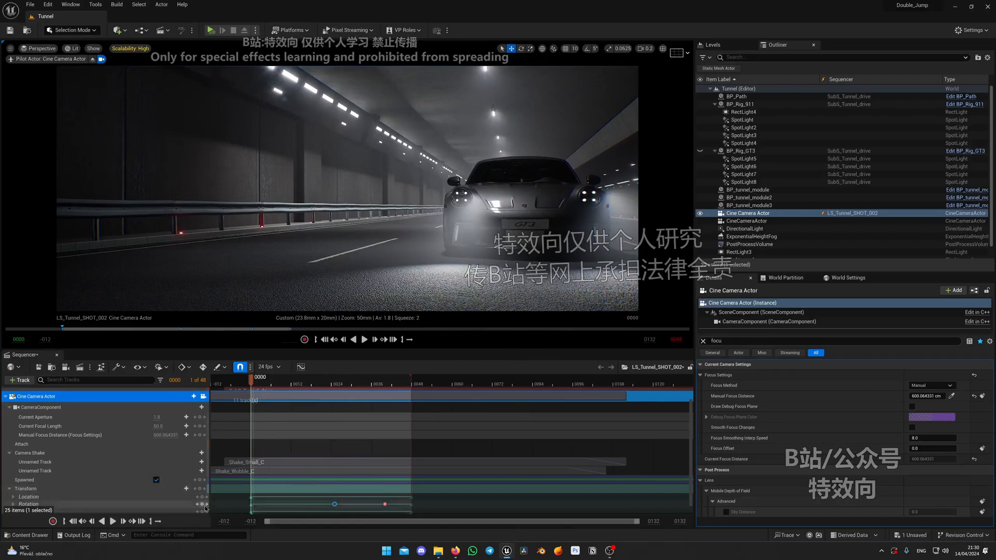
key("space")
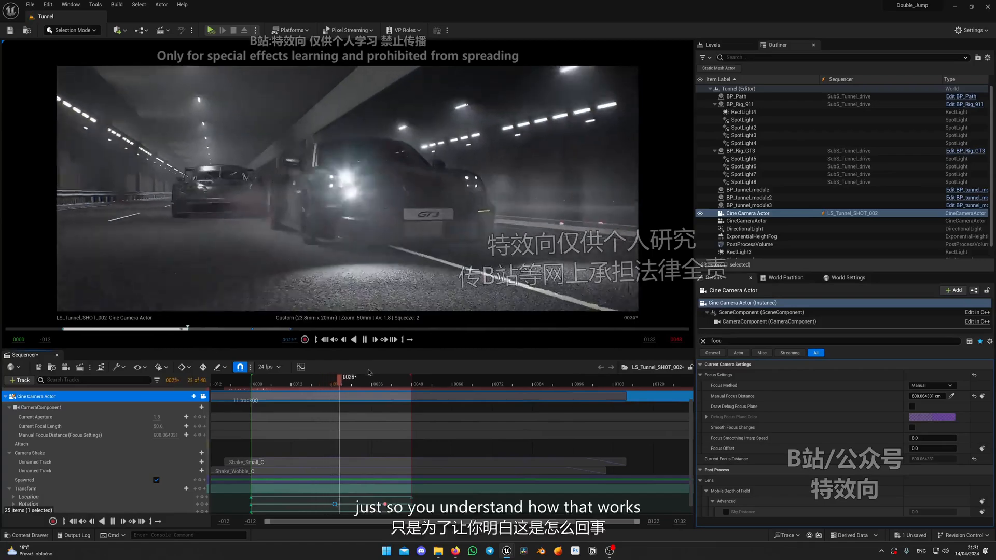
- Save LS_Tunnel_SHOT_002 and review its playback
key("ctrl+s")
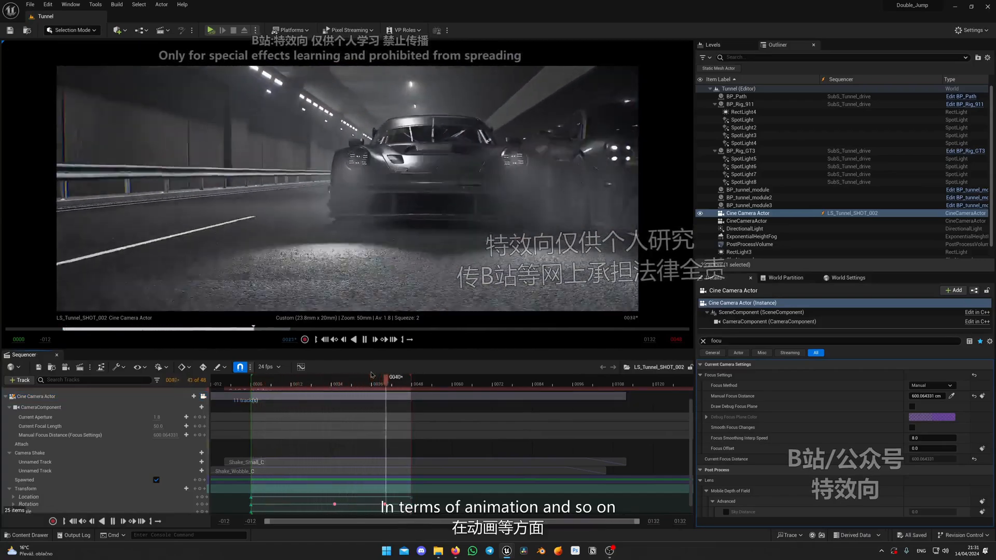
key("space")
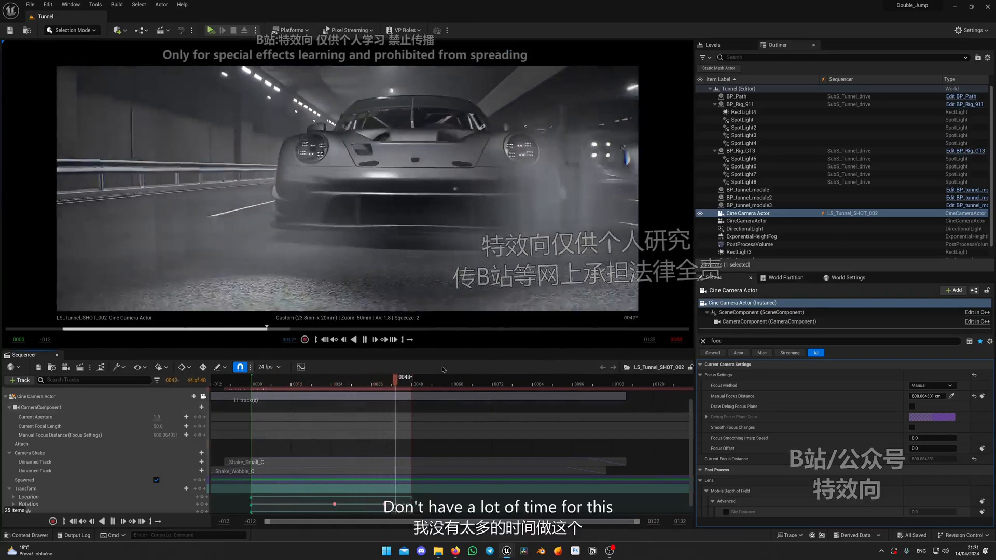
key("space")
- Duplicate LS_Tunnel_SHOT_002 as LS_Tunnel_SHOT_003, open the copy and view it through its camera cuts
key("ctrl+space")
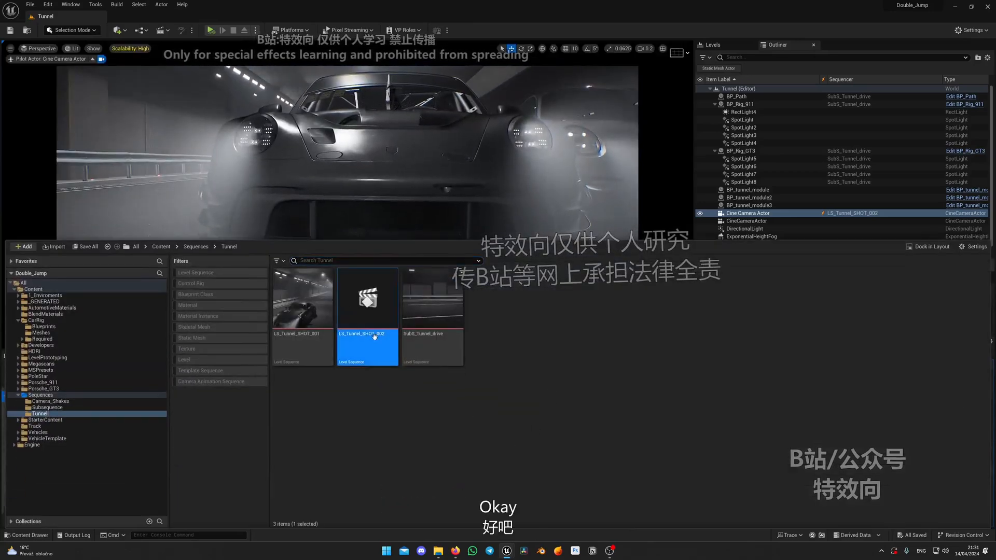
left_click(456, 307)
double_click(433, 306)
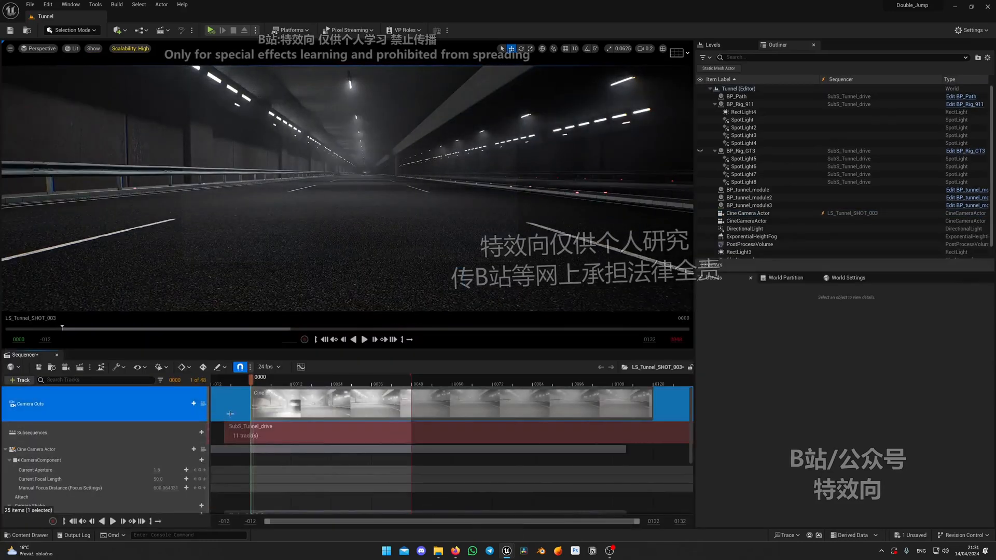
left_click(203, 404)
- Delete all the location, rotation and scale keys copied onto the Cine Camera Actor's transform
scroll(203, 415, "down", 3)
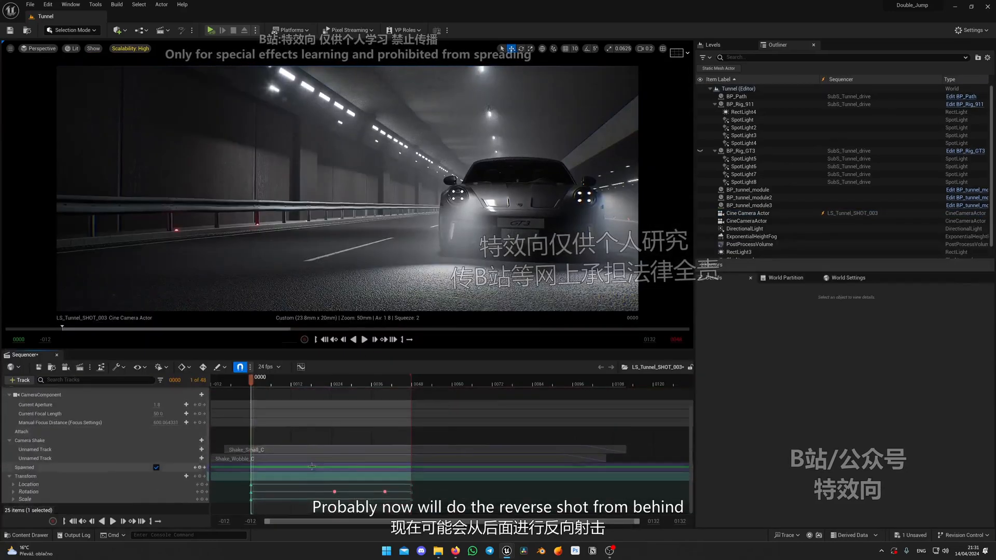
left_click_drag(453, 507, 254, 487)
left_click(241, 484)
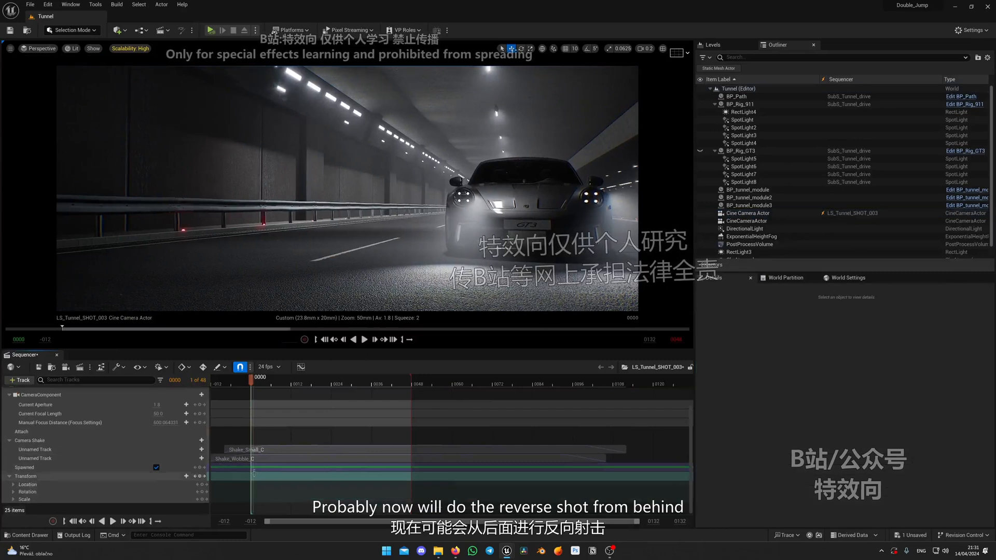
scroll(203, 432, "up", 3)
- Pilot the Cine Camera Actor around at frame 0 to look along the tunnel from behind the cars
left_click(203, 449)
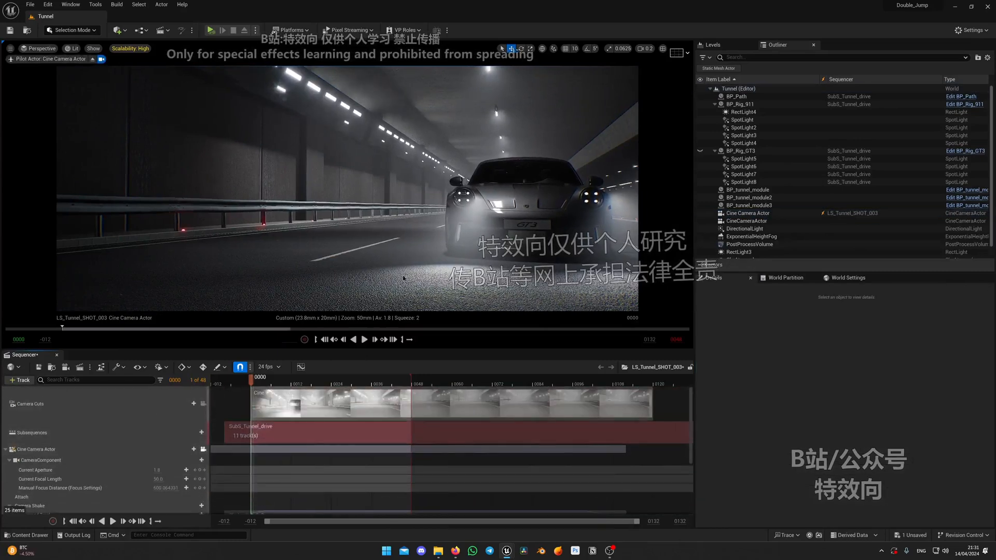
key("w")
right_click_drag(347, 188, 519, 207)
scroll(347, 192, "up", 3)
right_click_drag(228, 311, 347, 323)
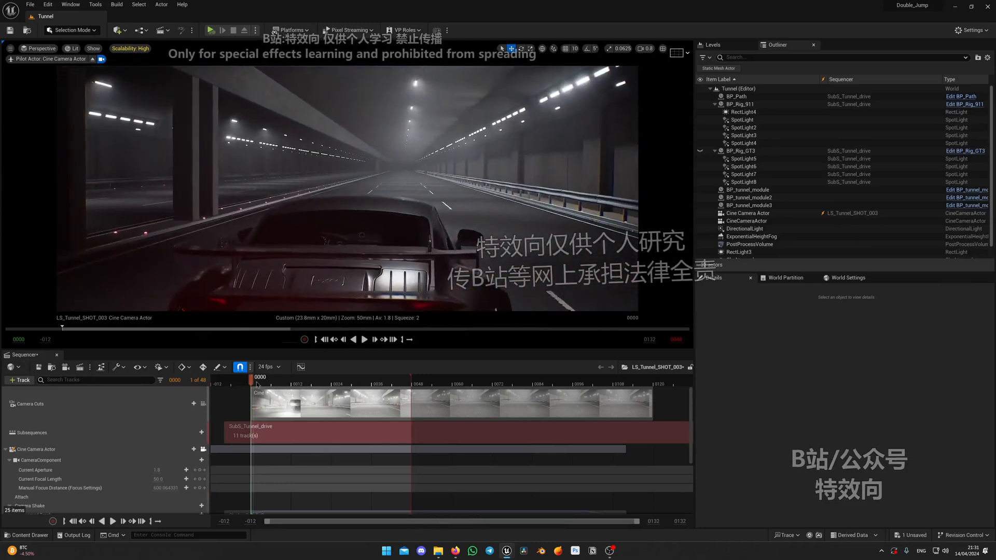
- Reposition the camera low beside the rear of the car with the GT3 plate around frame 12
left_click_drag(257, 385, 309, 382)
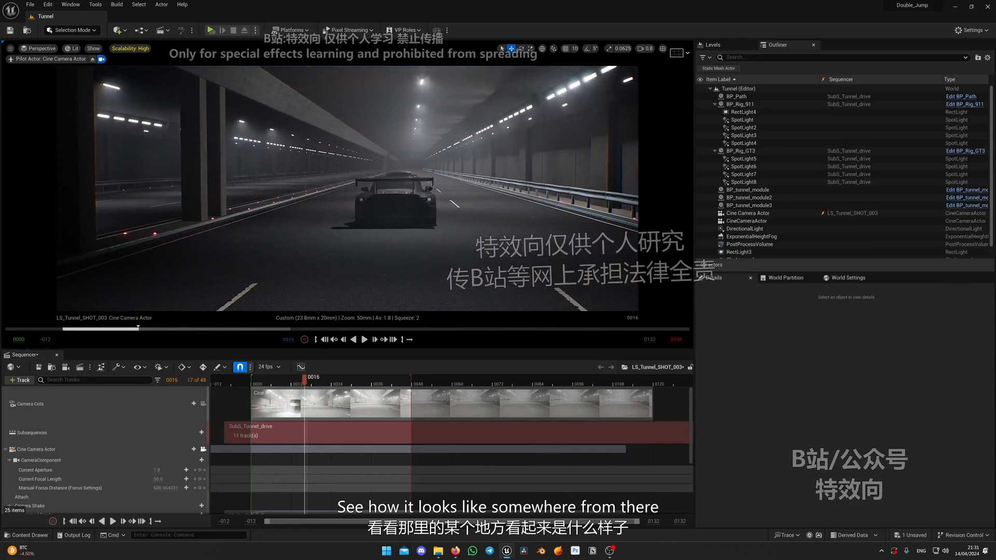
scroll(326, 431, "down", 2)
key("w")
right_click_drag(346, 207, 386, 208)
scroll(352, 207, "up", 1)
key("s")
scroll(397, 210, "down", 1)
key("w")
scroll(384, 208, "down", 2)
scroll(397, 209, "down", 3)
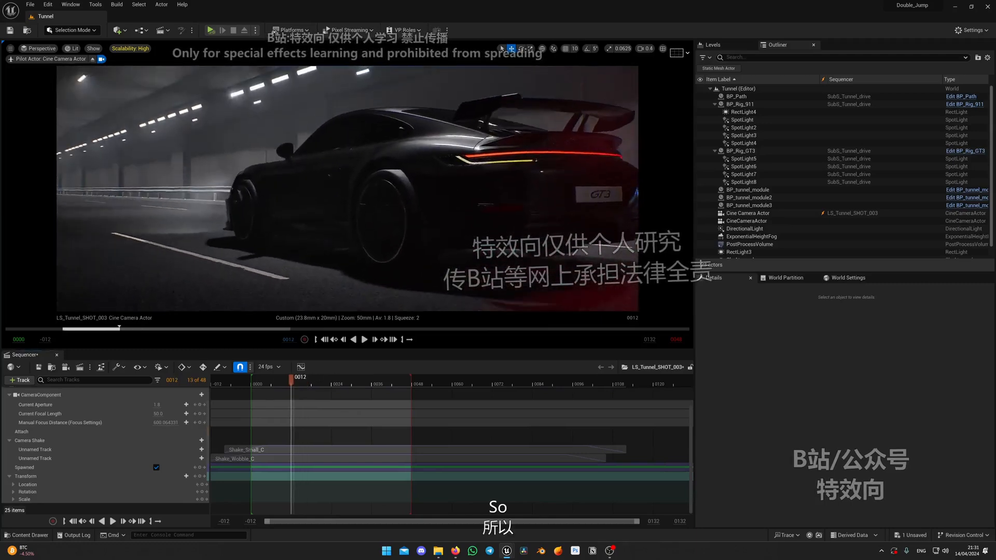
- Shift the SubS_Tunnel_drive subsequence earlier so the first car is already passing the camera at frame 0
left_click_drag(292, 382, 251, 383)
scroll(286, 436, "up", 3)
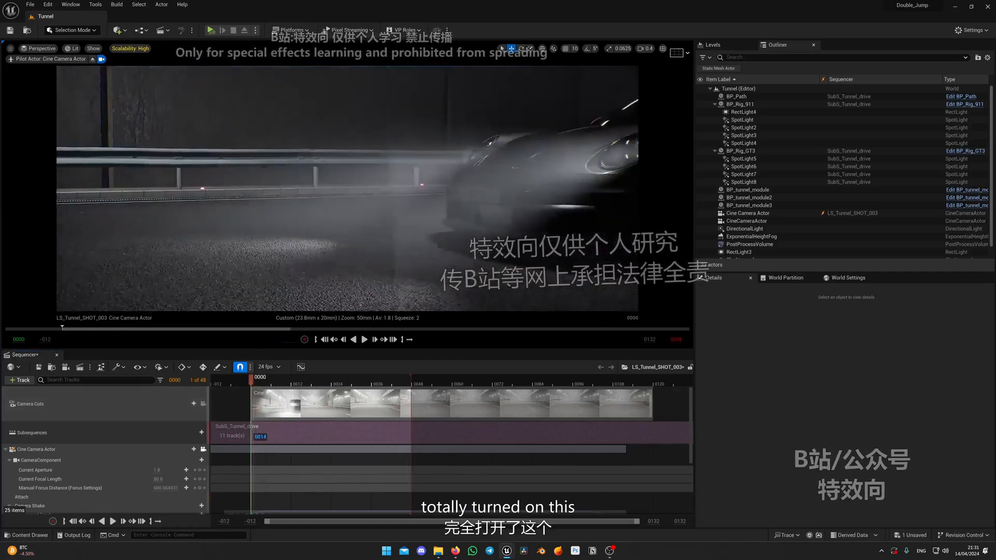
scroll(347, 188, "up", 1)
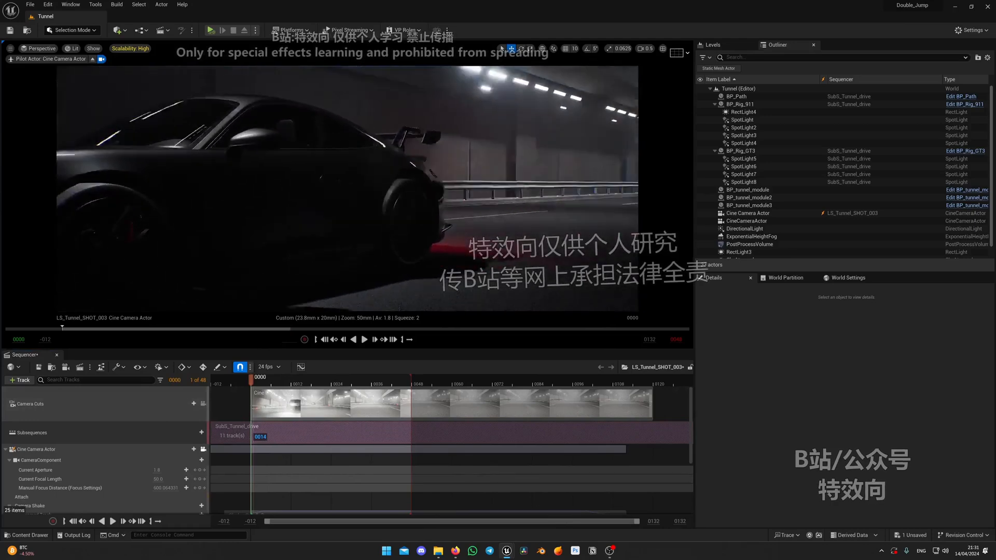
- Frame the GT3-plated car closely from its rear side at frame 0 and key the camera's transform
scroll(347, 188, "down", 1)
right_click_drag(347, 188, 290, 189)
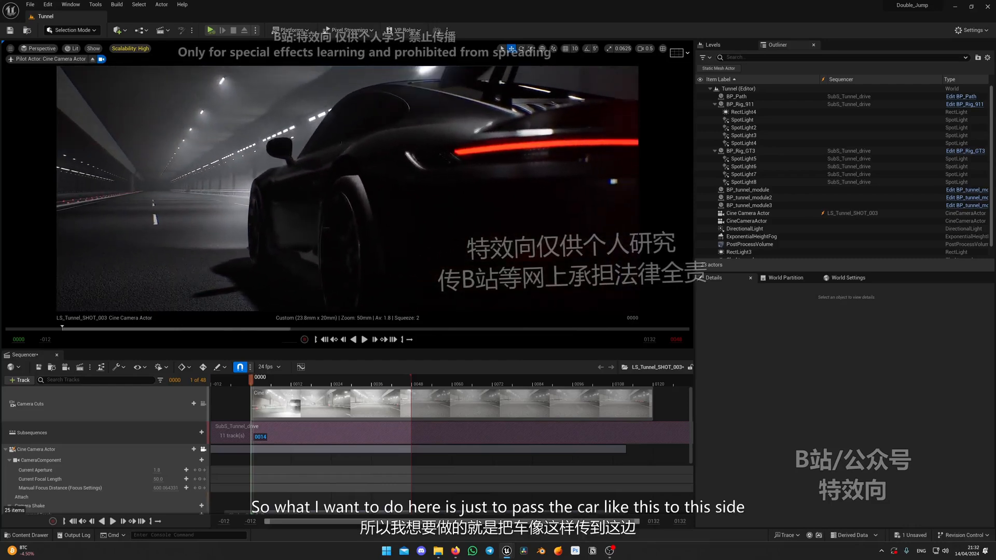
mouse_move(290, 189)
right_mouse_down()
mouse_move(62, 199)
mouse_move(295, 199)
mouse_move(264, 199)
mouse_move(264, 188)
mouse_move(274, 192)
right_mouse_up()
scroll(192, 198, "up", 1)
scroll(274, 198, "down", 2)
scroll(176, 477, "down", 2)
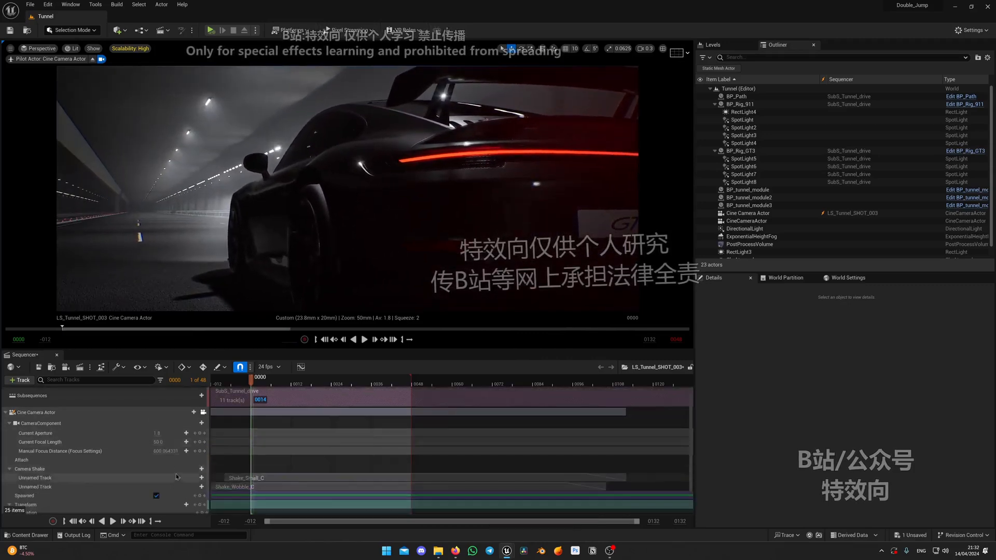
scroll(177, 477, "down", 2)
left_click(200, 476)
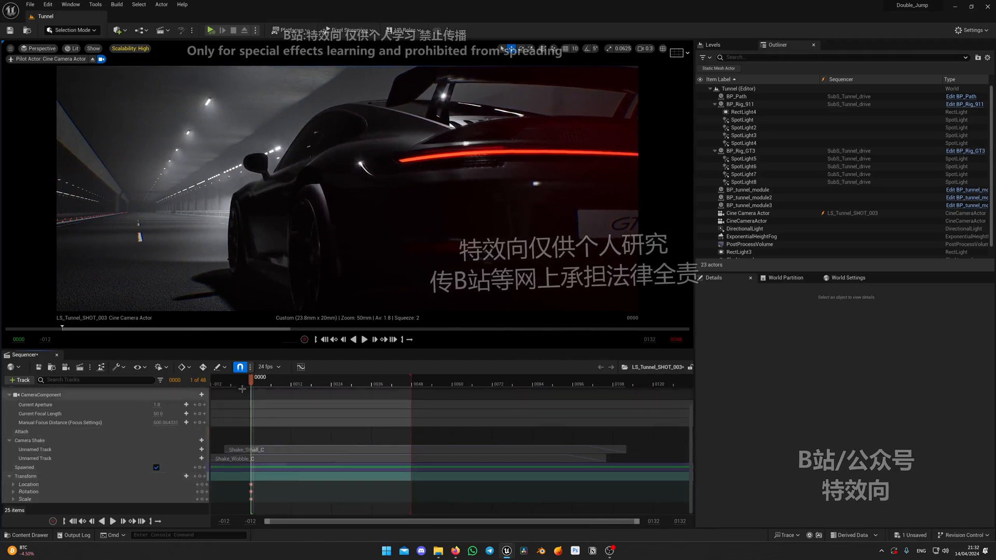
- Move the camera to the opposite rear side of the GT3-plated car at frame 18 and key its transform
left_click_drag(251, 383, 311, 383)
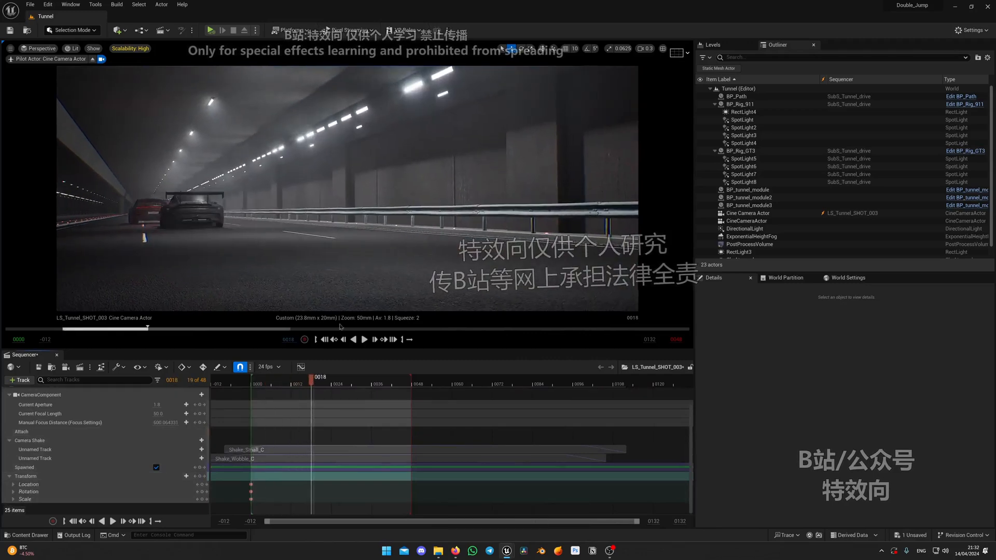
key("w")
mouse_move(340, 259)
right_mouse_down()
mouse_move(311, 259)
mouse_move(338, 256)
right_mouse_up()
scroll(317, 258, "up", 3)
key("w")
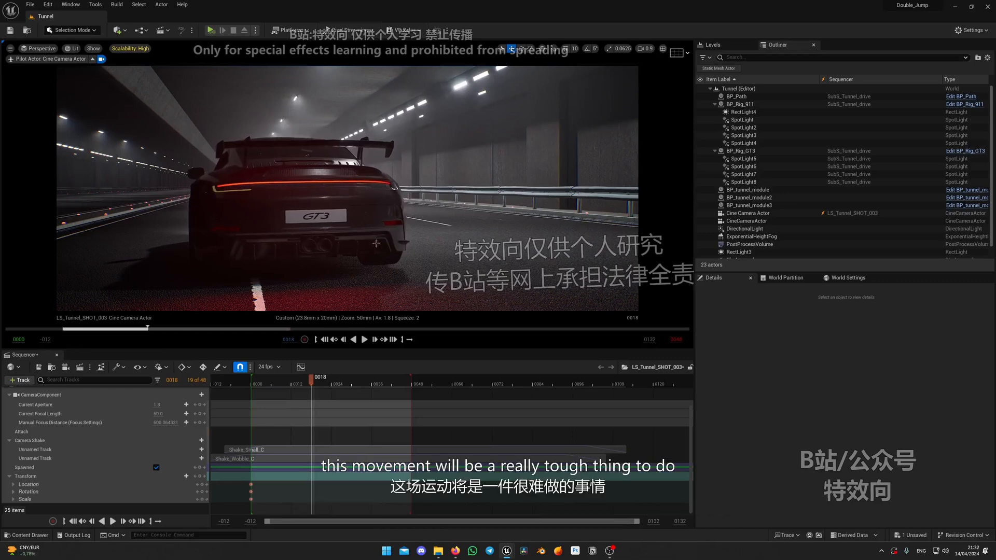
key("w")
scroll(298, 248, "down", 3)
right_click_drag(298, 248, 218, 248)
key("d")
key("d")
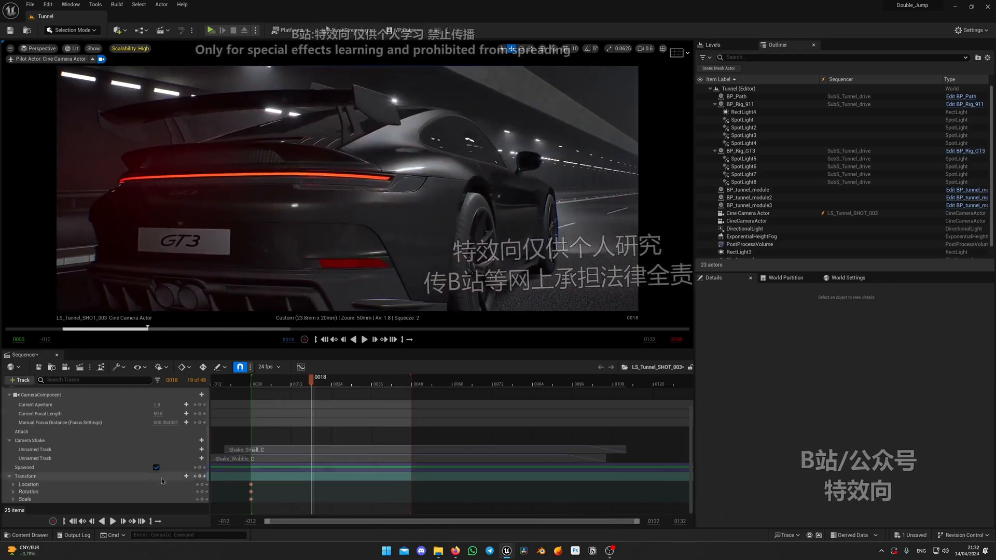
left_click(199, 476)
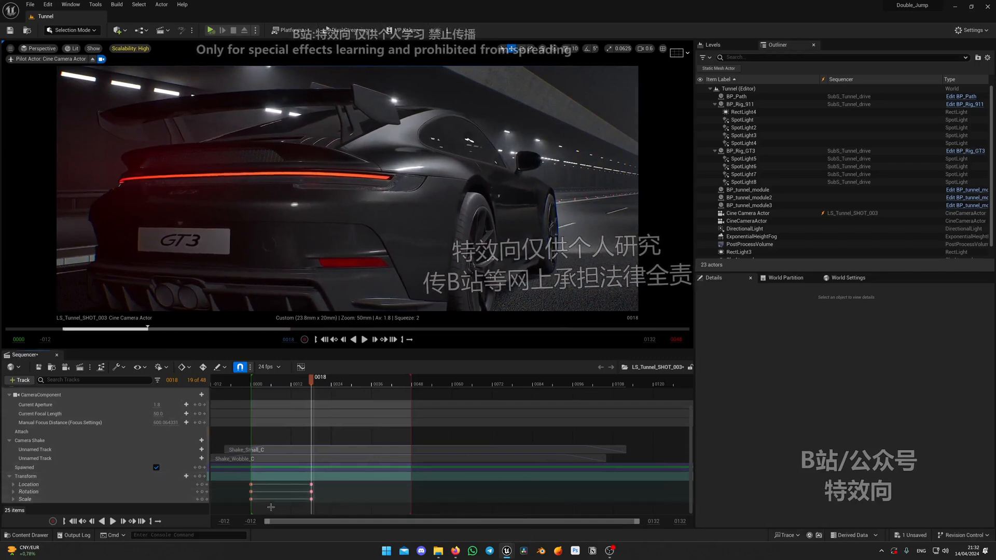
- Set the camera's transform keys at frame 0 to linear interpolation
left_click_drag(272, 507, 246, 481)
right_click(251, 484)
left_click(289, 421)
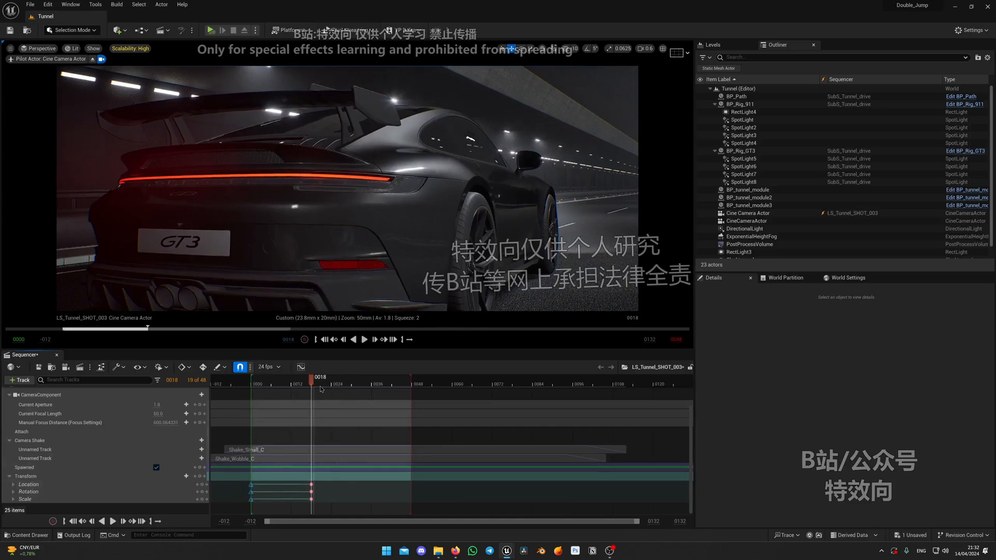
- Delete the camera's transform keys at frame 18
mouse_move(311, 378)
left_mouse_down()
mouse_move(258, 386)
mouse_move(322, 379)
left_mouse_up()
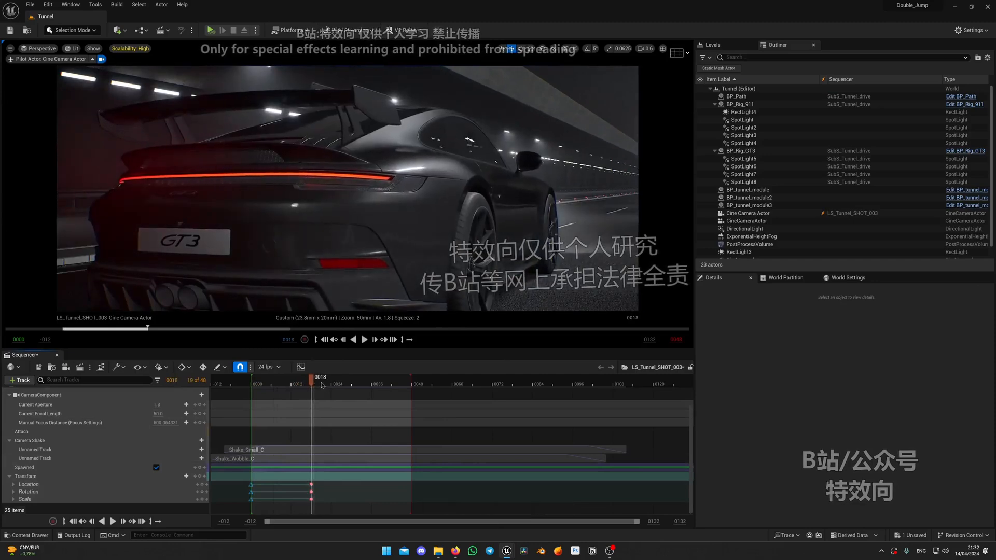
left_click(310, 485)
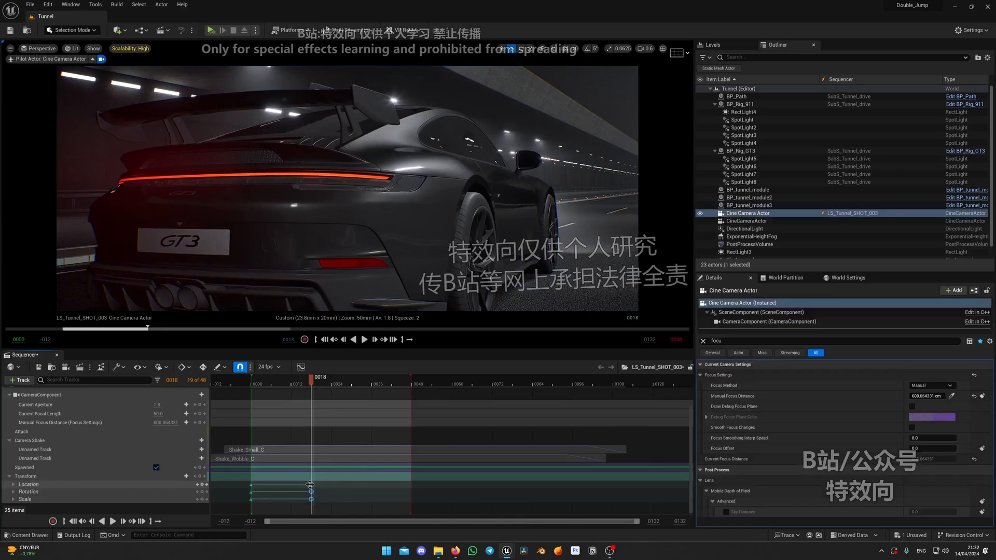
key("Delete")
- Frame the second car's rear at the end of the 48-frame range, key the camera's transform, and preview the move
left_click(260, 387)
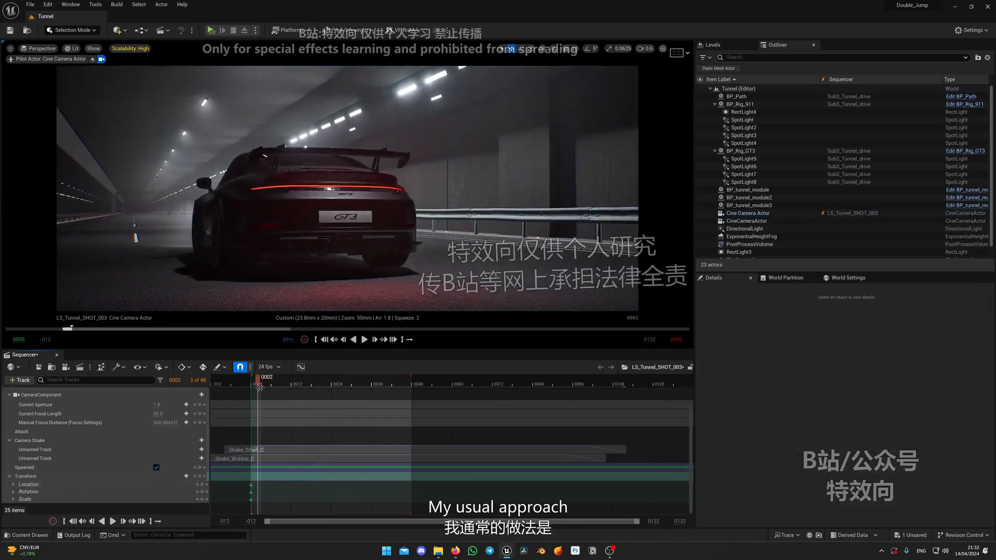
left_click_drag(259, 387, 411, 381)
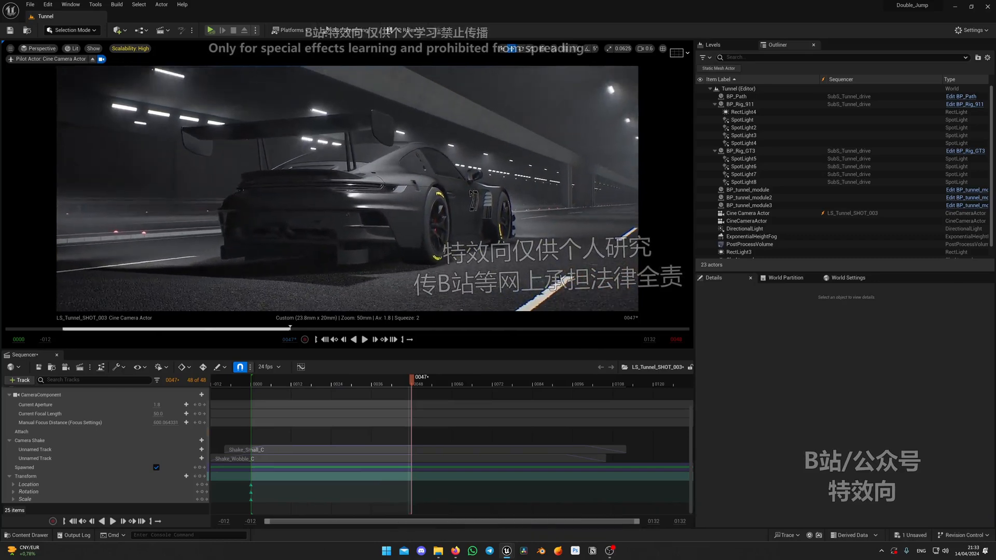
left_click(200, 476)
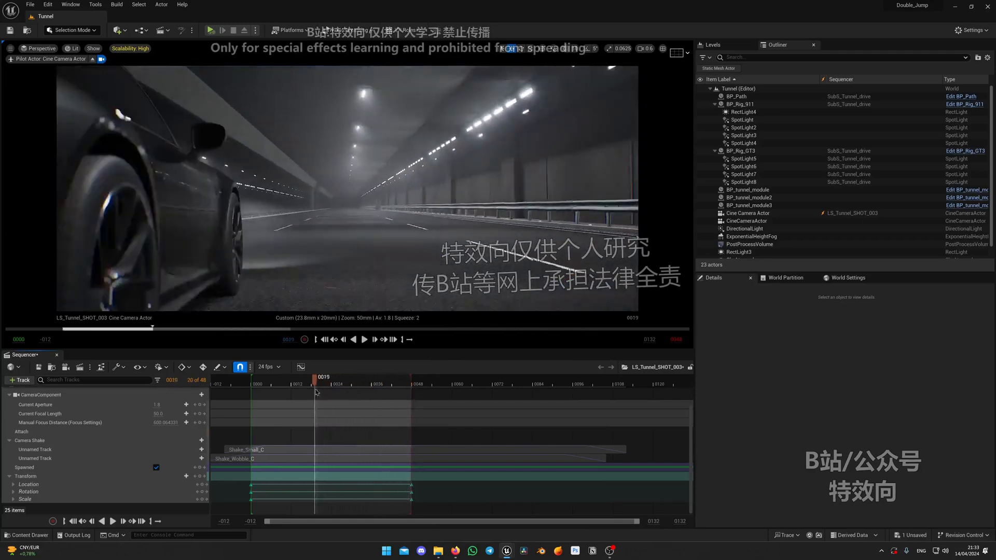
key("space")
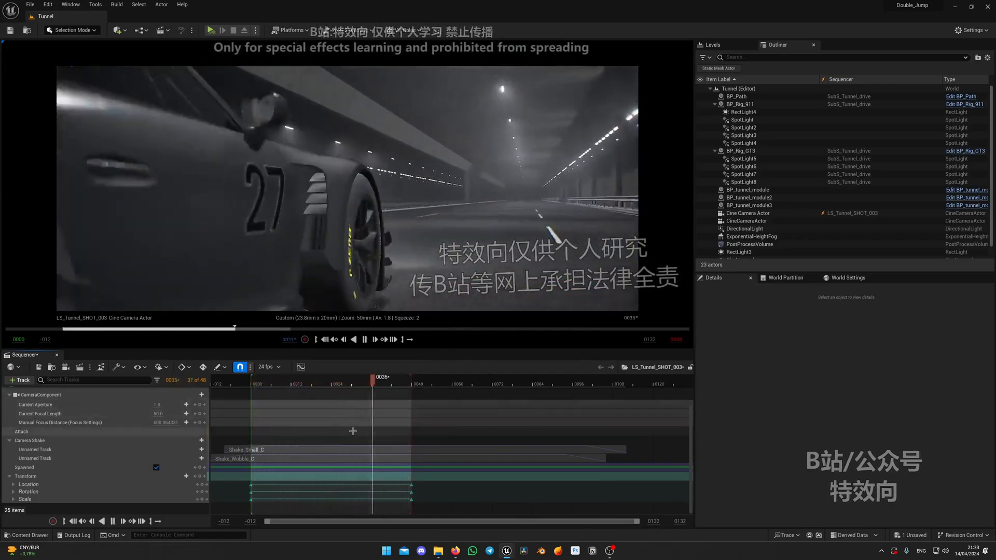
key("space")
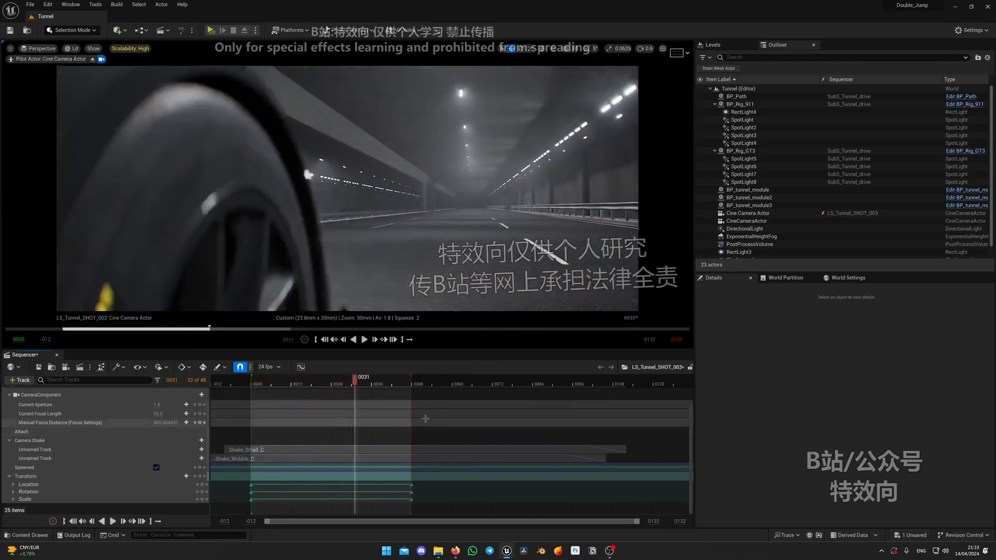
- Re-aim the camera at the rear of the passing GT3-plated car at frame 19 and key its rotation
left_click(297, 385)
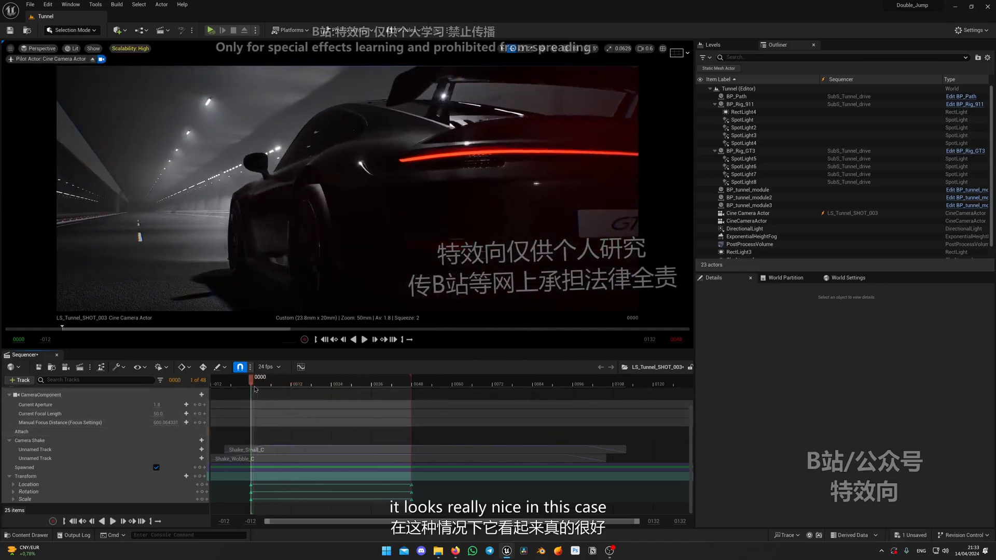
left_click(313, 384)
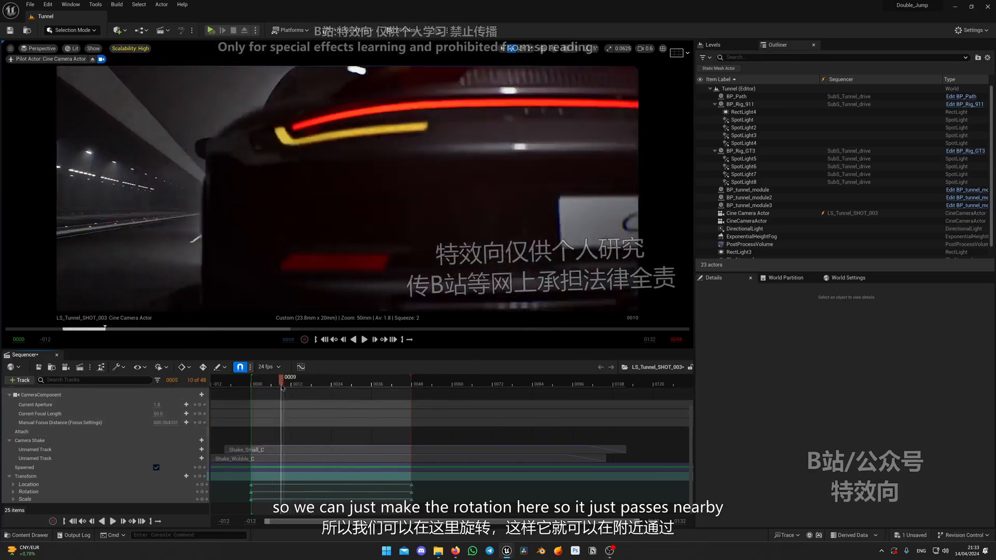
left_click_drag(272, 389, 316, 381)
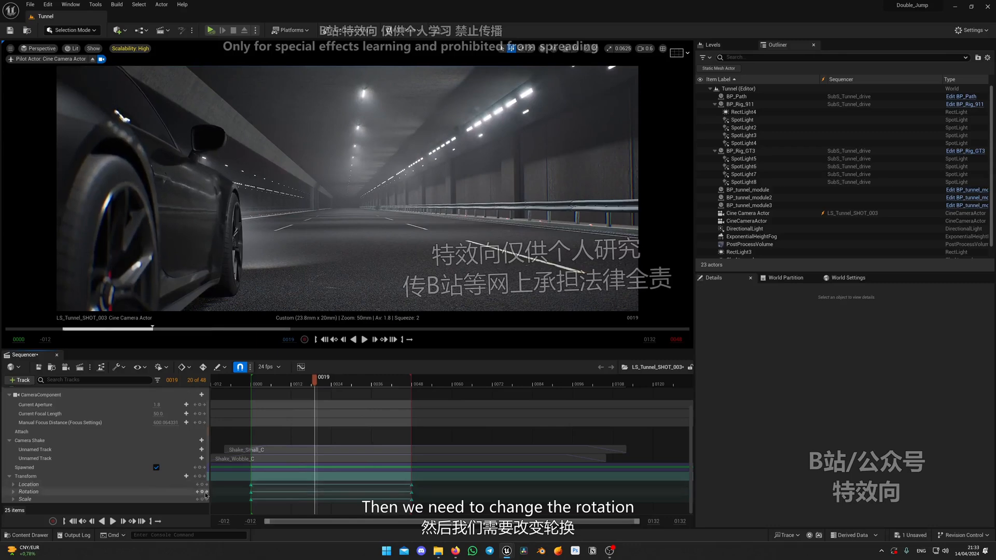
left_click(202, 491)
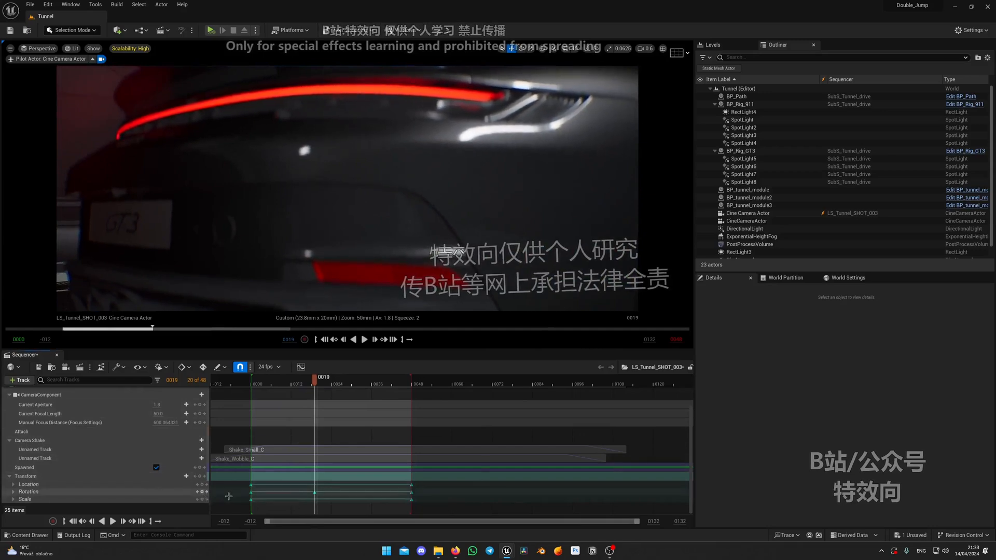
- Change the frame 19 rotation key to cubic interpolation and preview the shot from the beginning
left_click(315, 492)
right_click(315, 492)
left_click(351, 403)
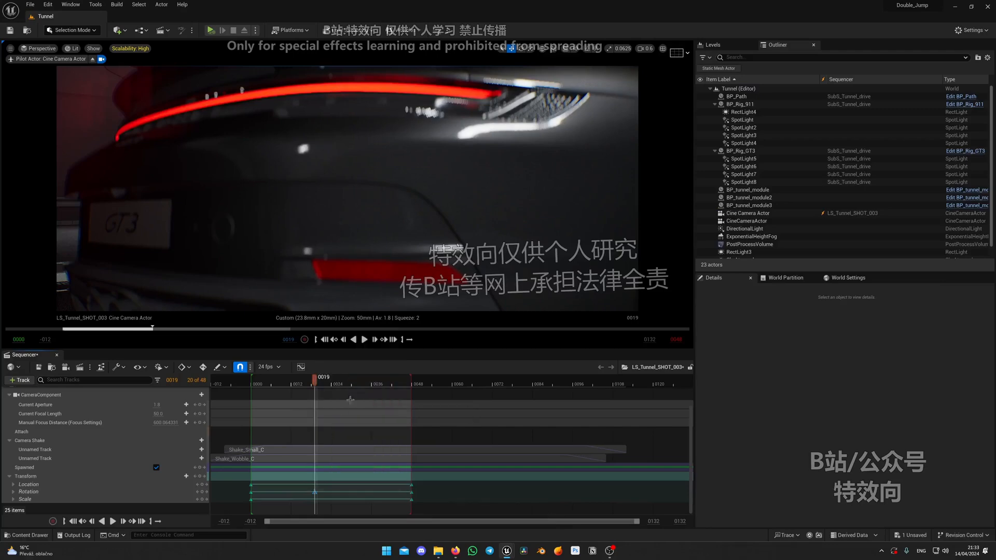
left_click(257, 384)
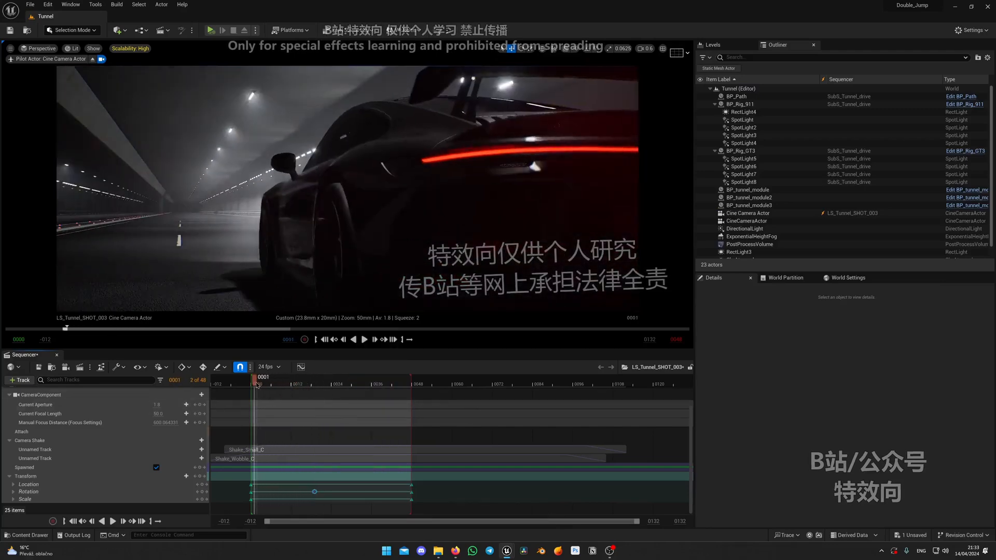
left_click_drag(256, 385, 299, 381)
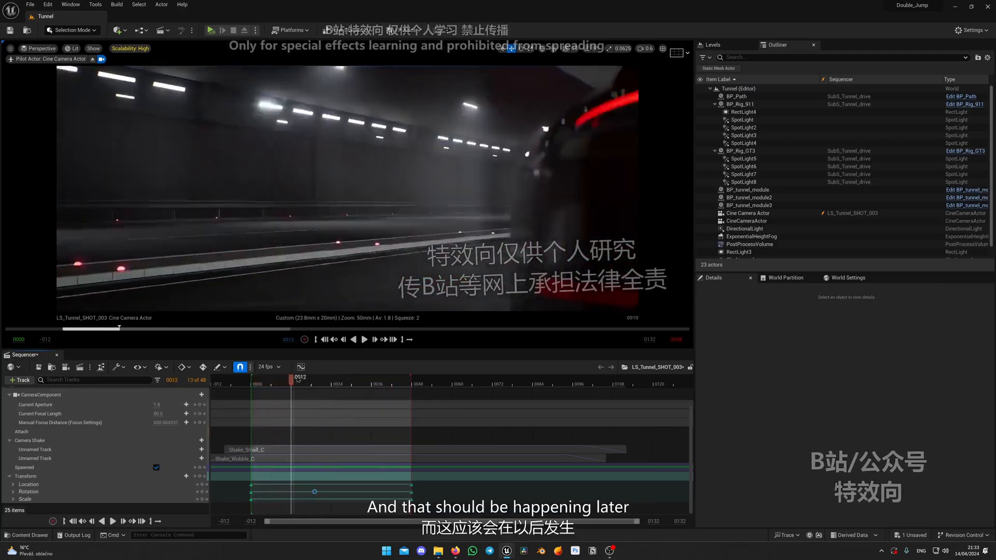
key("space")
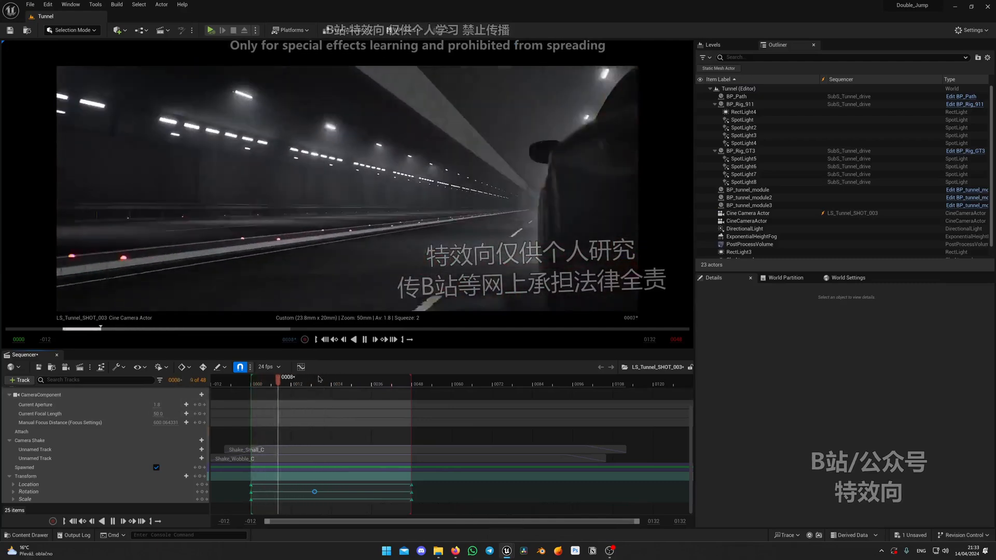
- Re-aim the camera at the GT3-plated car's rear at frame 11, key its rotation with cubic interpolation, and preview the shot
key("space")
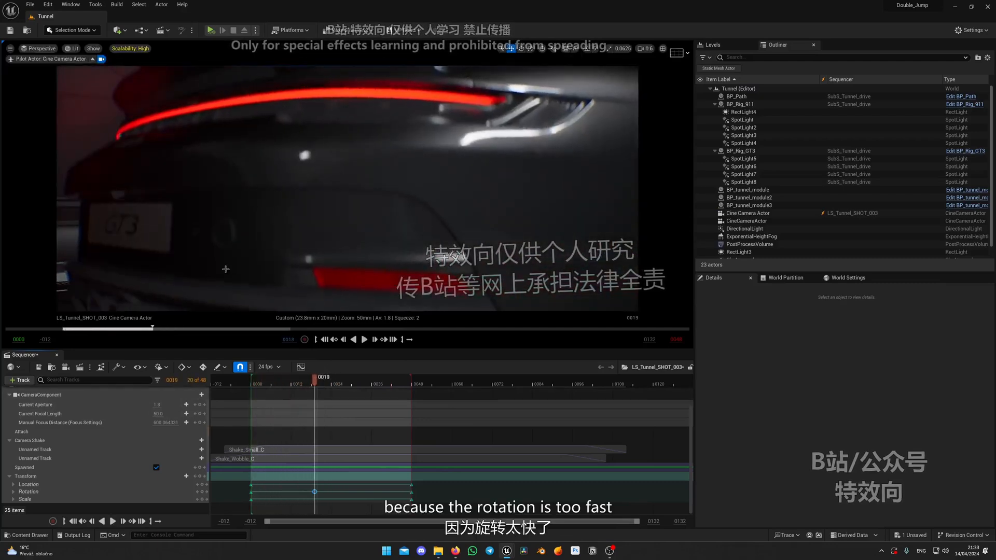
left_click_drag(307, 384, 290, 384)
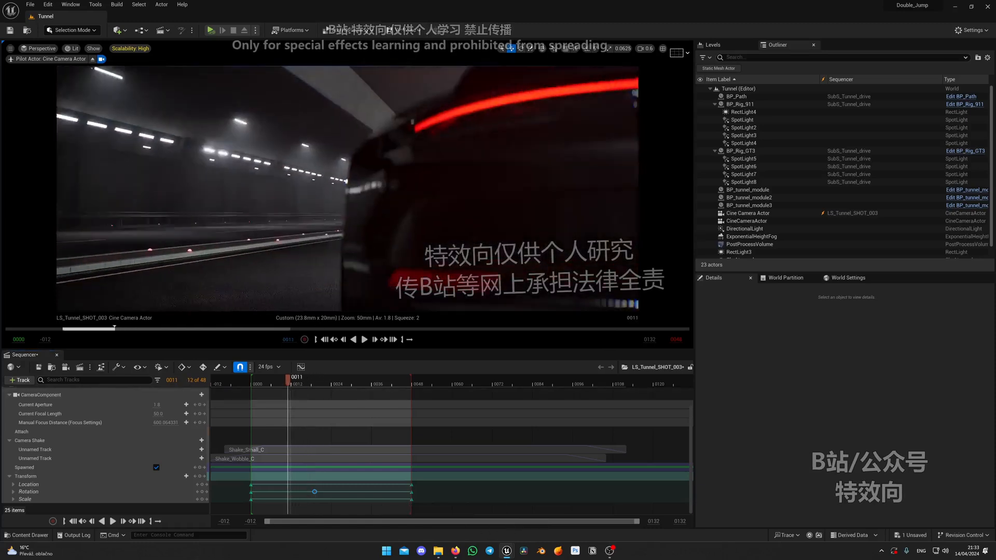
left_click(201, 491)
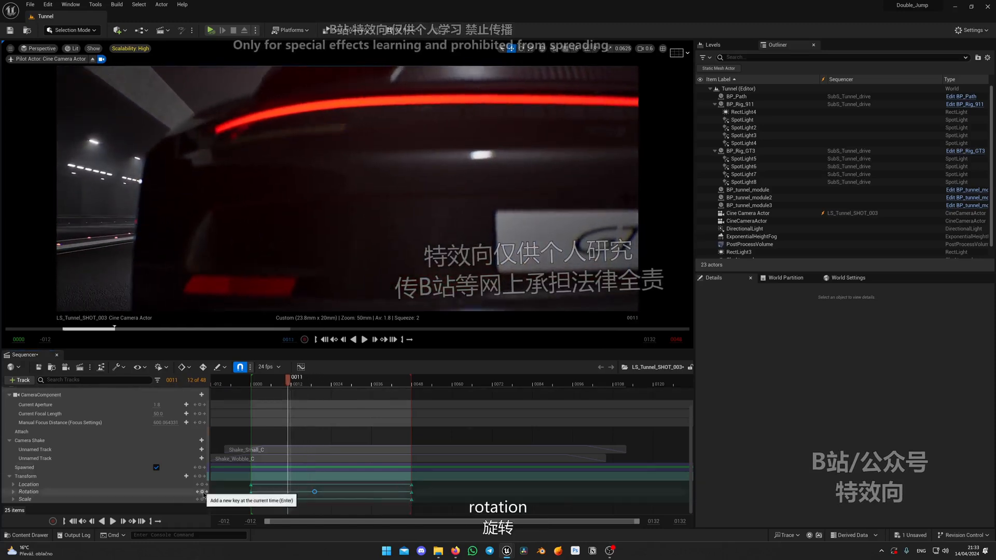
left_click(289, 486)
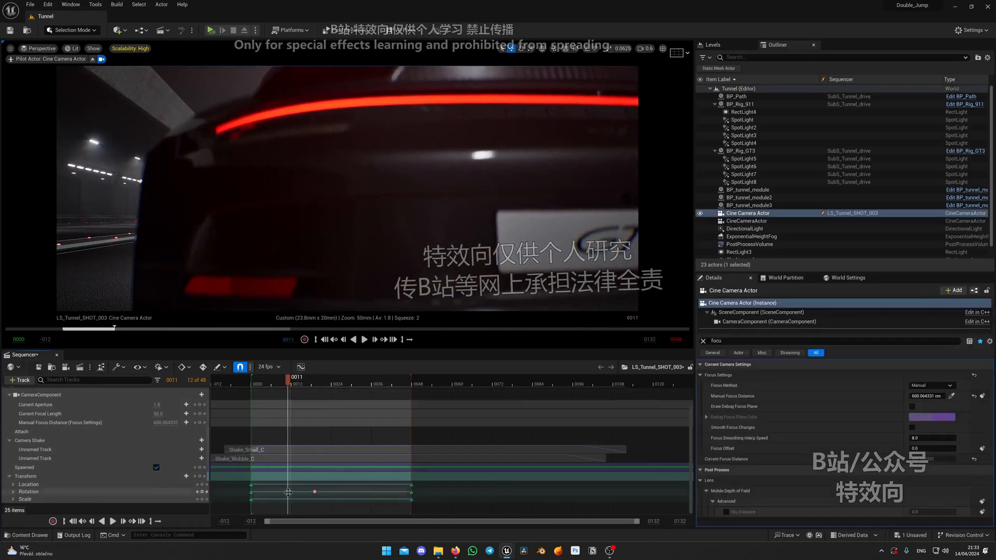
right_click(288, 492)
left_click(315, 402)
left_click_drag(287, 386, 251, 386)
key("space")
key("space")
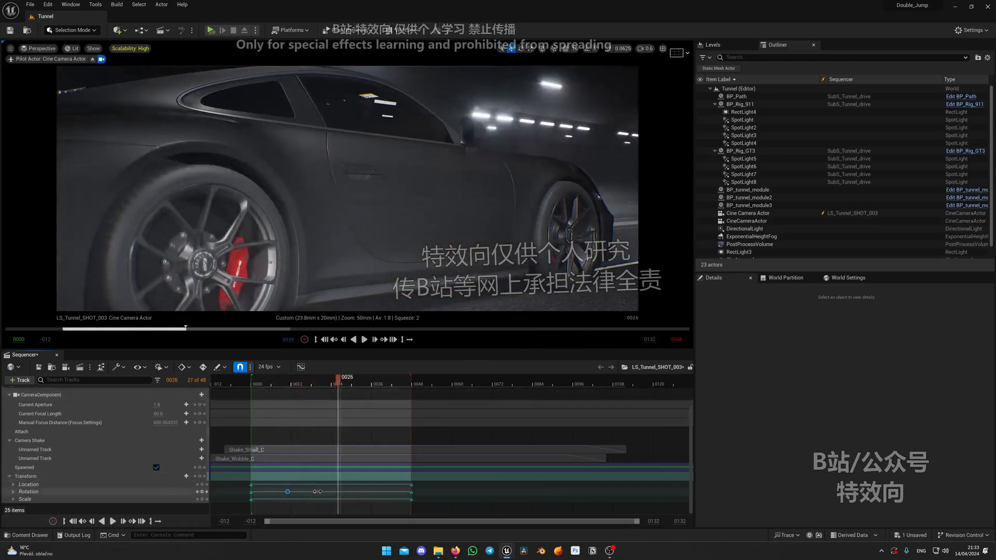
- Remove the frame 19 rotation key and add a camera location key with cubic interpolation at frame 29
left_click(315, 383)
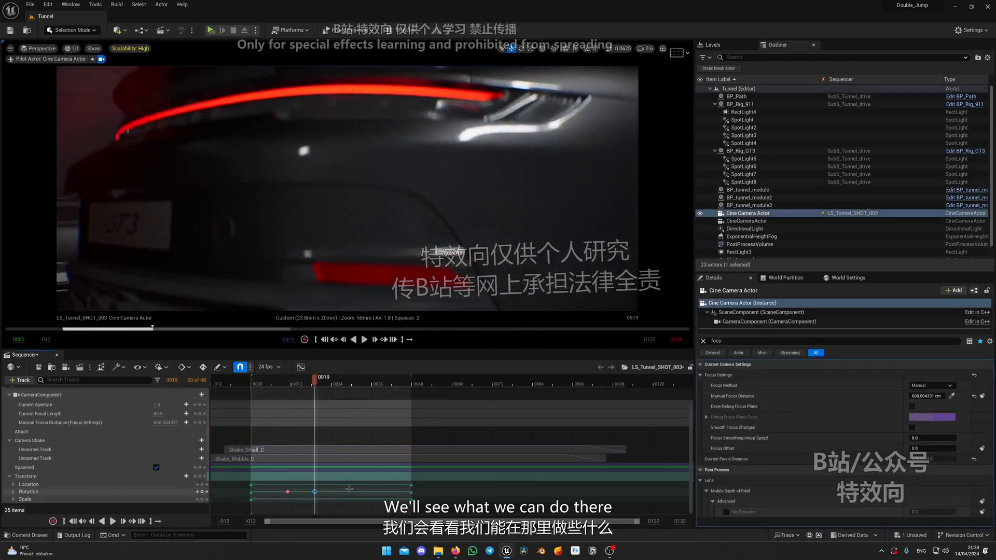
left_click_drag(314, 381, 348, 384)
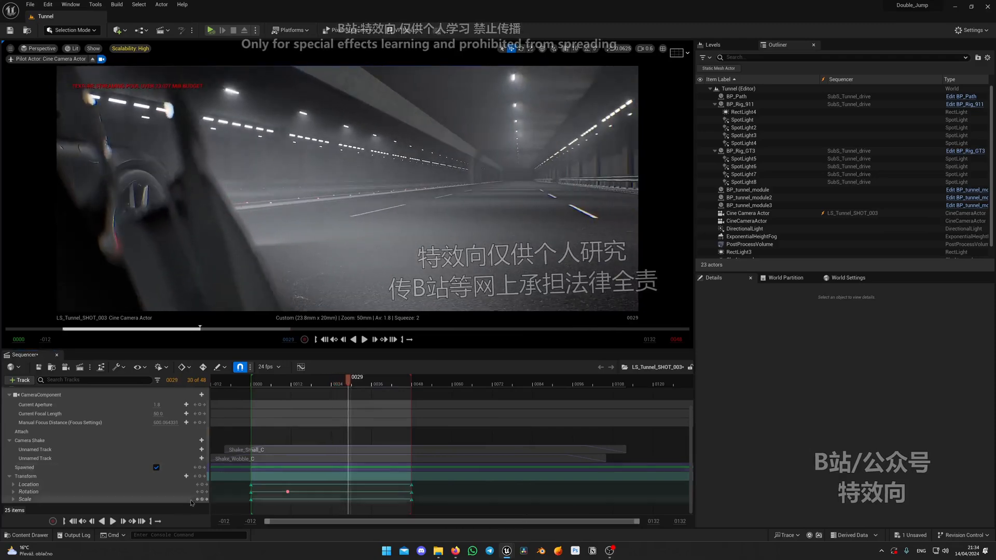
left_click(202, 485)
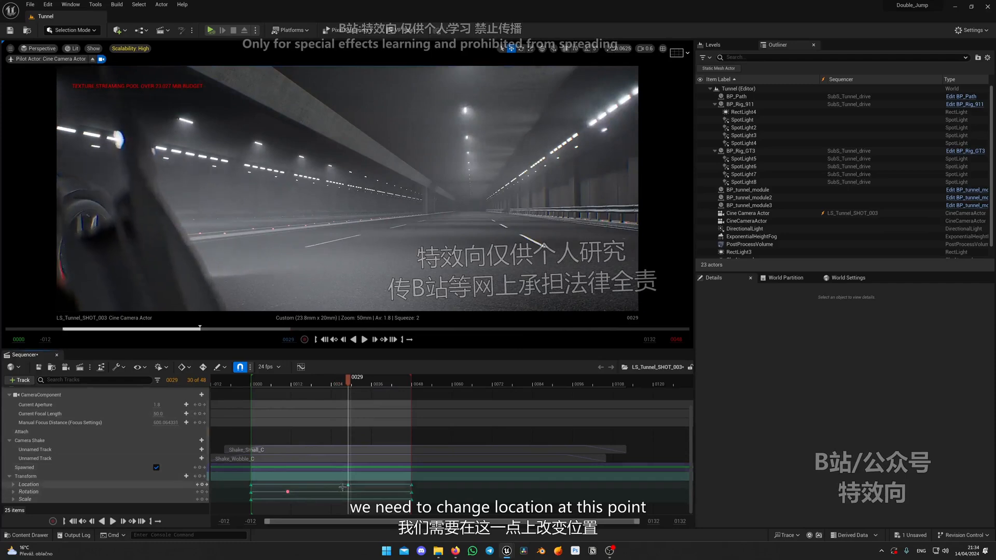
right_click(348, 486)
left_click(377, 394)
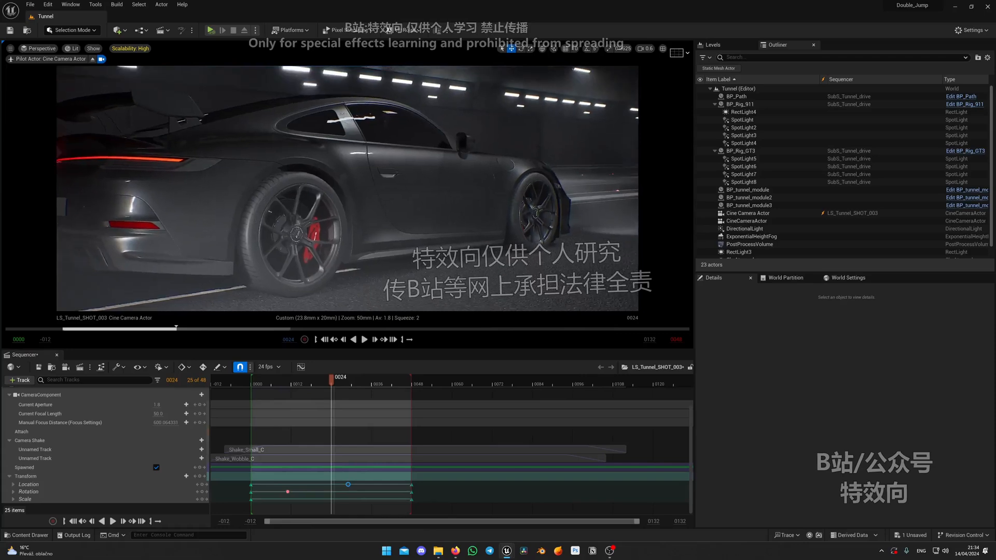
- Key the camera's rotation at frame 24 with the passing car framed from its rear side, and preview the shot from the beginning
left_click(201, 492)
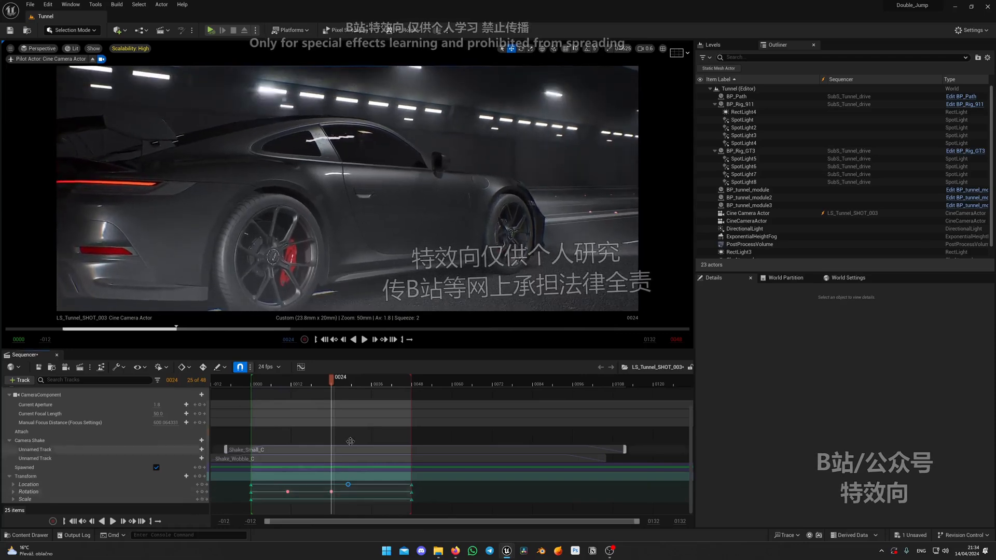
left_click_drag(330, 383, 322, 384)
key("space")
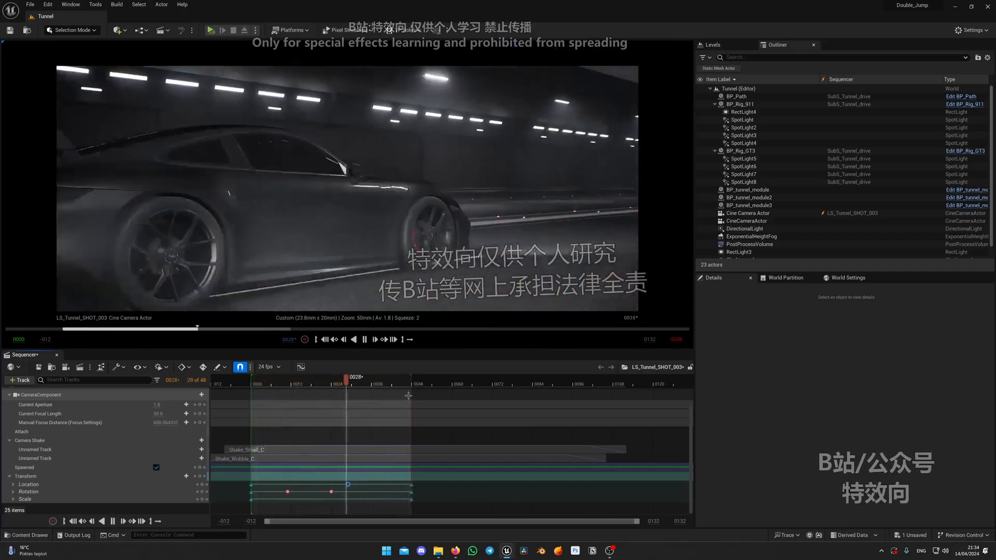
key("space")
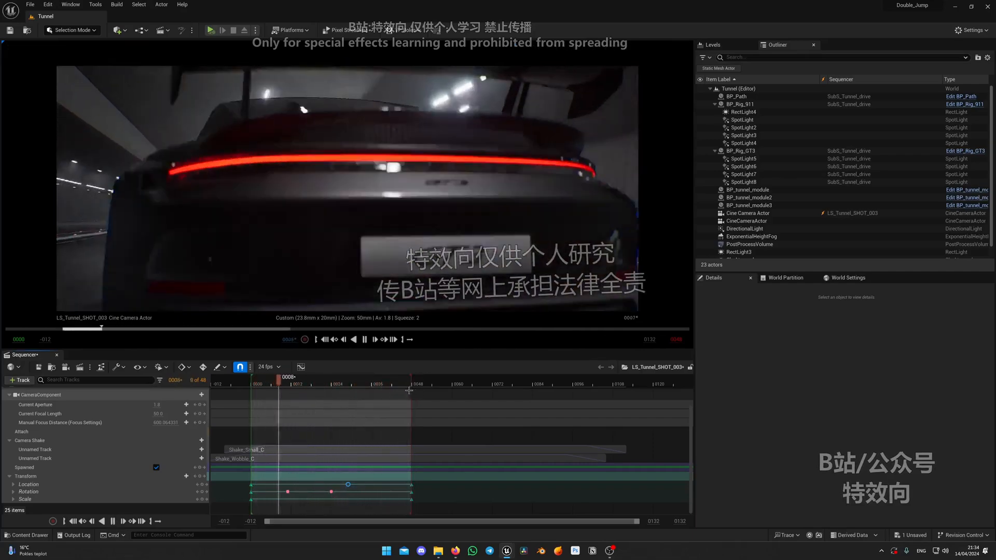
left_click(376, 385)
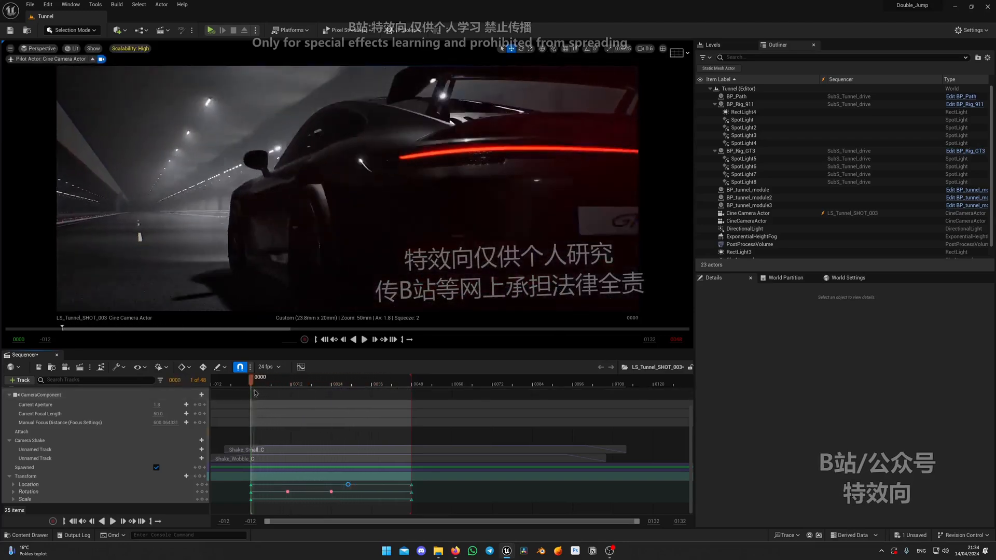
key("space")
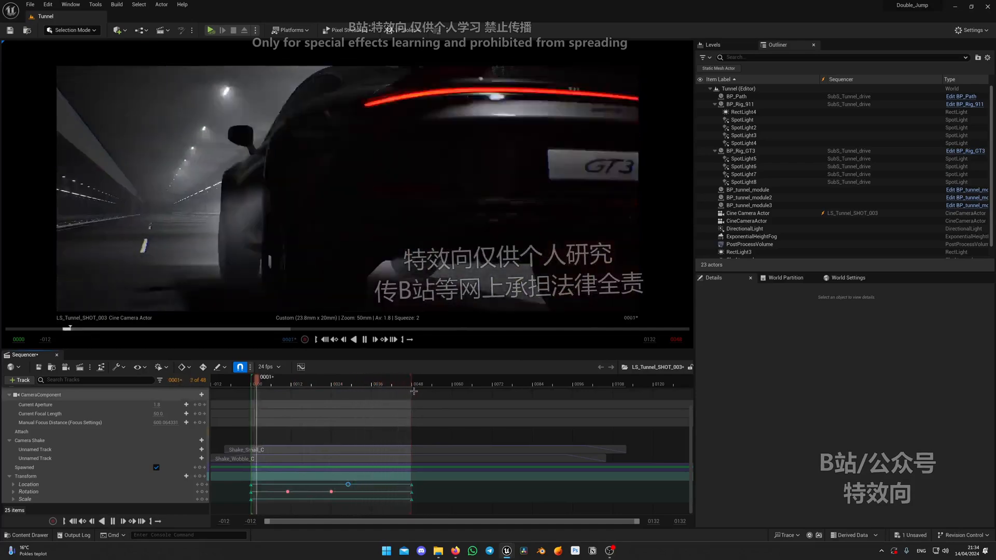
key("space")
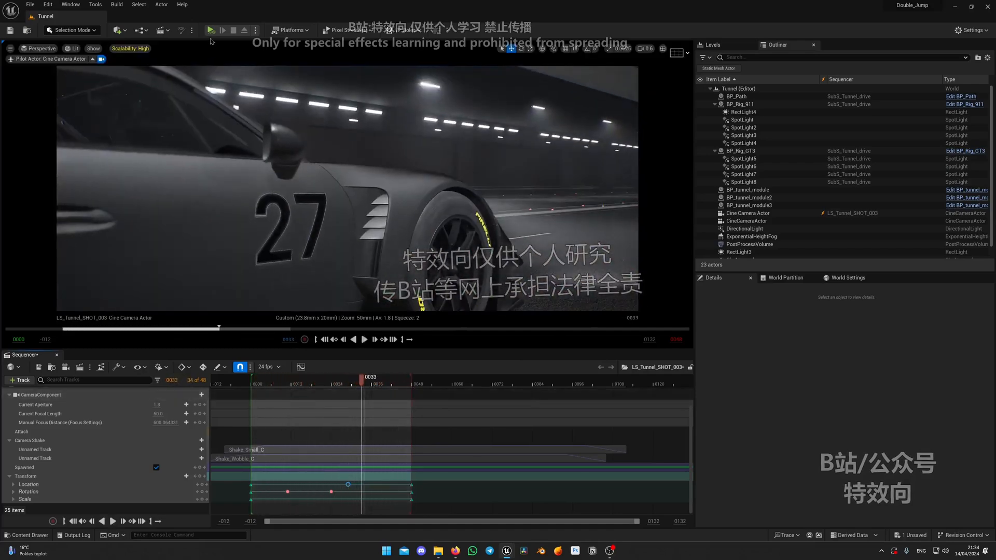
- Set Tick FPS to 120 on both BP_Rig_GT3 and BP_Rig_911, and replay the shot
left_click(441, 208)
left_click(758, 341)
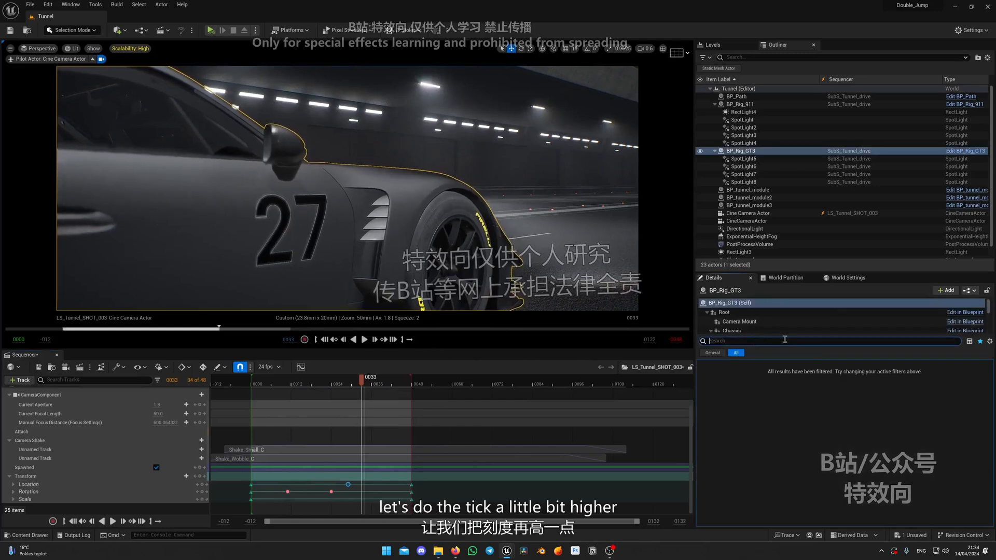
scroll(929, 469, "down", 10)
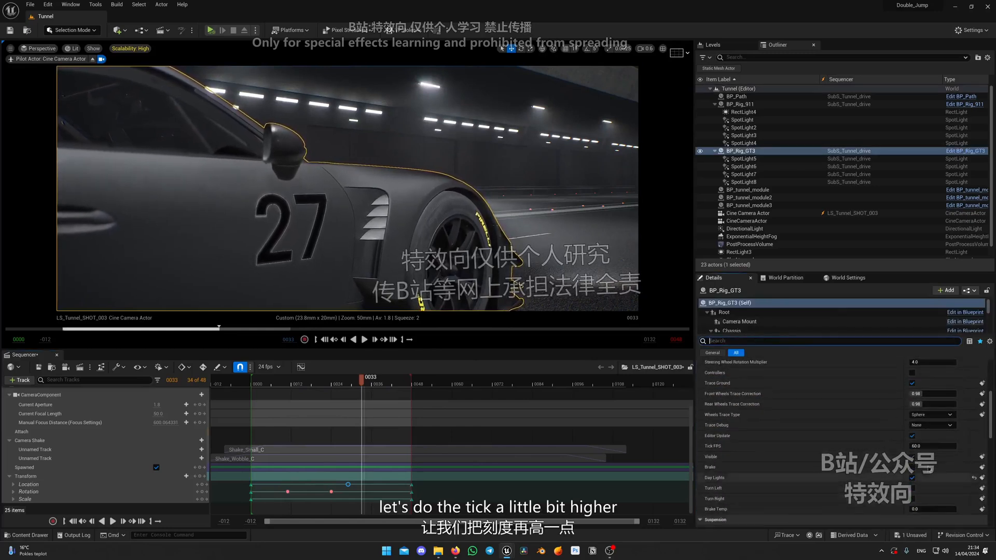
left_click(933, 446)
type("120")
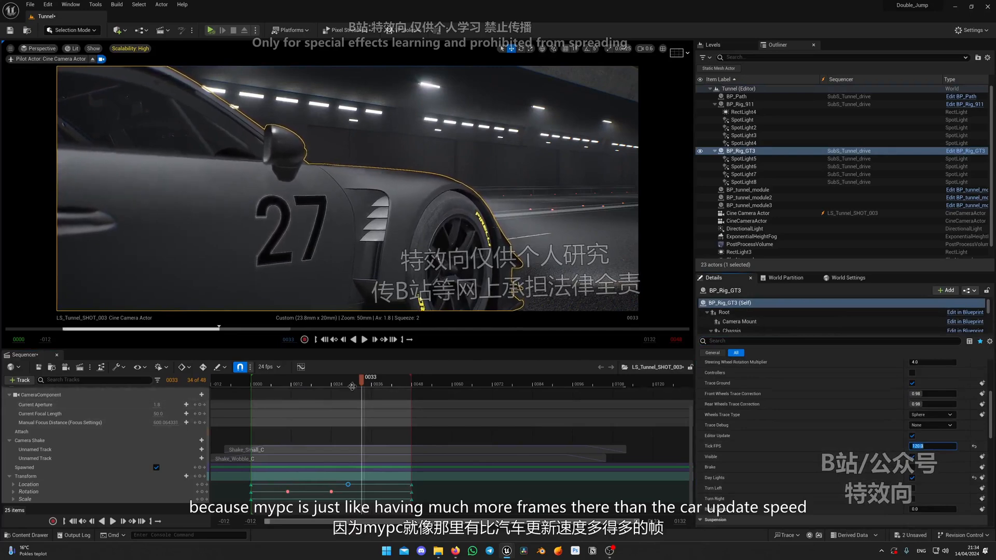
left_click(740, 104)
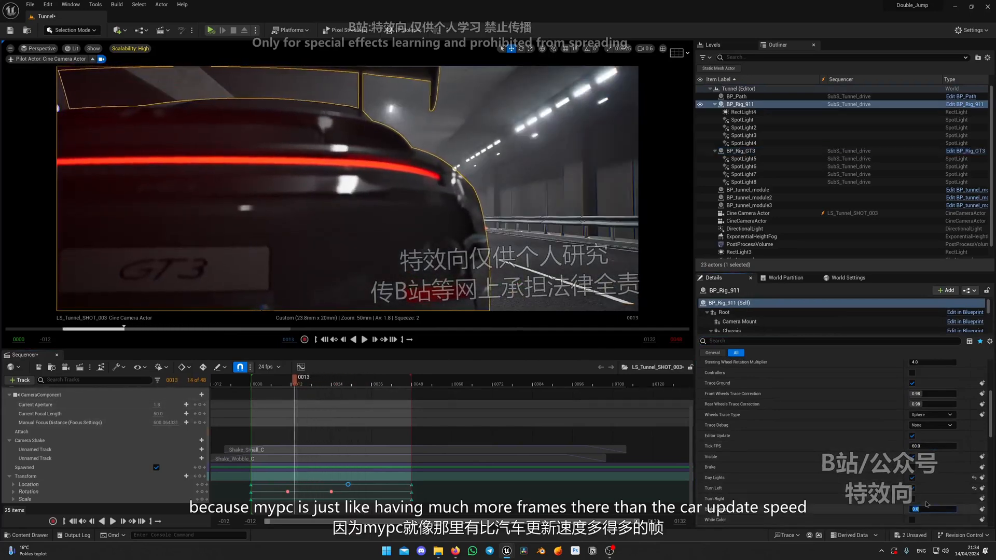
left_click(929, 446)
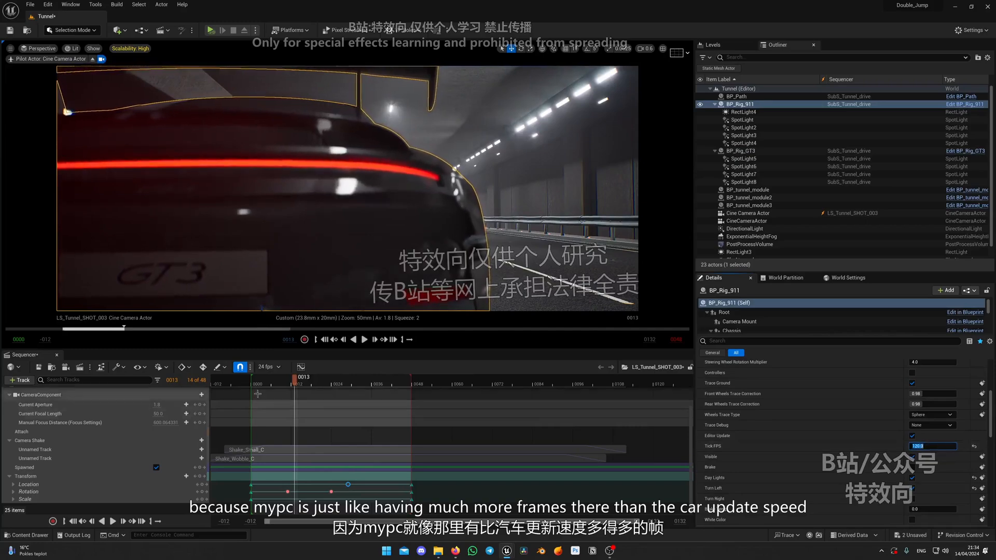
key("space")
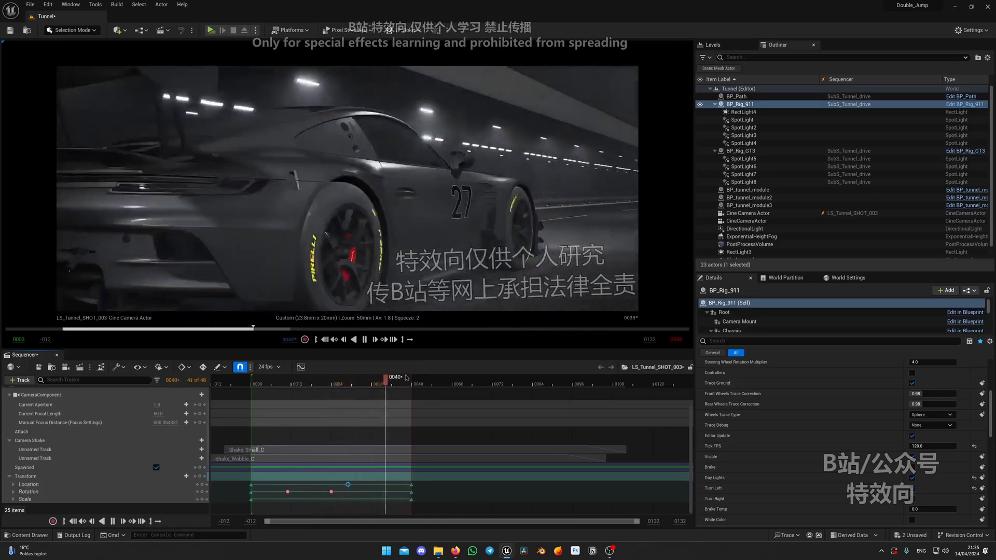
key("space")
- Sample the camera's manual focus distance from the rear of the car at frame 0 and key it
left_click_drag(418, 382, 250, 394)
scroll(233, 442, "up", 1)
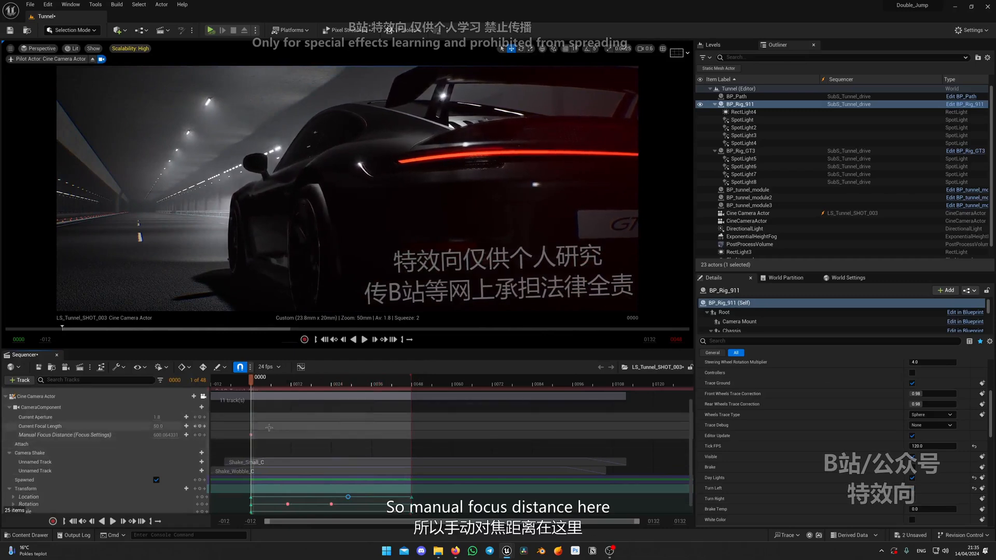
left_click(249, 436)
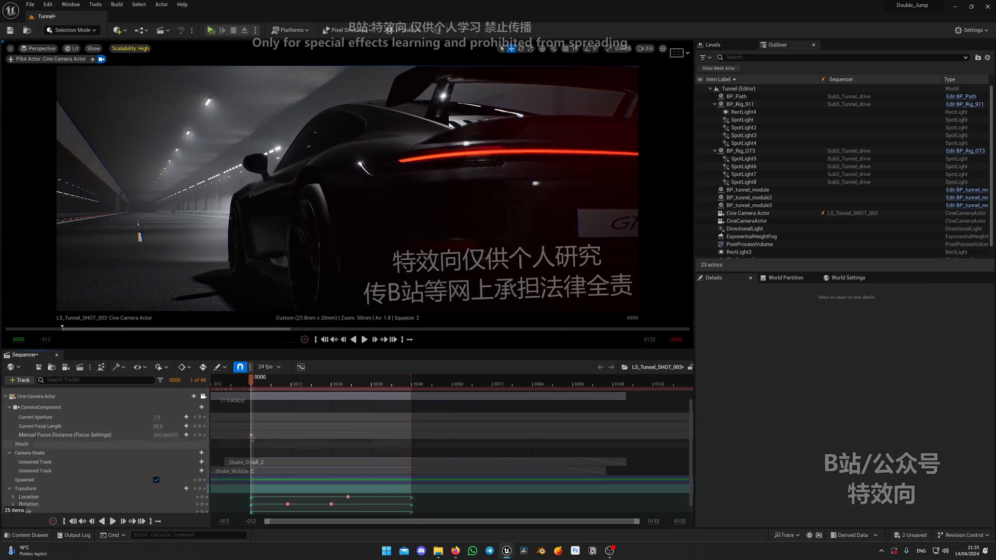
left_click(251, 435)
scroll(874, 406, "up", 1)
scroll(874, 406, "up", 1)
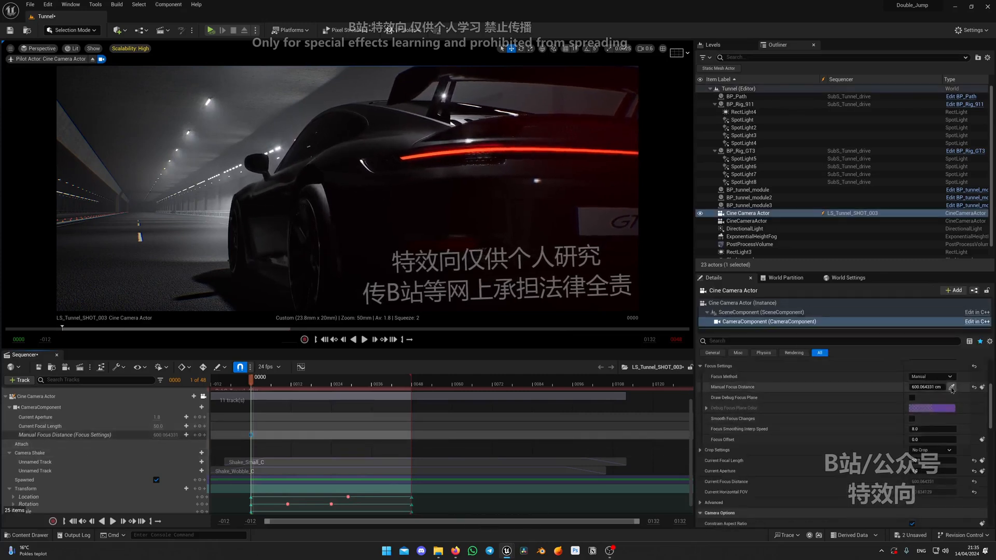
left_click(384, 168)
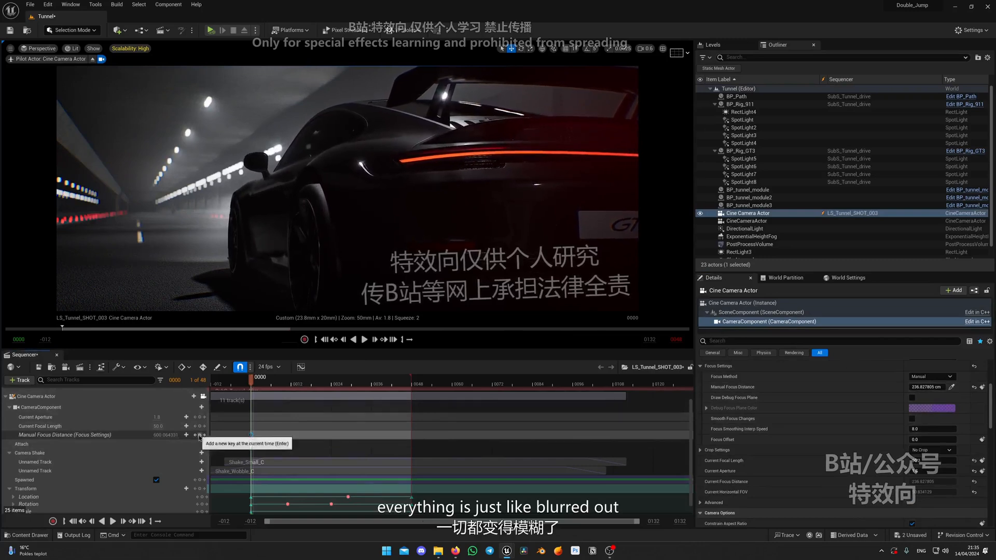
- Key the camera's manual focus distance at frame 28 and preview the focus across the 48-frame range
left_click_drag(252, 385, 409, 386)
mouse_move(285, 386)
left_mouse_down()
mouse_move(249, 386)
mouse_move(287, 387)
left_mouse_up()
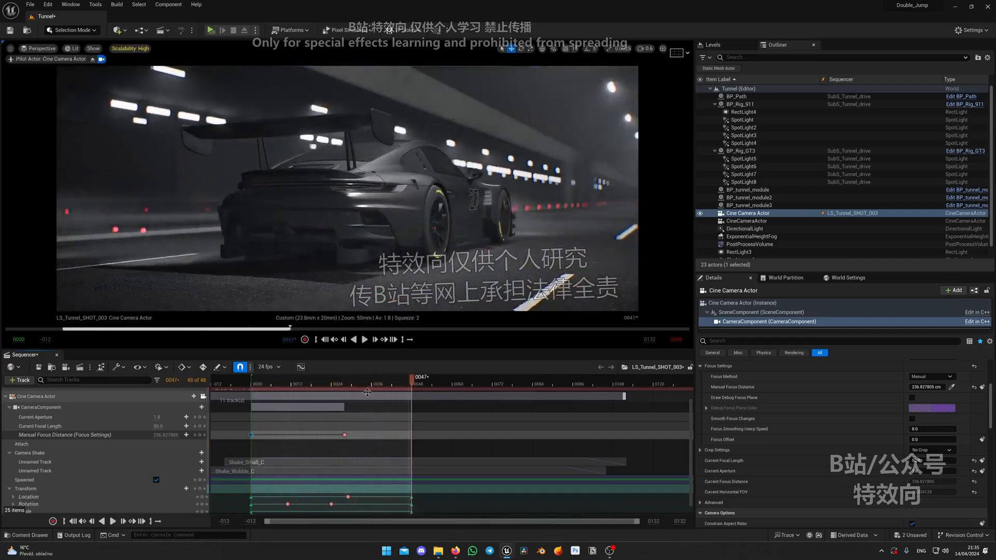
key("space")
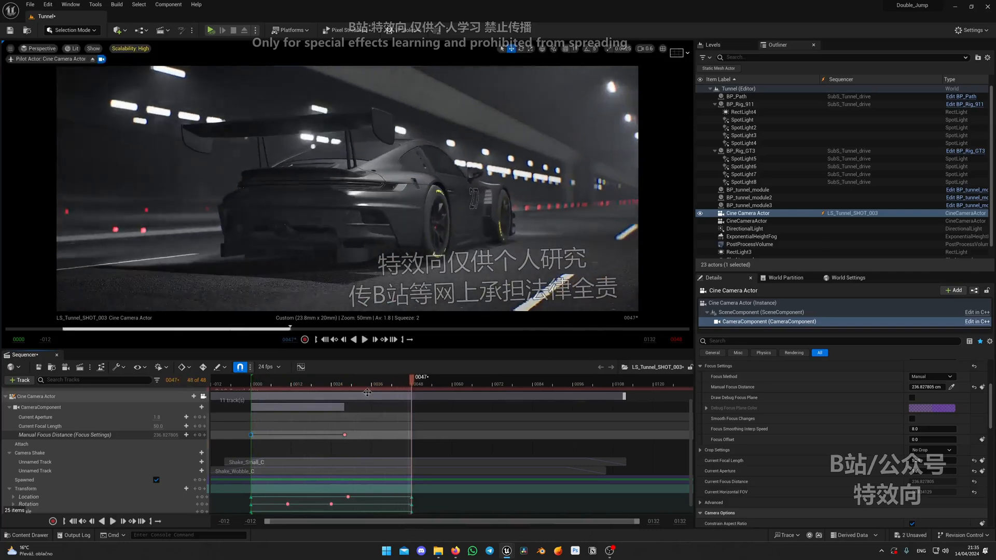
- Duplicate the LS_Tunnel_SHOT_003 level sequence, open the copy, and play it through its camera cuts
key("ctrl+space")
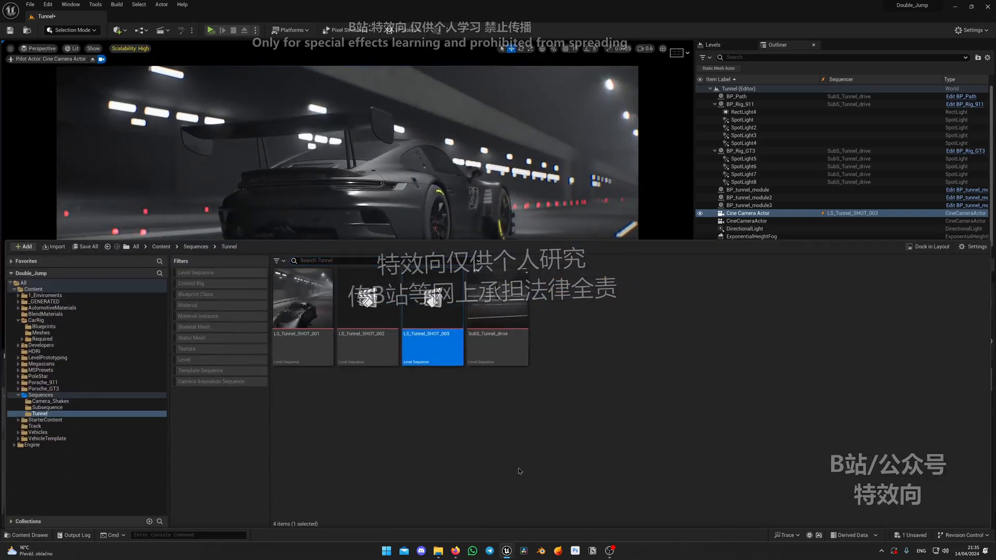
key("ctrl+d")
double_click(508, 319)
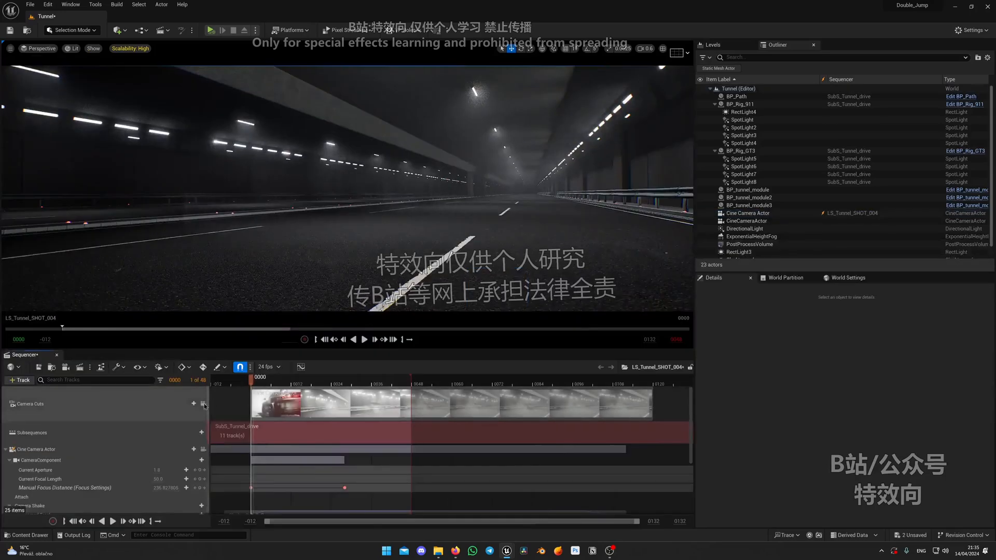
key("space")
key("space")
- Delete all location, rotation and scale keys from the duplicated shot's camera
scroll(285, 446, "down", 4)
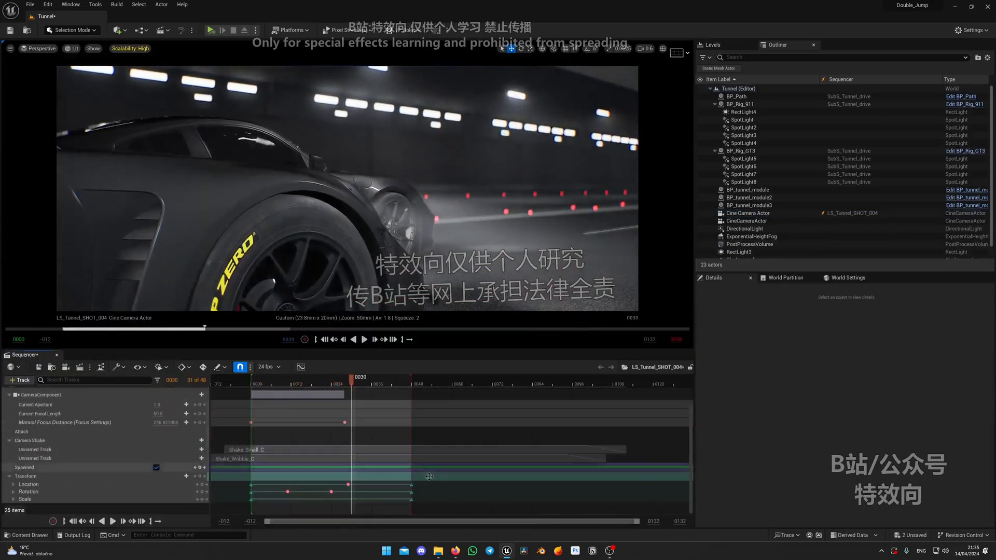
left_click_drag(241, 484, 240, 480)
key("Delete")
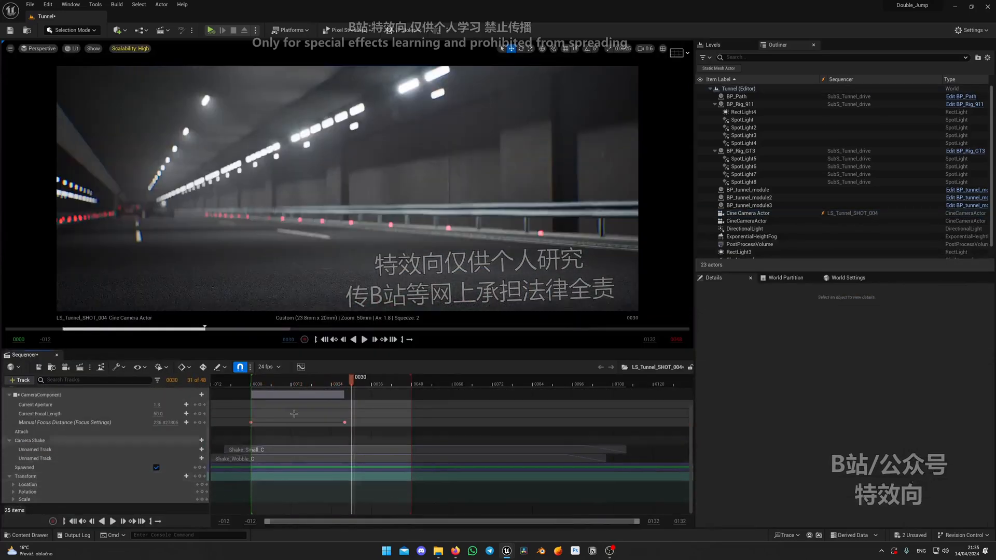
- Look through the shot's camera, reframe it as a static view of the passing cars, and check it up to frame 22
scroll(311, 413, "up", 4)
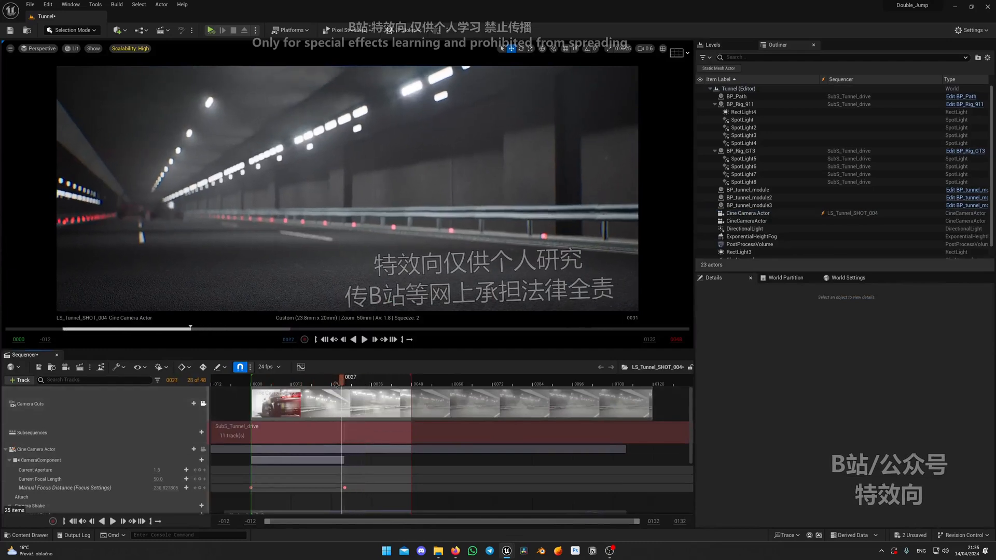
left_click_drag(296, 386, 258, 389)
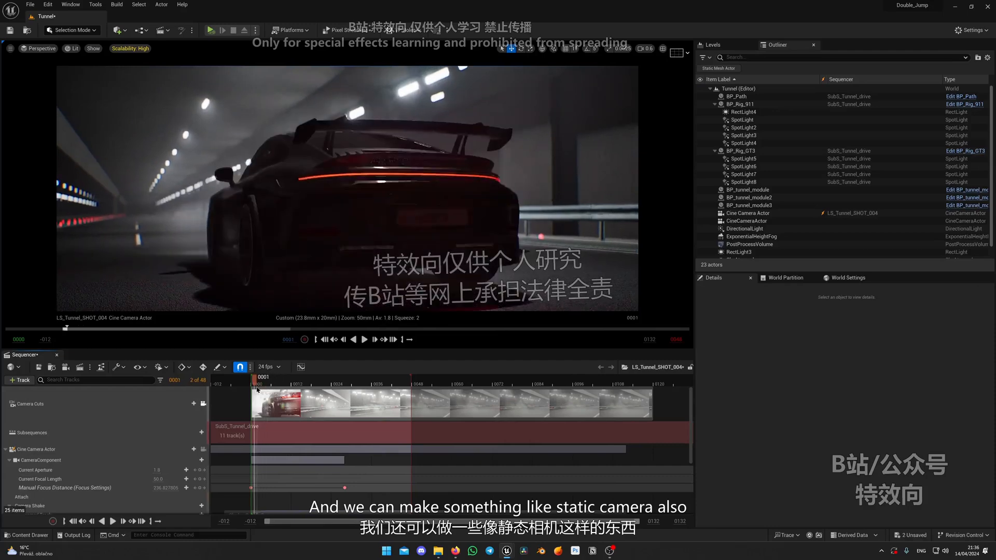
left_click(203, 449)
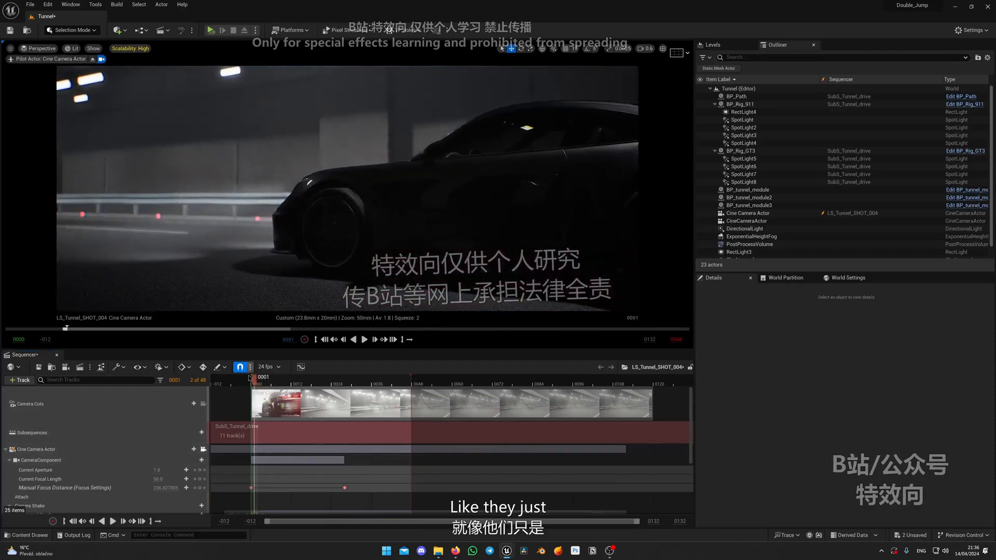
left_click_drag(249, 377, 302, 381)
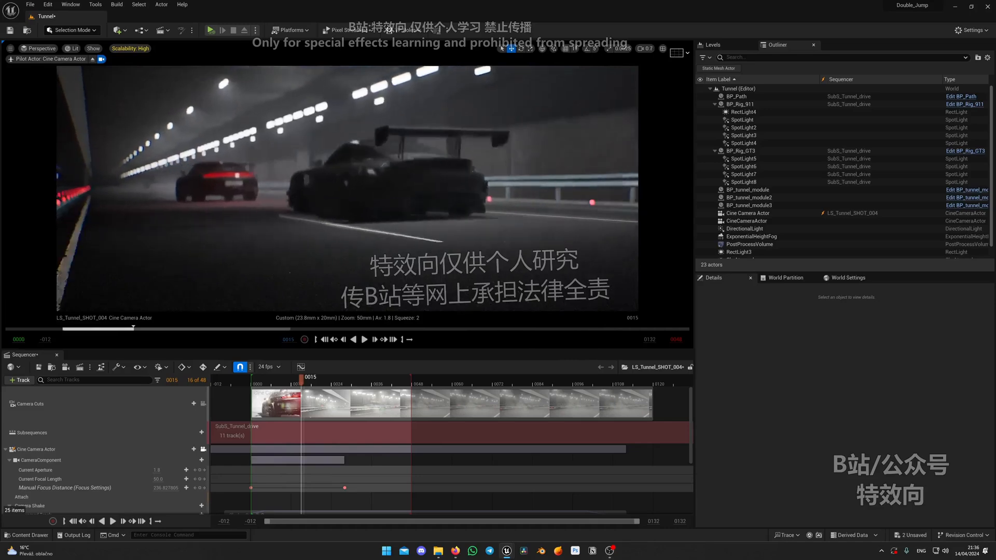
mouse_move(306, 382)
left_mouse_down()
mouse_move(269, 381)
mouse_move(324, 381)
left_mouse_up()
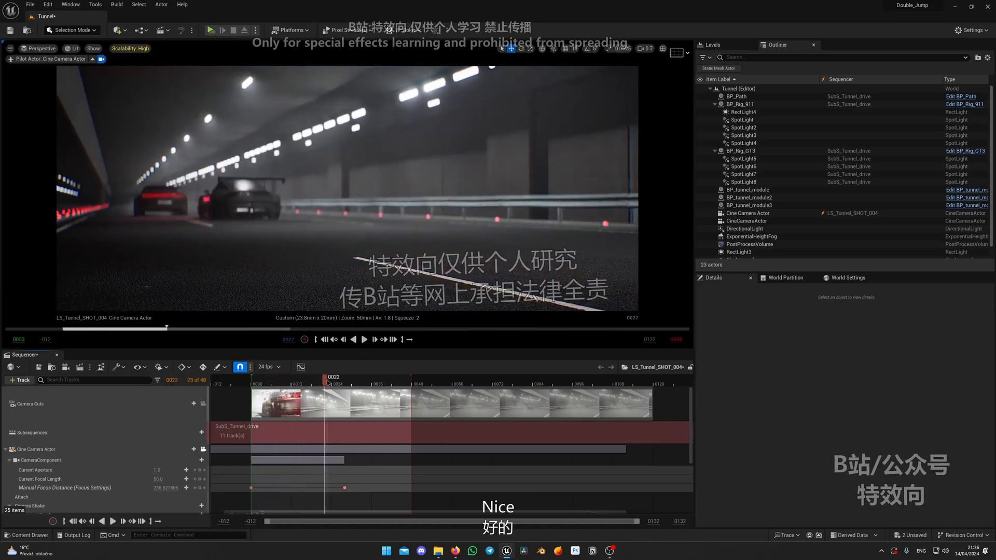
- Trim the shot's playback range to frames 5 through 23 and play it back
left_click_drag(410, 378, 328, 378)
left_click(260, 383)
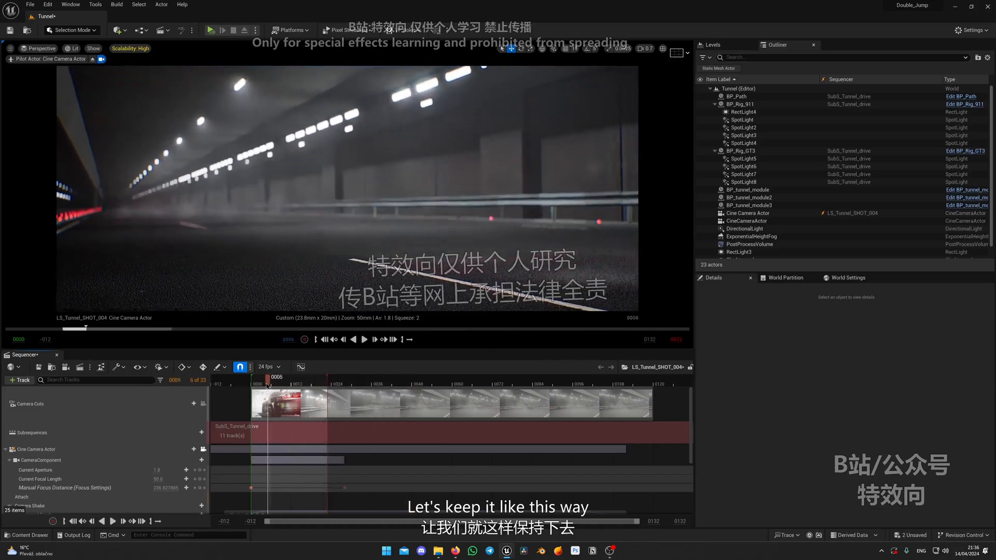
left_click_drag(259, 384, 267, 382)
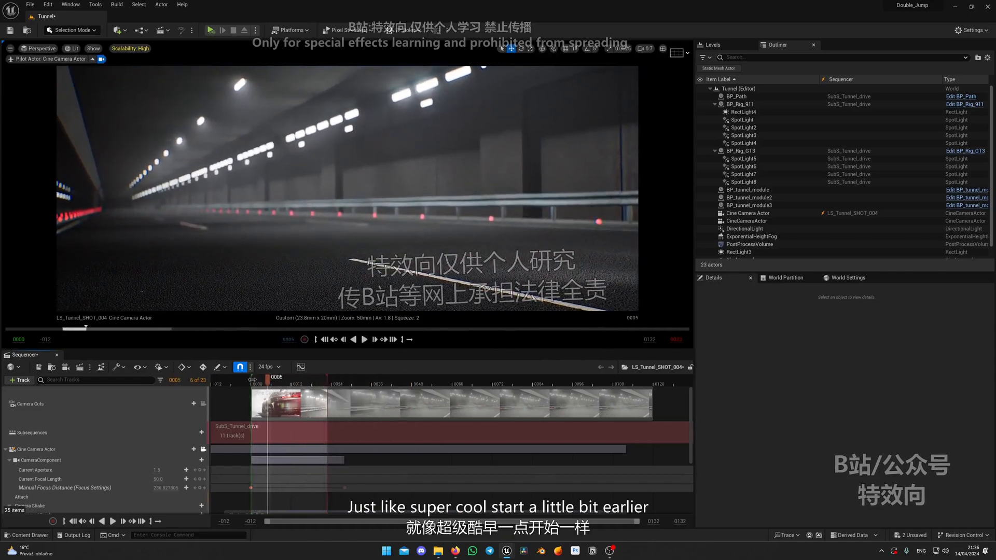
key("space")
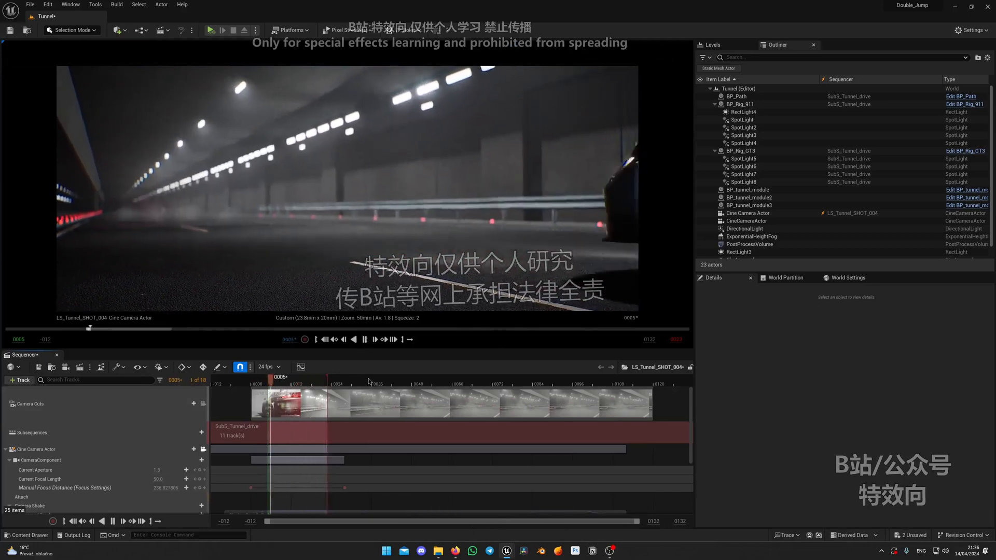
key("space")
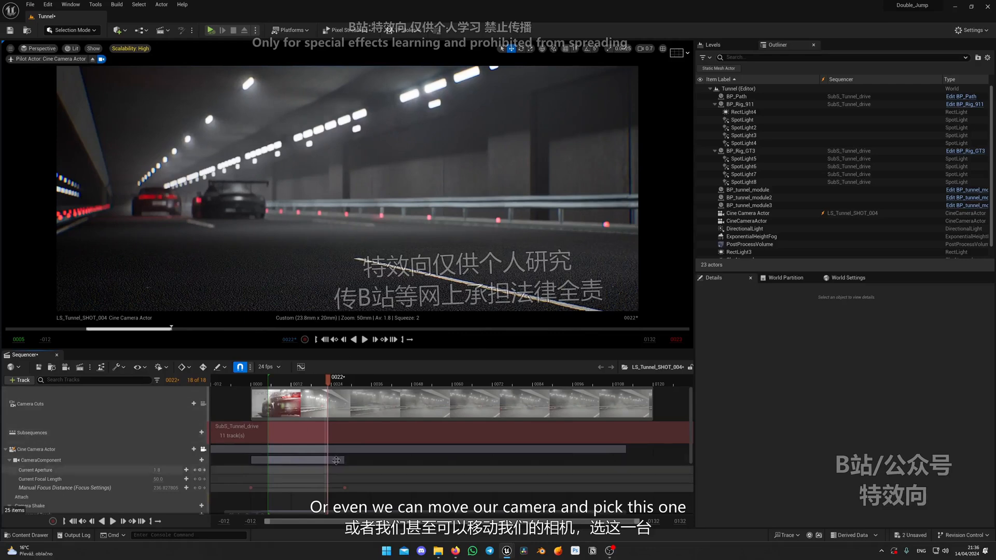
- Shift the SubS_Tunnel_drive section earlier and turn the camera low above the road toward the oncoming cars
left_click_drag(390, 432, 356, 432)
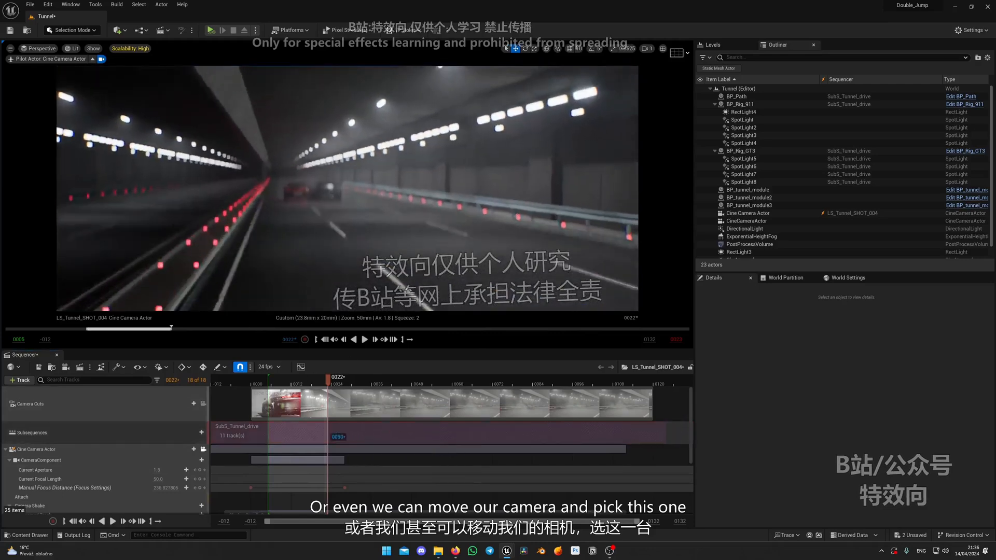
key("w")
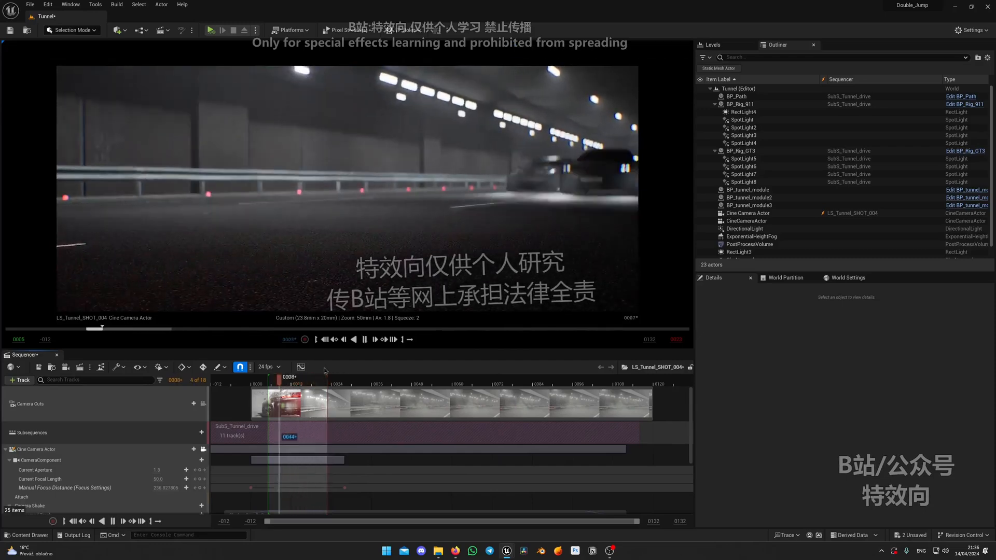
mouse_move(326, 378)
left_mouse_down()
mouse_move(268, 384)
mouse_move(317, 382)
left_mouse_up()
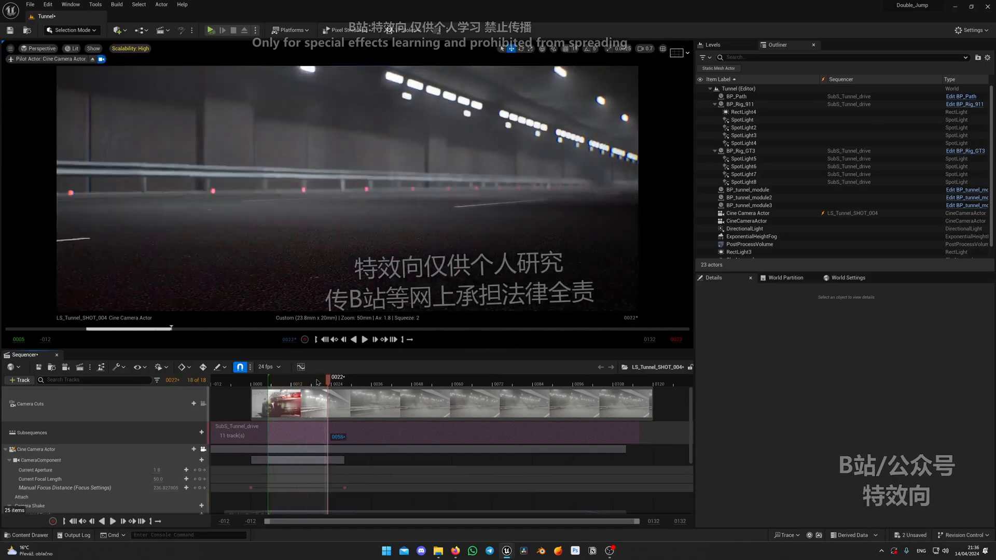
- Duplicate the level sequence as LS_Tunnel_SHOT_005, open it, and extend its playback range to frame 55
key("ctrl+space")
left_click(509, 340, "ctrl")
left_click(508, 340)
key("ctrl+d")
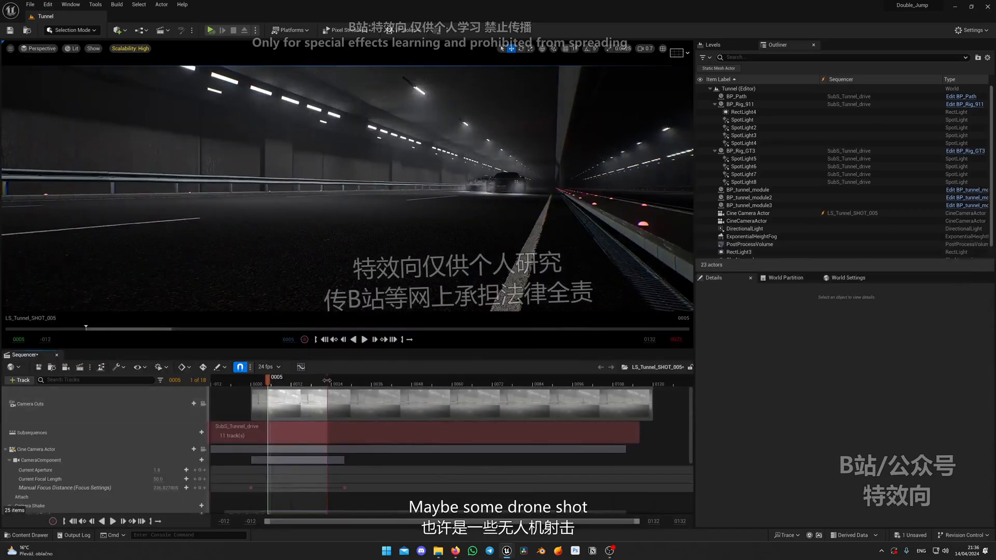
mouse_move(327, 380)
left_mouse_down()
mouse_move(450, 394)
mouse_move(435, 395)
left_mouse_up()
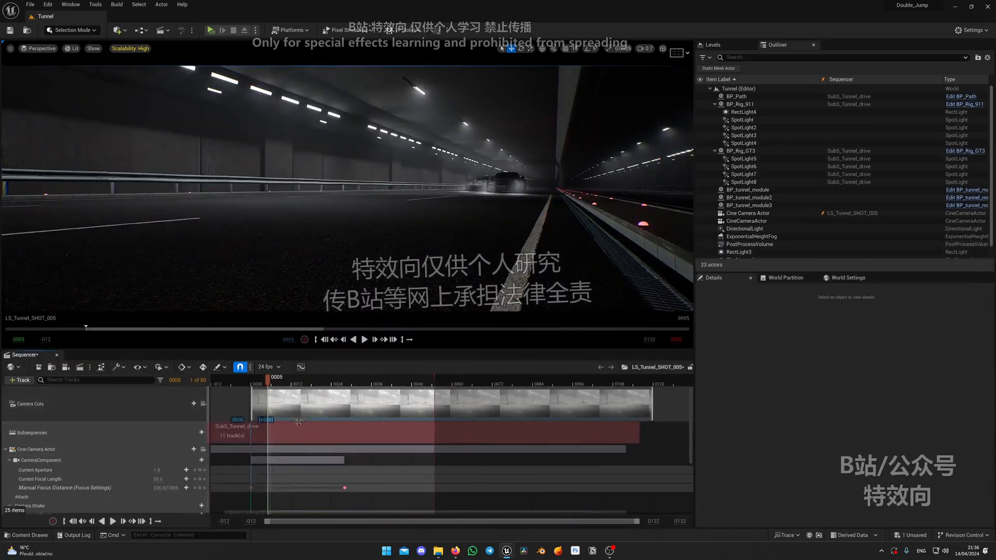
- Raise the piloted camera to a drone-style view above the oncoming cars and set its focal length to 24 mm
left_click(203, 449)
scroll(275, 477, "down", 3)
scroll(340, 460, "up", 3)
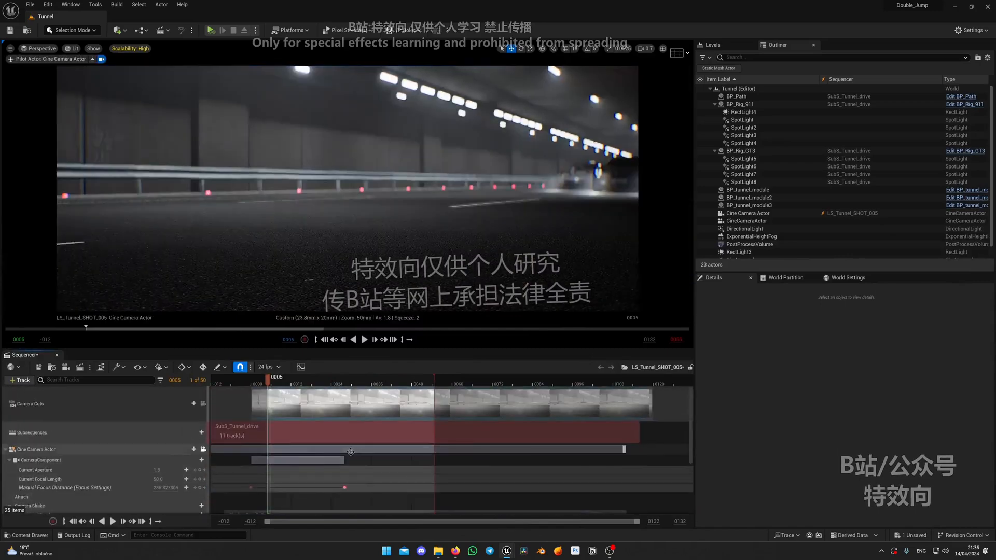
right_click_drag(345, 218, 379, 239)
scroll(389, 212, "up", 2)
scroll(280, 470, "down", 1)
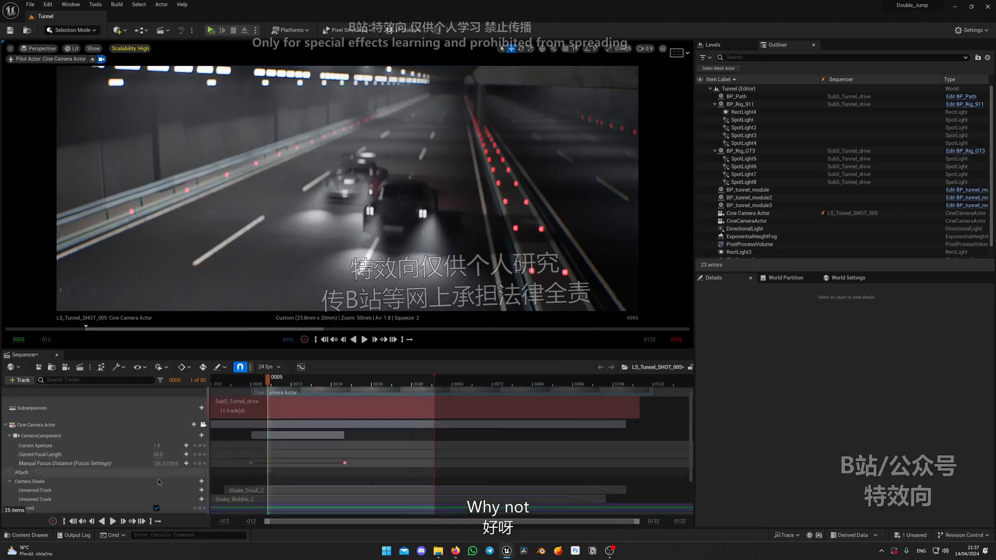
left_click(158, 455)
type("24")
key("Return")
- Reposition the camera for a wide elevated view down the empty tunnel and key its transform at frame 5
key("w")
right_click_drag(361, 305, 218, 307)
scroll(353, 295, "up", 3)
key("d")
key("d")
scroll(213, 306, "down", 2)
scroll(303, 492, "down", 1)
scroll(303, 491, "down", 2)
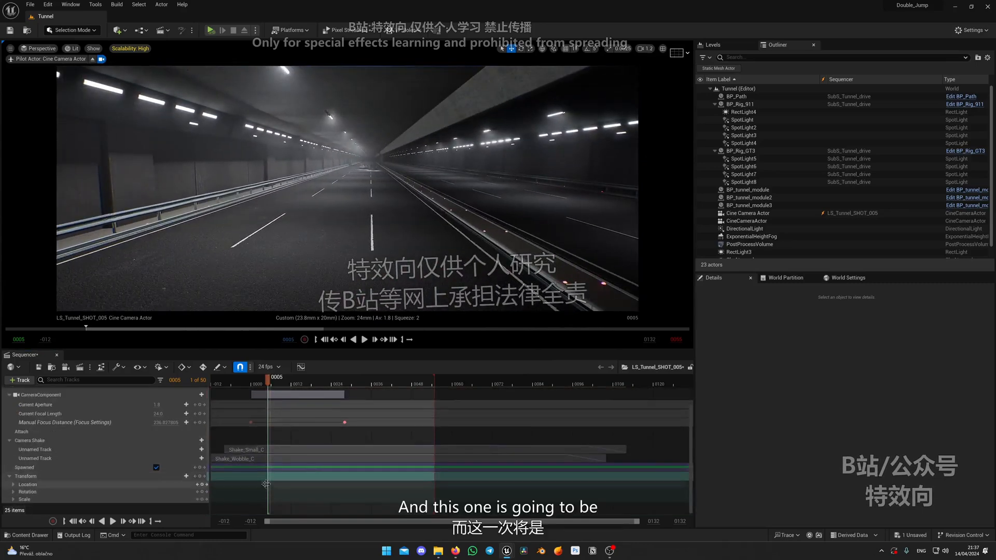
left_click(200, 476)
right_click_drag(217, 306, 223, 293)
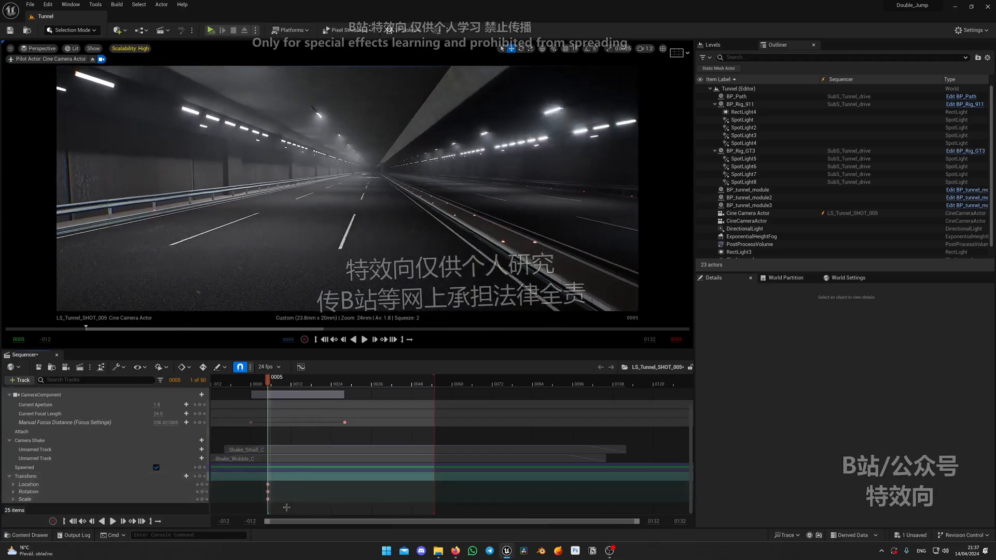
- Set the interpolation of the camera's transform keys at frame 5 to Linear
left_click(267, 484)
right_click(267, 484)
left_click(296, 417)
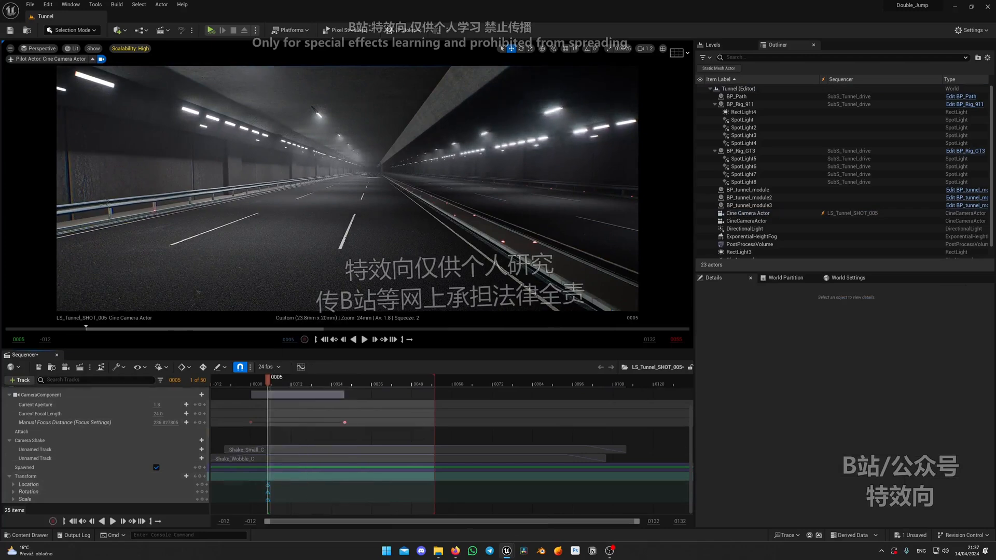
- Shorten the playback range to end at frame 39, then move the camera and key its transform on the last frame
middle_click_drag(347, 188, 363, 186)
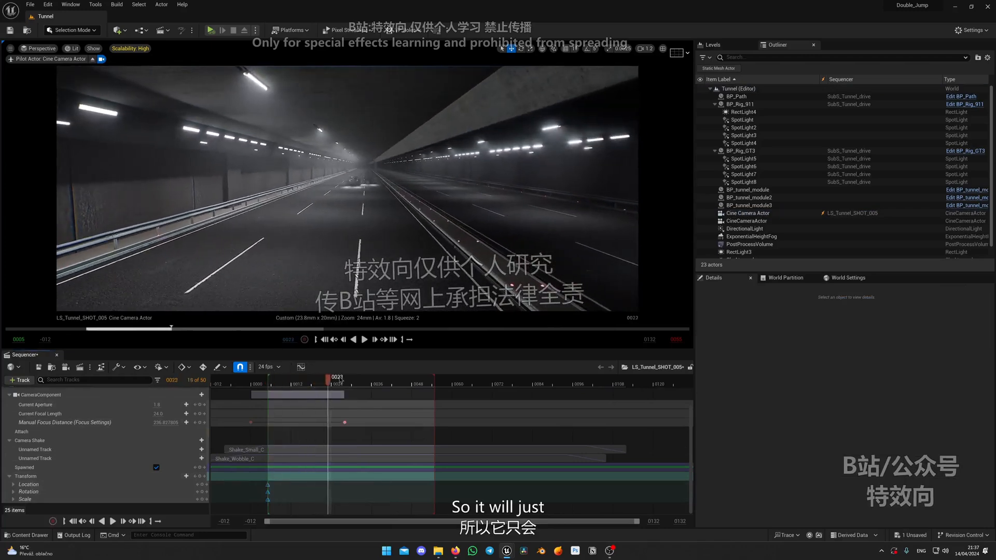
left_click_drag(342, 381, 328, 380)
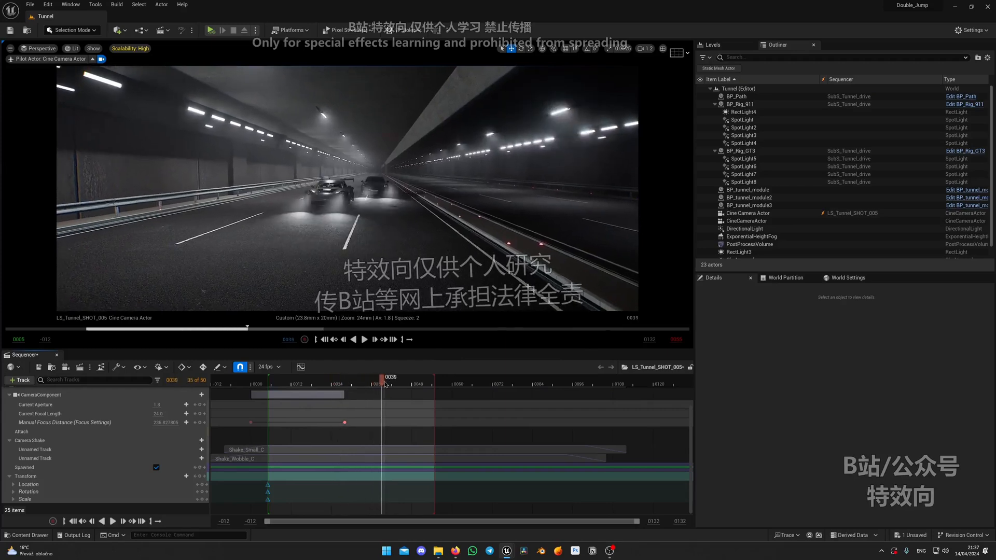
left_click_drag(434, 385, 382, 383)
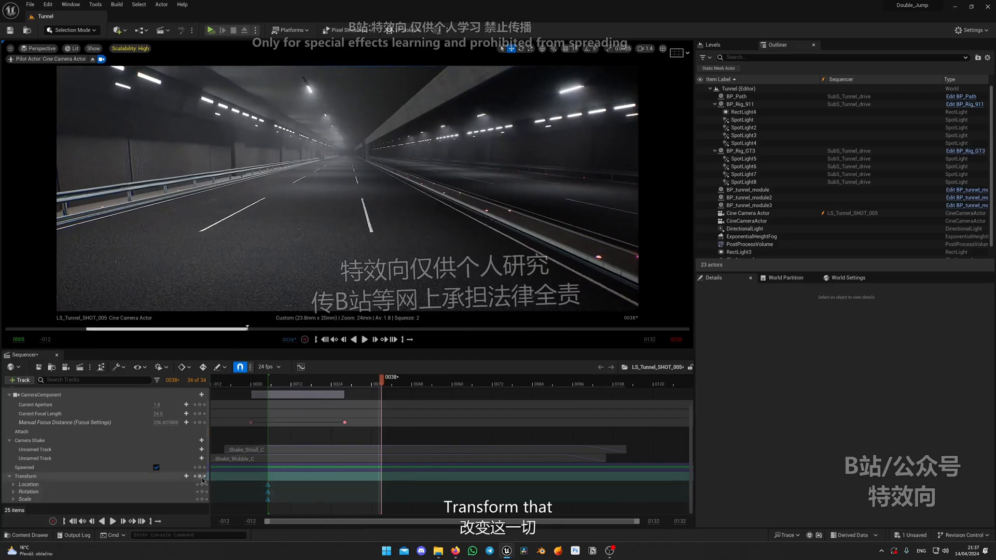
left_click(200, 477)
left_click_drag(382, 384, 269, 395)
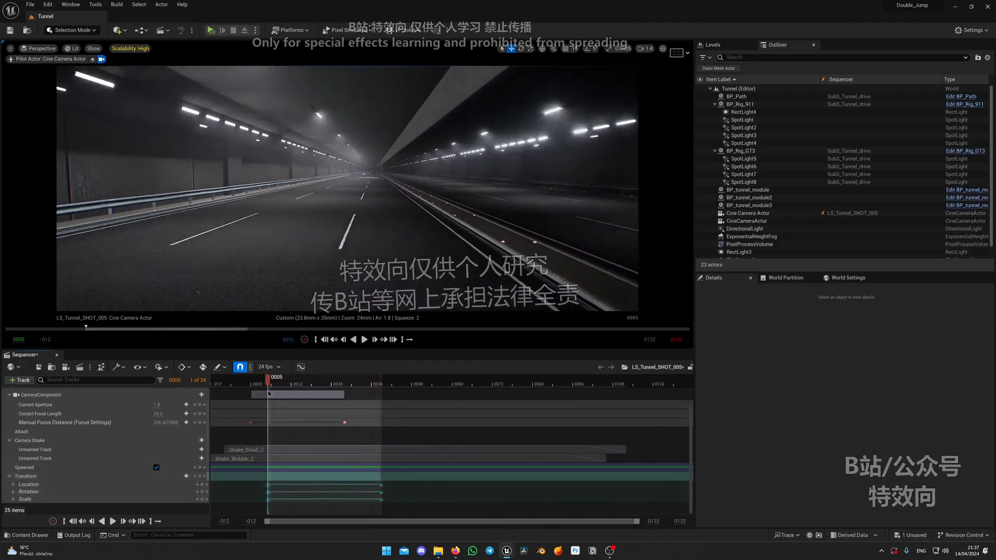
key("space")
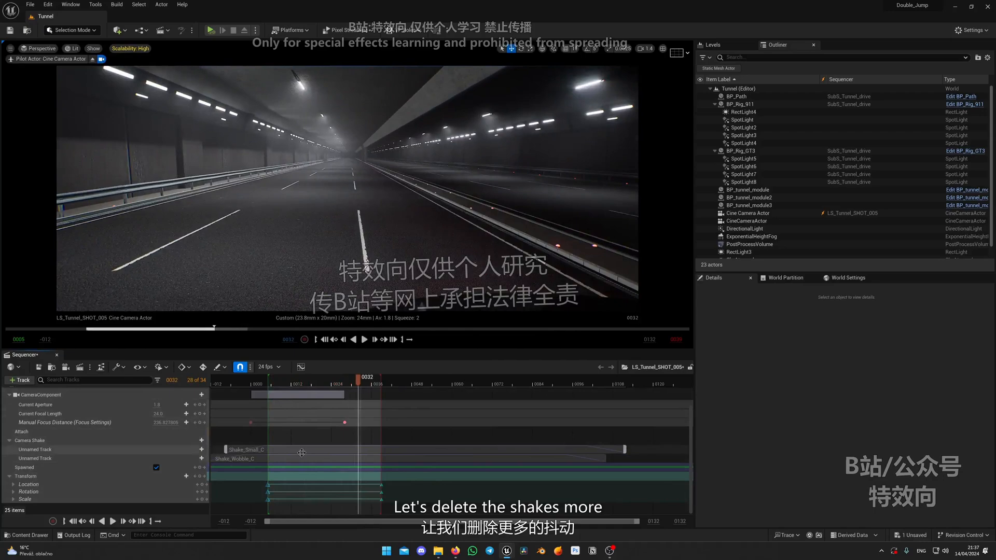
- Delete the Shake_Small_C camera shake and play the shot back from frame 5
left_click(301, 450)
key("Delete")
left_click_drag(358, 383, 269, 390)
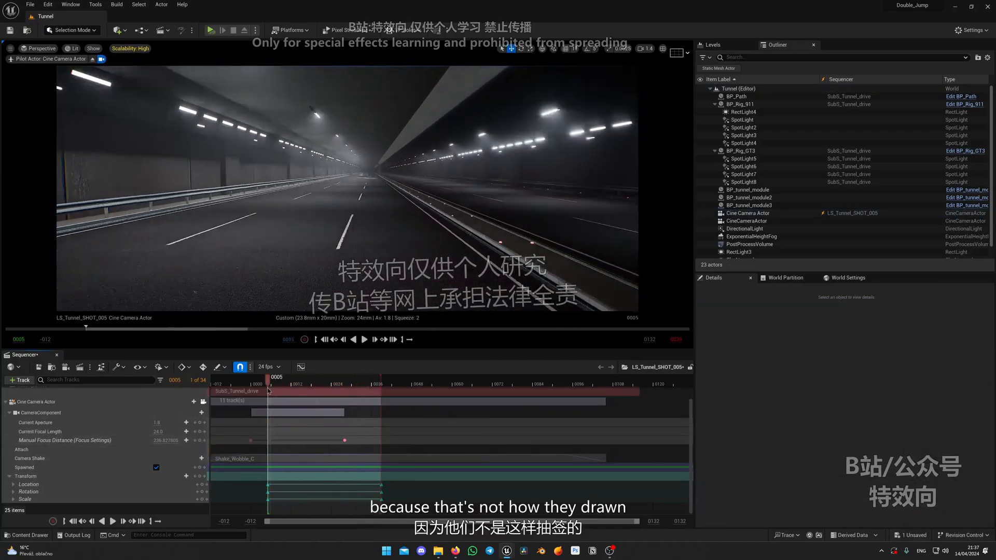
key("space")
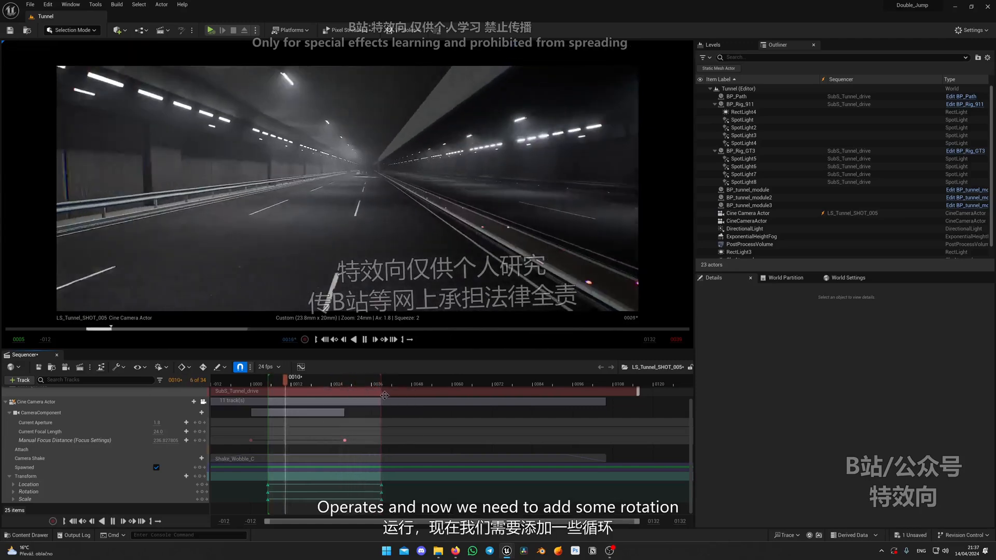
key("space")
- Set the camera's rotation roll to 7 degrees at frame 5
left_click(309, 385)
key("Up")
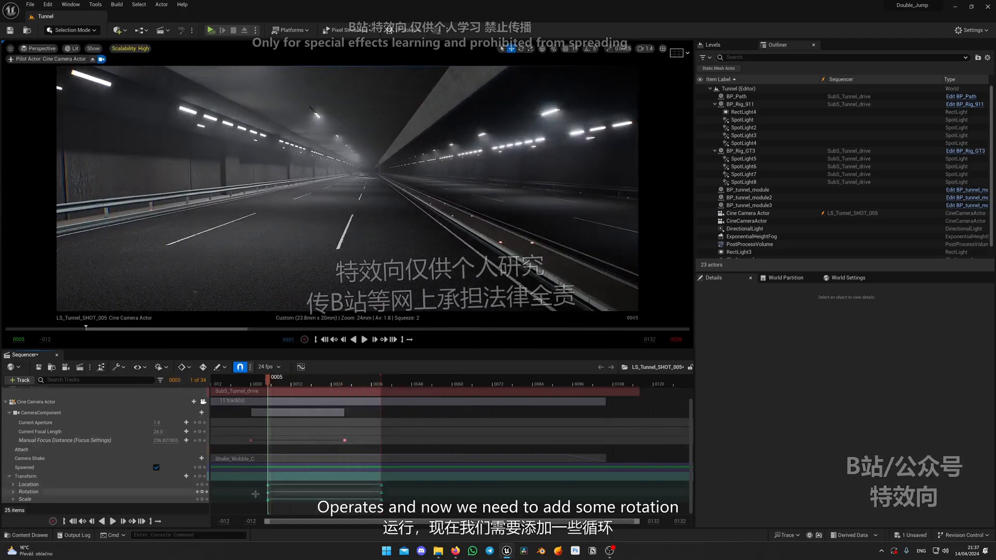
left_click(13, 492)
scroll(111, 485, "down", 1)
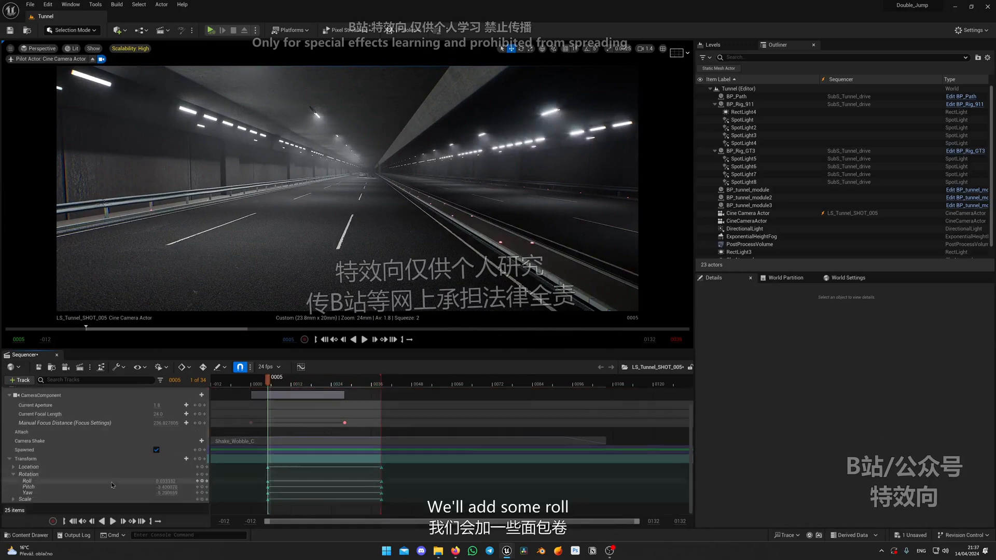
left_click(266, 485)
left_click(171, 481)
type("7")
key("Return")
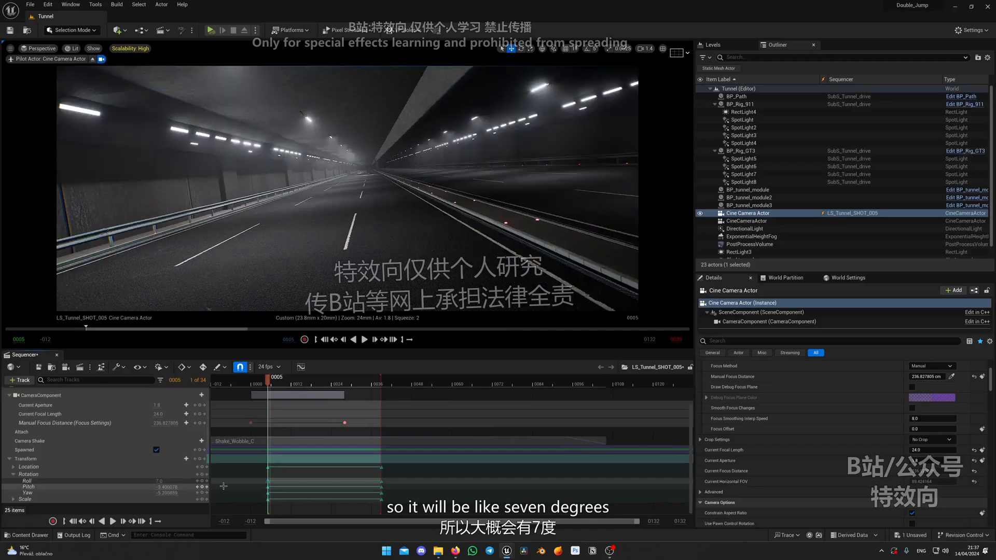
- Key the camera's full rotation at frame 24 and set those keys' interpolation to Cubic (Break)
left_click_drag(271, 382, 337, 395)
left_click(336, 395)
left_click(332, 385)
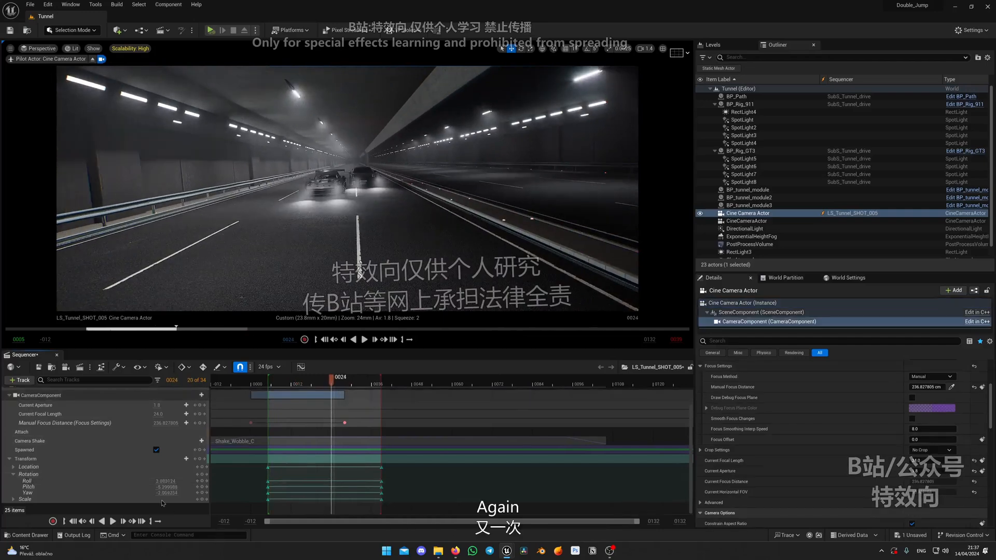
left_click(202, 482)
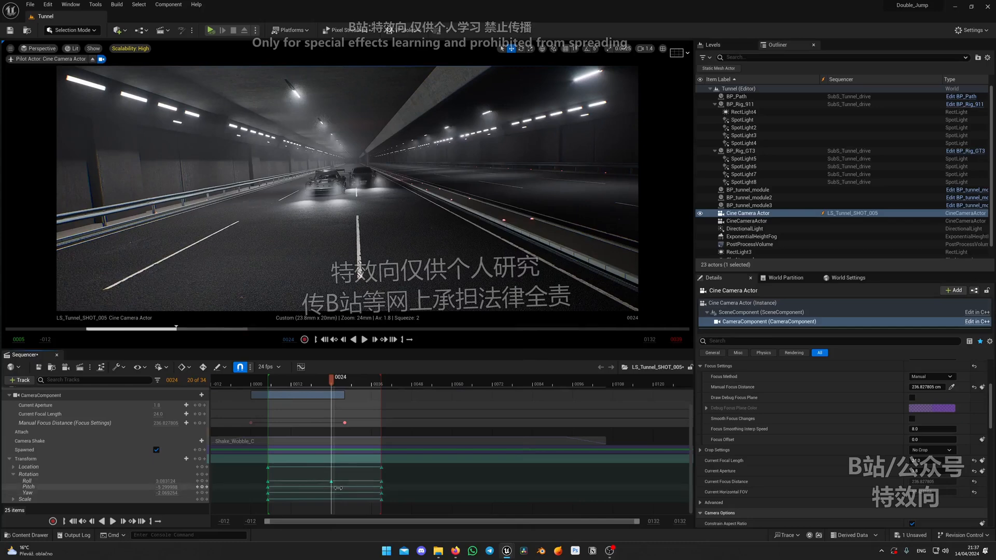
left_click(332, 481)
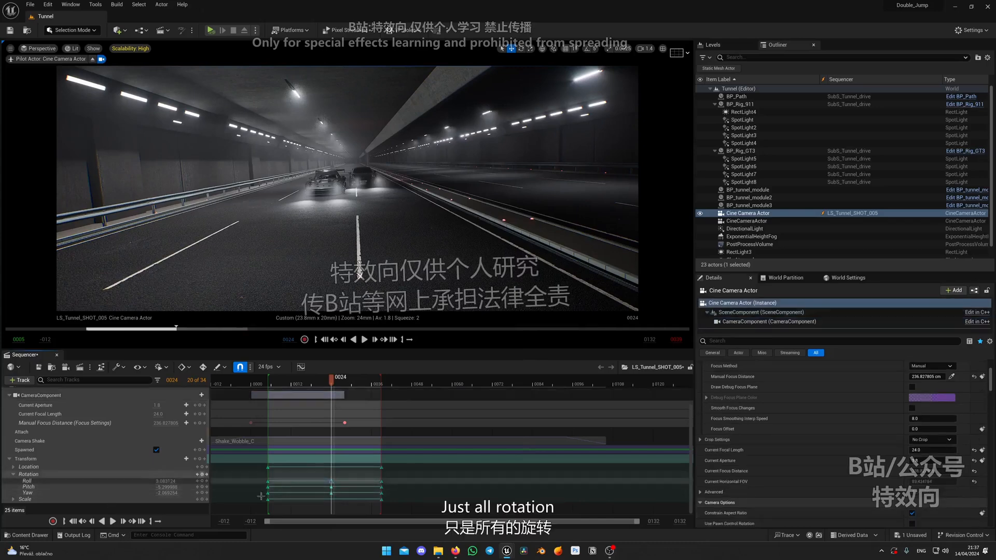
right_click(332, 488)
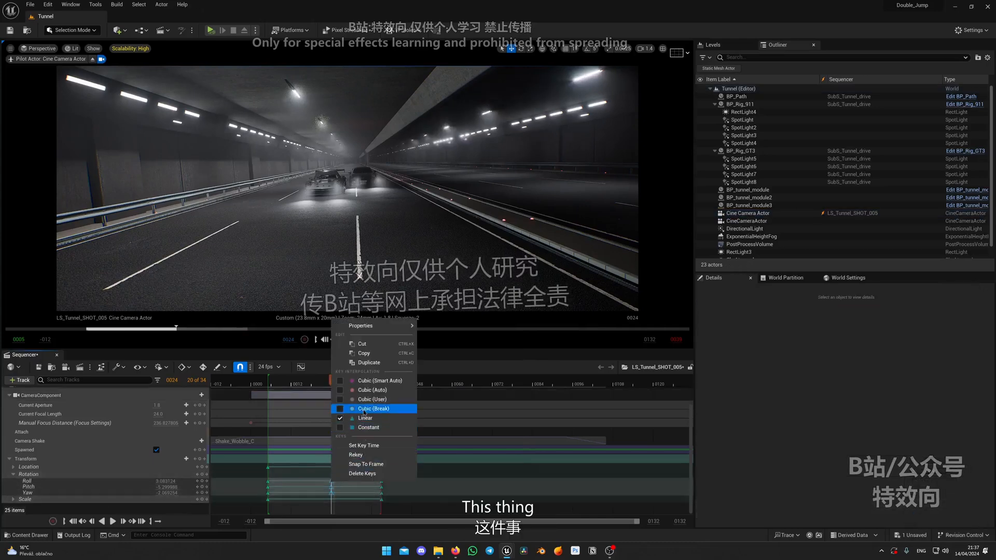
left_click(358, 407)
- Tilt the camera straight down at the road on the last frame, key its transform, and scrub back through the move
left_click_drag(333, 386, 385, 389)
right_click_drag(351, 208, 351, 291)
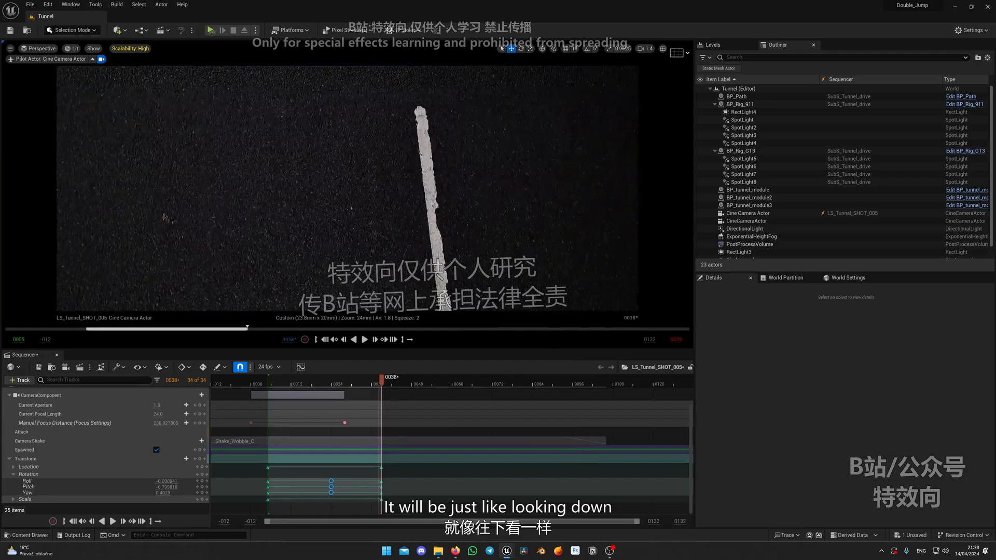
left_click(200, 459)
left_click_drag(381, 382, 290, 383)
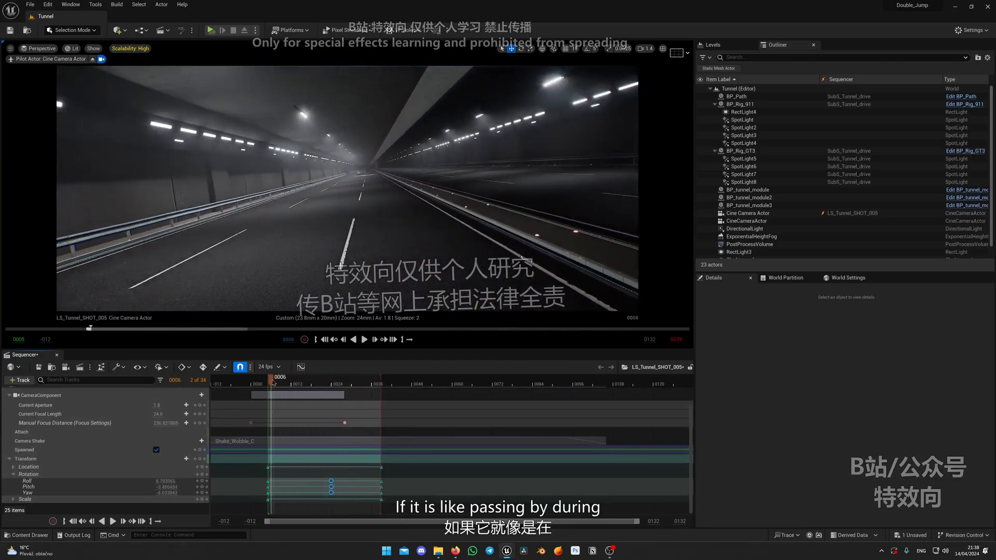
- Play the shot through and set the camera's rotation roll to -7 degrees at frame 24
key("space")
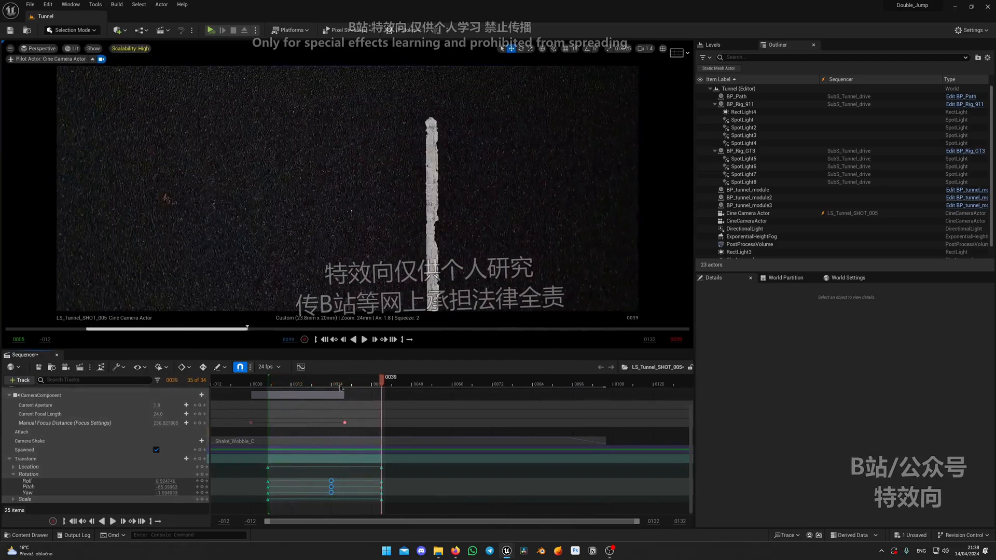
key("space")
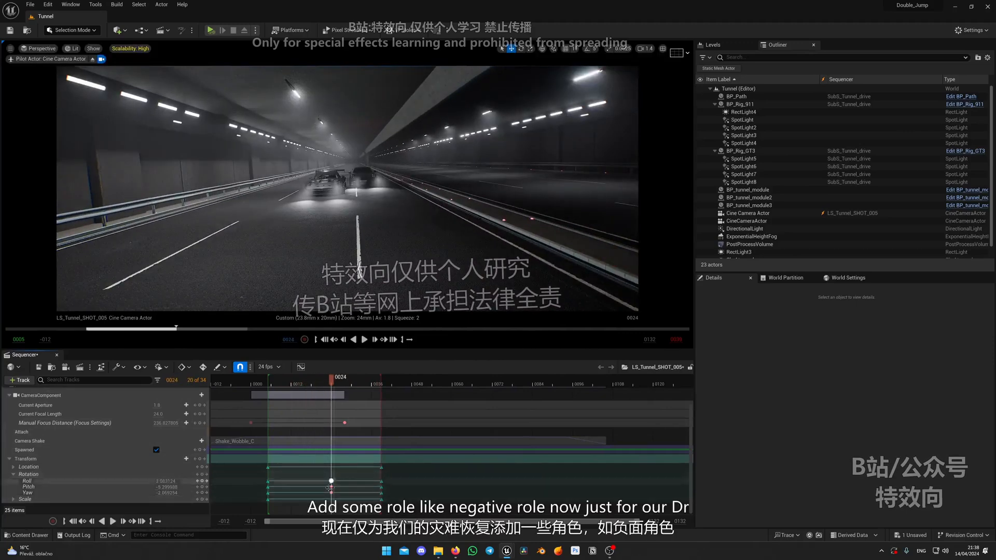
left_click(193, 493)
type("-7")
key("Return")
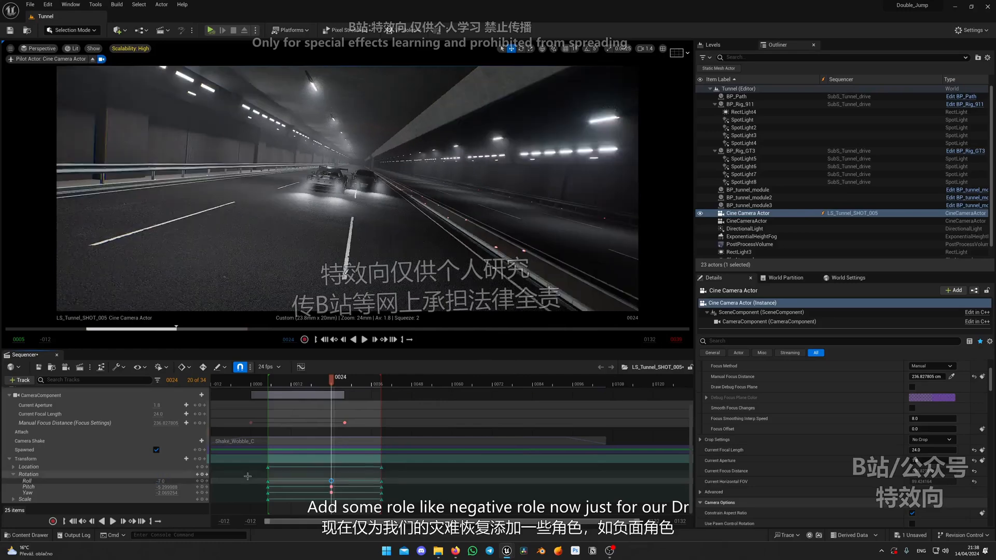
- Play the shot back from its first frames to review the drone-like roll
left_click(299, 385)
key("space")
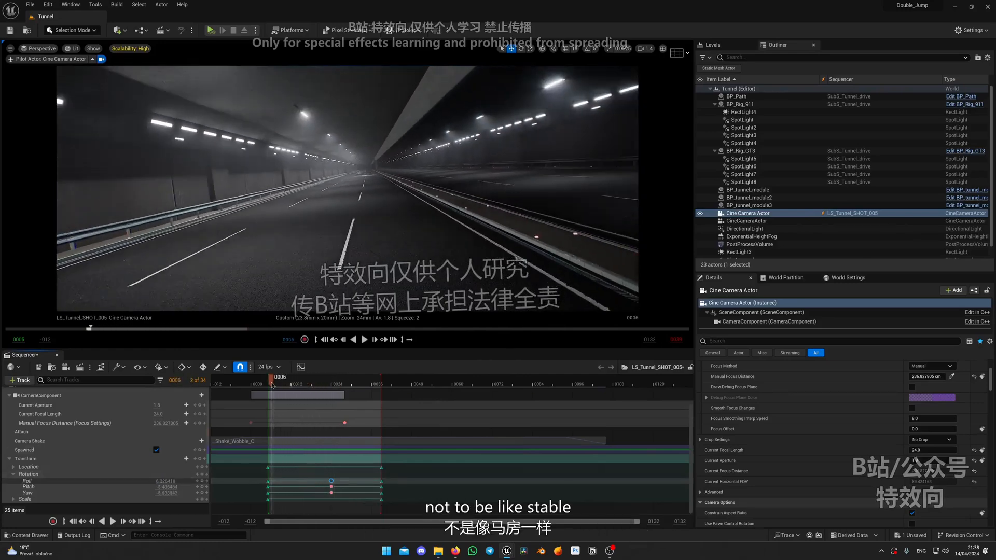
key("space")
left_click_drag(311, 385, 269, 389)
key("space")
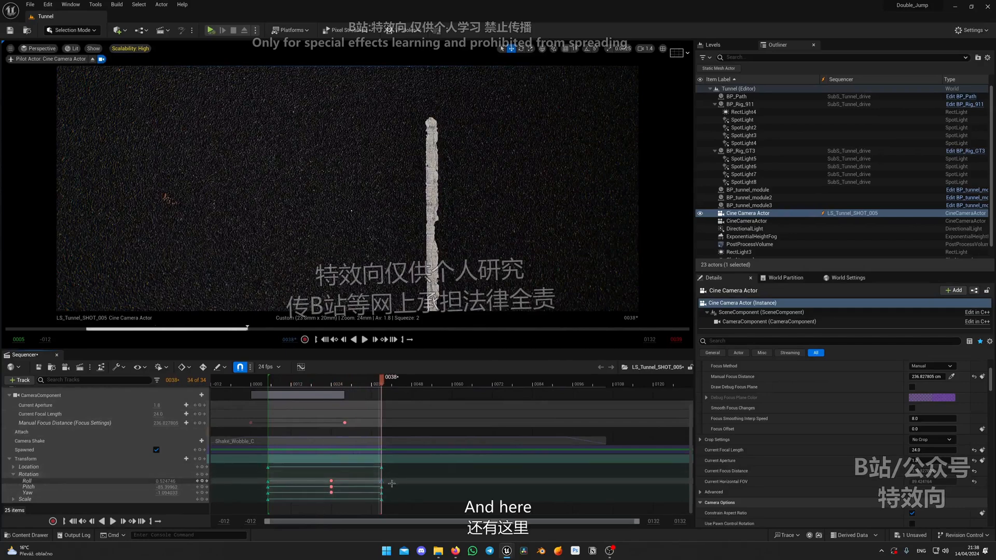
- Try a camera roll of 6 degrees on the last frame, change it to -5 degrees, and play the shot back
type("6")
key("Return")
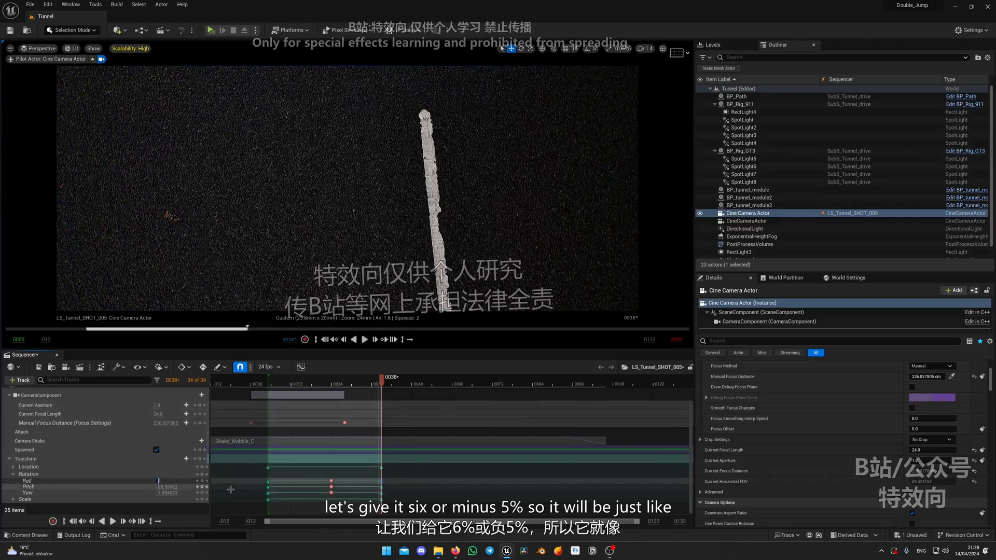
key("space")
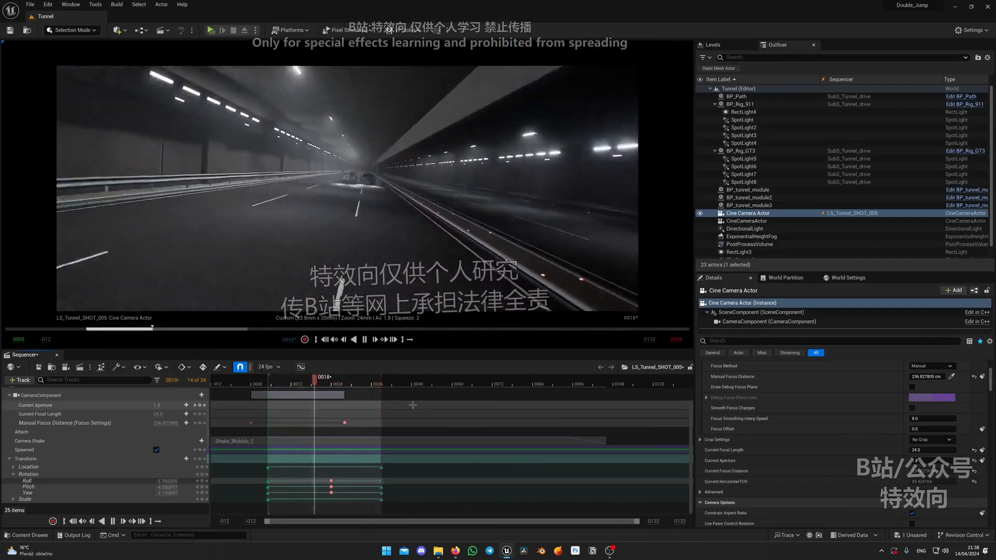
- Save the work, duplicate LS_Tunnel_SHOT_005 as LS_Tunnel_SHOT_006 and open the new sequence
key("ctrl+s")
key("ctrl+space")
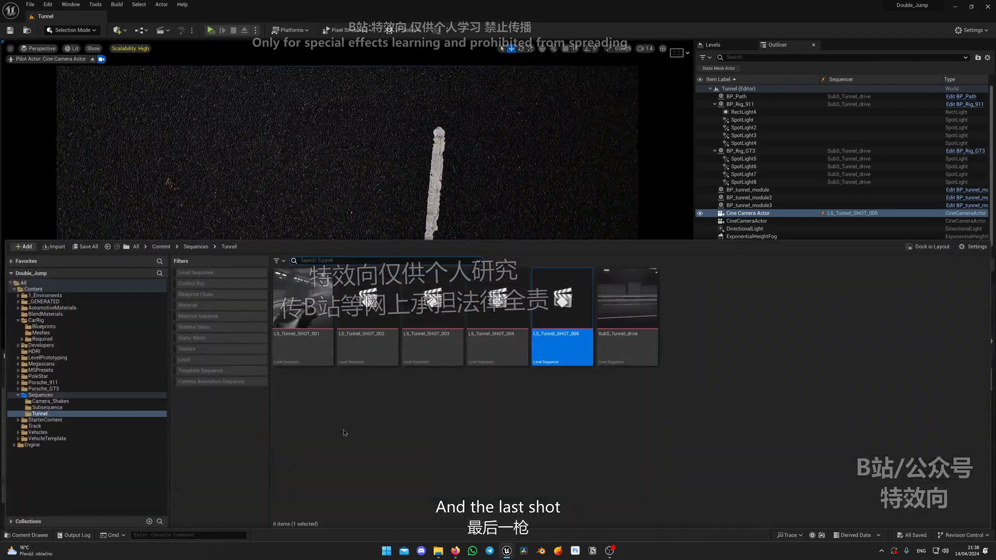
key("ctrl+d")
double_click(624, 301)
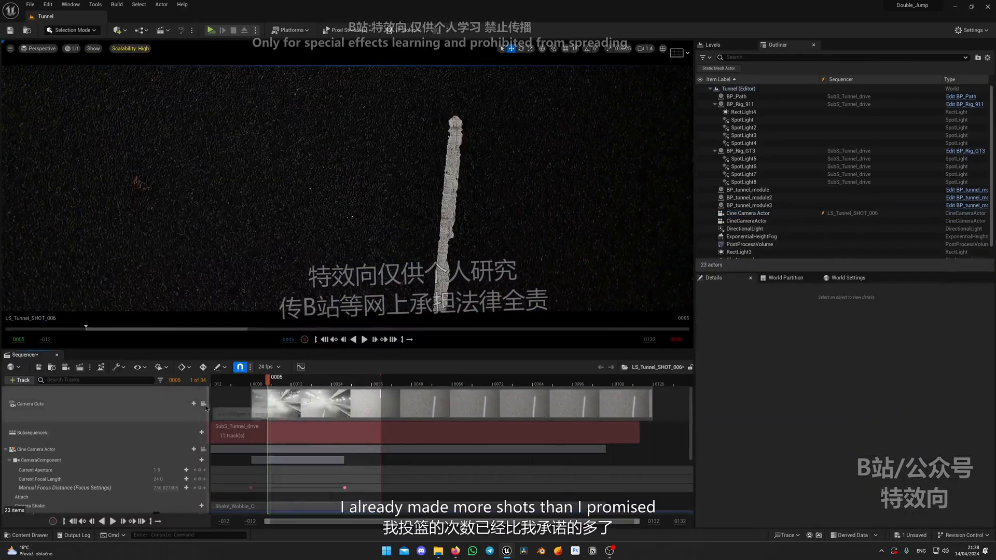
- Look through the Cine Camera Actor of LS_Tunnel_SHOT_006 and delete all its copied transform keys
left_click(78, 450)
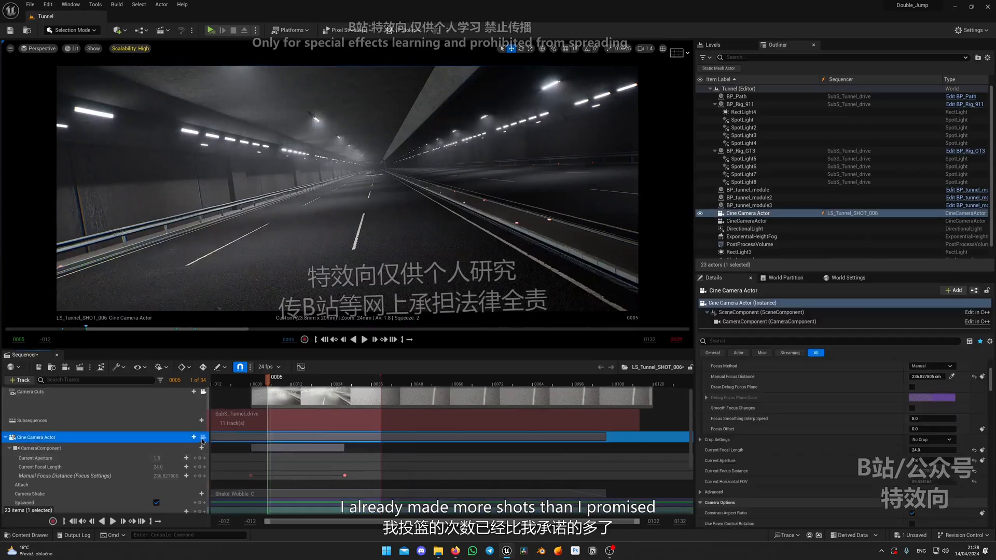
scroll(316, 471, "down", 3)
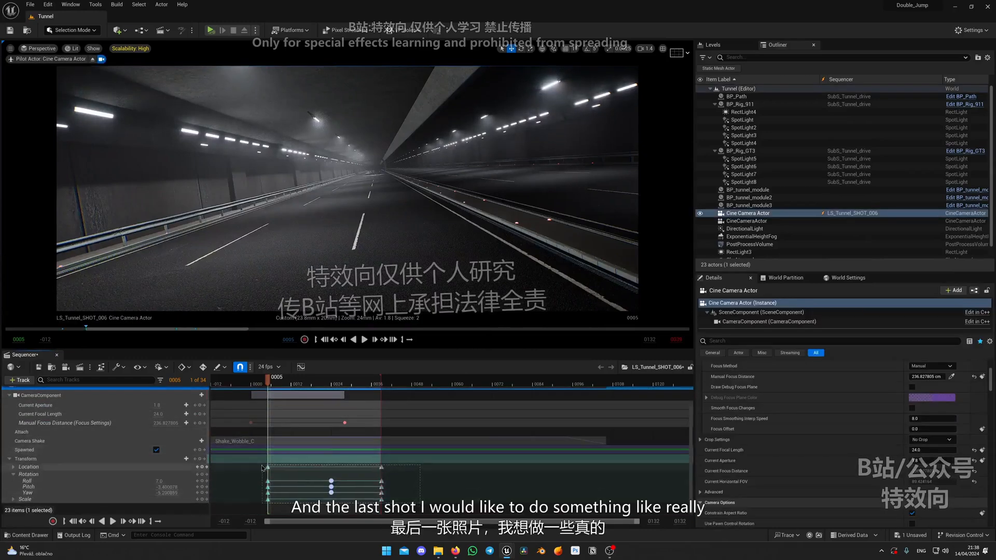
key("Delete")
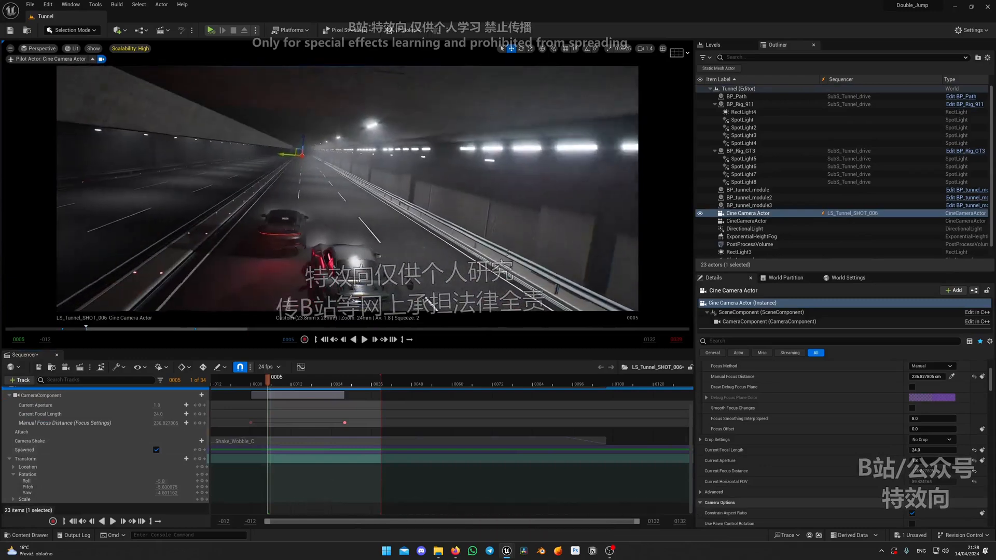
- Extend the shot's playback end to frame 48 and slide the SubS_Tunnel_drive section earlier so it ends just past that frame
scroll(395, 441, "up", 5)
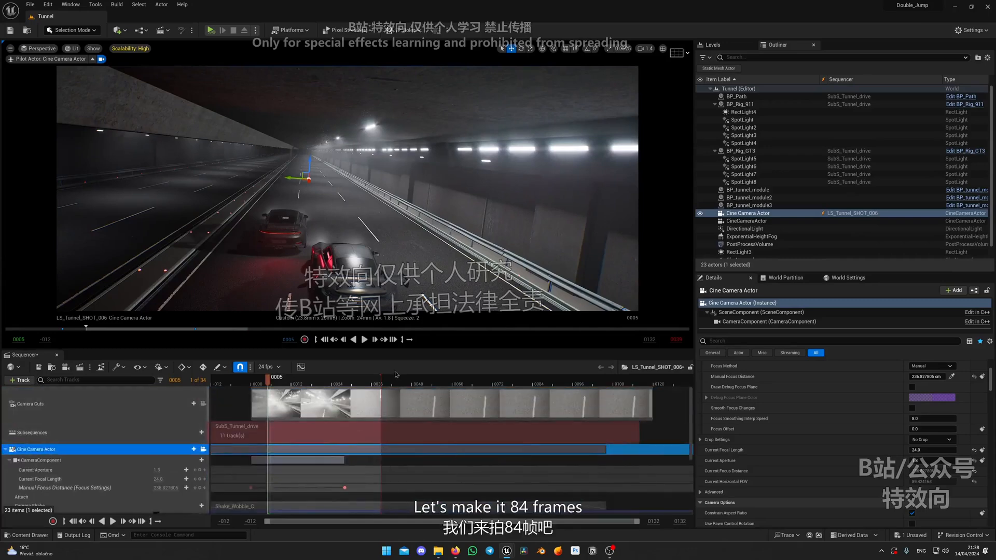
left_click_drag(379, 382, 412, 393)
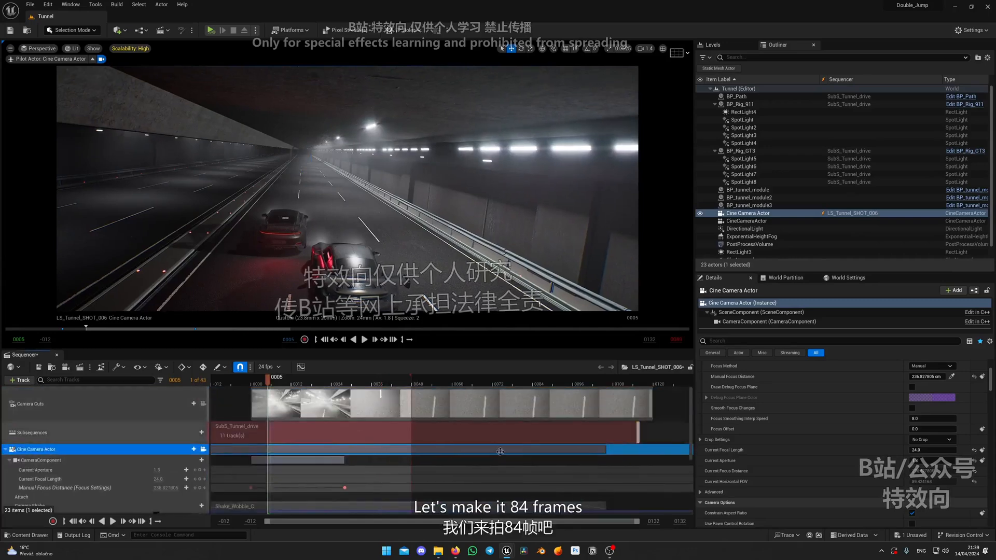
left_click_drag(587, 437, 366, 439)
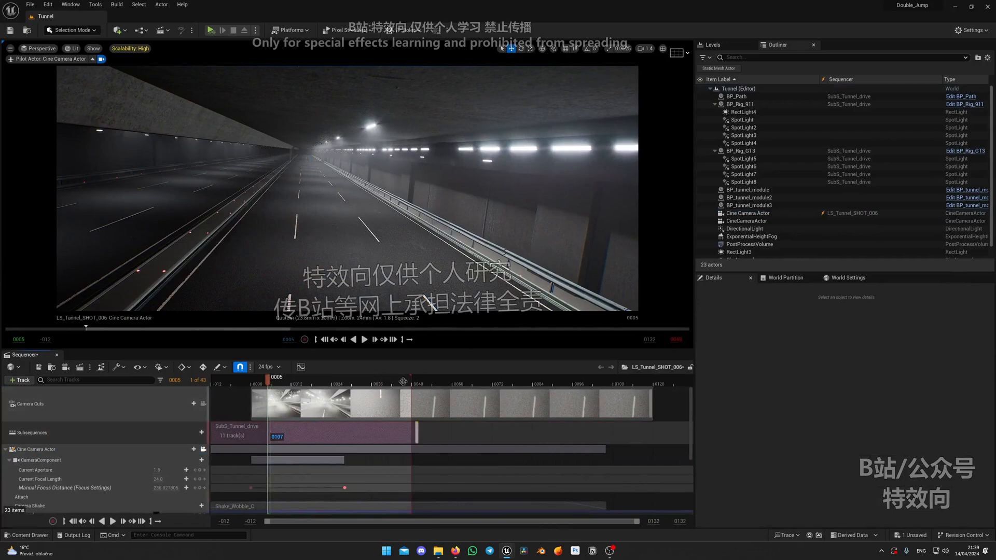
- Fly the camera low behind the GT3 with the second car ahead, and key its transform at frame 5
right_click_drag(363, 233, 303, 229)
scroll(347, 221, "up", 2)
key("w")
scroll(307, 203, "down", 3)
key("q")
key("d")
scroll(312, 213, "down", 1)
key("w")
key("q")
key("d")
key("e")
key("a")
scroll(303, 231, "down", 1)
key("d")
right_click_drag(350, 156, 346, 160)
key("e")
key("q")
key("a")
right_click_drag(351, 247, 349, 245)
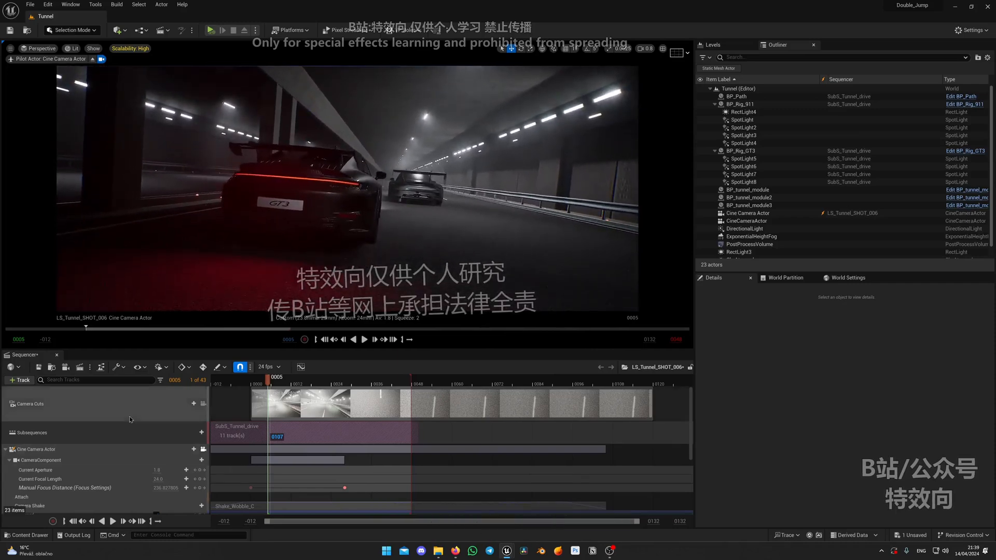
scroll(143, 467, "down", 5)
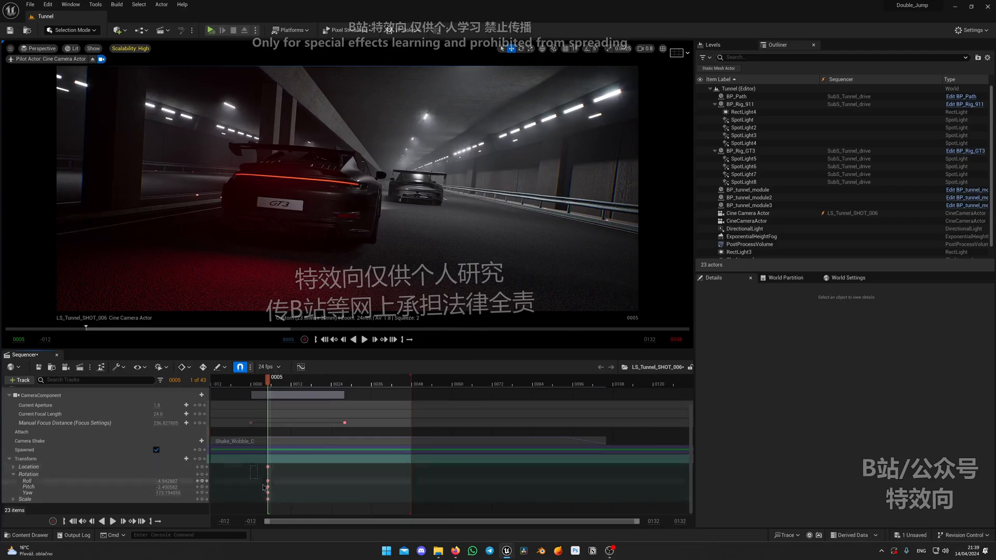
left_click_drag(263, 488, 275, 501)
- Set the camera's current focal length to 35
scroll(348, 245, "up", 2)
scroll(167, 421, "up", 2)
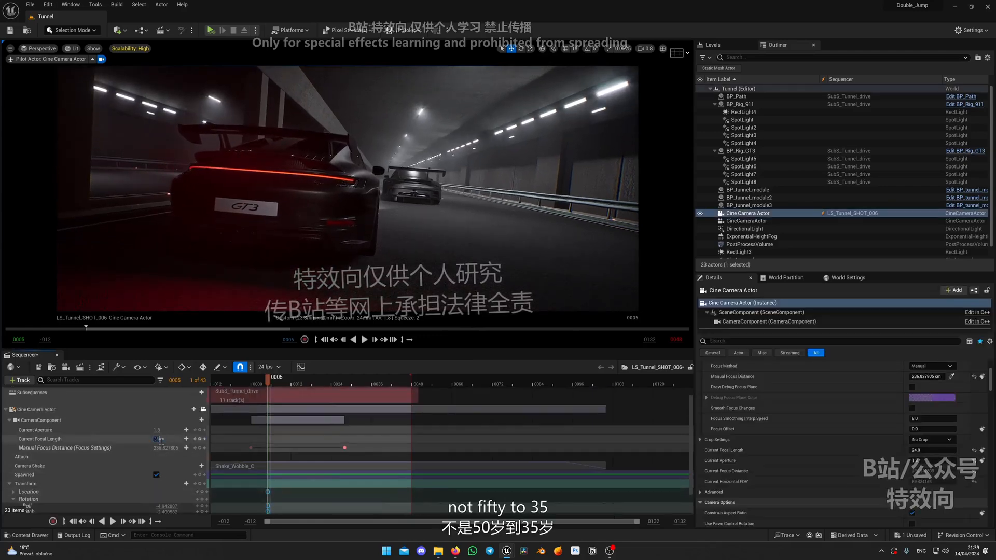
type("35")
key("Return")
- Set the interpolation of the camera's transform keys at frame 5 to Linear
scroll(322, 481, "down", 2)
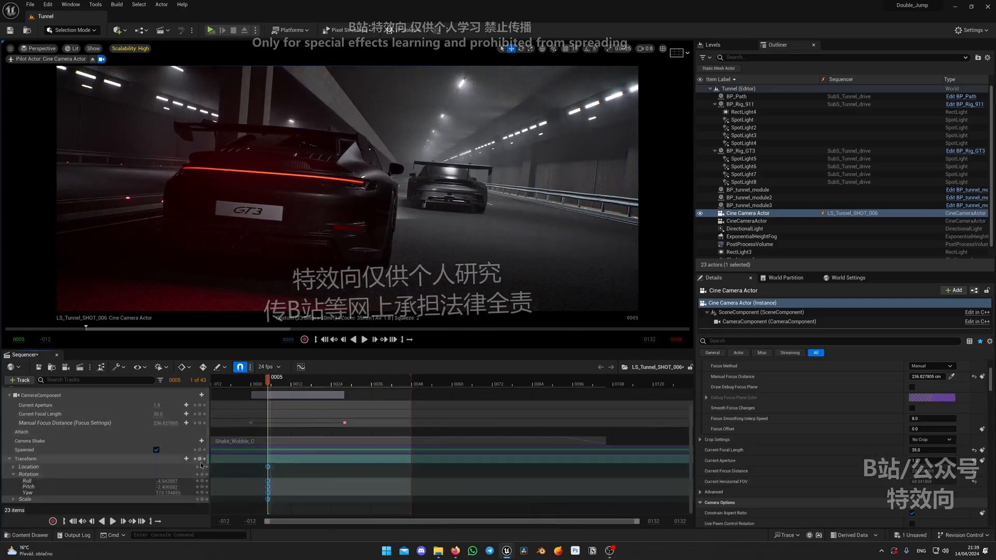
left_click_drag(302, 503, 262, 460)
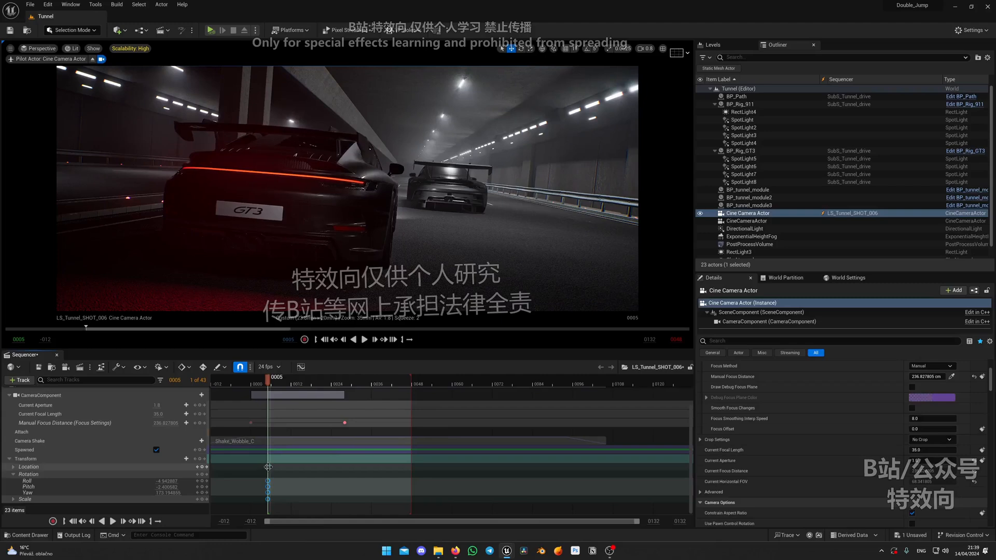
right_click(268, 467)
left_click(337, 396)
right_click(269, 467)
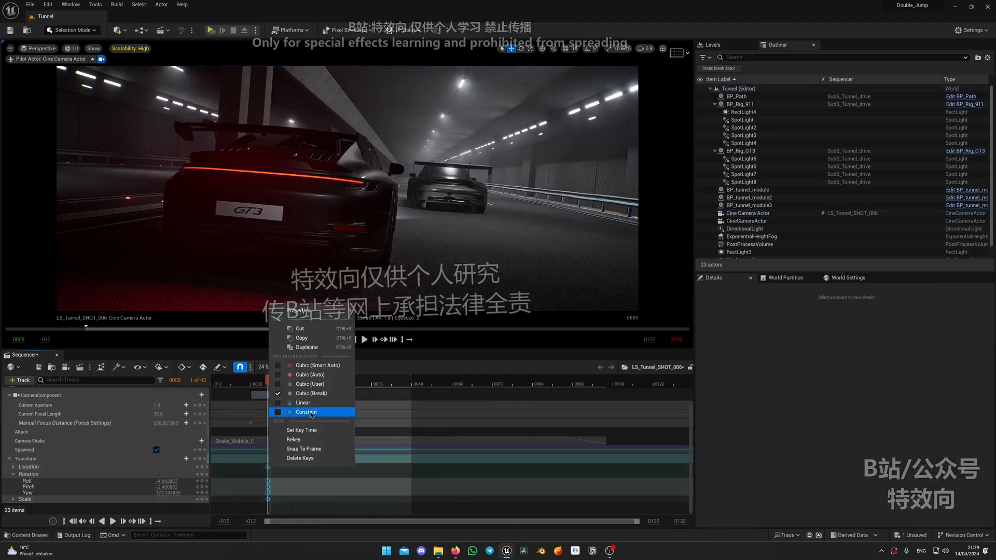
left_click(298, 413)
- Play the shot to its last frame, turn the camera around, and delete RectLight3 from the tunnel
key("space")
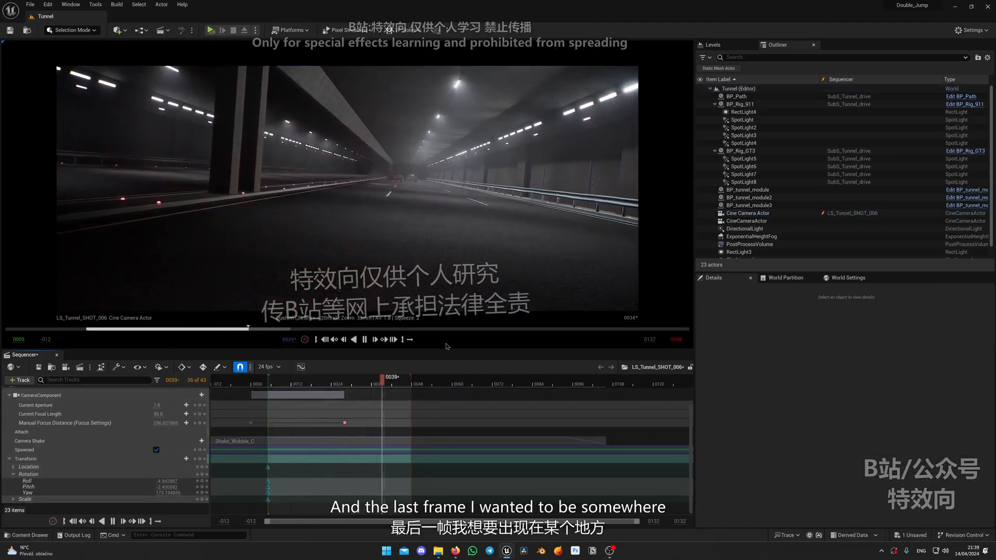
right_click_drag(347, 189, 434, 269)
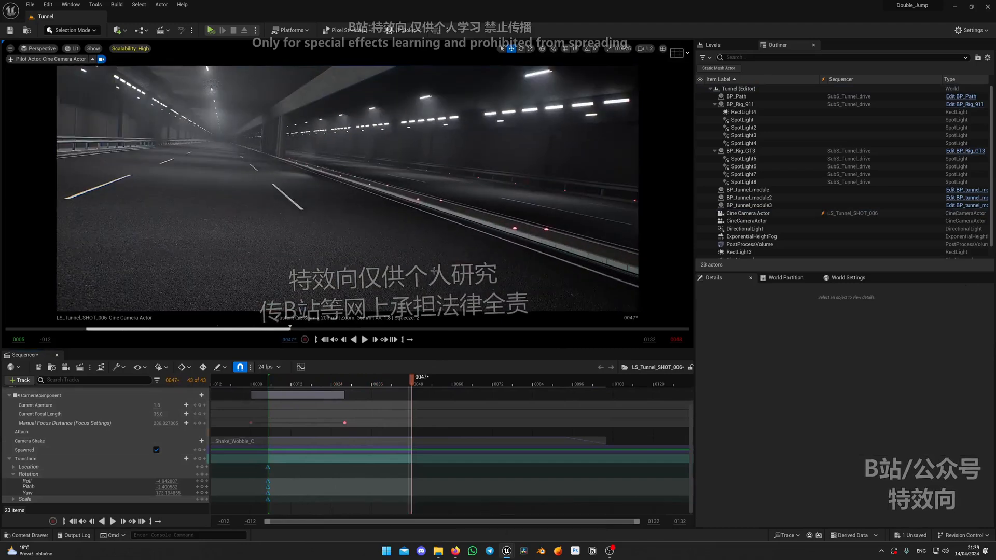
left_click(310, 151)
key("Delete")
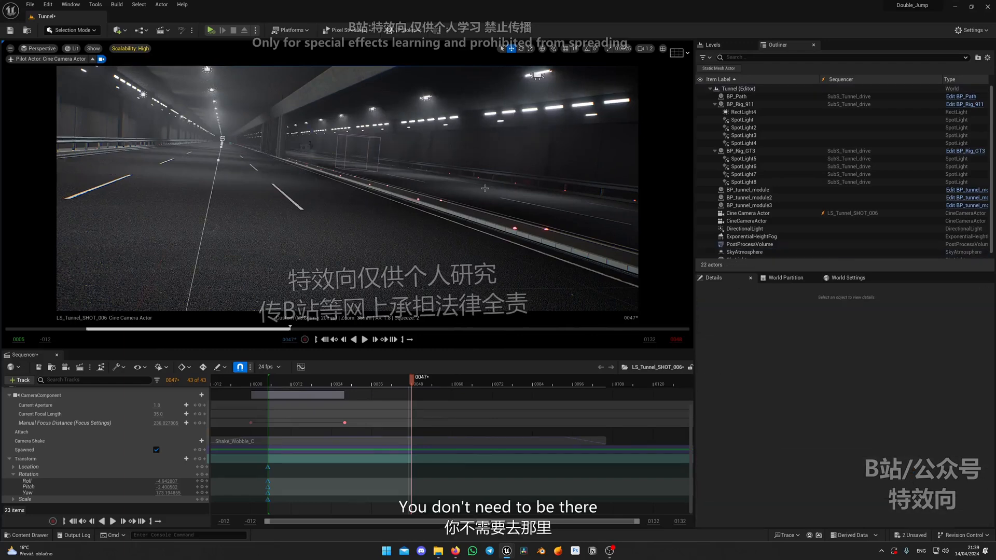
- Fly the camera up beside the nearer car's rear wheel on the last frame and key its transform
key("s")
right_click_drag(347, 188, 527, 205)
scroll(347, 188, "down", 3)
key("w")
scroll(346, 188, "down", 2)
key("w")
key("w")
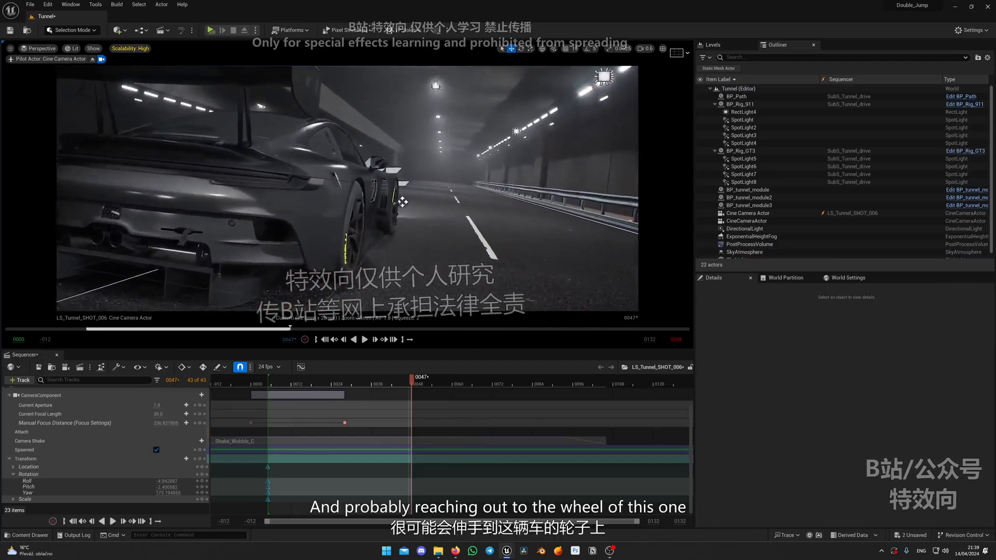
mouse_move(402, 202)
right_mouse_down()
mouse_move(383, 208)
mouse_move(402, 196)
right_mouse_up()
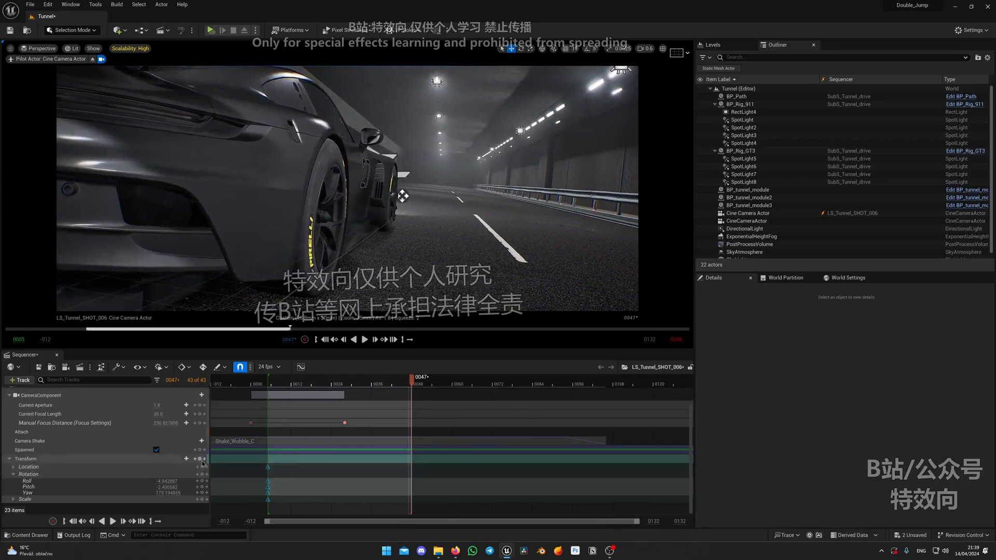
left_click(200, 459)
- Add the Shake_Small_C camera shake to the camera, shift it to start before frame 5, and play the shot back
left_click_drag(411, 383, 271, 399)
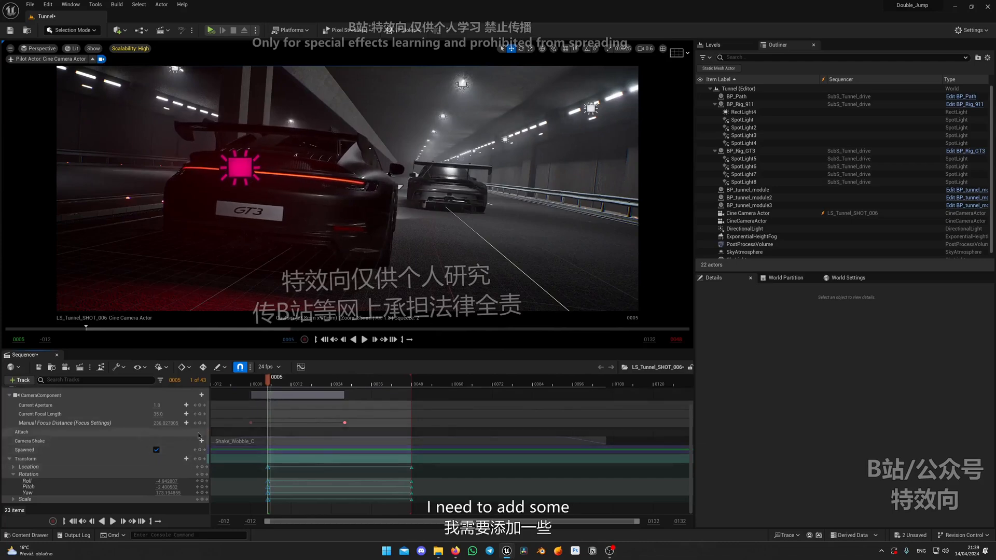
scroll(156, 433, "up", 2)
left_click(193, 410)
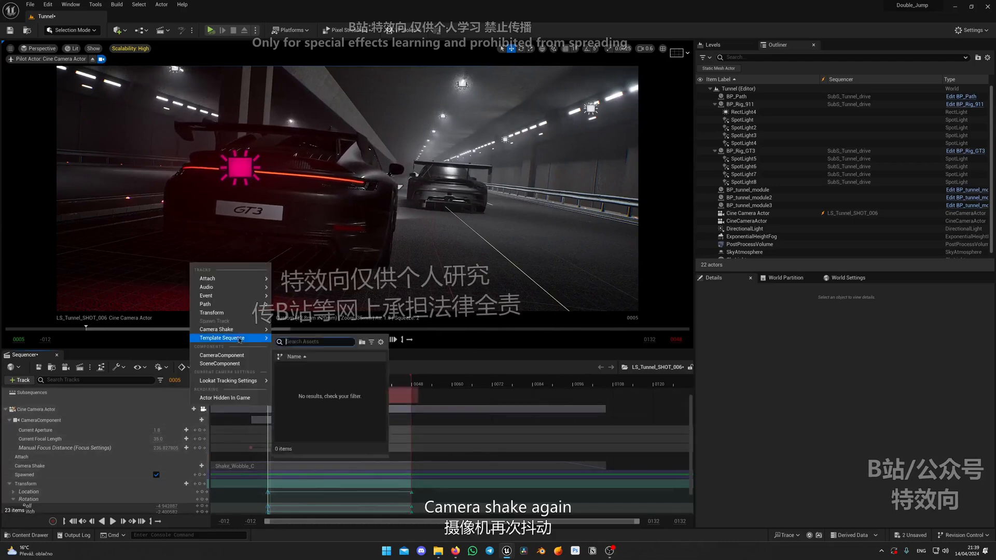
mouse_move(231, 329)
left_click(337, 366)
left_click_drag(427, 474, 400, 474)
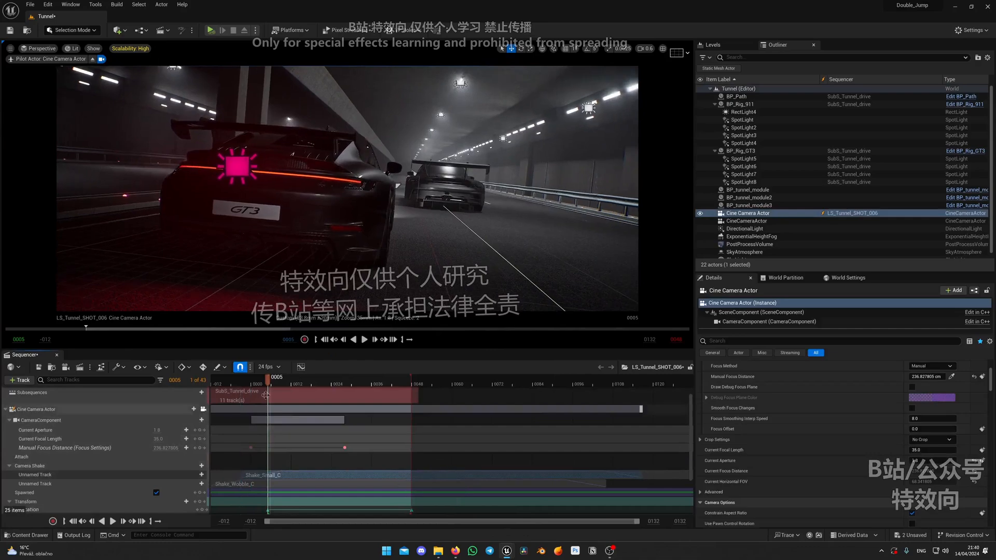
key("space")
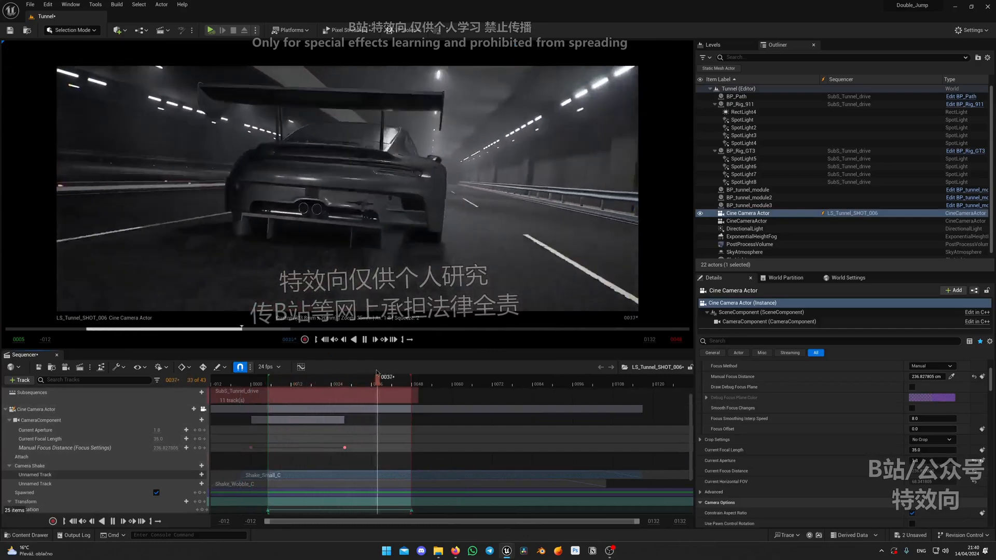
left_click(271, 385)
- Set the camera's rotation roll to -6 degrees at frame 5 and 5 degrees on the last frame, and play the shot back
scroll(256, 469, "down", 3)
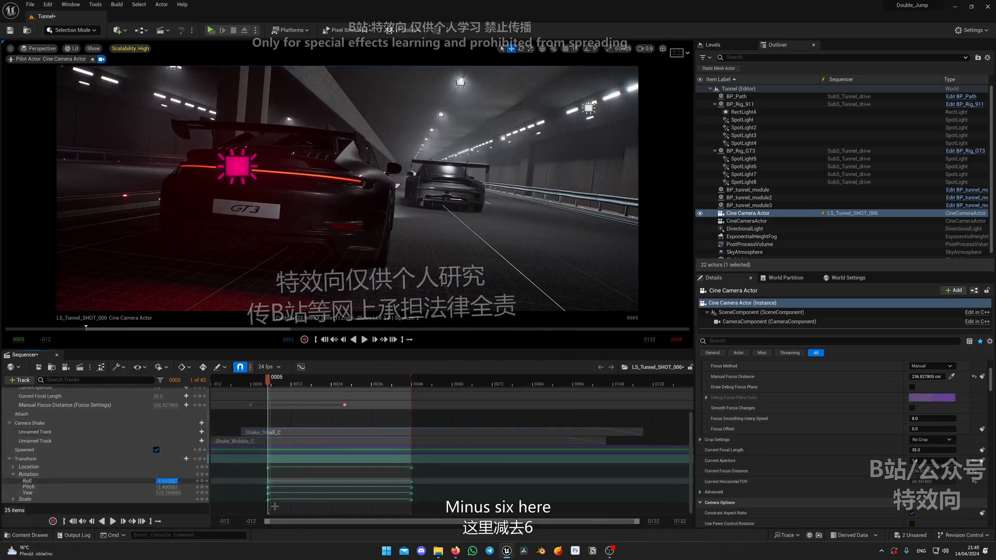
type("-6")
key("Return")
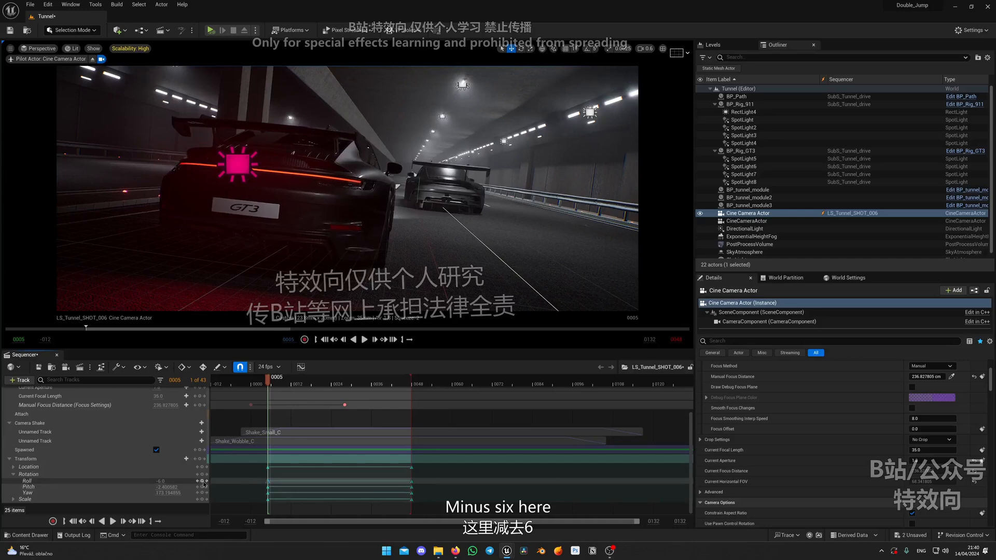
key("space")
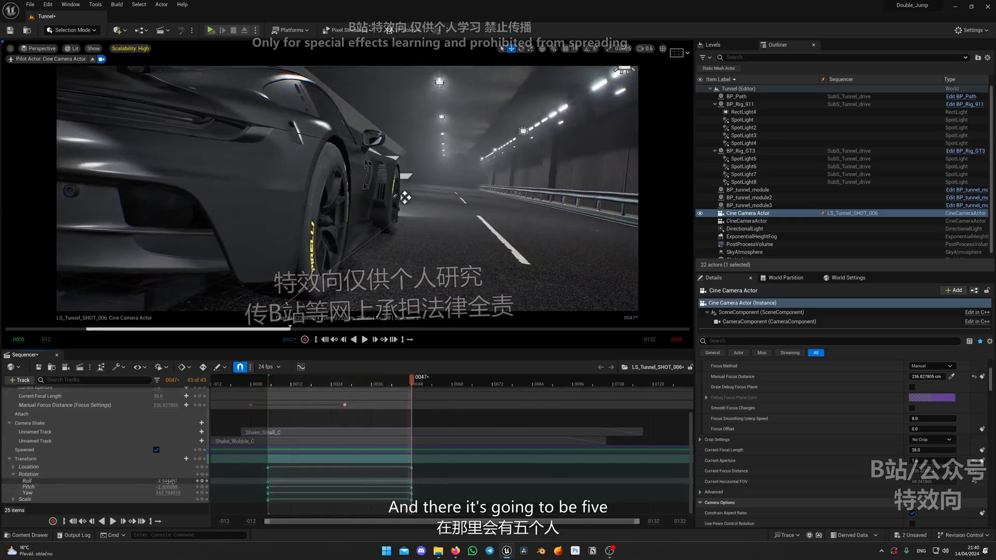
left_click(328, 385)
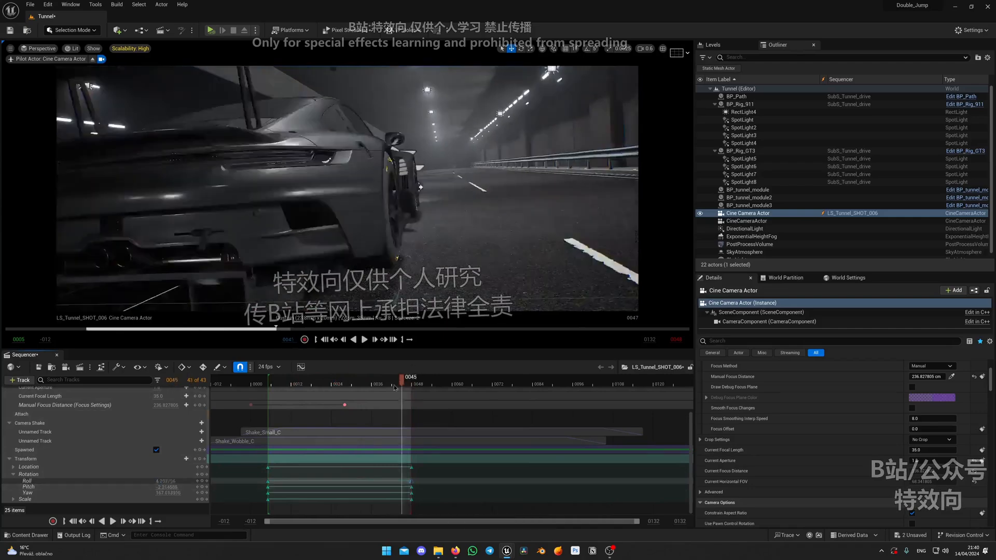
key("space")
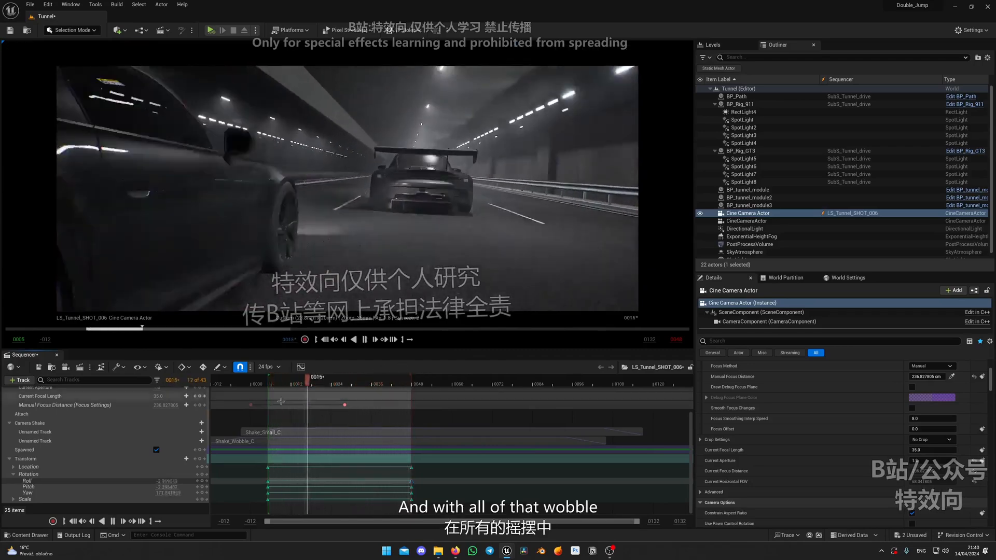
- Turn the camera slightly left at frame 5 and key its rotation there
left_click_drag(370, 385, 270, 388)
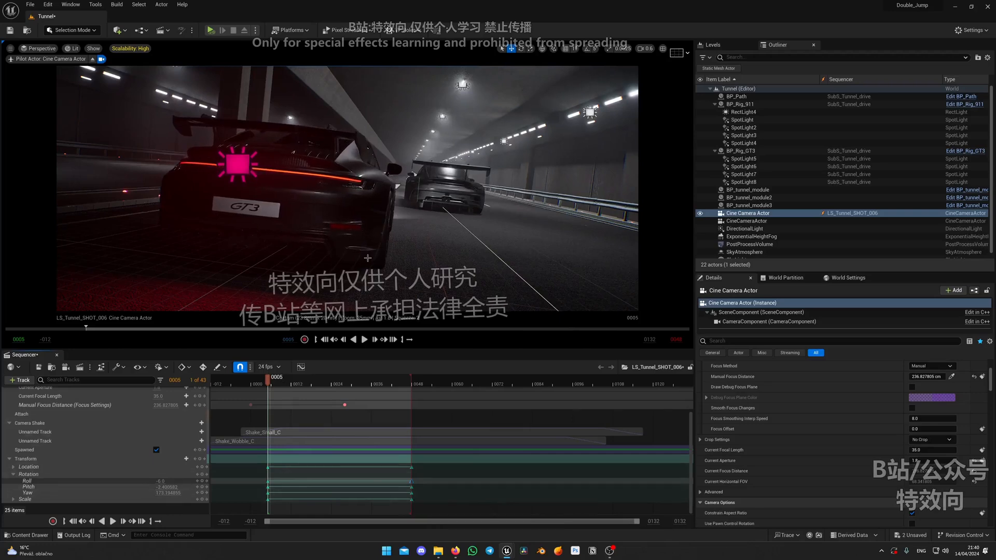
right_click_drag(347, 218, 314, 218)
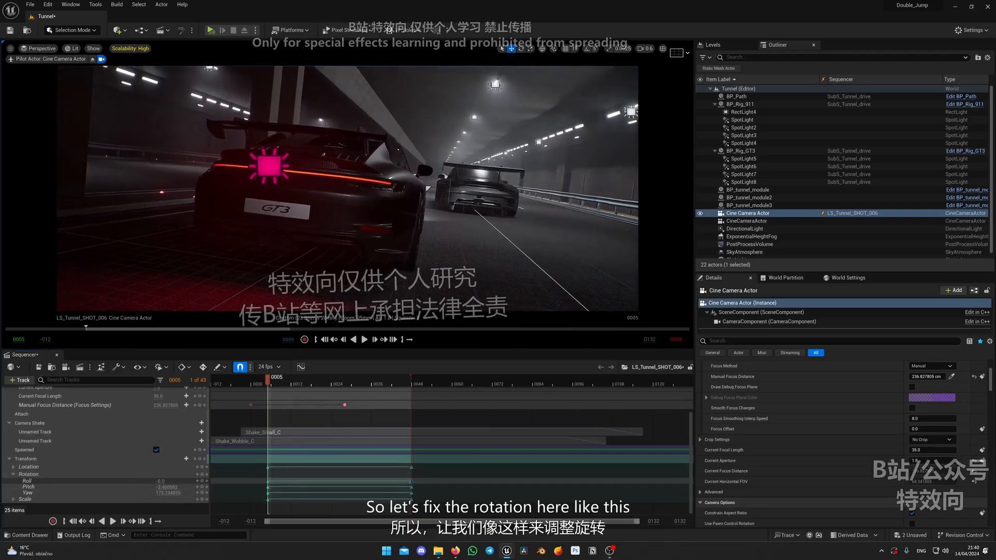
left_click(202, 475)
- Turn the camera toward the car ahead at frame 16, key its rotation, and play the shot back
left_click_drag(269, 384, 306, 386)
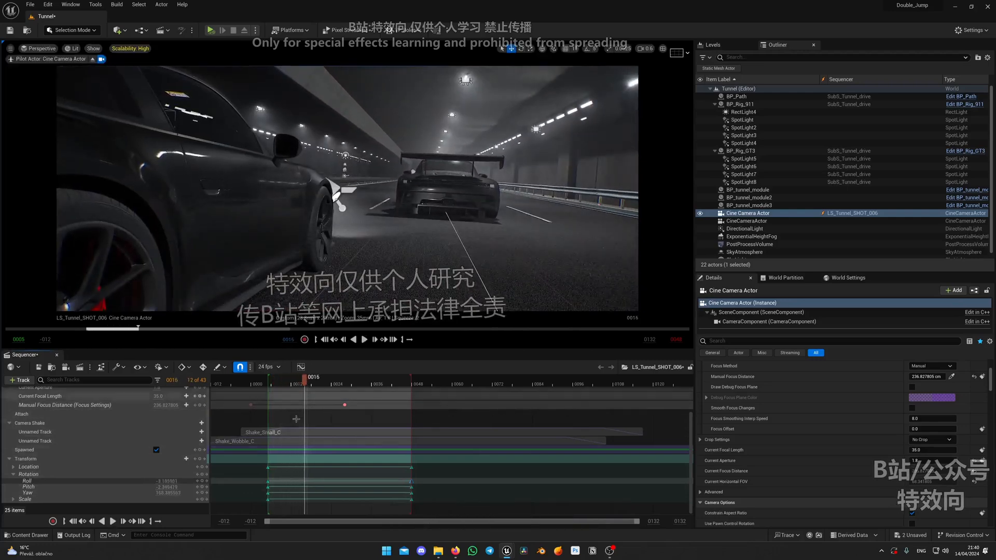
right_click_drag(347, 188, 436, 188)
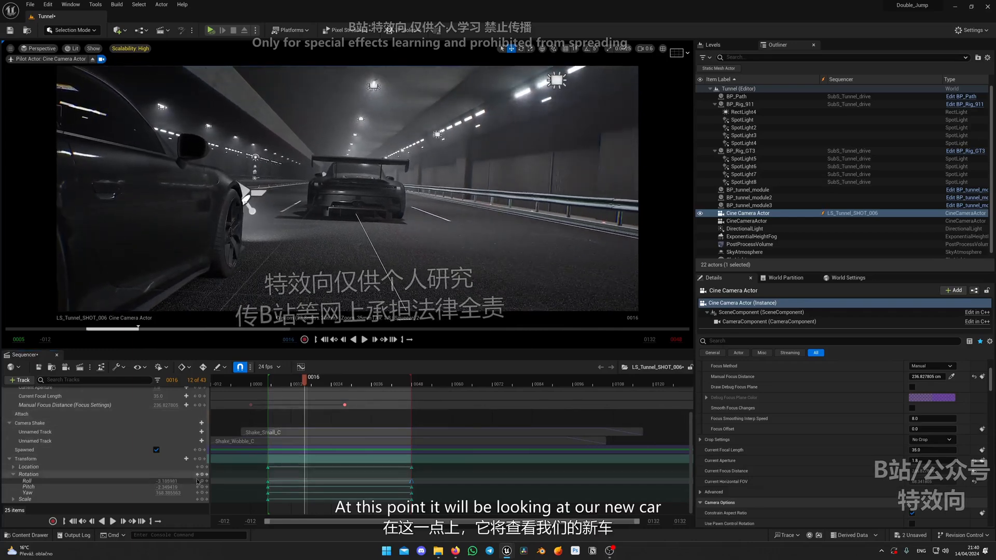
left_click(198, 475)
left_click_drag(314, 498, 299, 478)
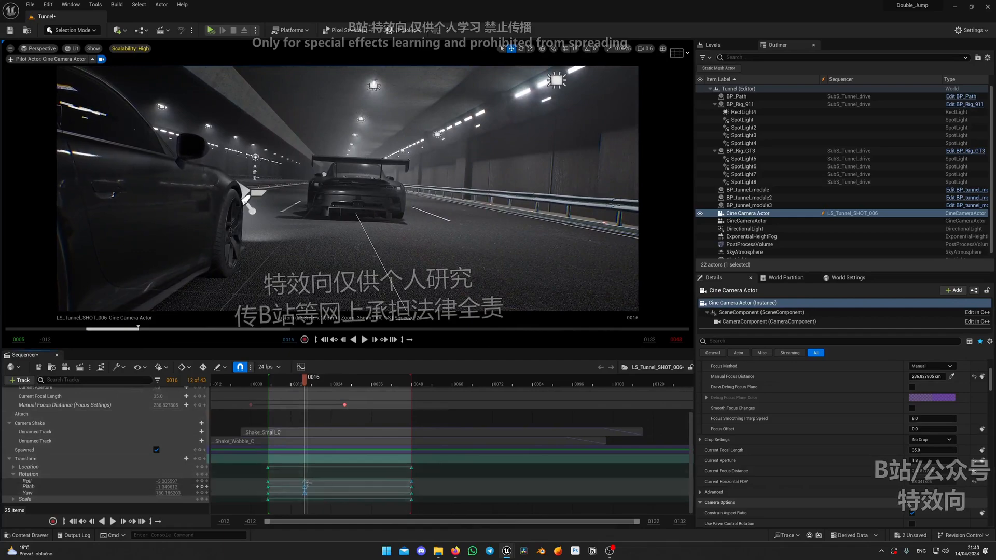
right_click(305, 486)
left_click(308, 388)
key("space")
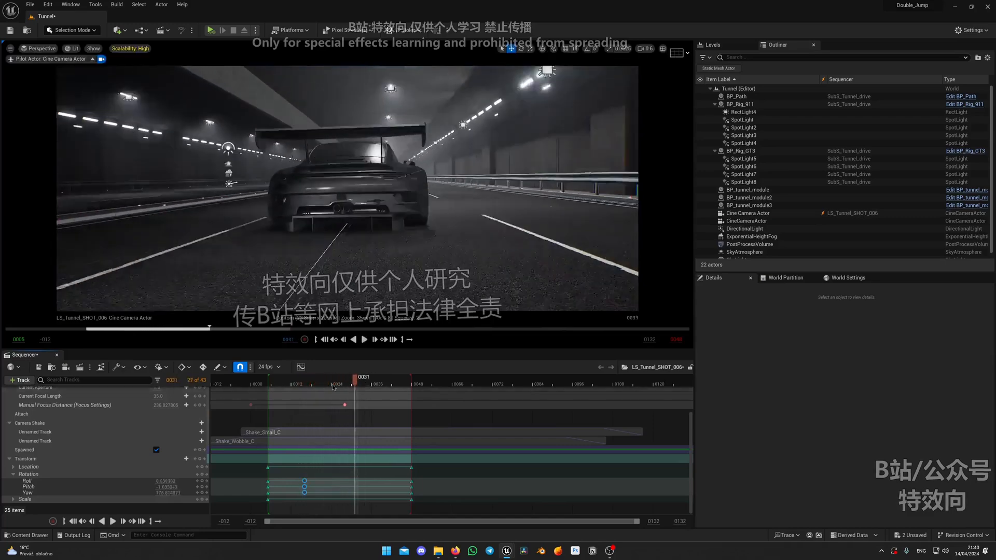
- Turn the camera slightly right at frame 30, key its rotation, and play back the continuous movement
left_click_drag(333, 387, 354, 391)
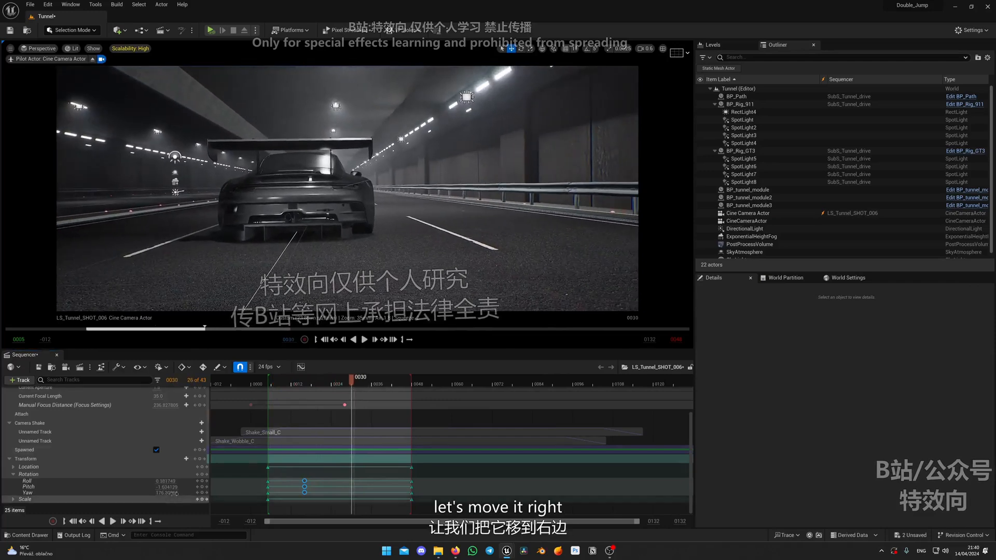
left_click_drag(352, 388, 310, 389)
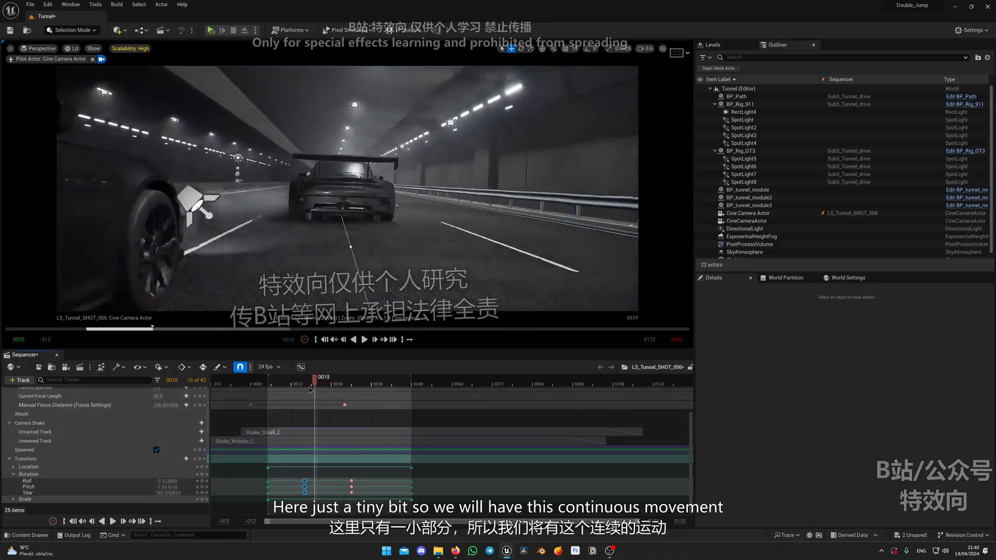
key("space")
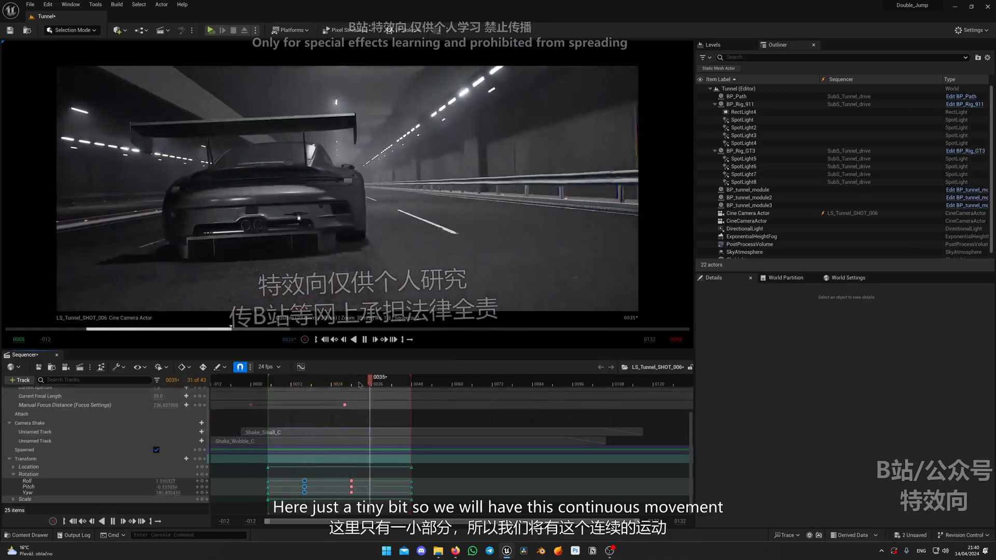
left_click_drag(378, 390, 385, 388)
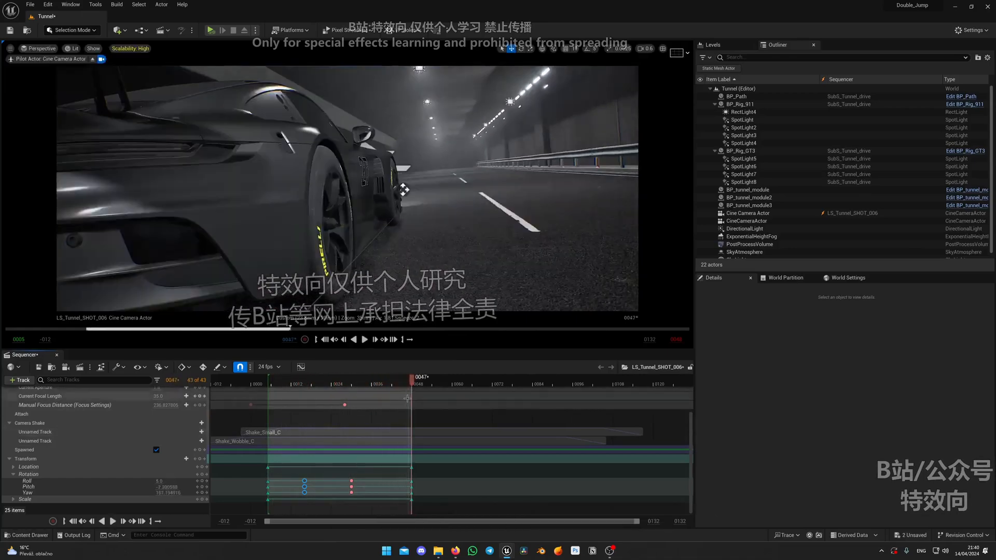
key("space")
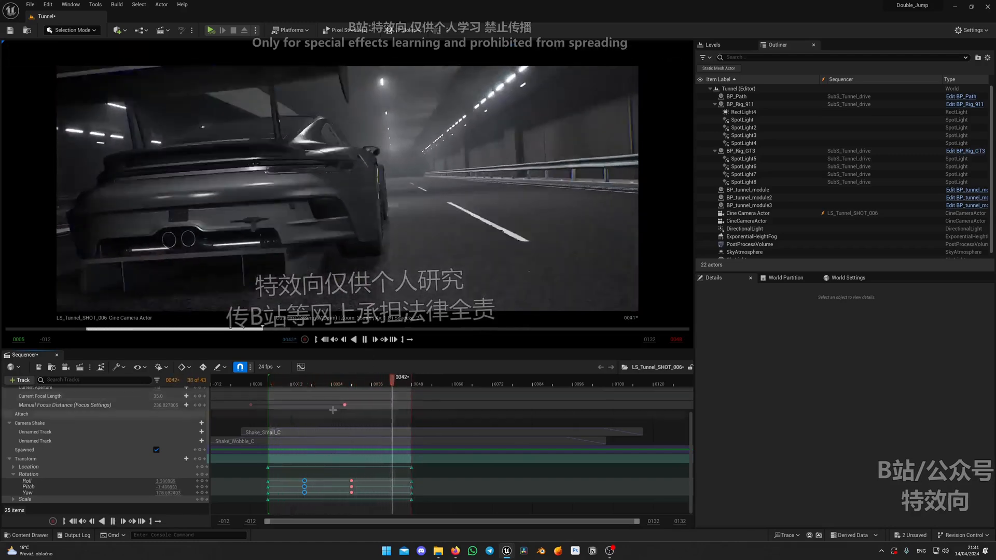
key("space")
- Delete the camera's rotation keys at frame 16 and play the shot back
left_click(279, 381)
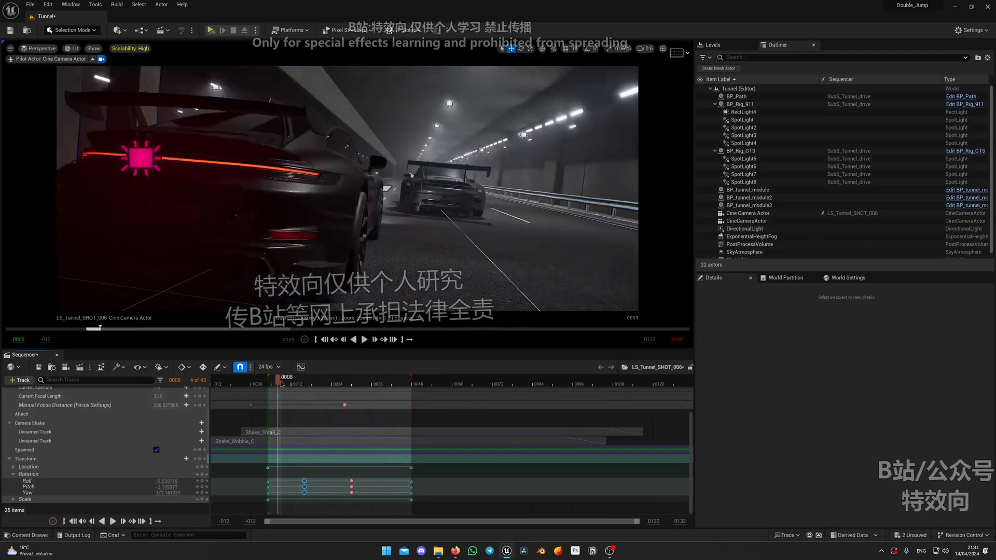
left_click_drag(306, 482, 313, 481)
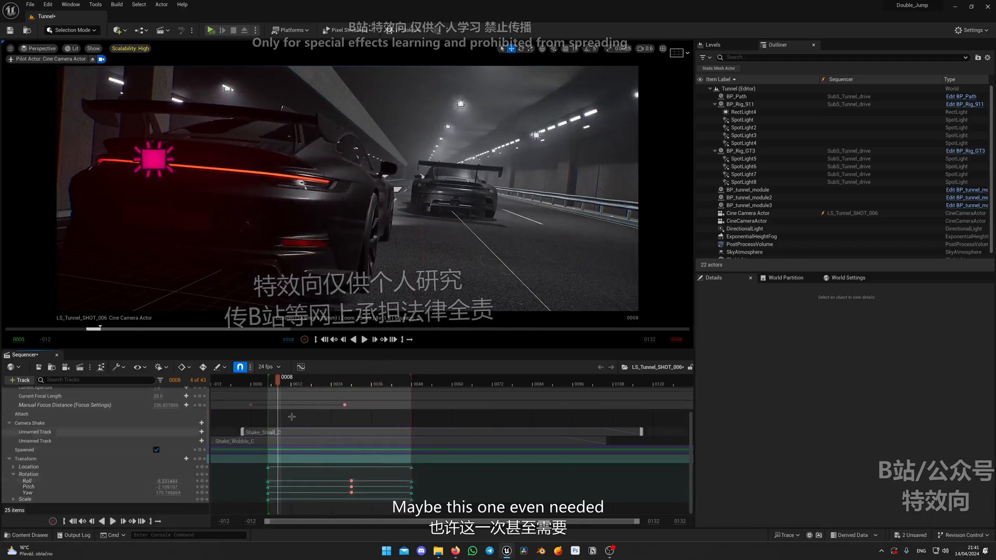
key("space")
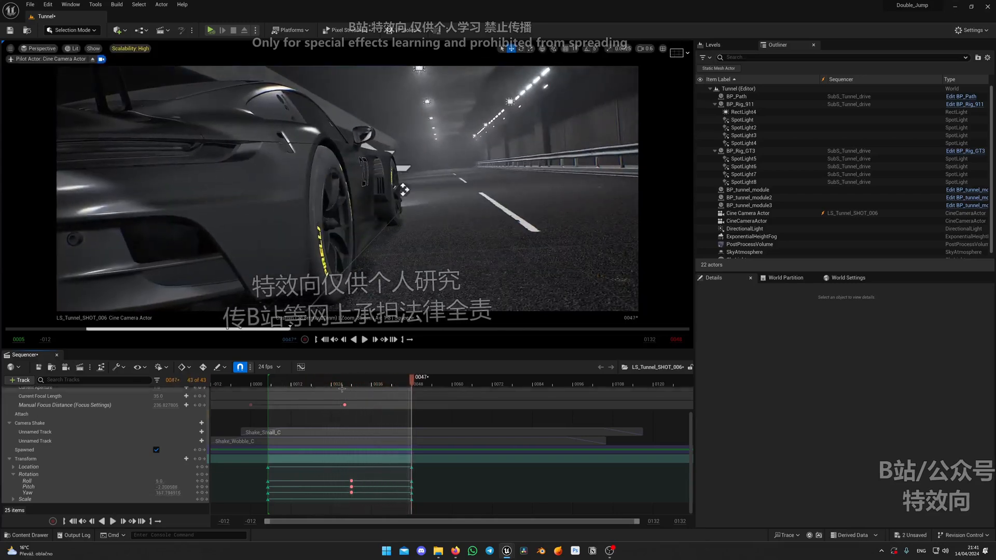
key("space")
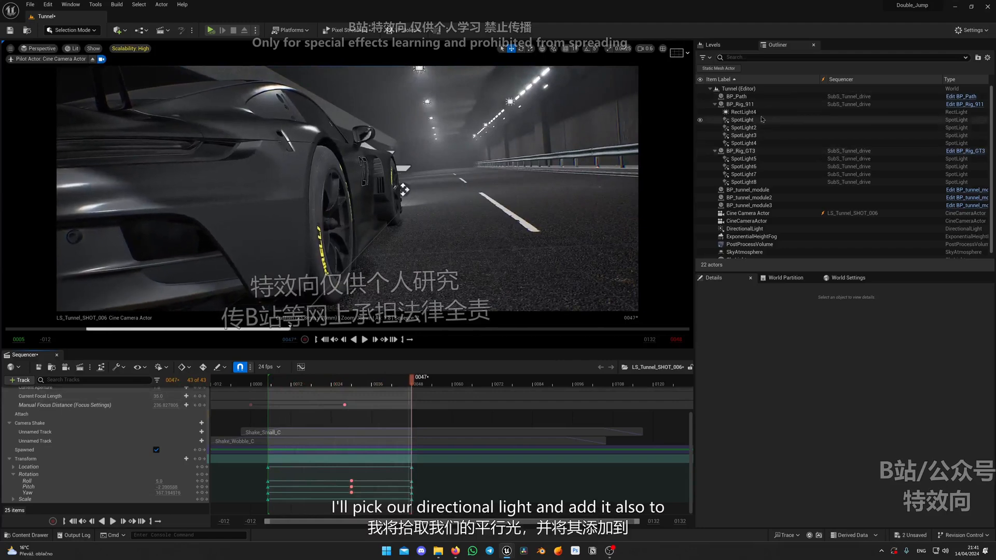
- Add the DirectionalLight to the LS_Tunnel_SHOT_006 sequence and give it a Transform track
scroll(752, 197, "down", 1)
left_click(744, 224)
left_click(21, 381)
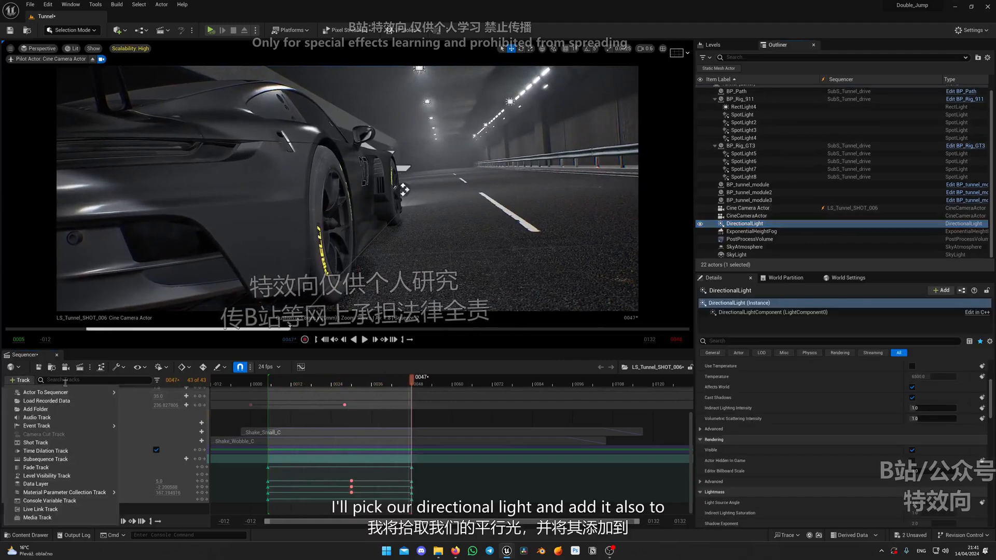
mouse_move(52, 393)
left_click(150, 478)
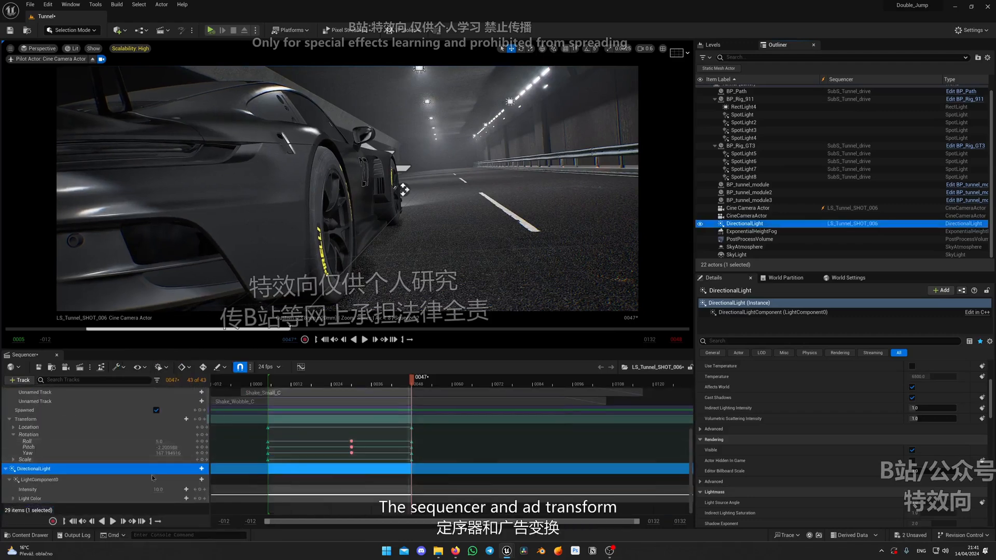
left_click(201, 468)
left_click(231, 418)
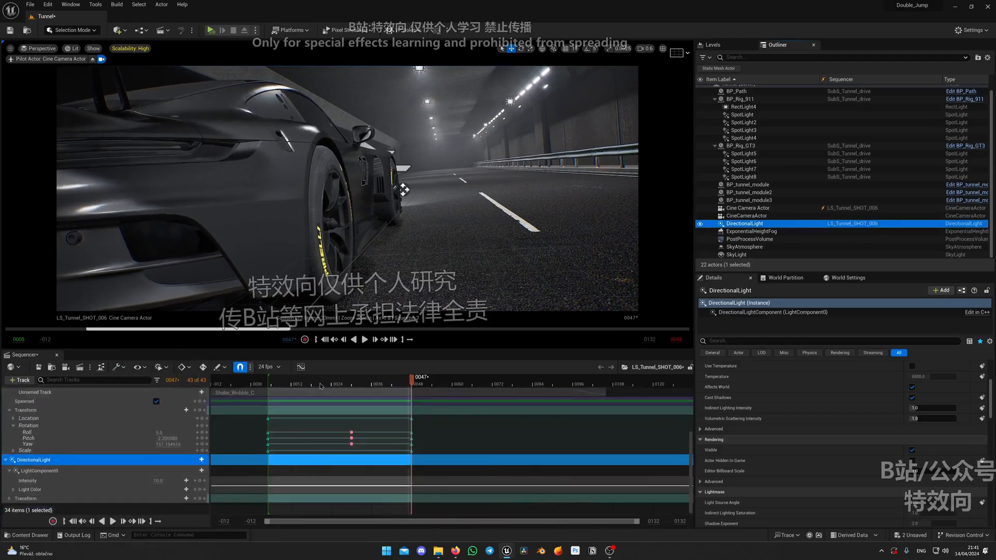
- Aim the DirectionalLight into the tunnel at frame 5 and key its transform and intensity there
left_click_drag(320, 386, 268, 386)
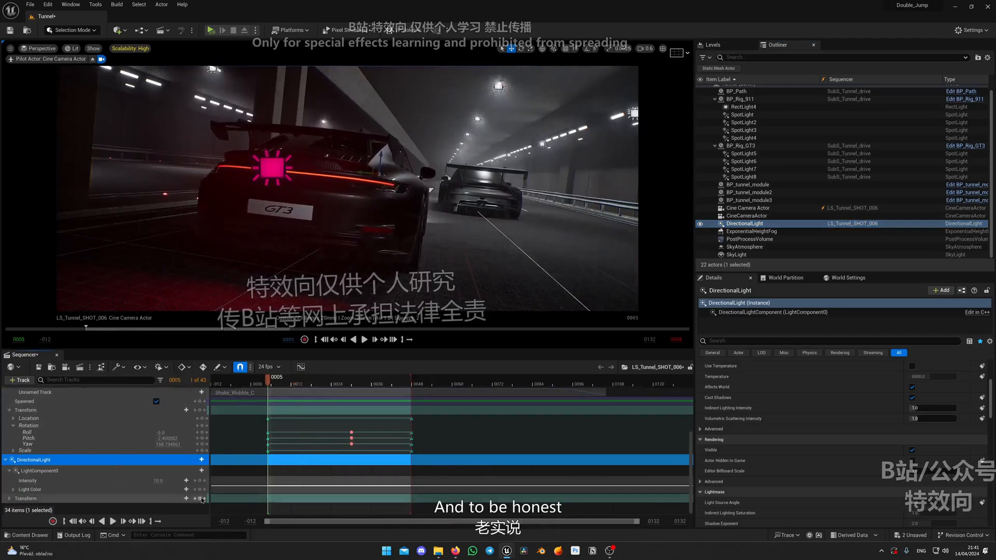
left_click(200, 499)
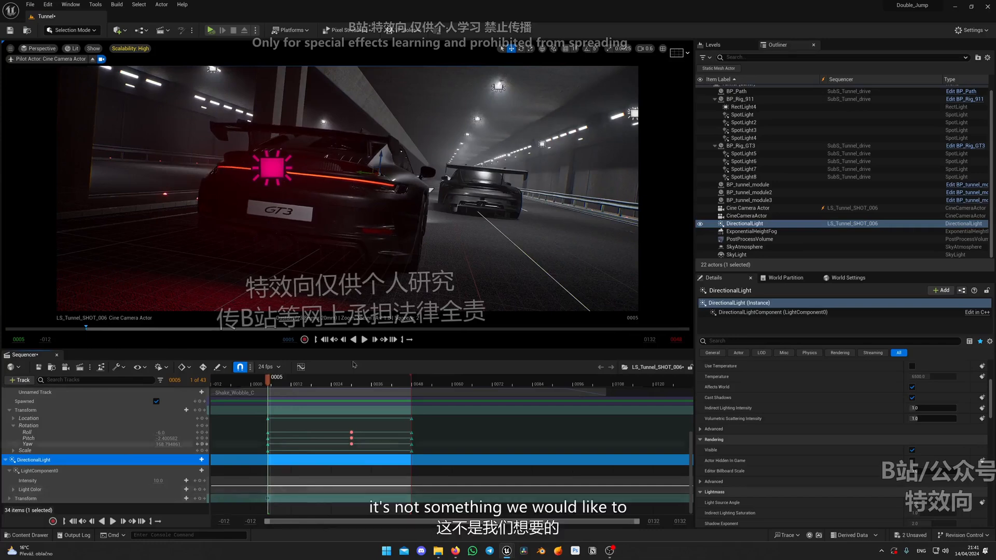
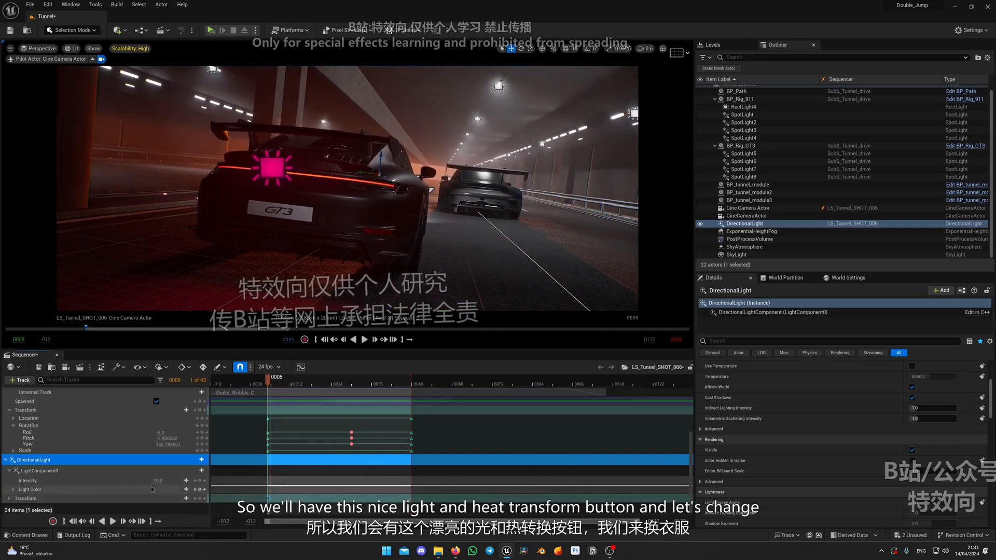
left_click(280, 481)
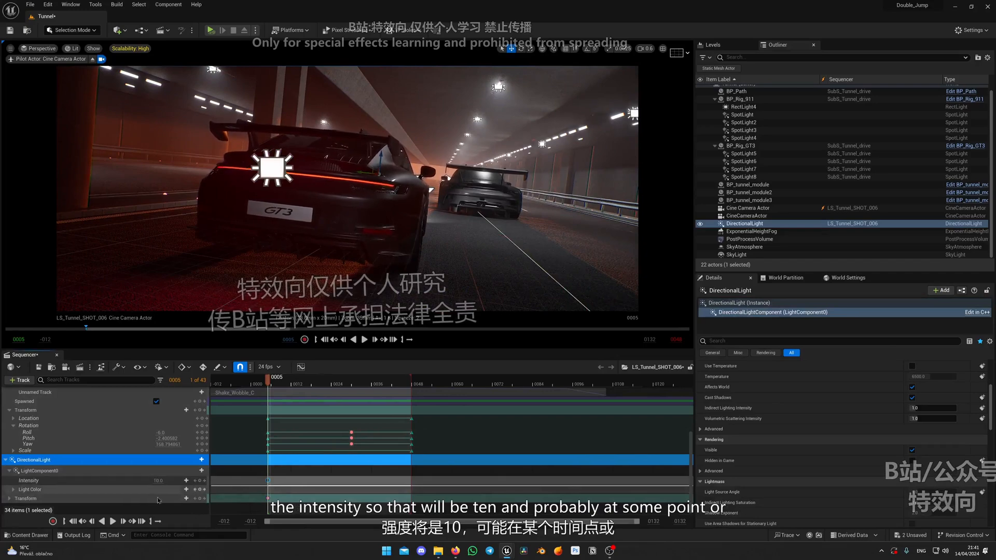
mouse_move(268, 379)
left_mouse_down()
mouse_move(340, 383)
mouse_move(264, 384)
left_mouse_up()
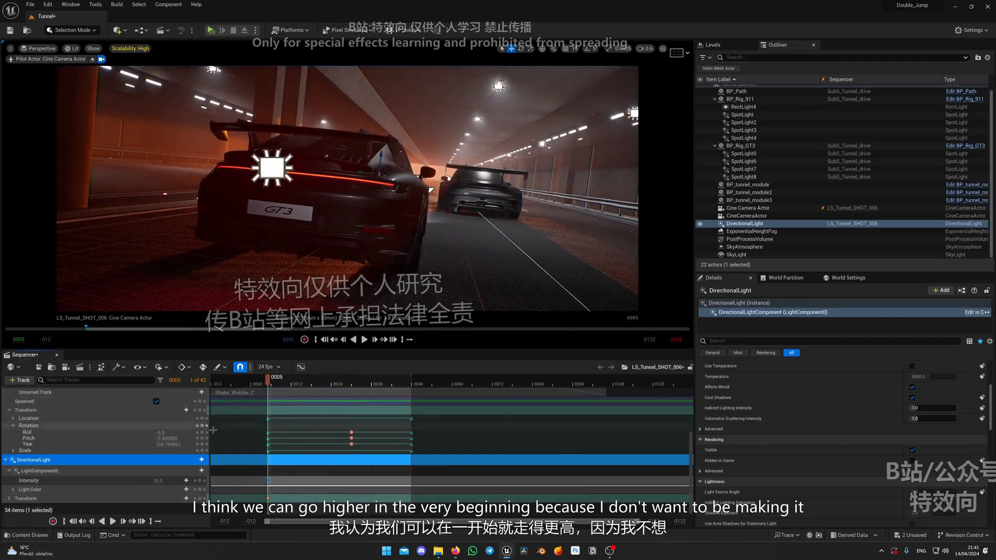
- Try an intensity of 150 for the DirectionalLight's key at frame 5, and settle on 50
left_click(158, 481)
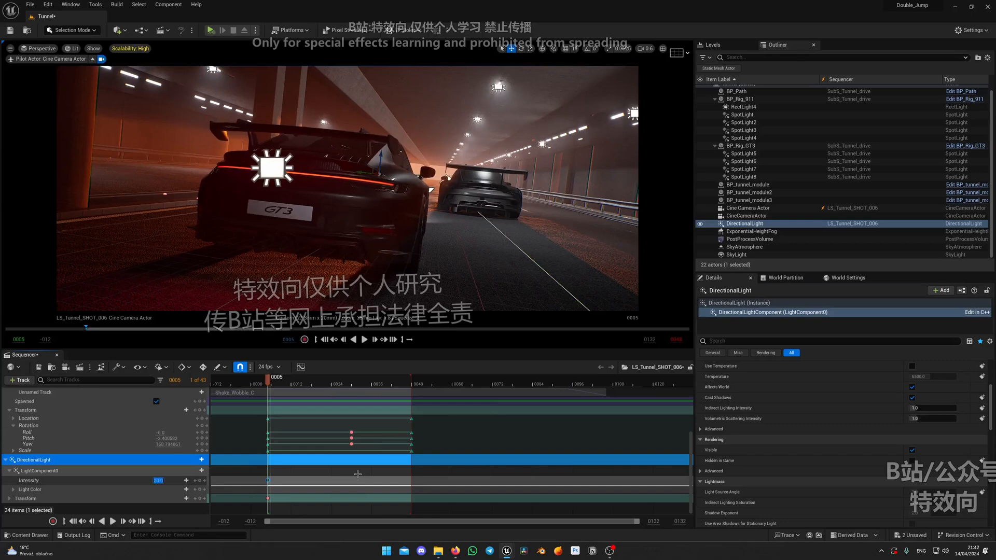
type("150")
key("Return")
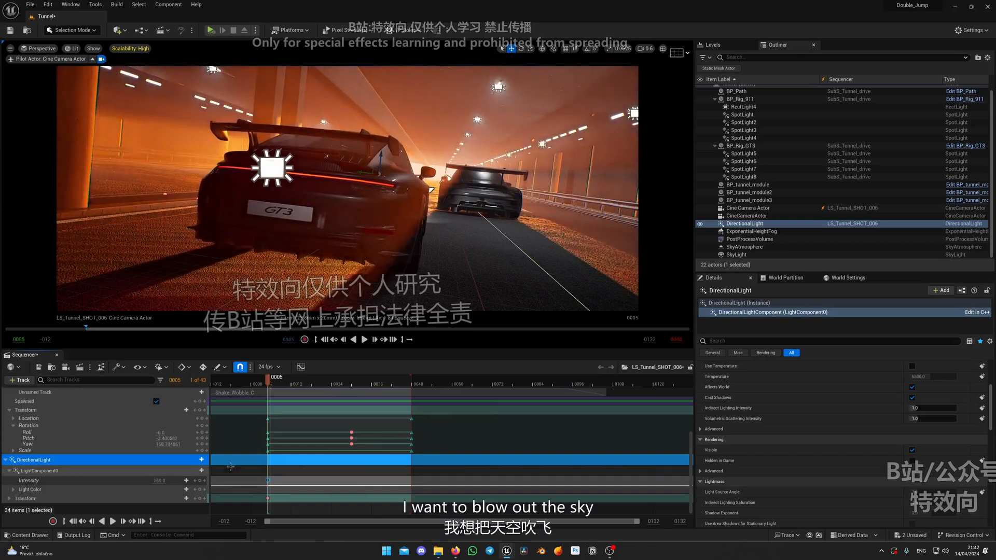
left_click(159, 480)
key("Return")
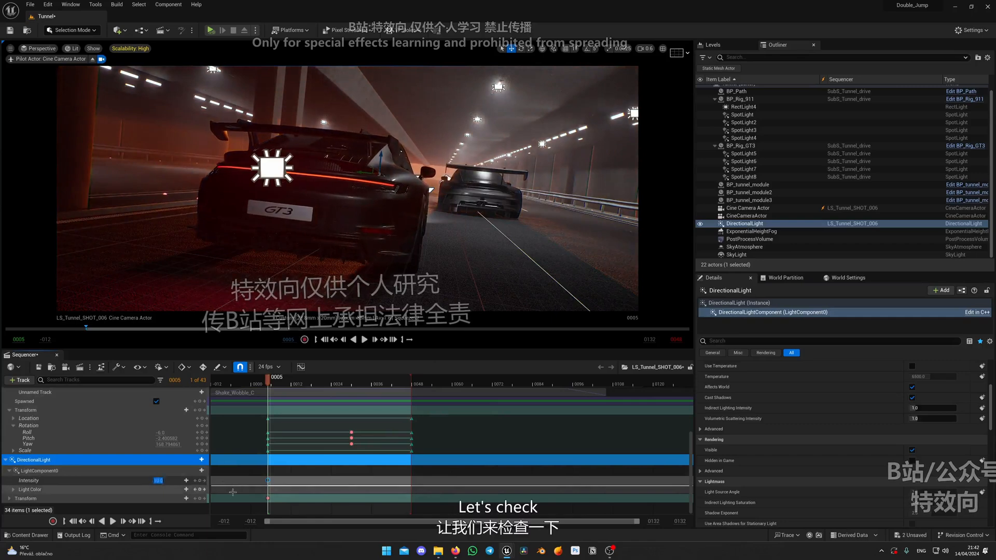
type("50")
key("Return")
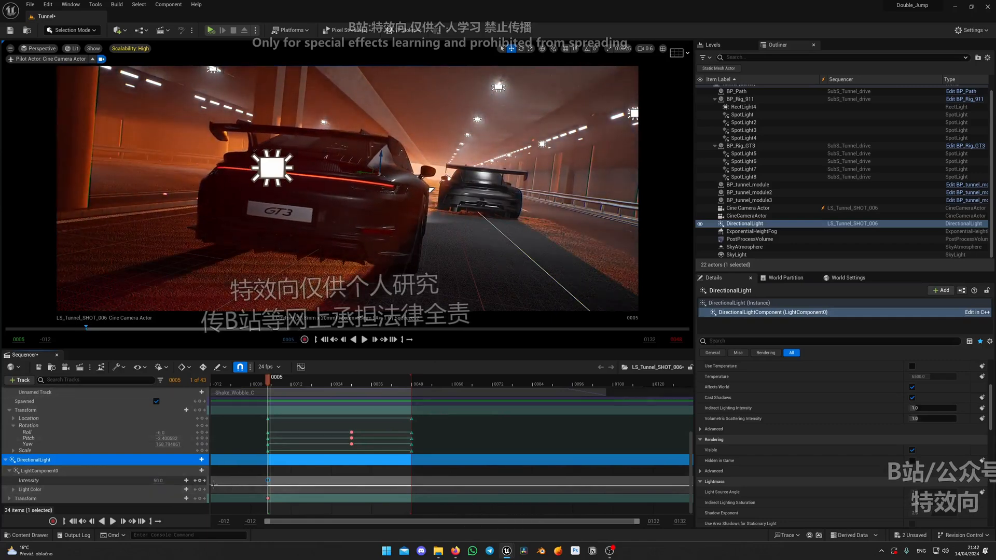
scroll(841, 457, "up", 5)
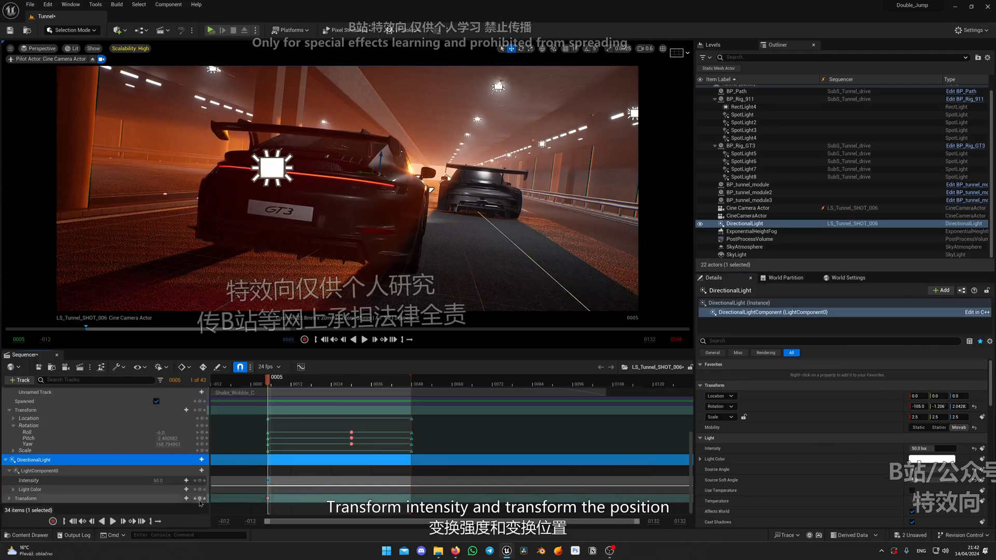
- Rotate the sun at frame 47 so it lights the tunnel differently, and key the DirectionalLight's intensity and transform
left_click_drag(272, 379, 426, 337)
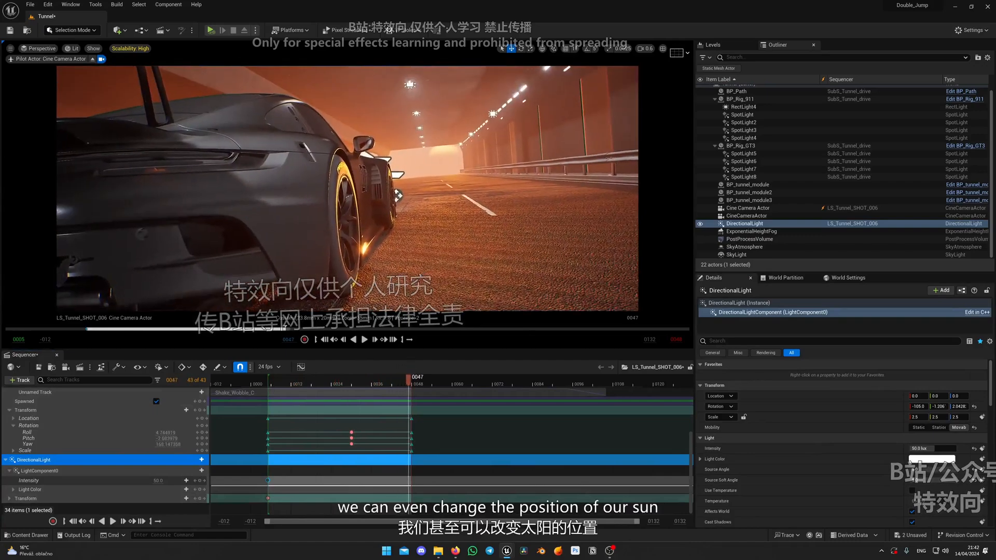
key("ctrl+l")
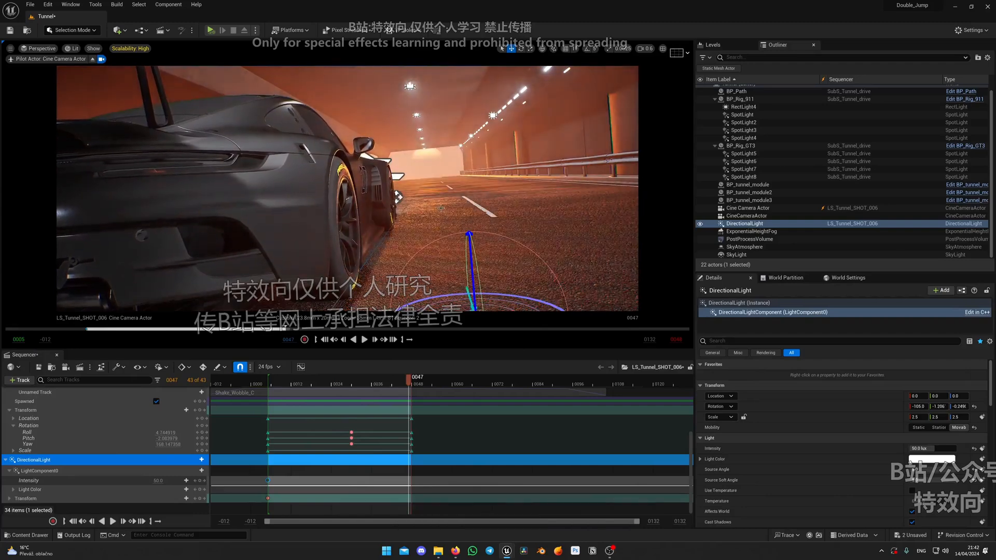
key("ctrl+l")
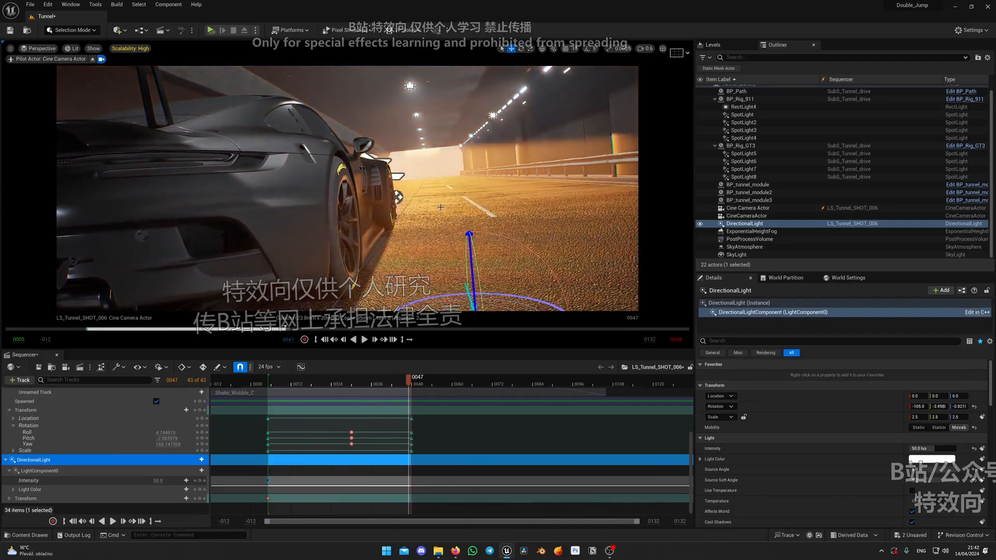
key("ctrl+l")
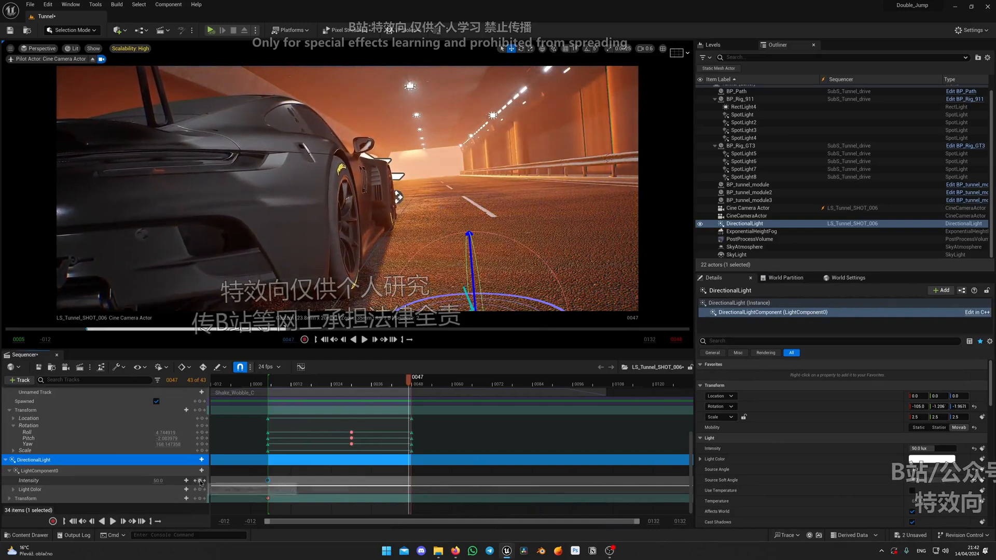
left_click(201, 481)
left_click(201, 499)
- Readjust the sun's rotation at frame 47 until warm light fills the tunnel beside the car
key("ctrl+l")
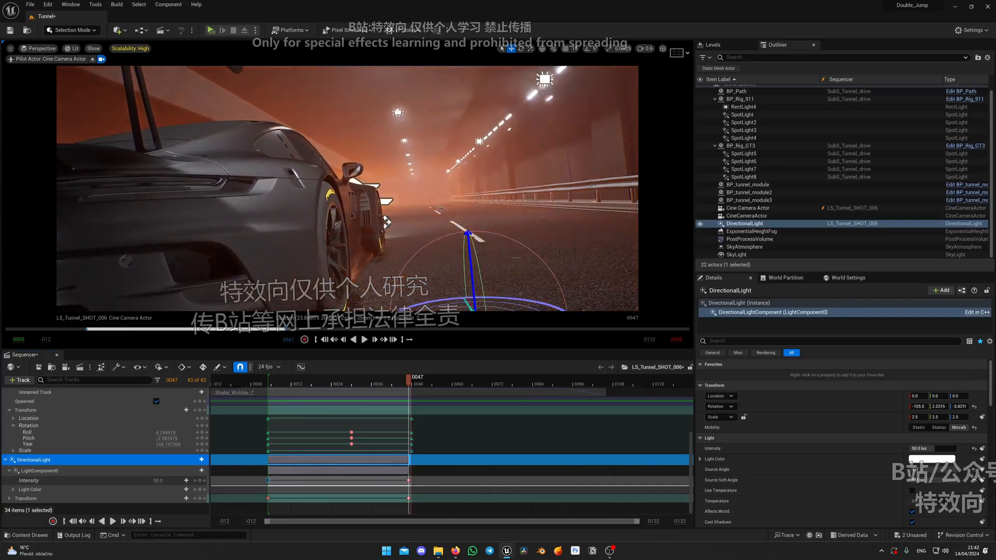
key("ctrl+l")
key("ctrl+l")
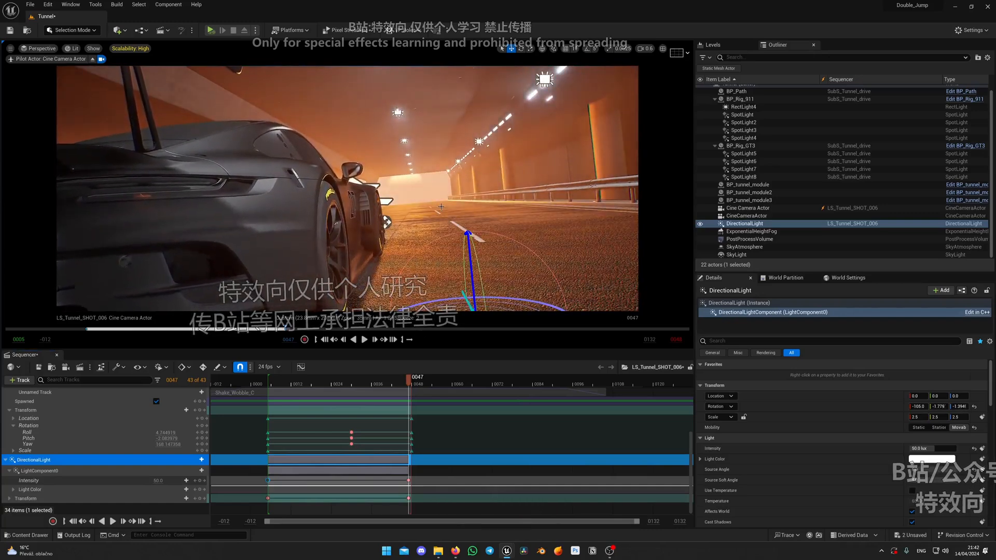
key("ctrl+l")
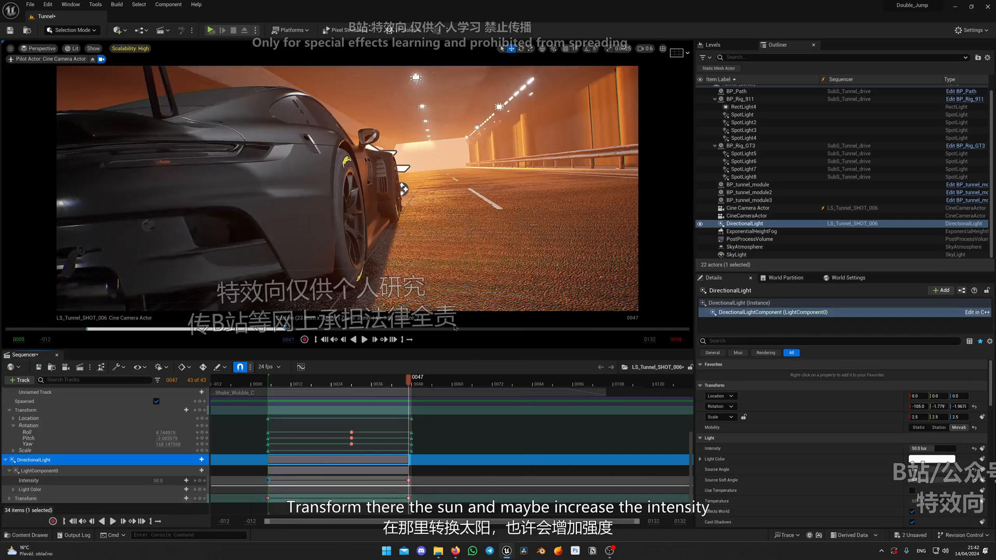
- Try an intensity of 100 for the DirectionalLight's key at frame 47, and settle on 200 lux
left_click(408, 480)
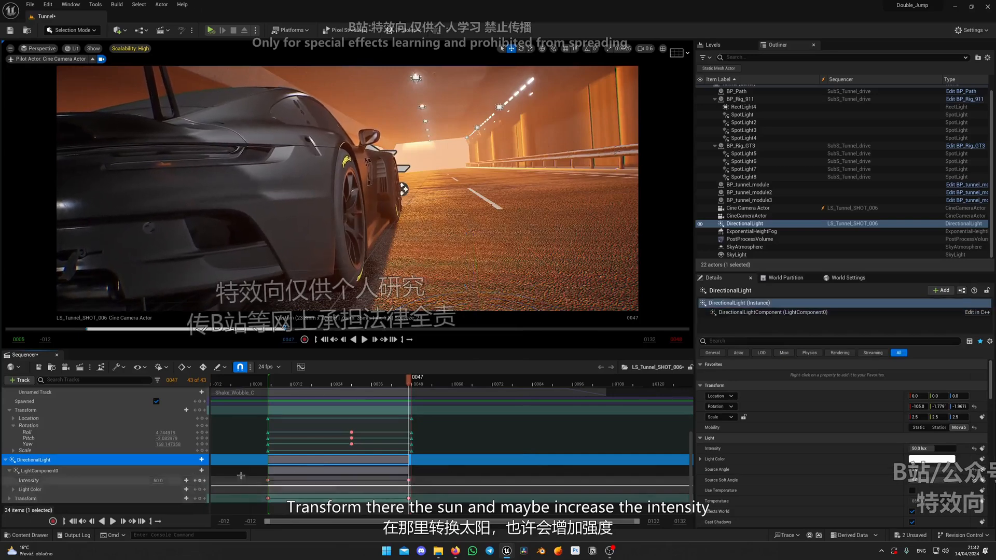
left_click(158, 481)
type("100")
key("Return")
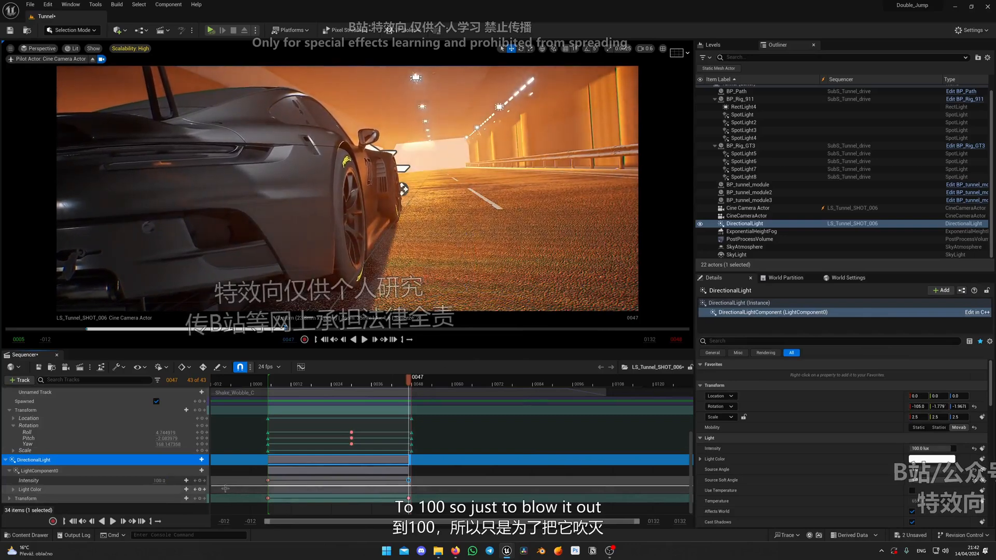
left_click_drag(159, 481, 118, 481)
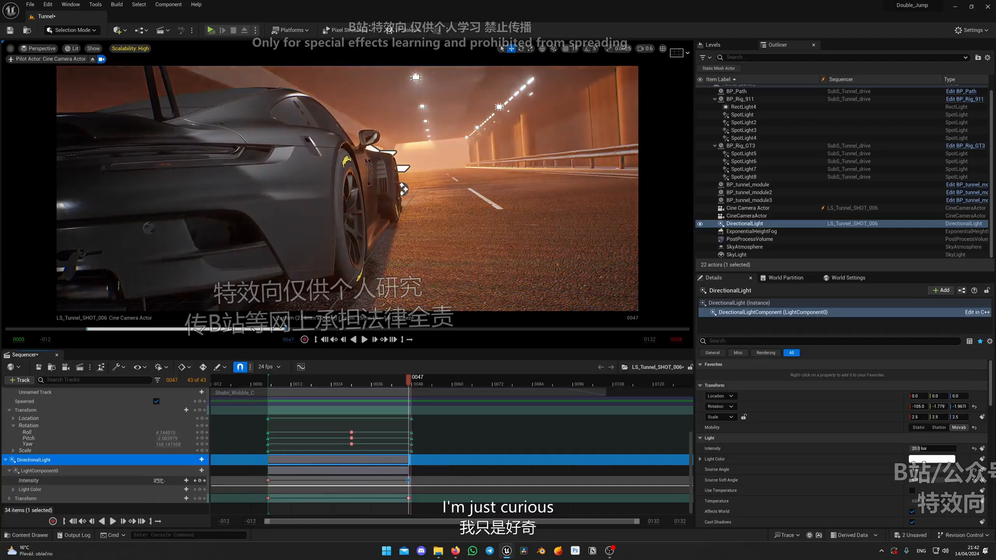
type("00")
key("Return")
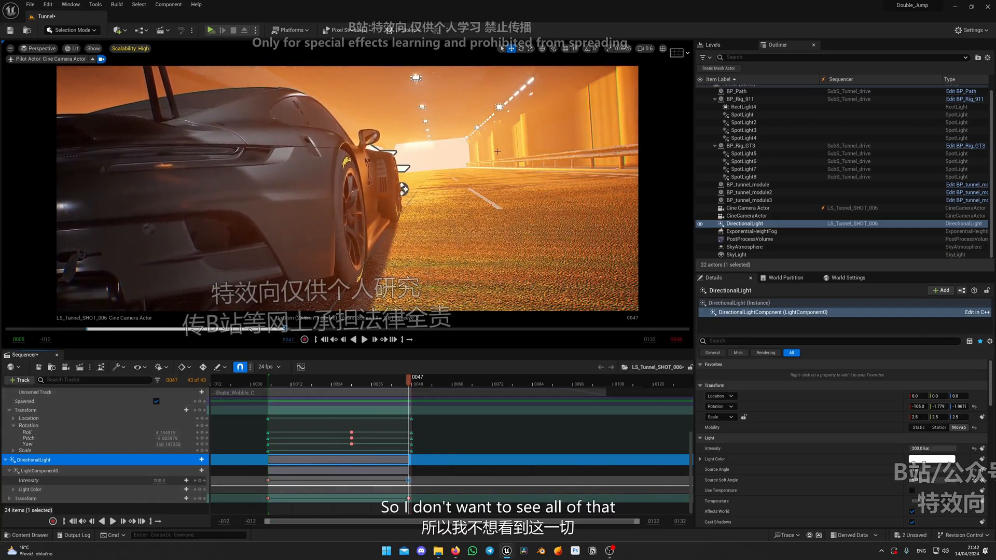
- Move the DirectionalLight's closing intensity and transform keys to about frame 50, just past the shot's end, and play back the shot
left_click(442, 480)
left_click_drag(408, 480, 422, 497)
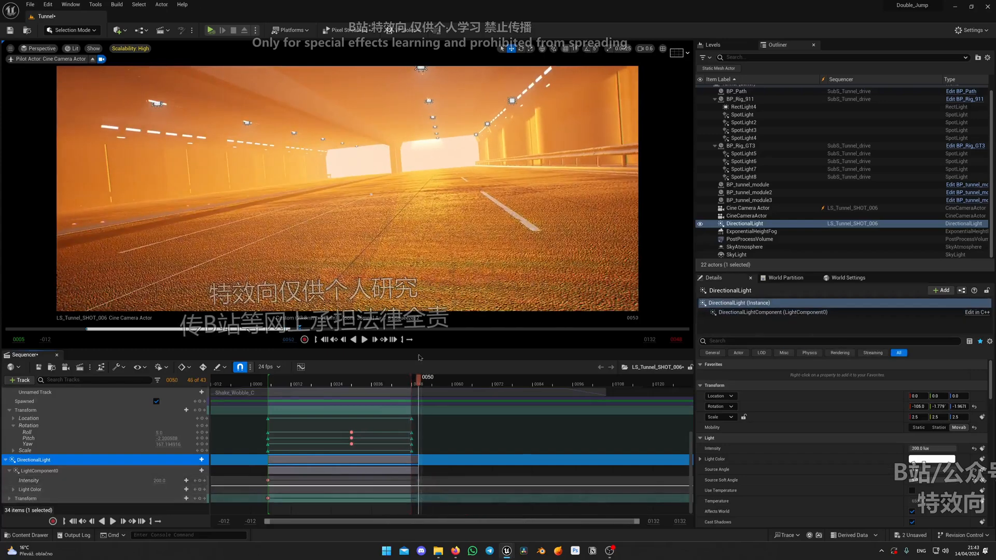
key("space")
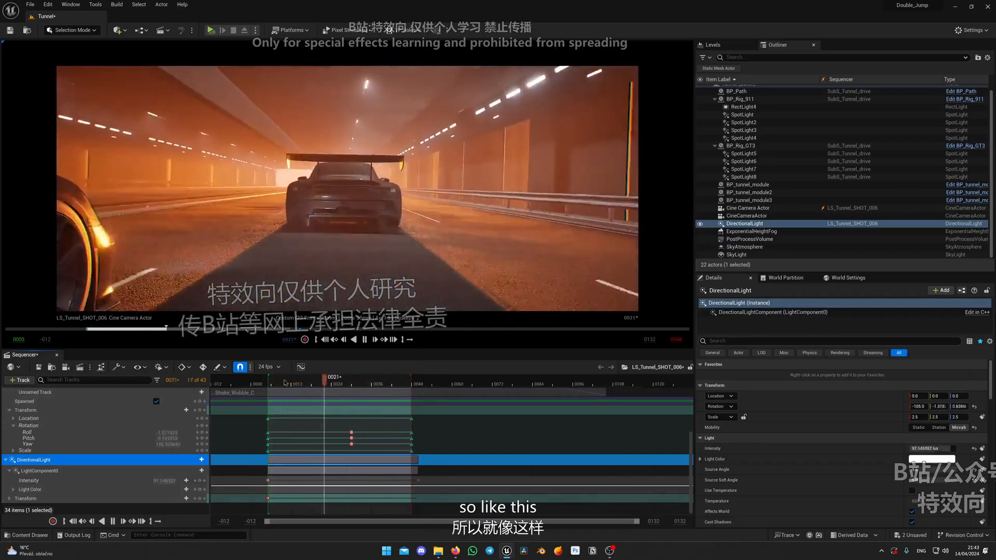
key("space")
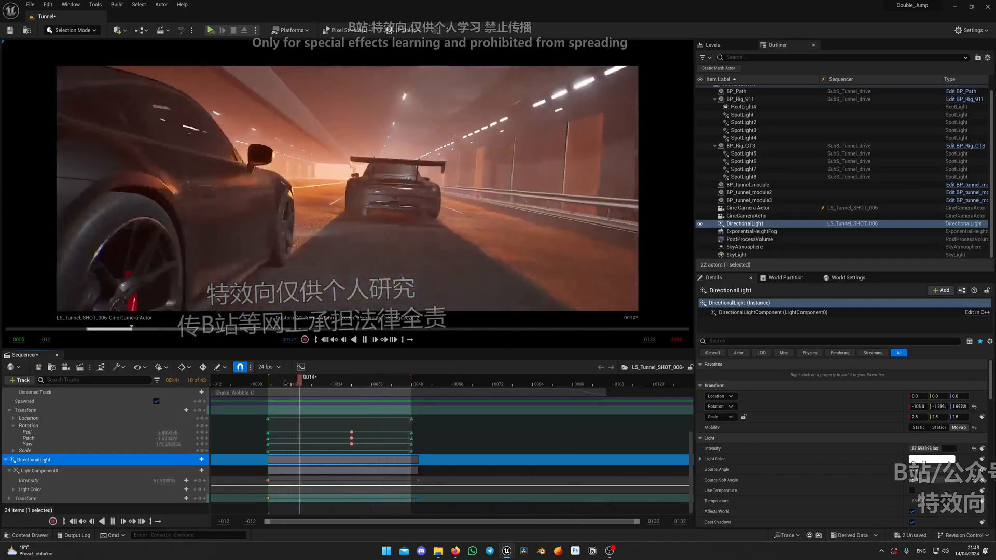
key("space")
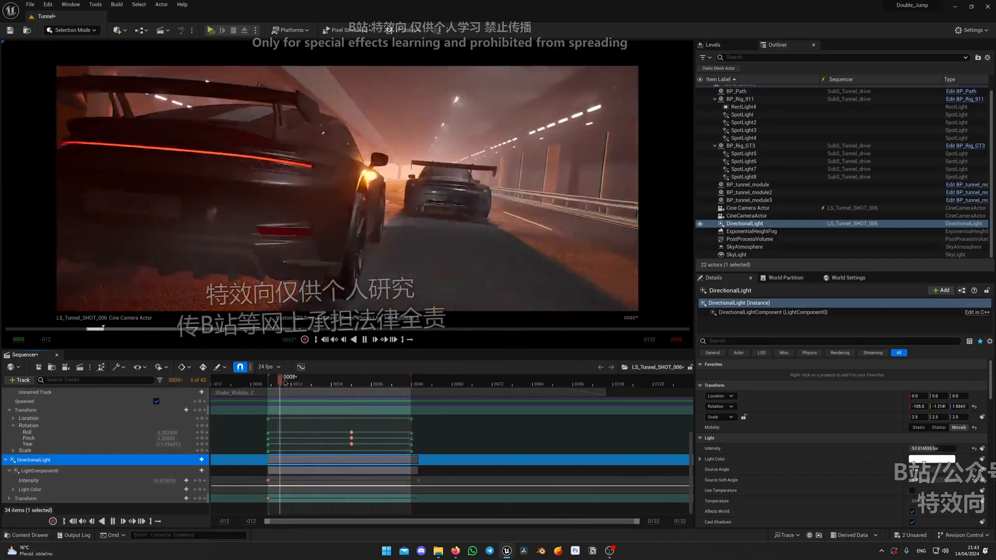
key("space")
- Raise the viewport scalability of all groups to Cinematic and replay the shot to review the lighting
left_click(142, 51)
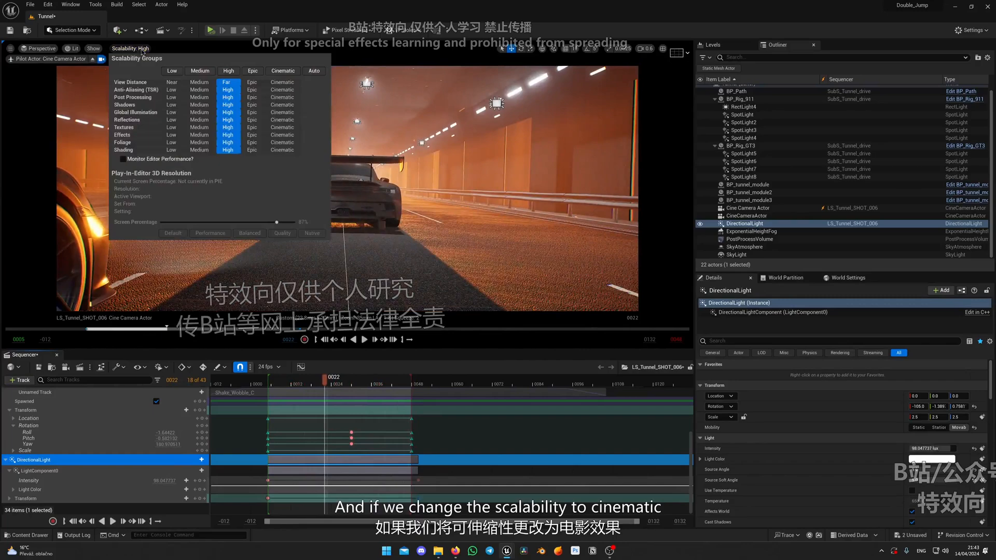
left_click(283, 71)
left_click(287, 381)
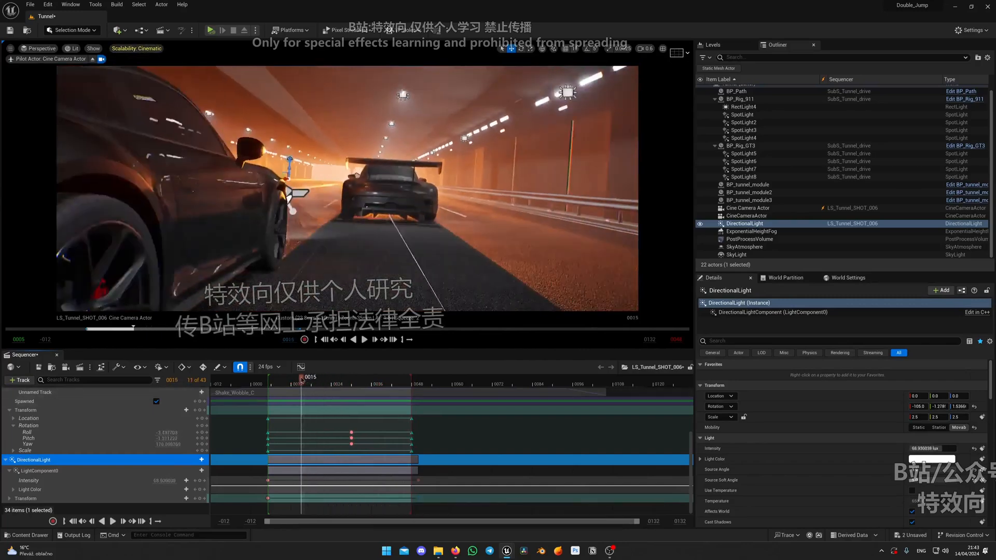
key("space")
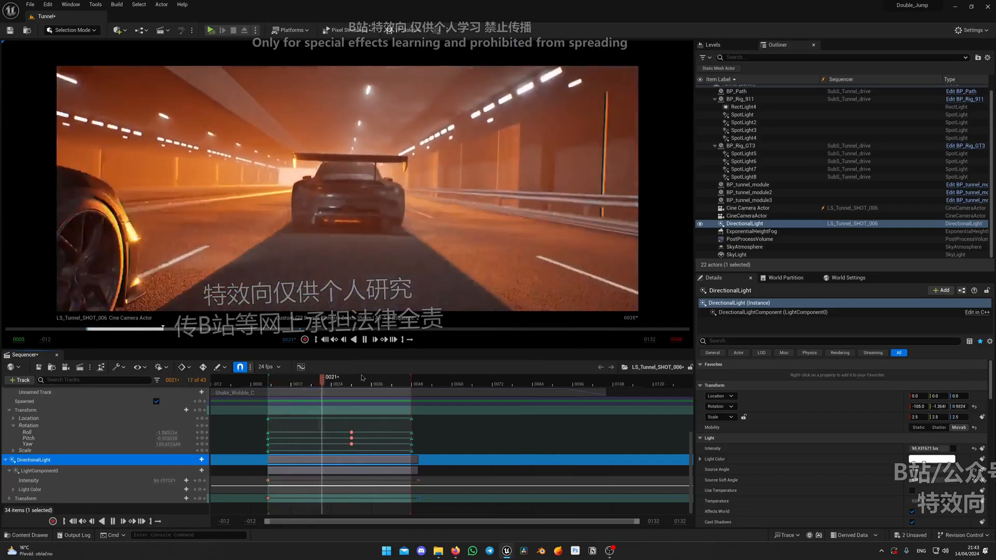
- Move the first Manual Focus Distance key of the SHOT_006 camera to the shot's start at frame 5
key("space")
left_click(287, 383)
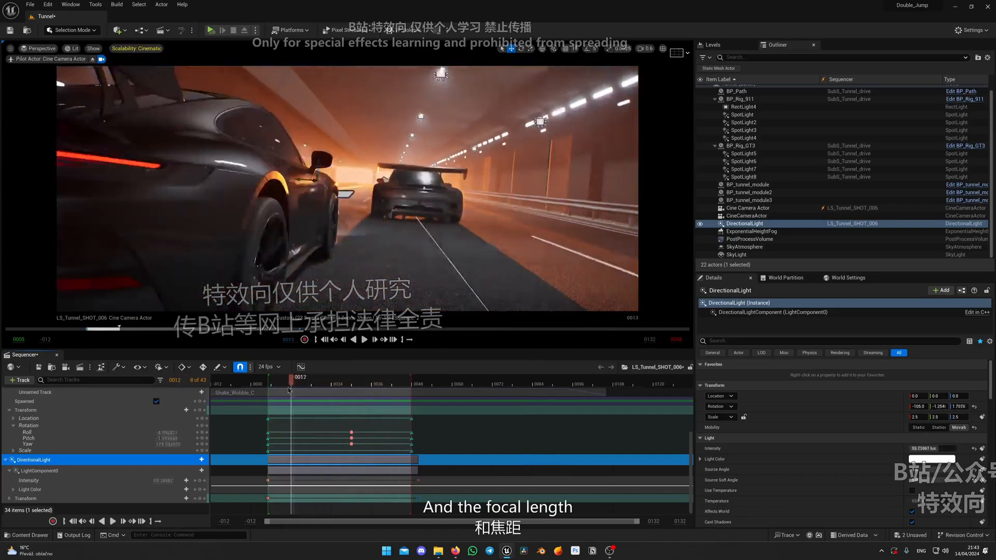
key("Up")
scroll(155, 416, "up", 5)
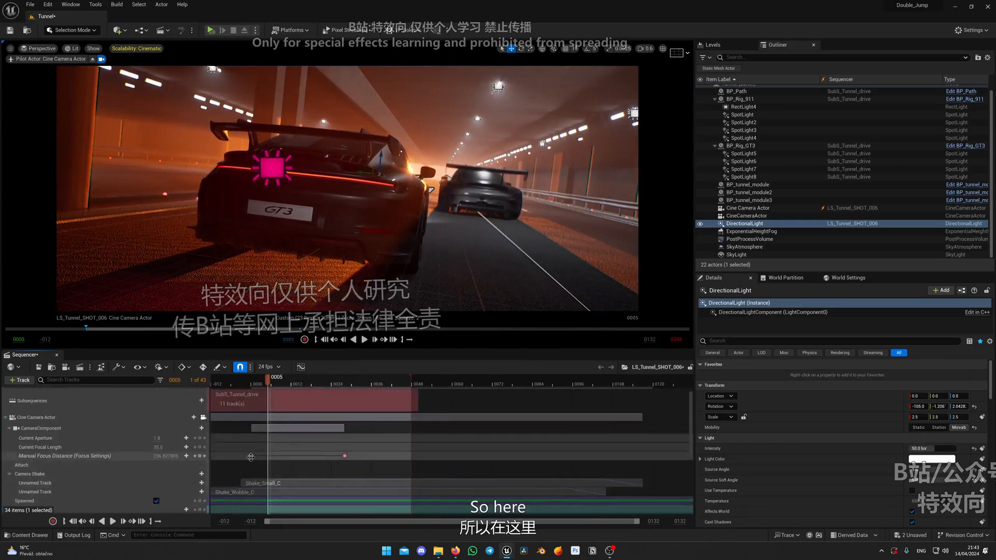
scroll(251, 459, "up", 2)
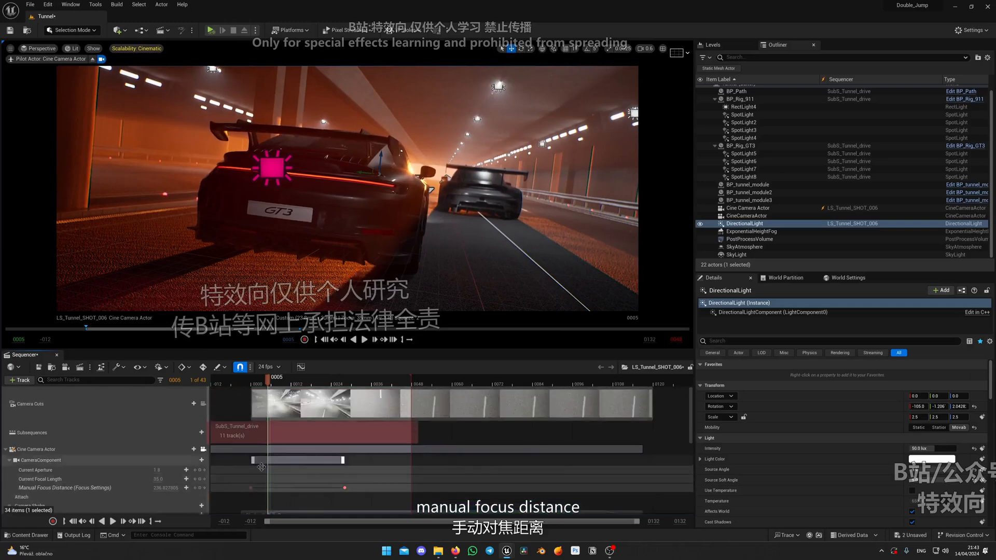
left_click_drag(250, 488, 268, 488)
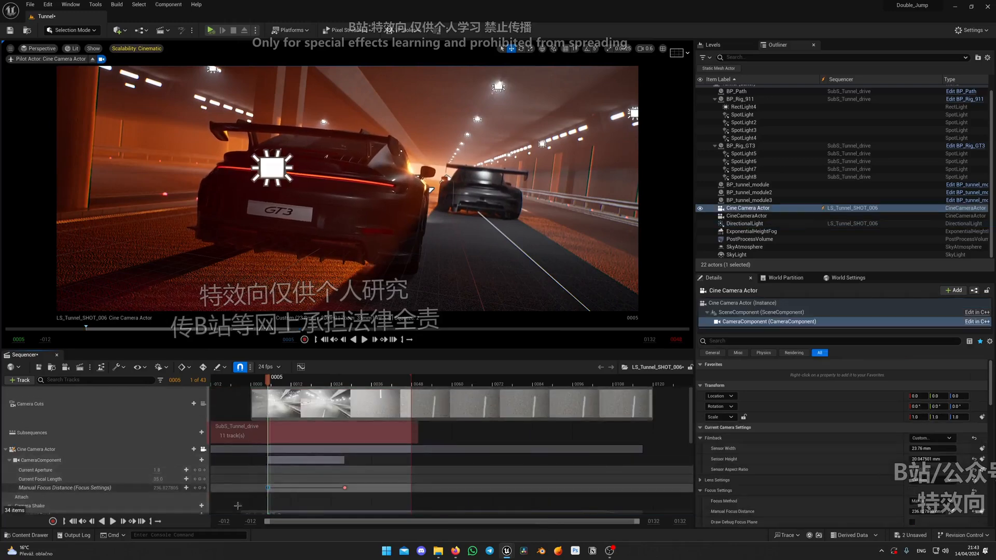
- Add a Manual Focus Distance key at frame 24 and delete the old key just after it
left_click_drag(269, 379, 334, 383)
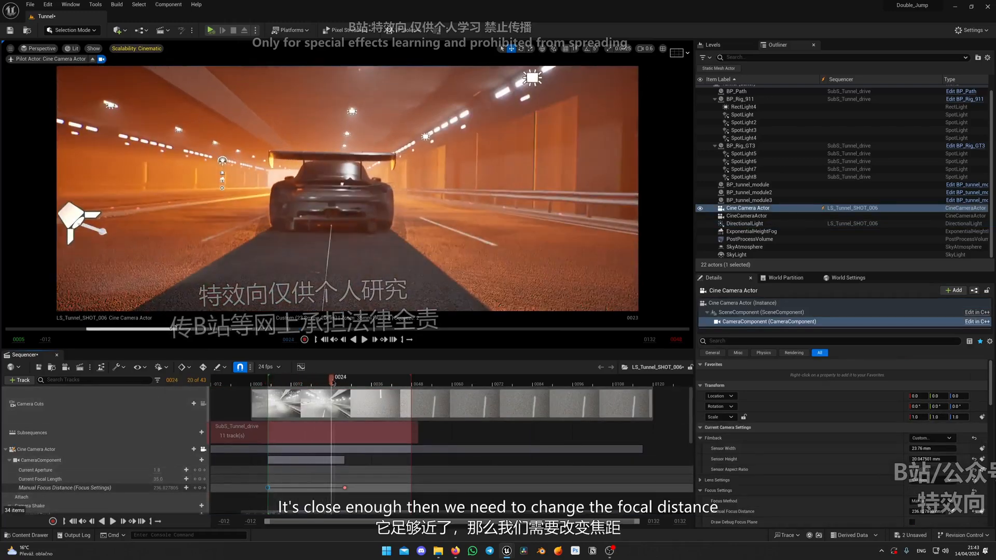
left_click(200, 488)
left_click(345, 487)
key("Delete")
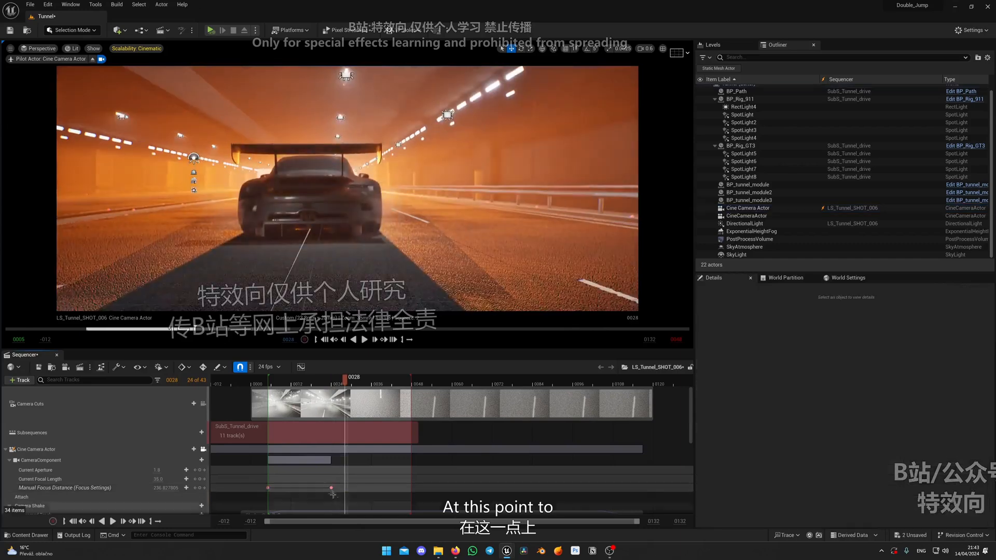
- Set the frame 24 Manual Focus Distance to about 636.79 cm by sampling the rear of the car ahead, and play the shot back
left_click(331, 488)
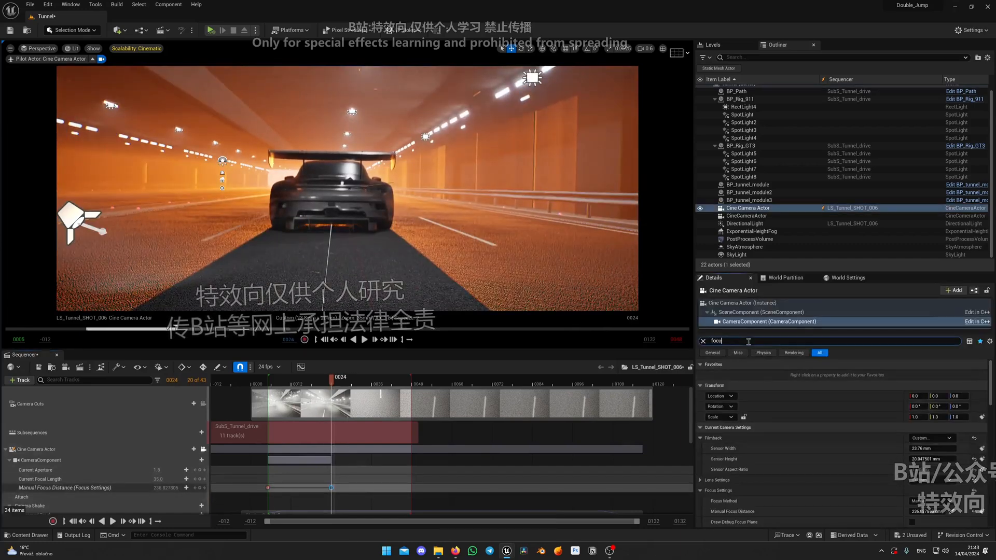
left_click(343, 197)
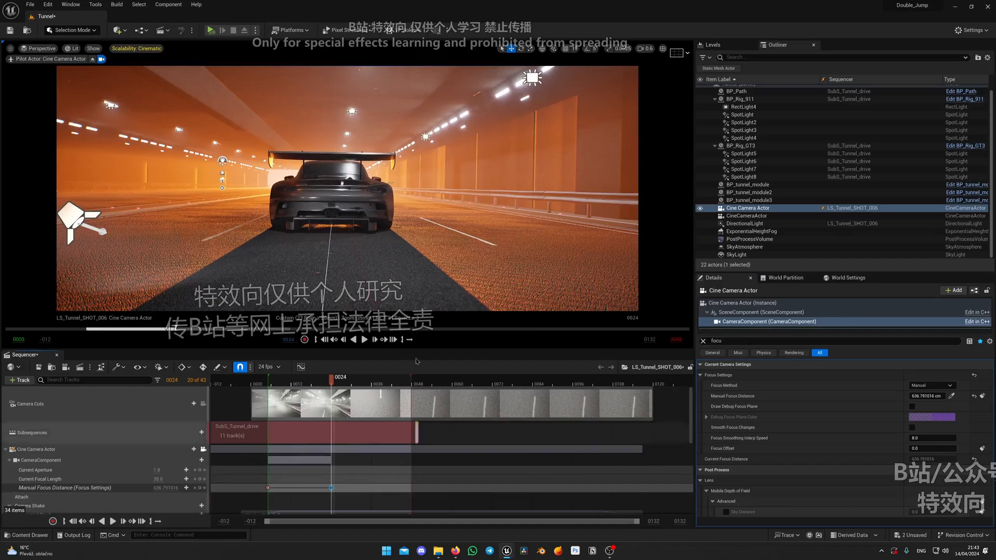
left_click_drag(330, 377, 273, 391)
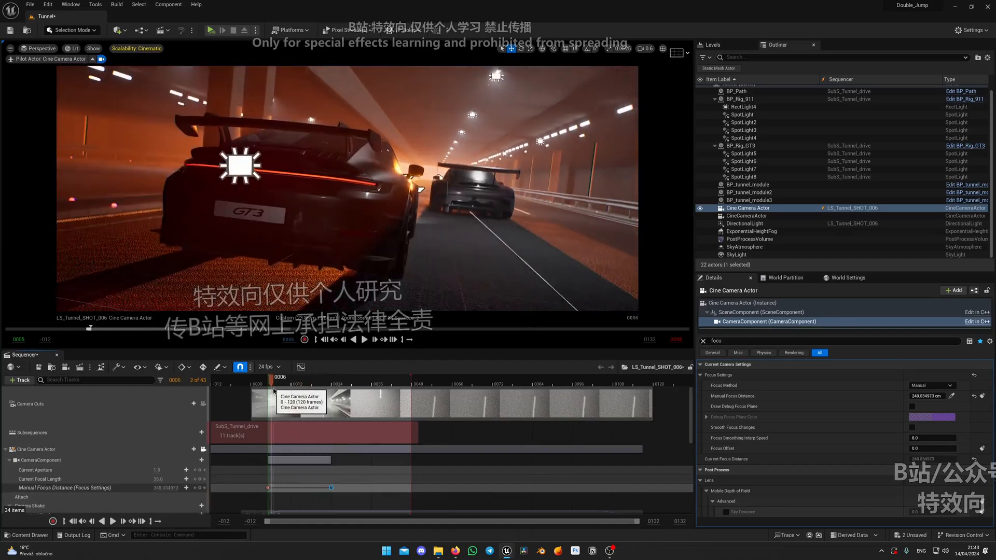
key("space")
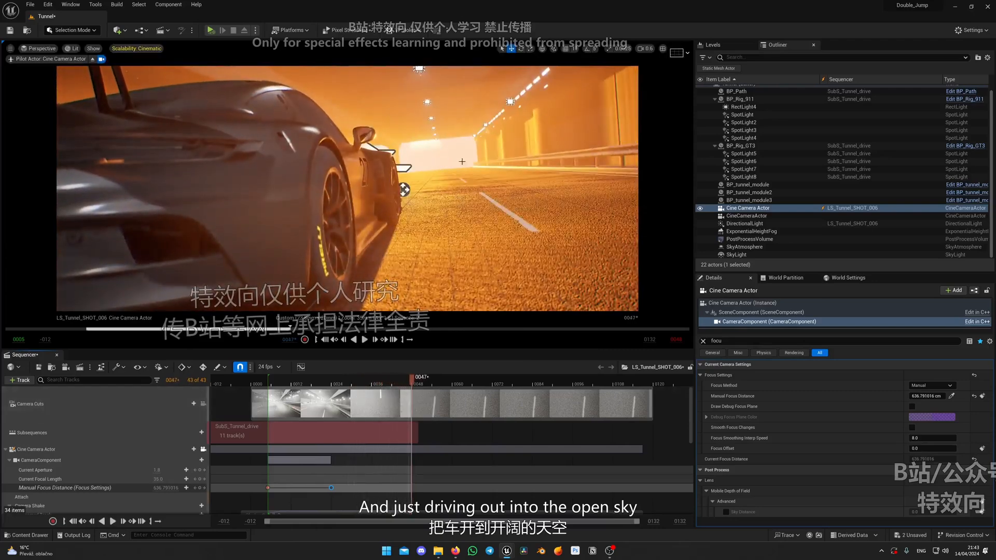
- Open the LS_Tunnel_SHOT_005 sequence and delete both Manual Focus Distance keys of its camera
key("ctrl+space")
left_click(632, 402)
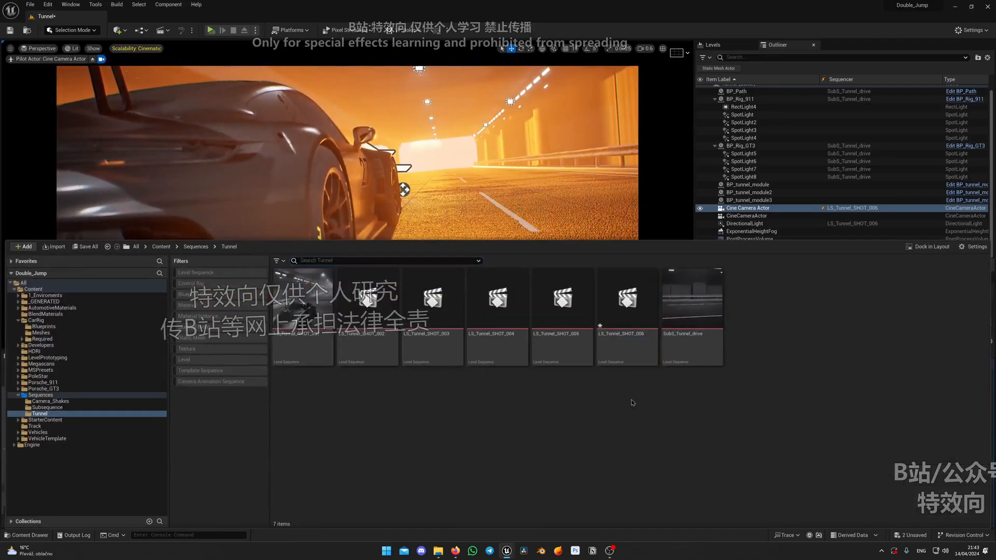
double_click(563, 311)
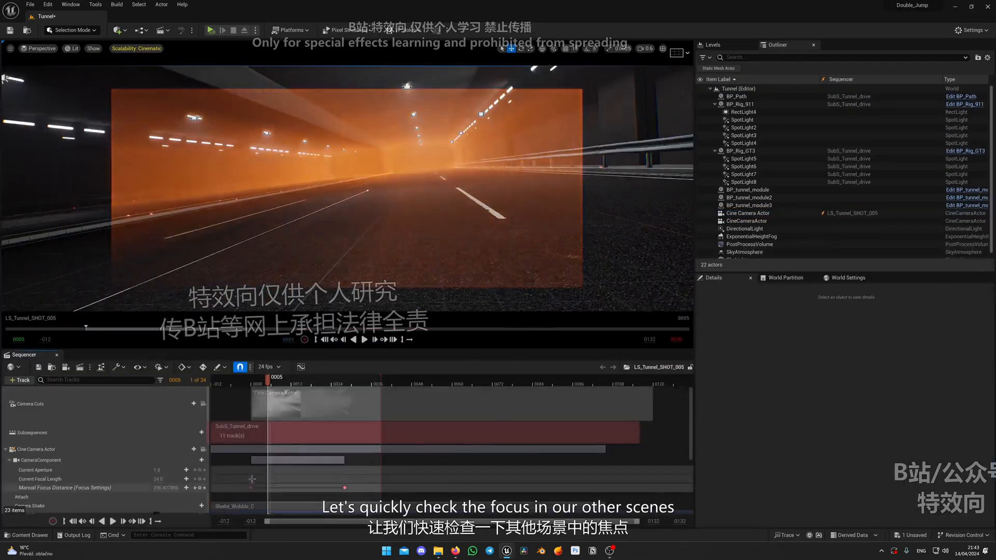
key("space")
key("space")
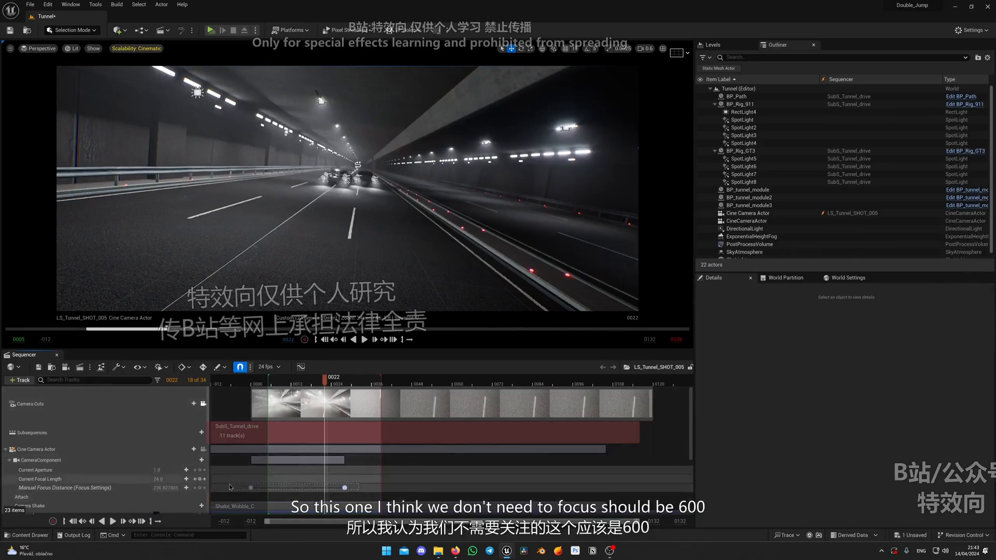
key("Delete")
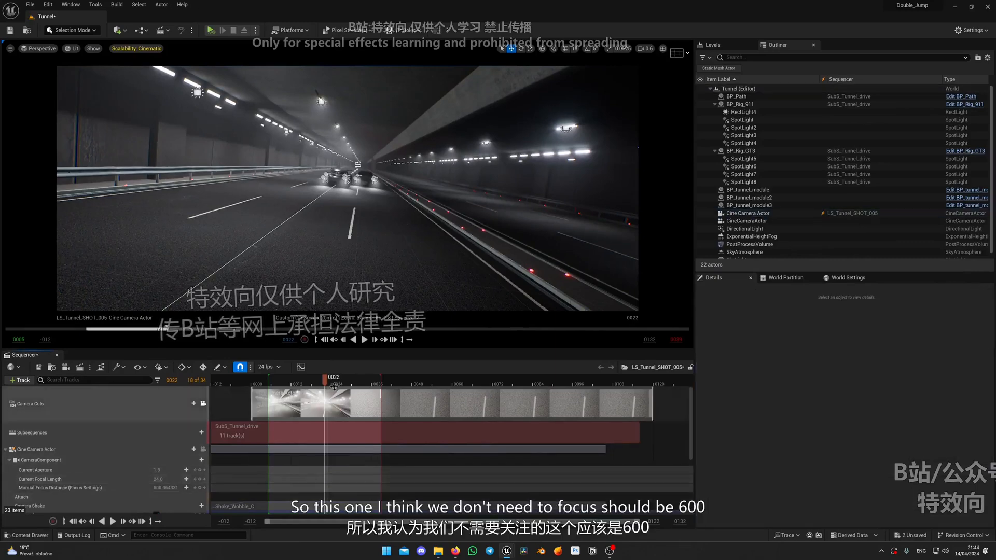
- Play LS_Tunnel_SHOT_005 through twice to check the focus on the approaching cars
key("space")
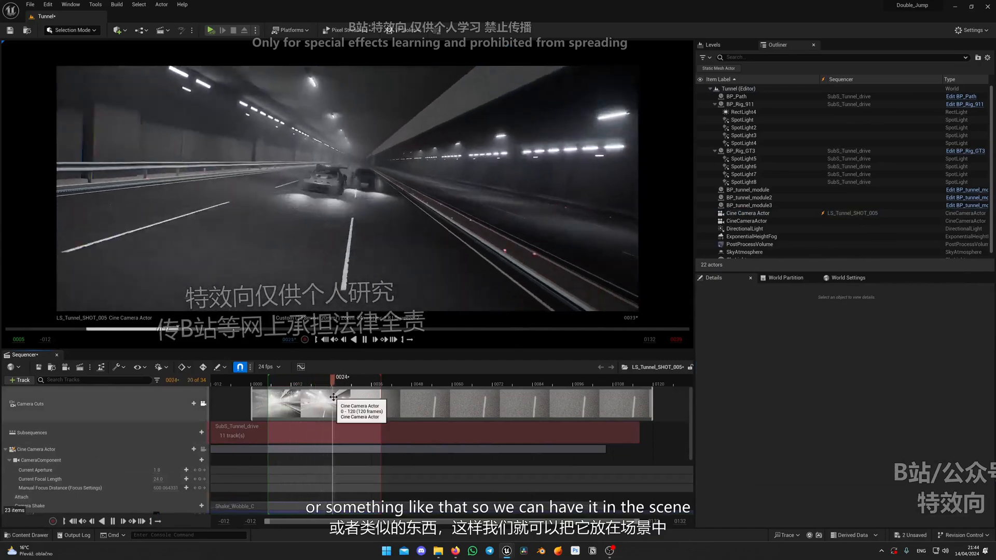
key("space")
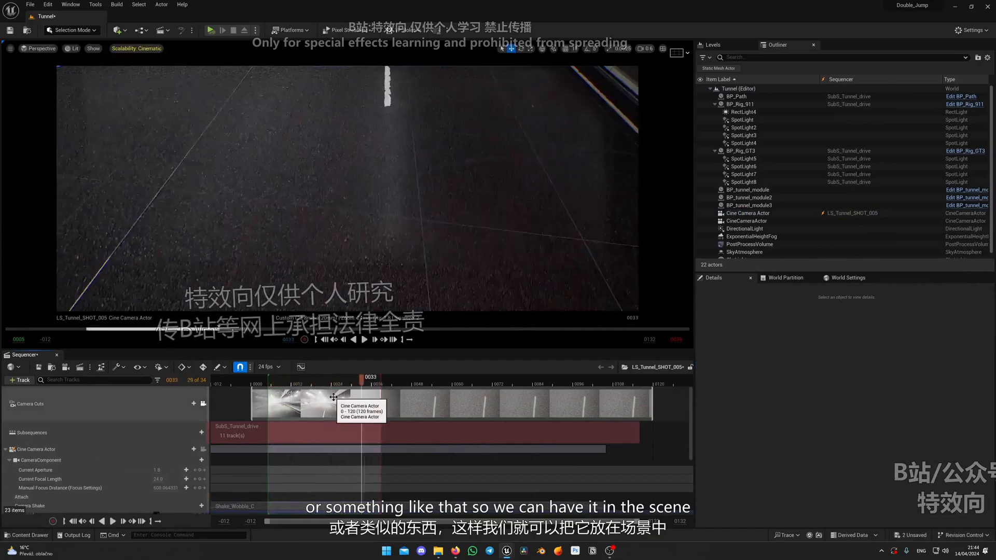
key("space")
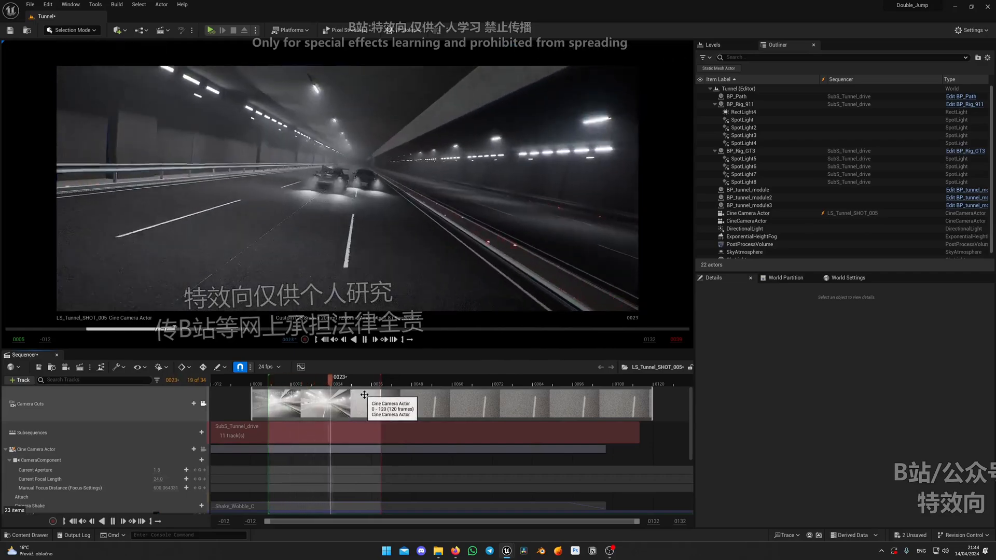
key("space")
- Open the LS_Tunnel_SHOT_004 sequence and play the shot through to check its focus
key("ctrl+space")
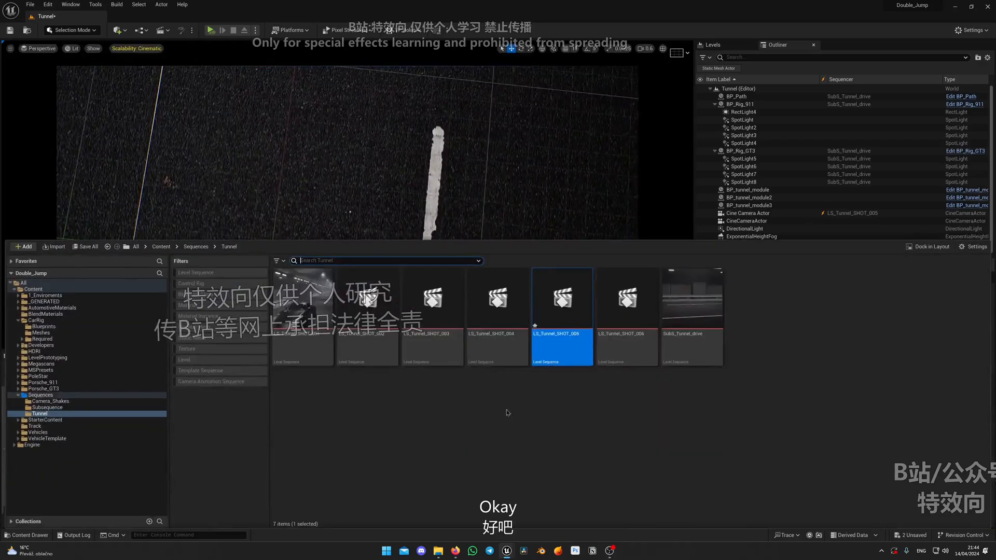
double_click(497, 311)
key("space")
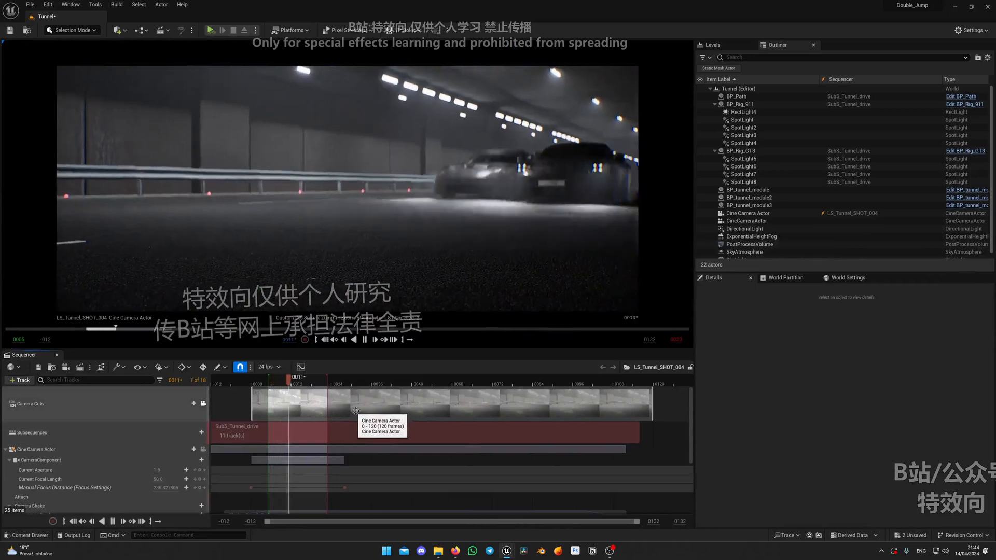
key("space")
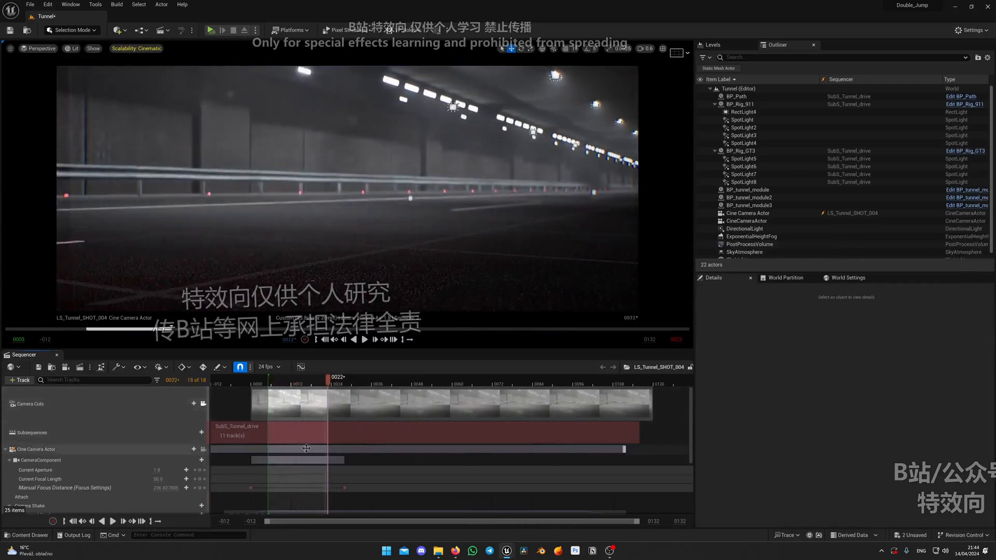
- Pilot the SHOT_004 camera, turn it toward the oncoming cars, and key its transform at frame 5
scroll(306, 448, "down", 3)
left_click_drag(327, 384, 268, 387)
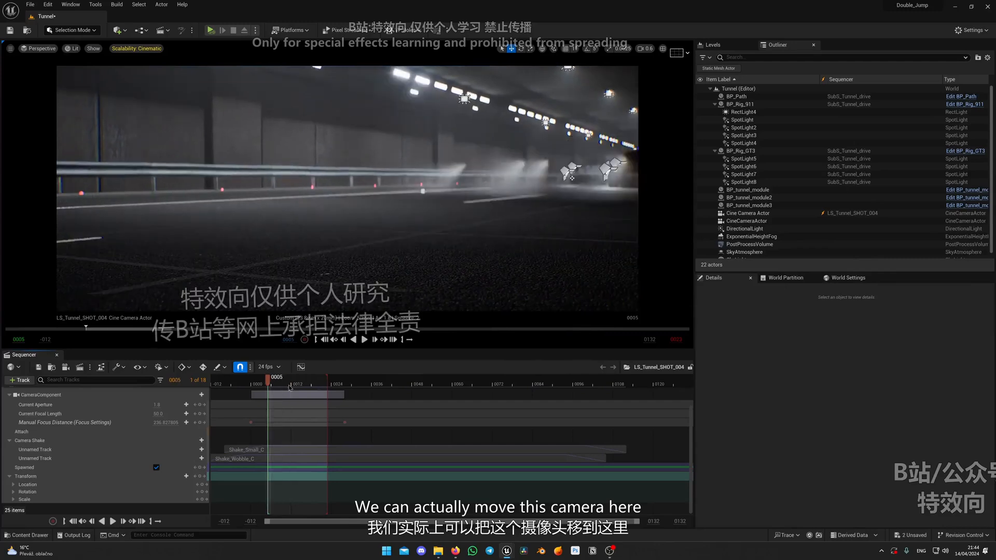
left_click(202, 476)
scroll(188, 455, "up", 1)
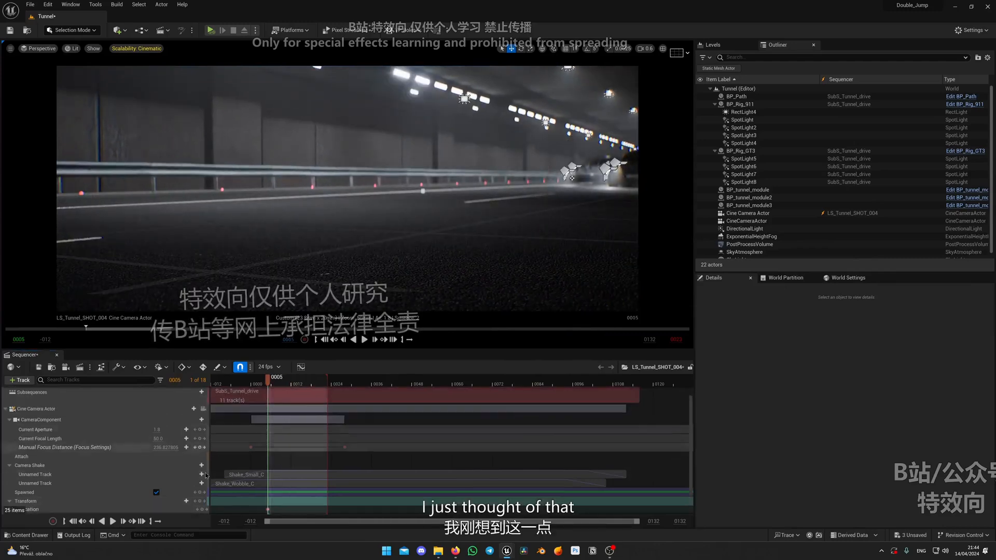
left_click(203, 409)
right_click_drag(346, 207, 420, 207)
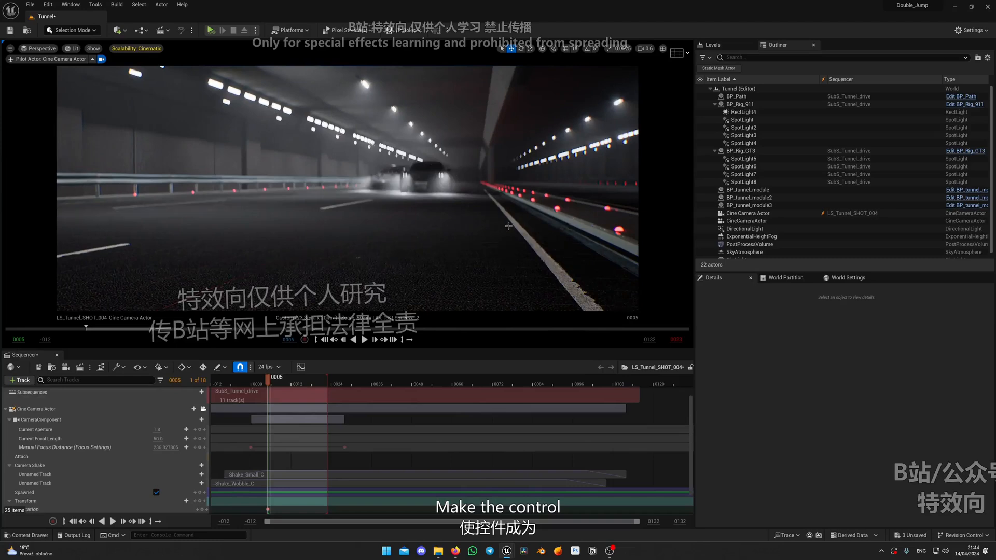
right_click_drag(508, 225, 519, 211)
scroll(132, 482, "down", 1)
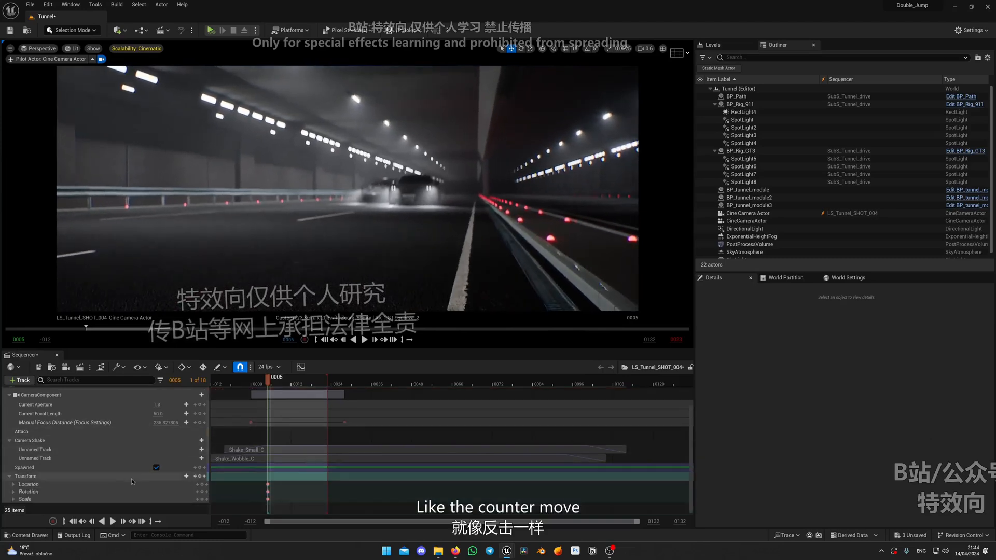
left_click(200, 476)
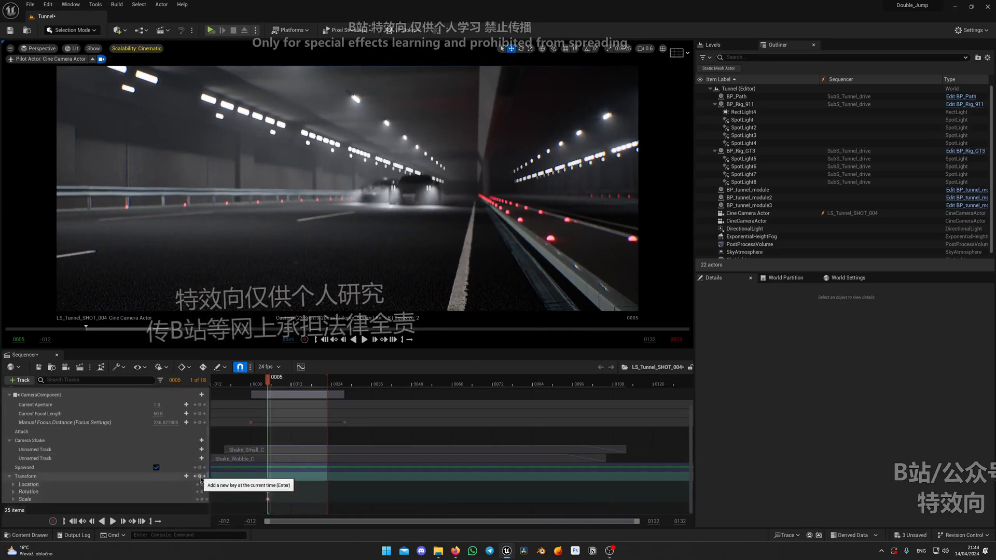
- Set the interpolation of the camera's frame 5 transform keys to Linear
left_click_drag(276, 506, 261, 480)
right_click(267, 491)
left_click(278, 420)
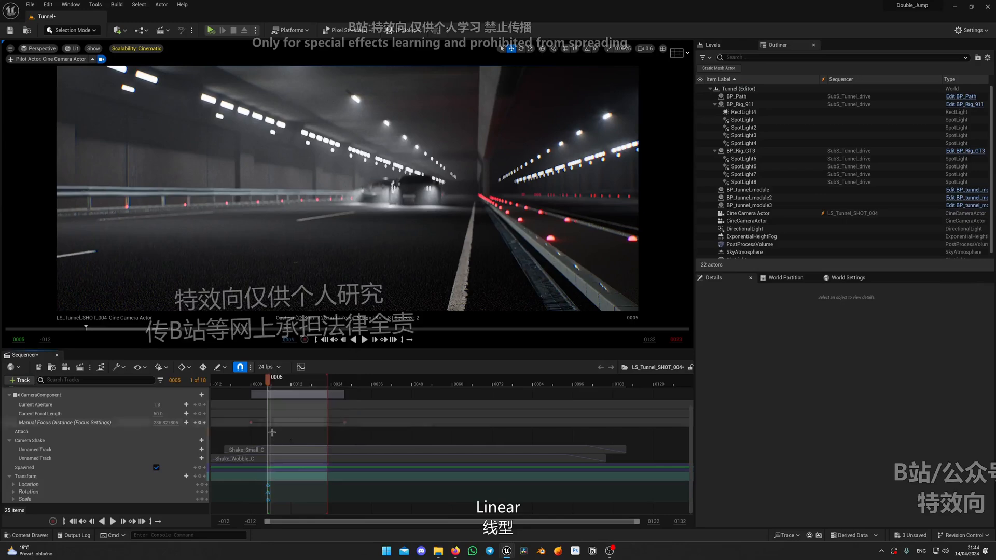
- Play the shot back, then reposition the camera at frame 5 to show more road ahead of the oncoming cars
key("space")
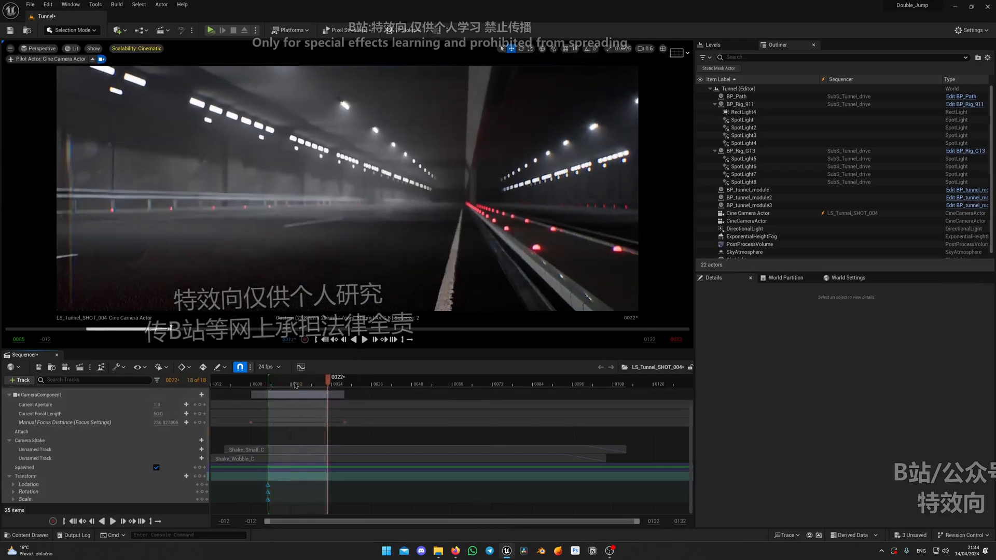
left_click(294, 384)
left_click(197, 485)
scroll(346, 188, "up", 1)
right_click_drag(346, 189, 355, 182)
key("q")
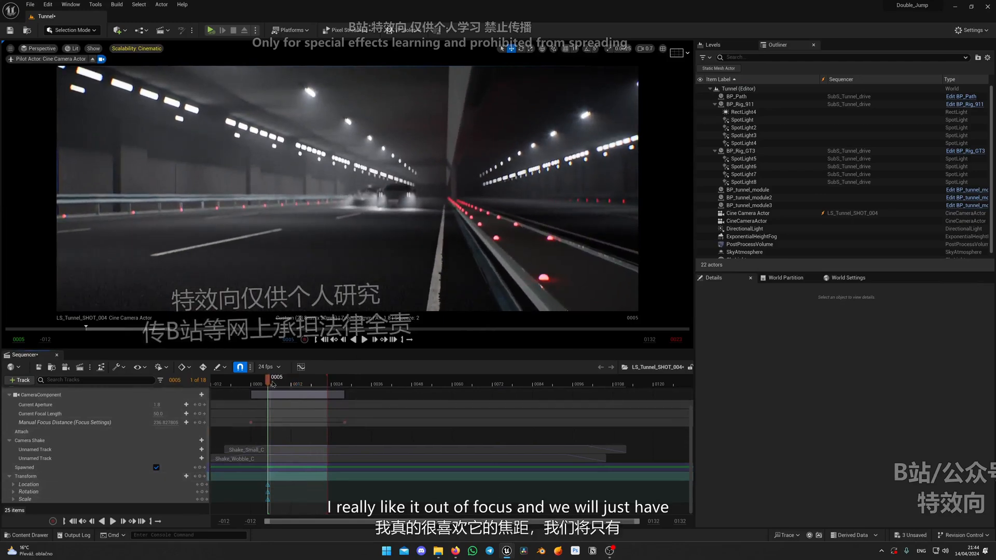
- At frame 22, turn the camera around to face the departing cars and key its transform
left_click_drag(273, 384, 327, 383)
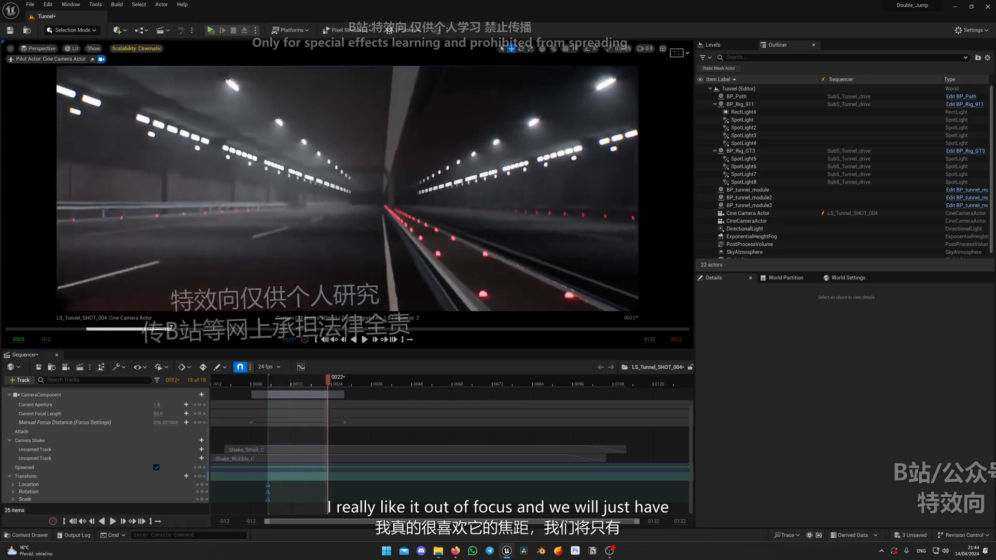
right_click_drag(347, 188, 142, 178)
scroll(270, 188, "up", 1)
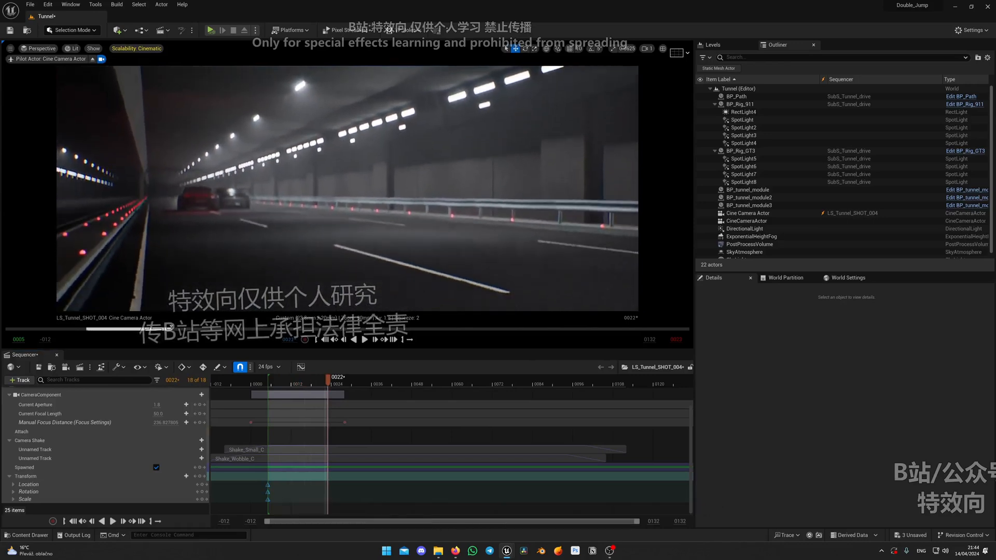
left_click(200, 476)
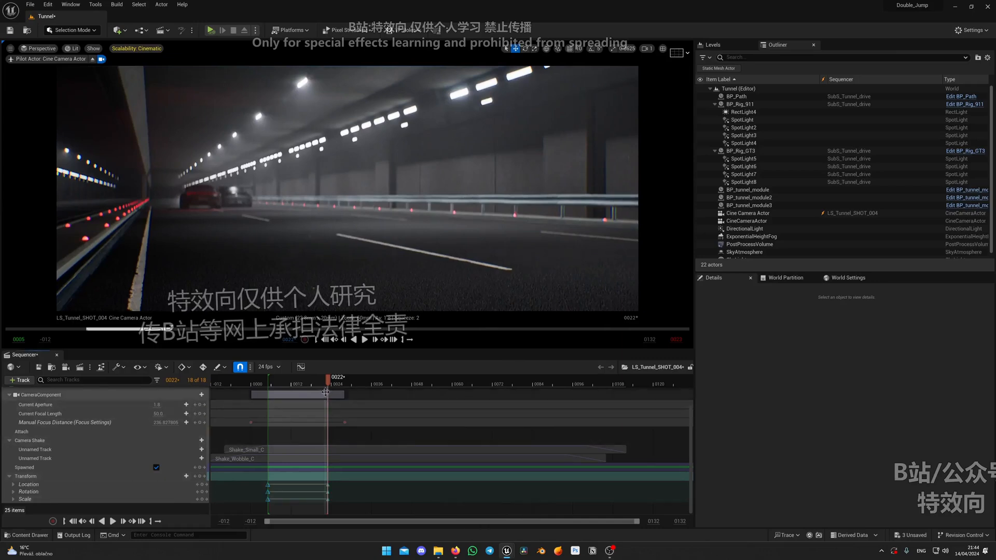
- At frame 11, rotate the camera onto the passing cars, key its rotation with Cubic interpolation, and play the shot back
left_click_drag(324, 384, 270, 385)
left_click_drag(289, 383, 299, 383)
key("Left")
key("Left")
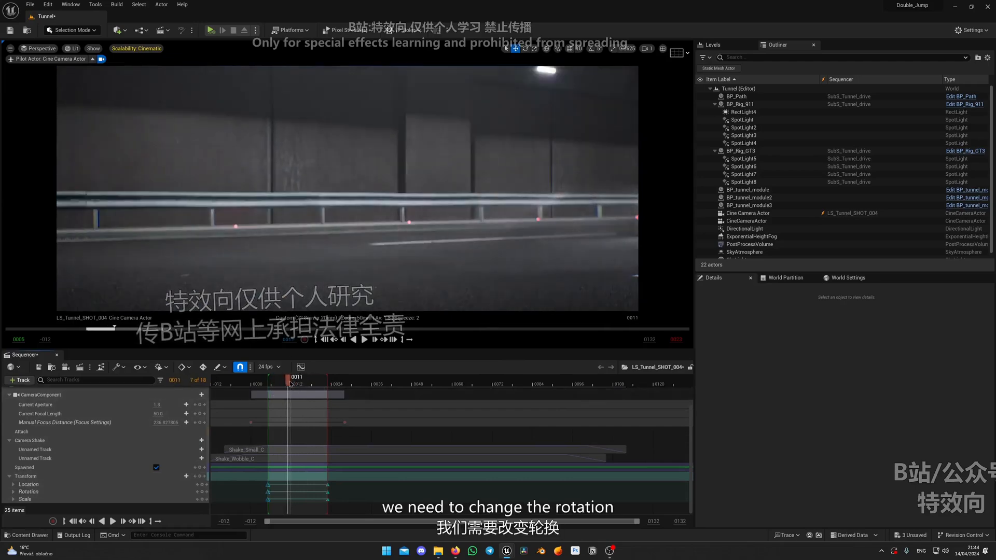
right_click_drag(284, 287, 415, 286)
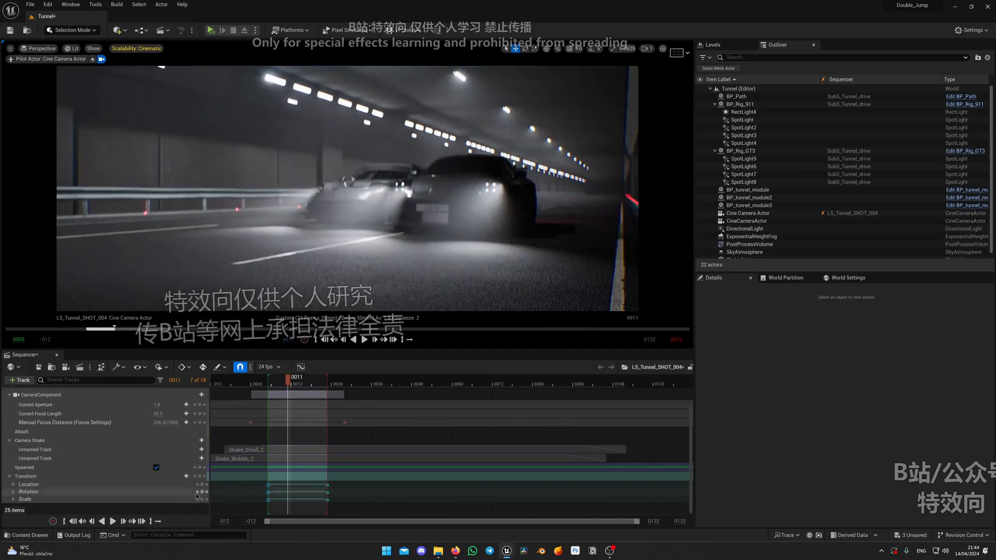
right_click(289, 493)
left_click(308, 401)
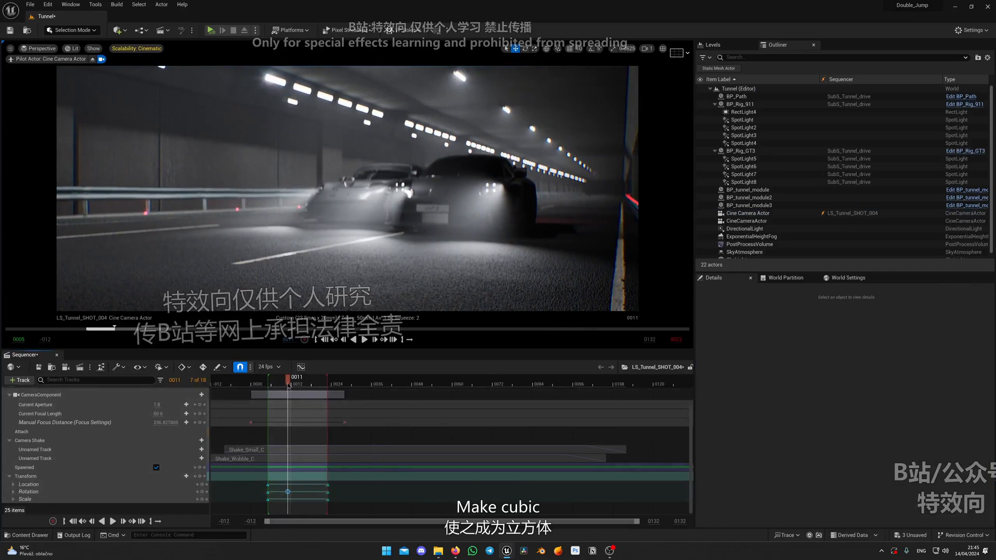
key("space")
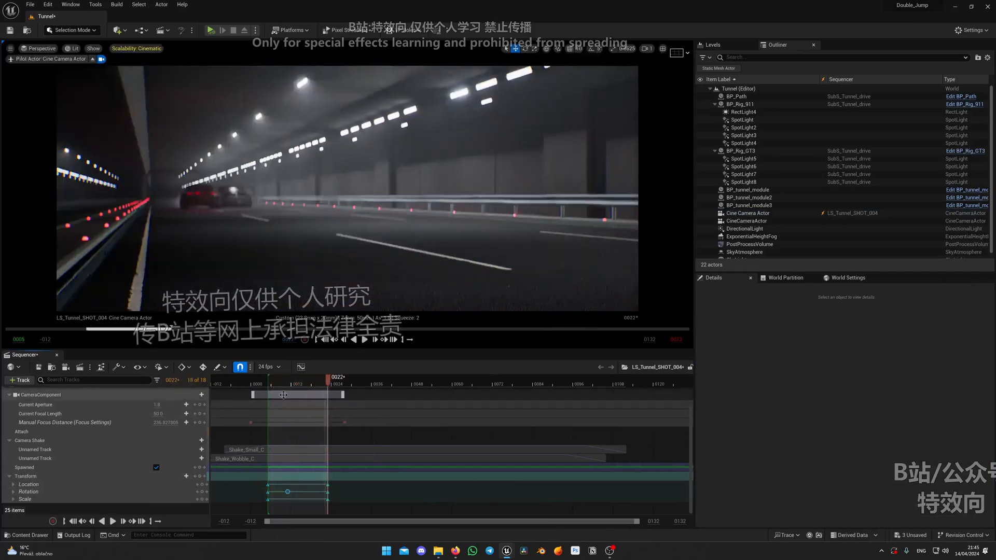
- At frame 17, rotate the camera to follow the departing cars, key its rotation, and play the shot back
right_click_drag(347, 189, 229, 189)
left_click(202, 492)
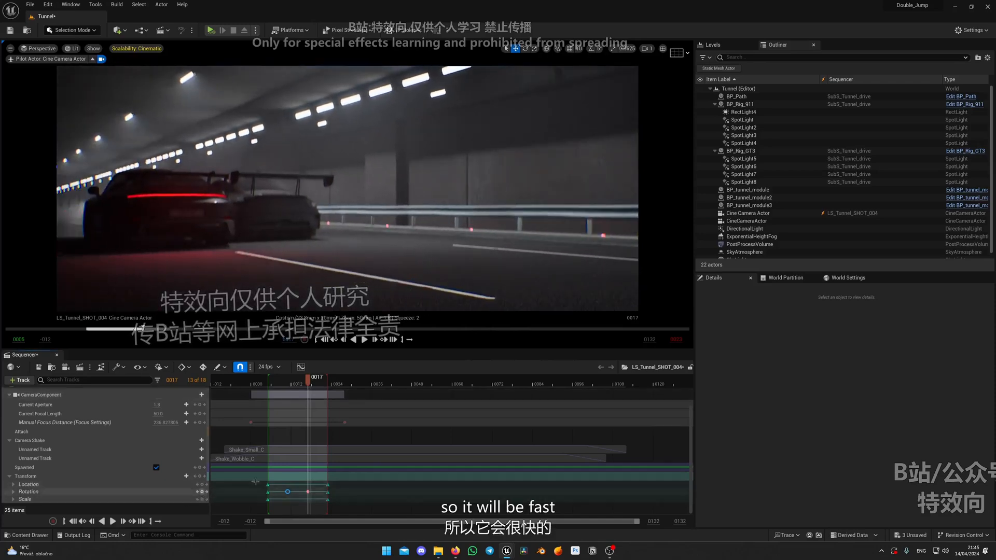
left_click_drag(308, 381, 278, 382)
key("space")
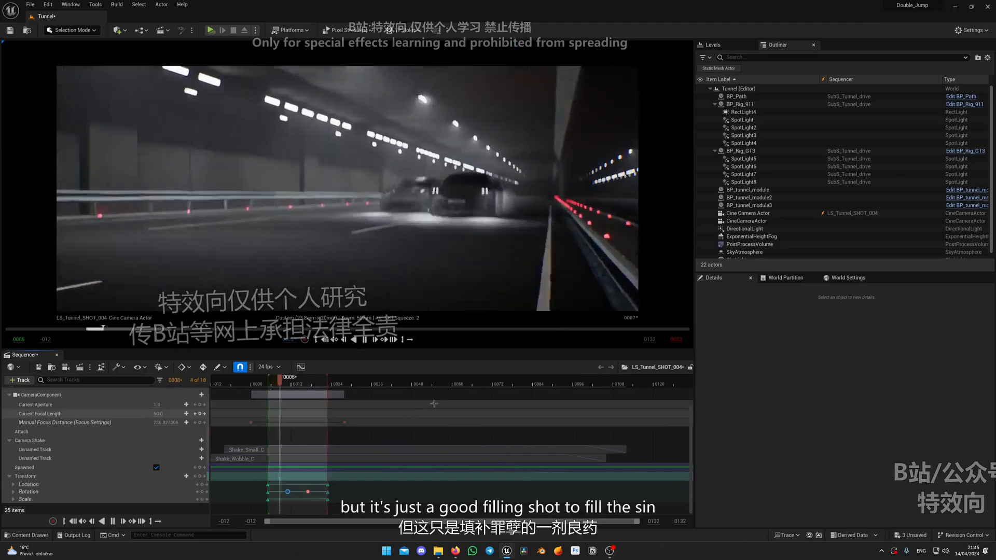
key("space")
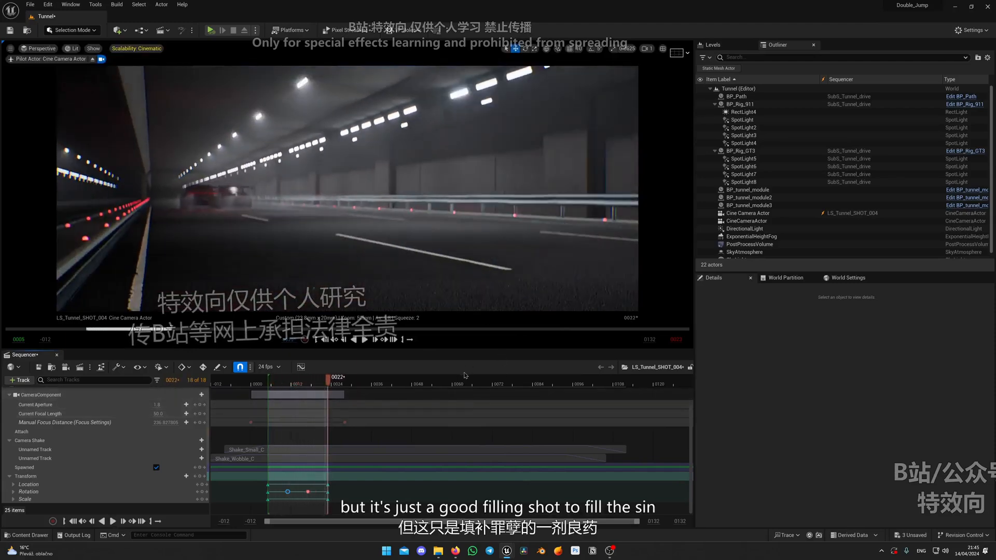
- Duplicate LS_Tunnel_SHOT_004 as LS_Tunnel_SHOT_007, open the copy, and look through its Cine Camera Actor
key("ctrl+space")
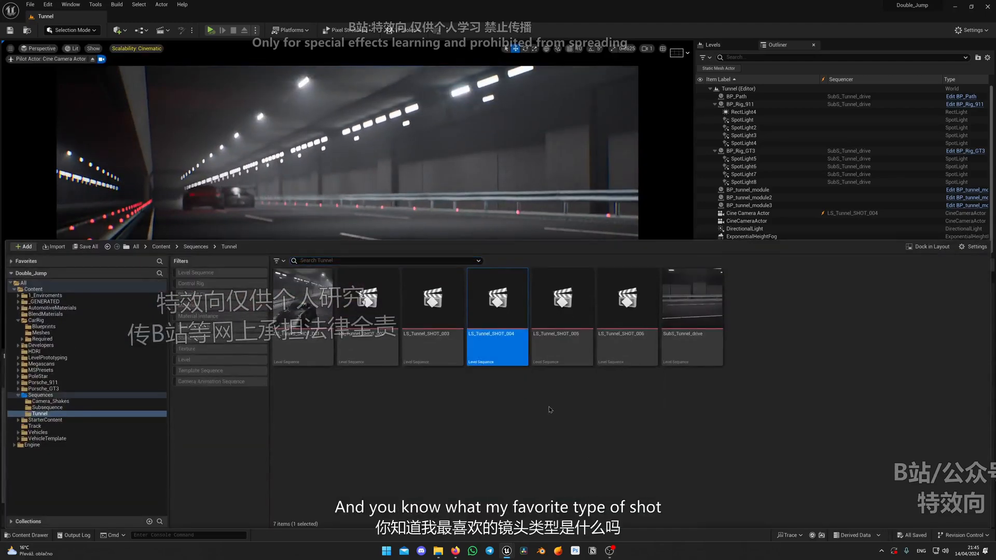
left_click(574, 321)
left_click(505, 323)
key("ctrl+d")
key("Return")
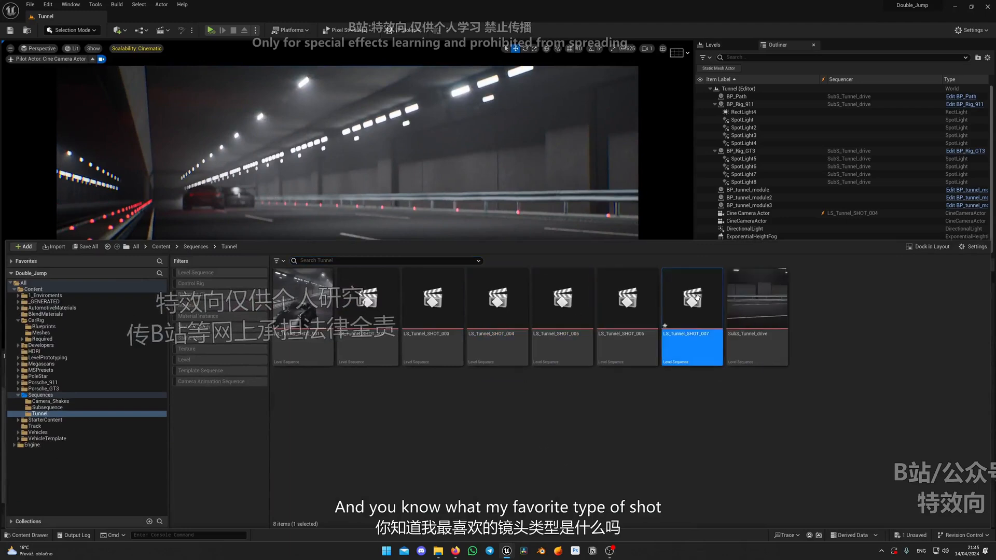
double_click(696, 297)
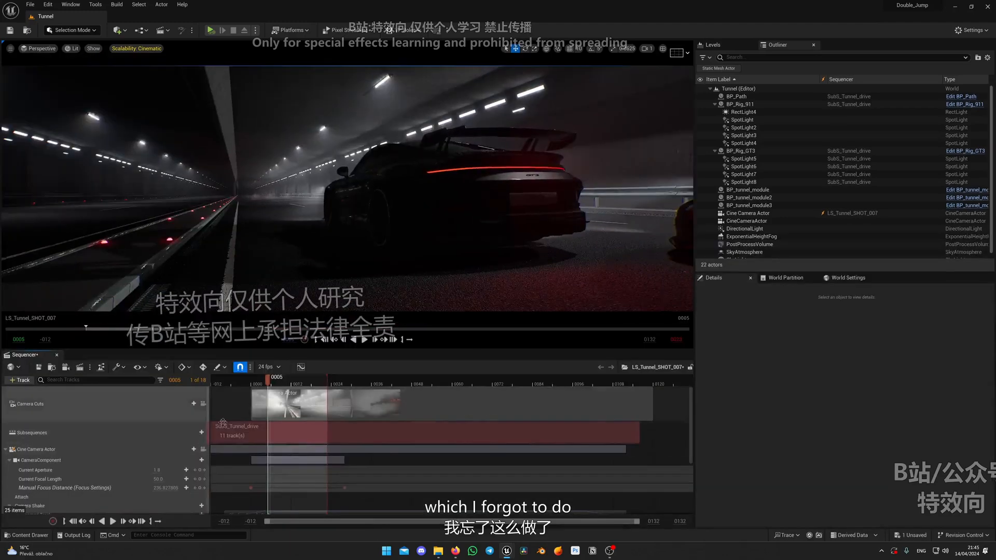
left_click(204, 449)
- Extend the end of the sequence's playback range to frame 48
scroll(334, 499, "down", 3)
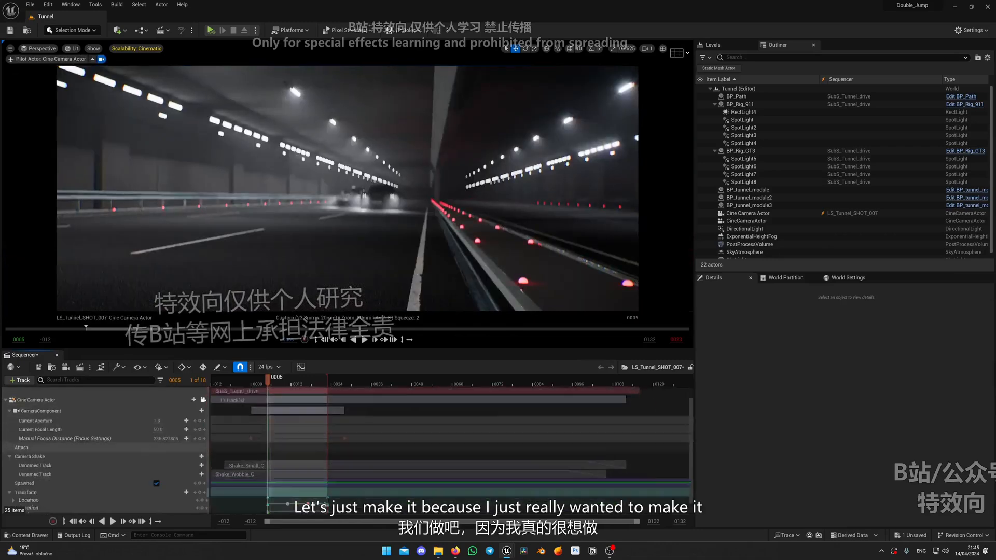
scroll(254, 466, "up", 3)
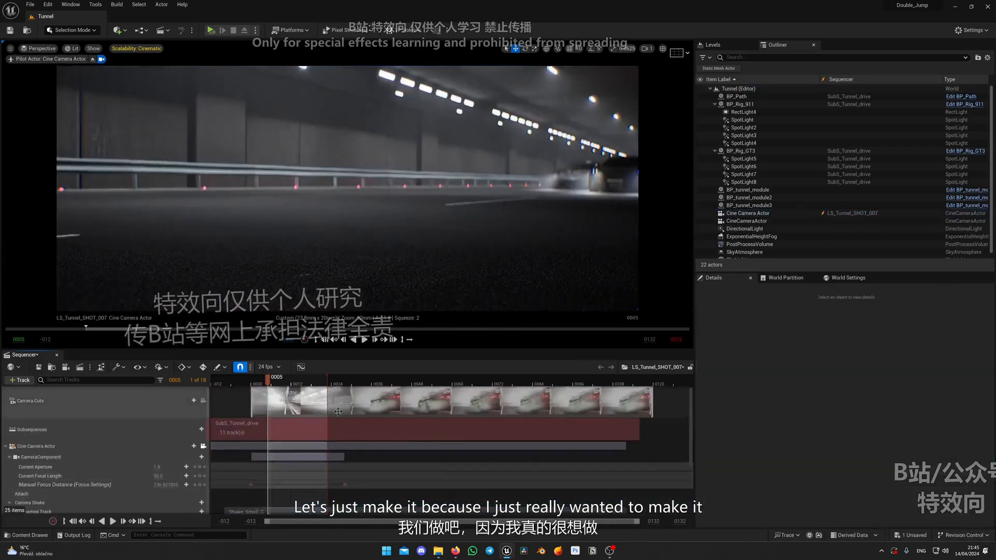
left_click_drag(327, 385, 416, 393)
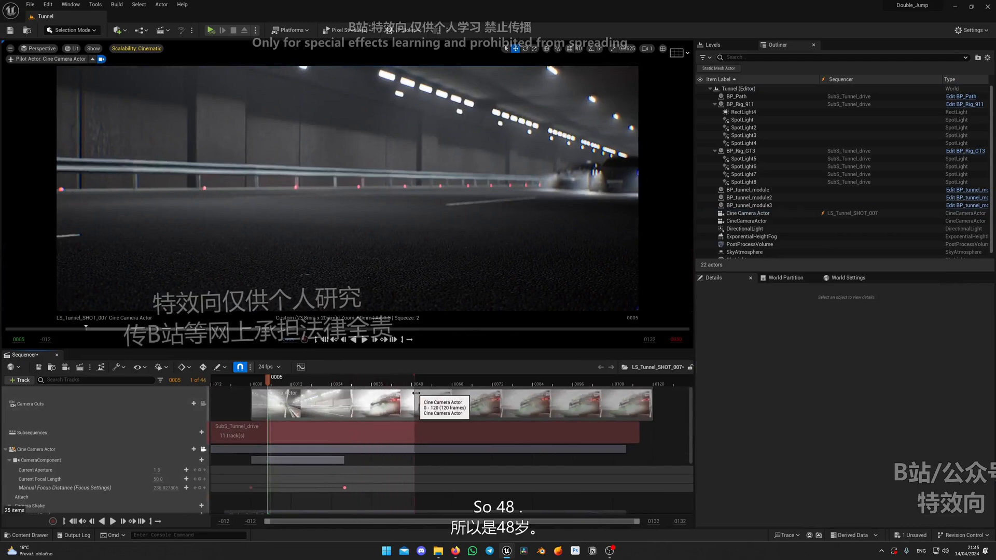
- Attach the Cine Camera Actor to BP_Rig_GT3 without a socket, using Camera Mount as the attach component
left_click(193, 450)
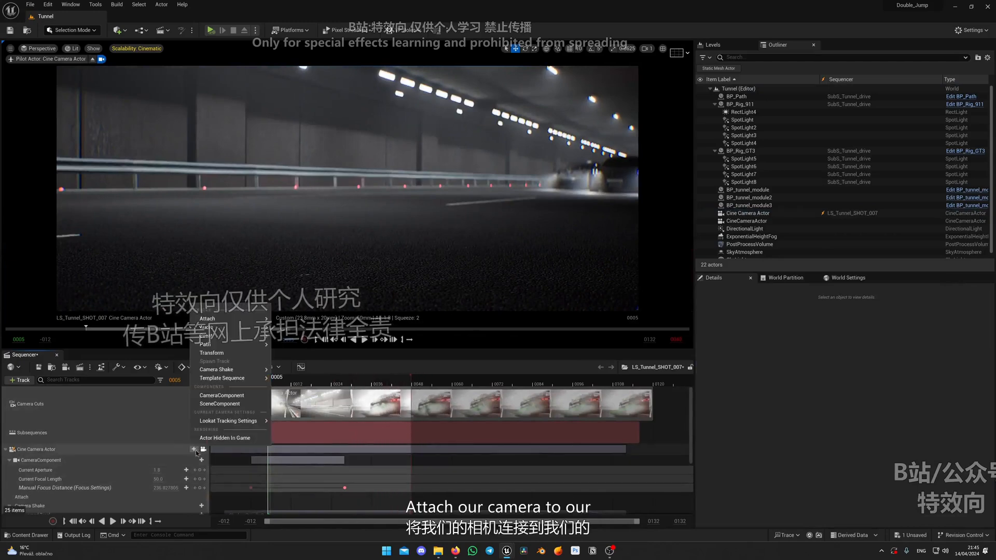
mouse_move(218, 320)
mouse_move(325, 342)
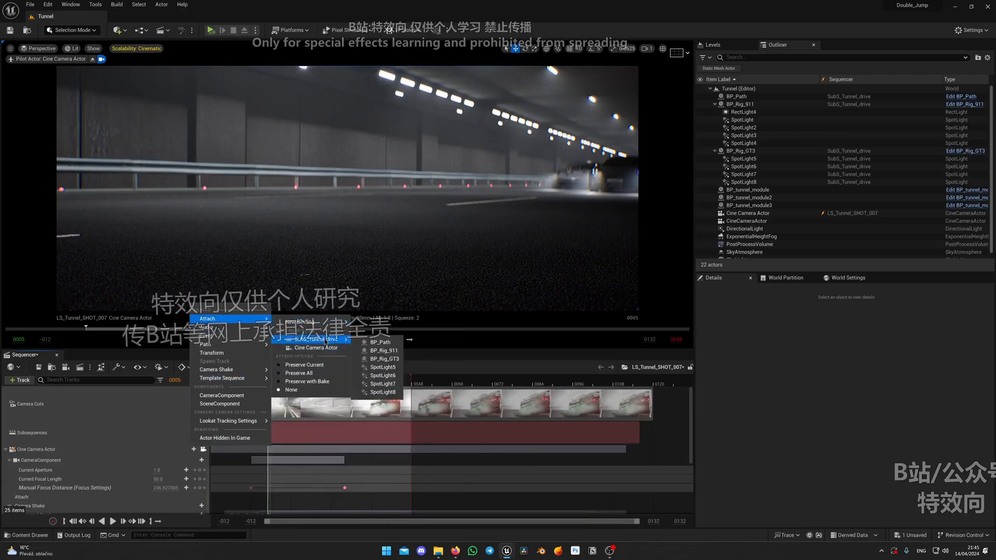
left_click(396, 359)
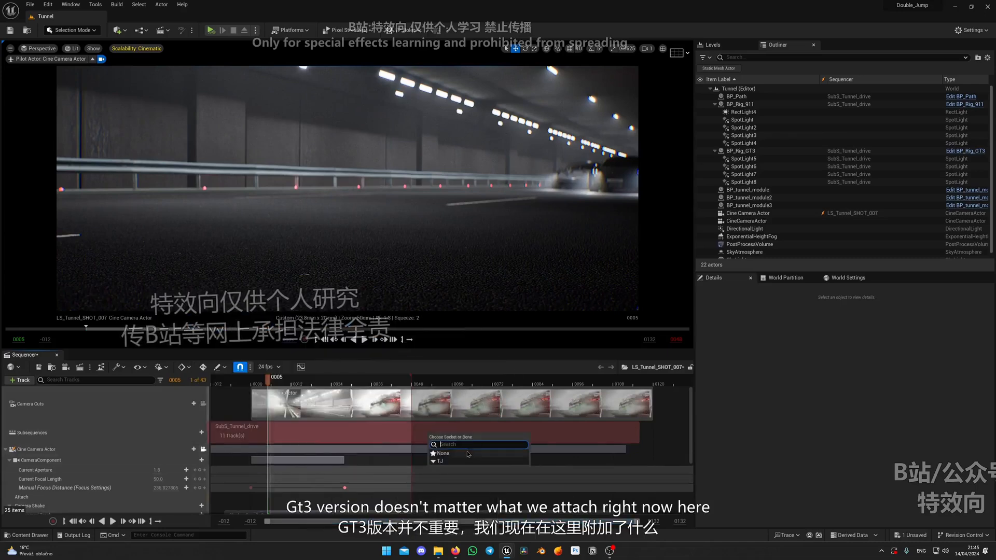
left_click(469, 454)
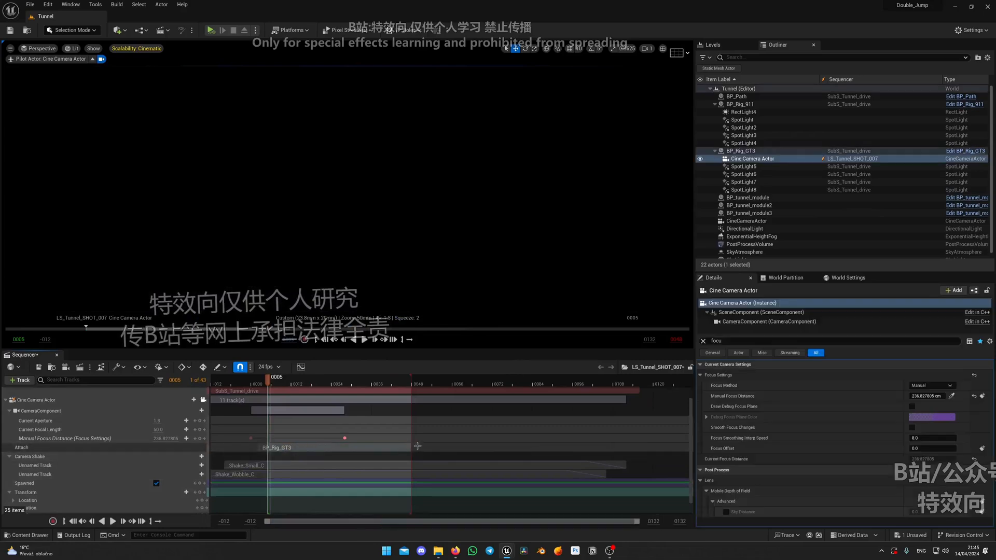
right_click(355, 448)
mouse_move(384, 303)
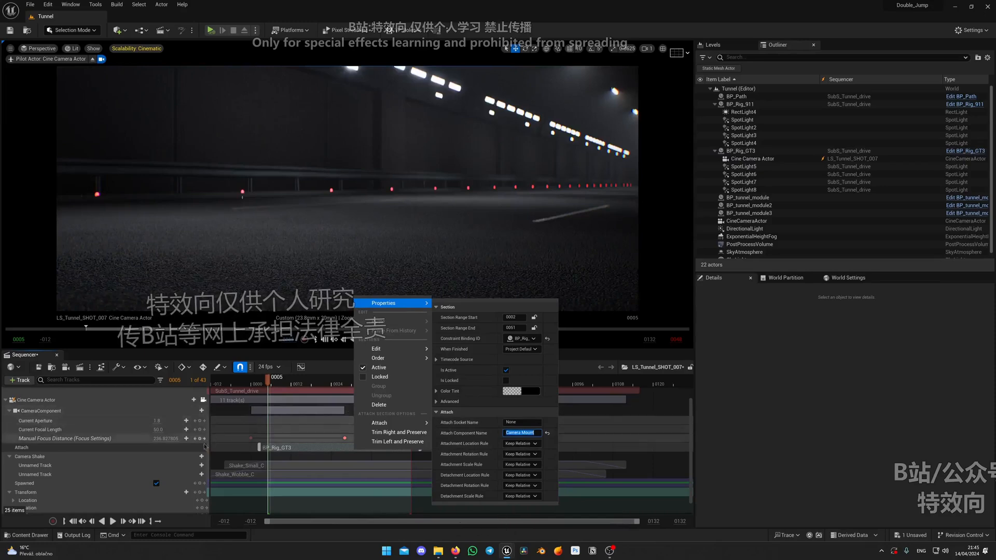
- At frame 5, fly the camera to a front three-quarter view of the GT3 with the other car ahead of it
scroll(188, 437, "up", 1)
left_click(83, 412)
scroll(104, 472, "down", 2)
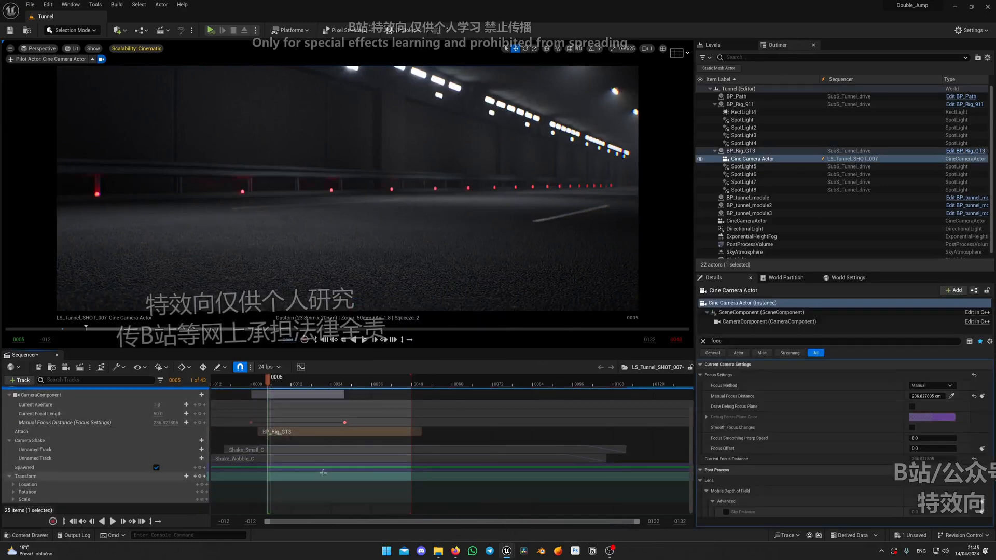
right_click_drag(480, 210, 565, 193)
scroll(426, 192, "up", 2)
key("a")
key("w")
scroll(612, 191, "down", 2)
key("w")
scroll(581, 192, "down", 3)
scroll(565, 193, "down", 1)
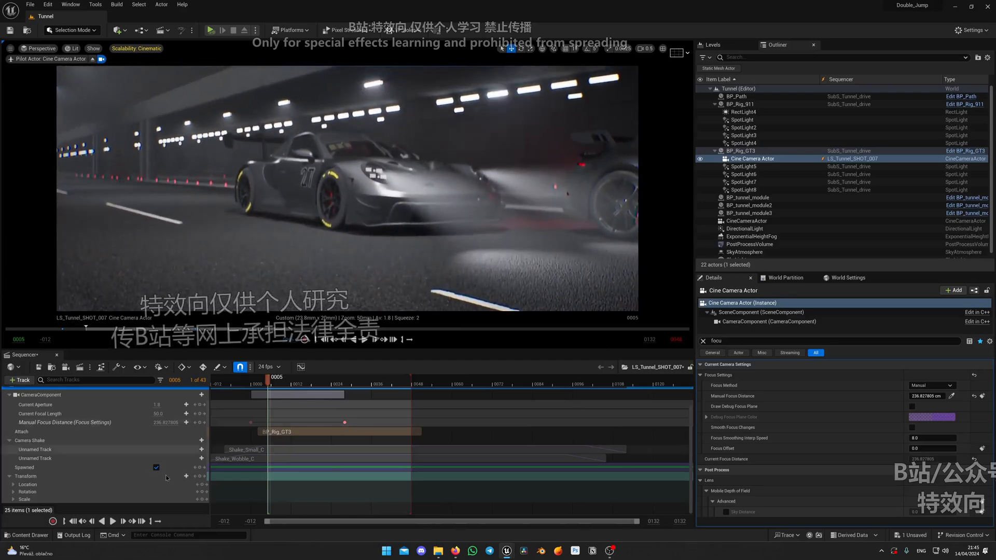
- Key the camera's transform at frame 5 and set the new keys' interpolation to Linear
left_click(202, 476)
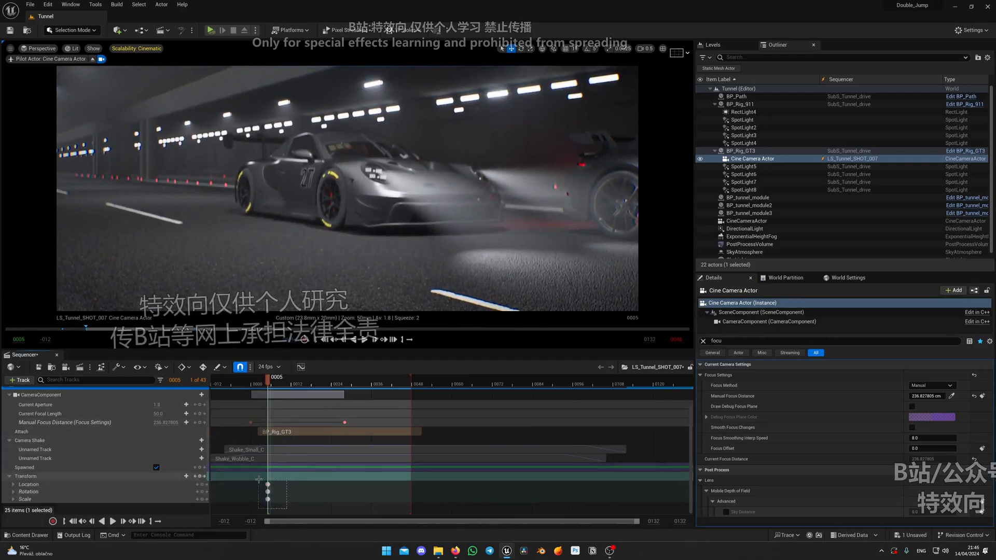
left_click_drag(258, 479, 258, 480)
right_click(268, 484)
left_click(296, 428)
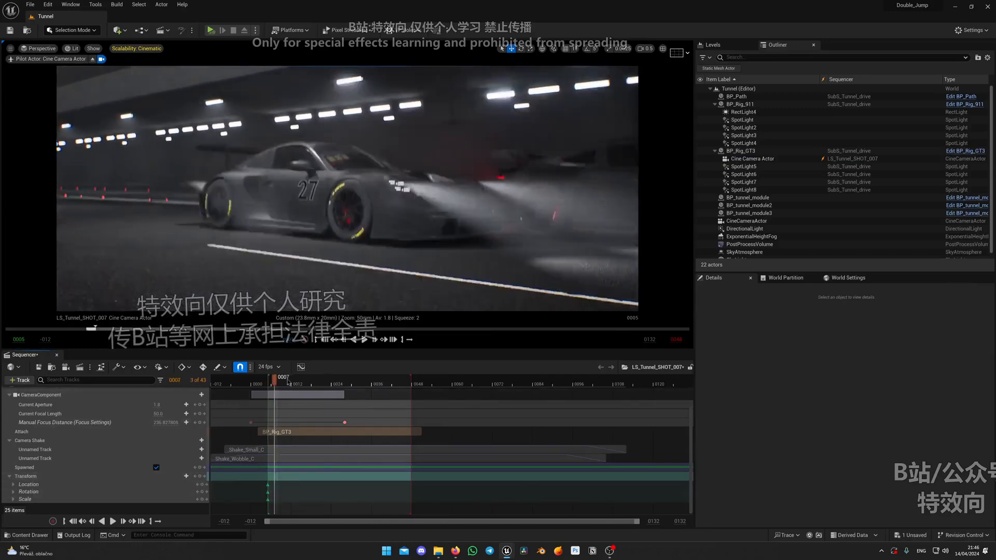
- Scrub and play through the shot to check how the attached camera travels with the GT3
left_click_drag(267, 381, 294, 385)
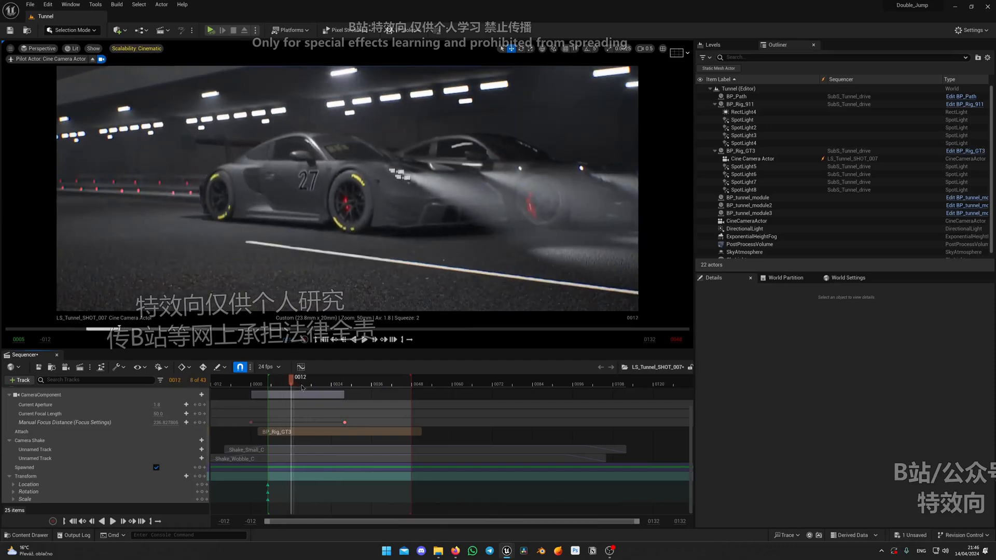
left_click_drag(289, 382, 272, 383)
key("space")
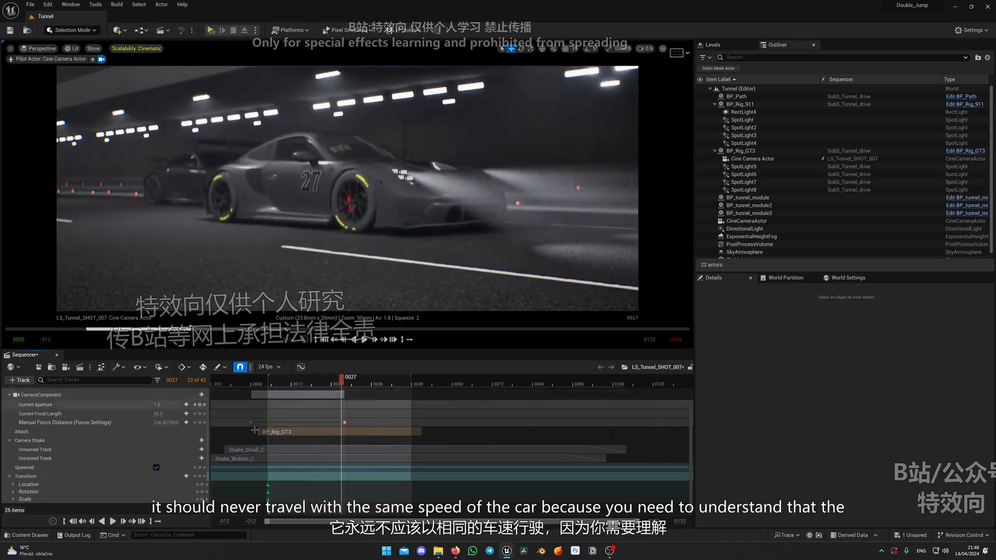
scroll(148, 469, "up", 3)
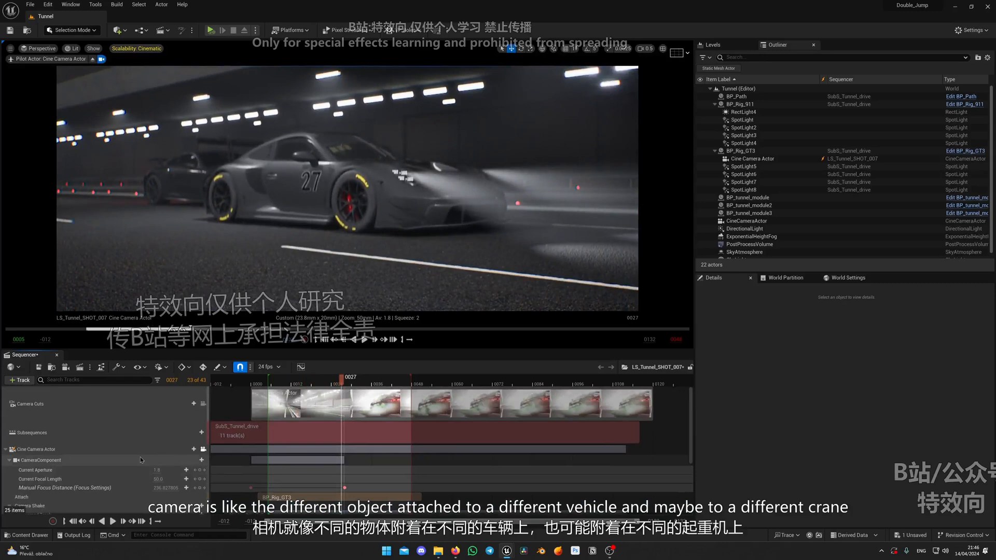
left_click_drag(311, 383, 271, 383)
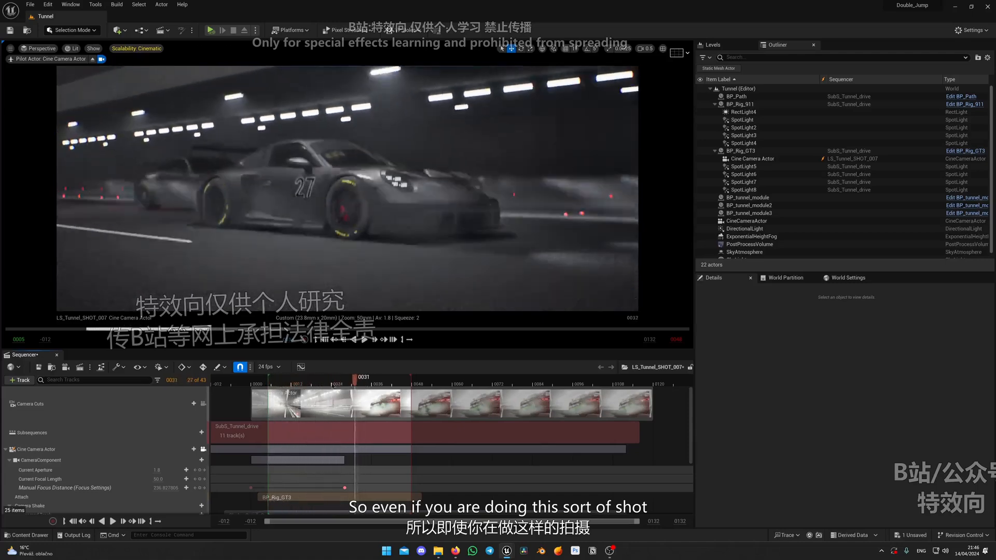
- At the shot's end, frame 47, move the camera to a rear three-quarter view of the GT3 and key its transform
key("Up")
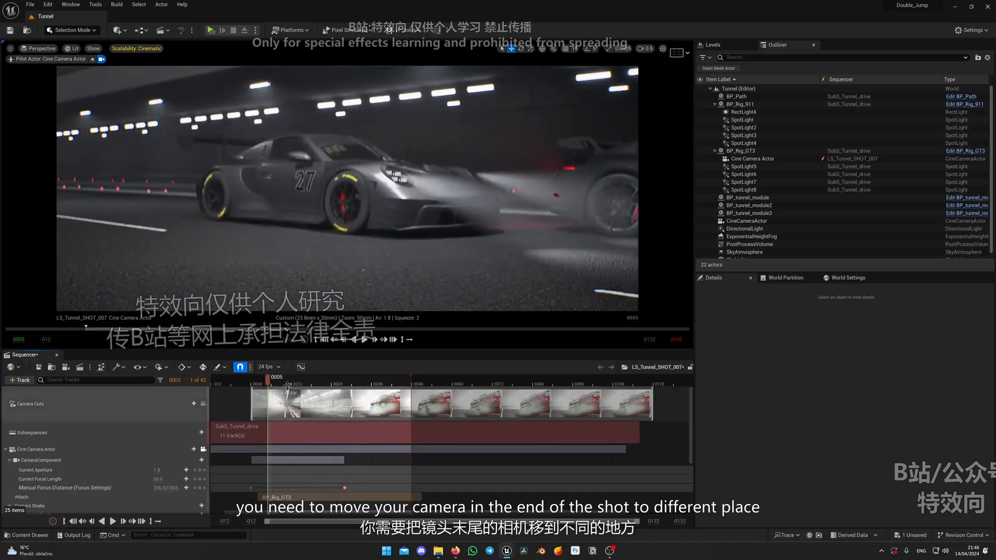
left_click(363, 339)
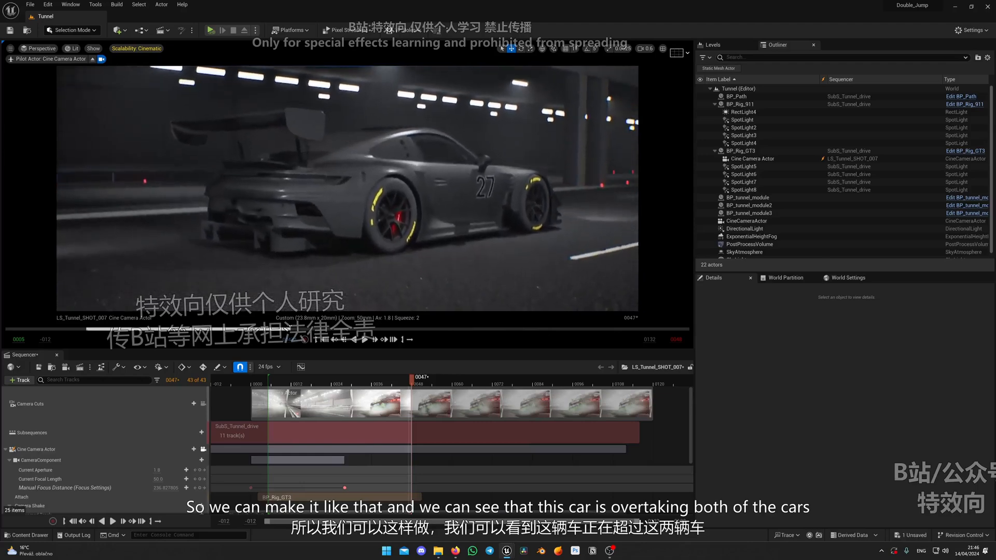
scroll(155, 478, "down", 3)
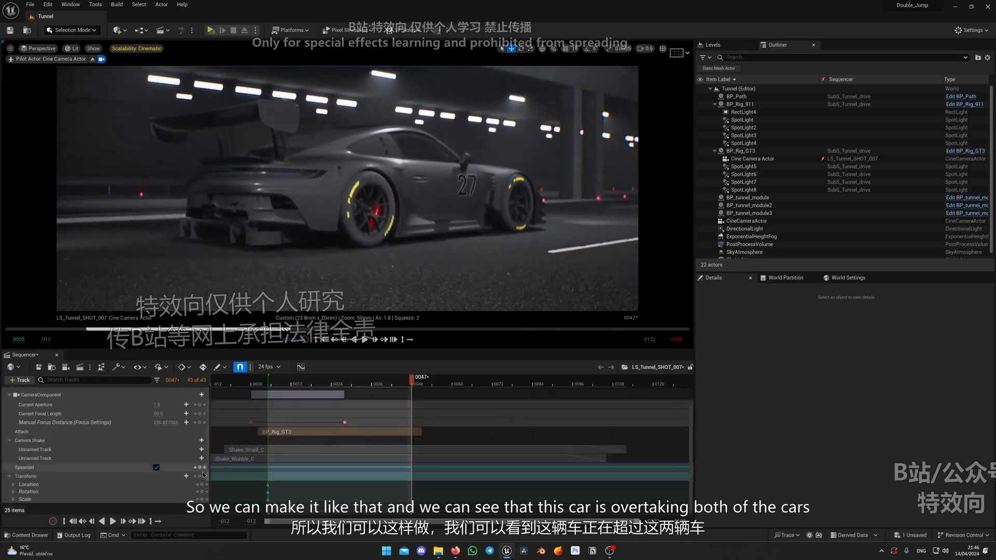
- Play the overtaking shot back from its start to review the camera move, and save LS_Tunnel_SHOT_007
left_click_drag(411, 379, 270, 389)
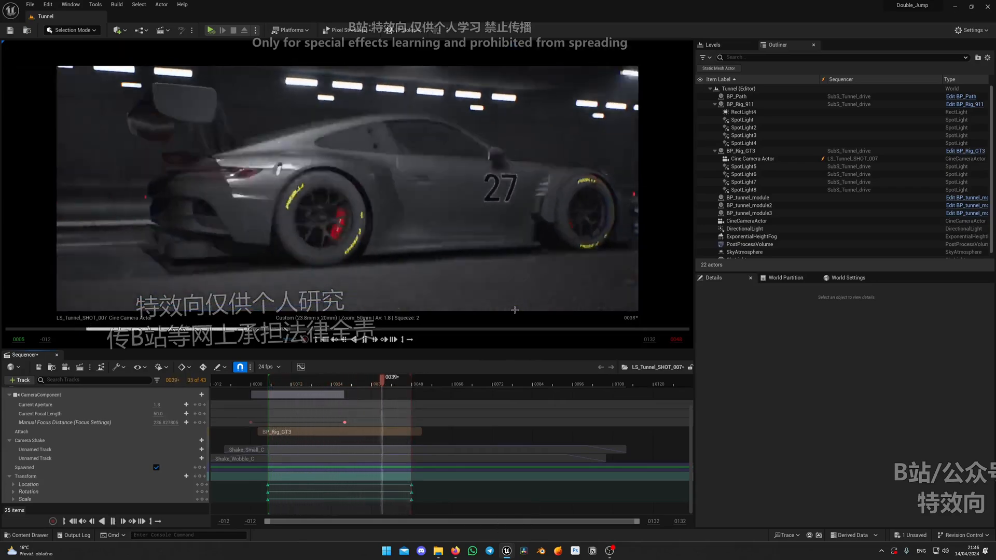
key("space")
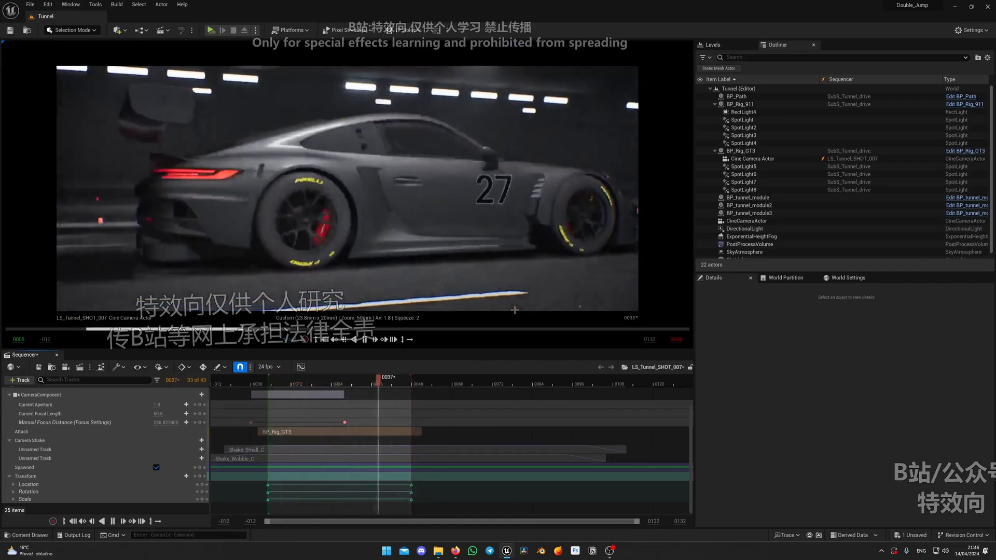
key("space")
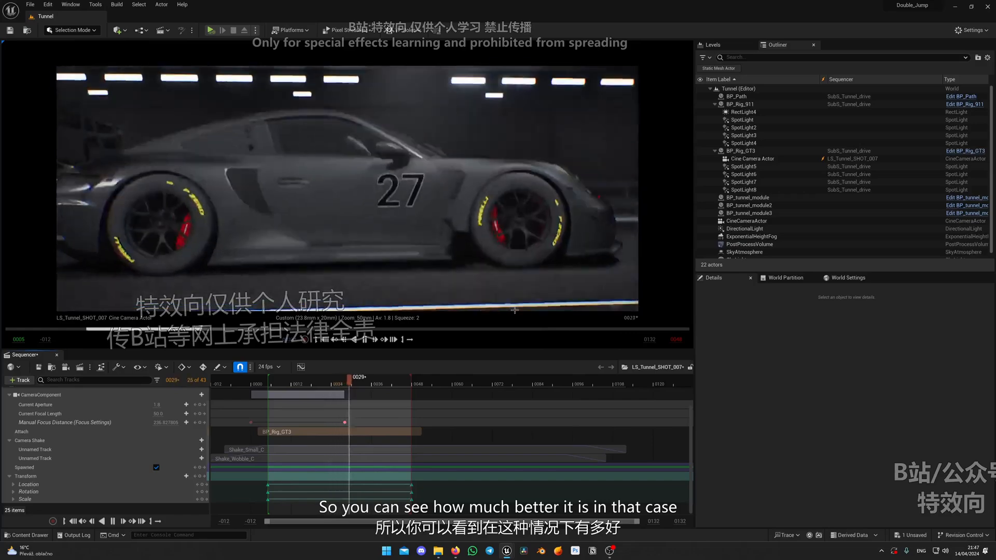
key("space")
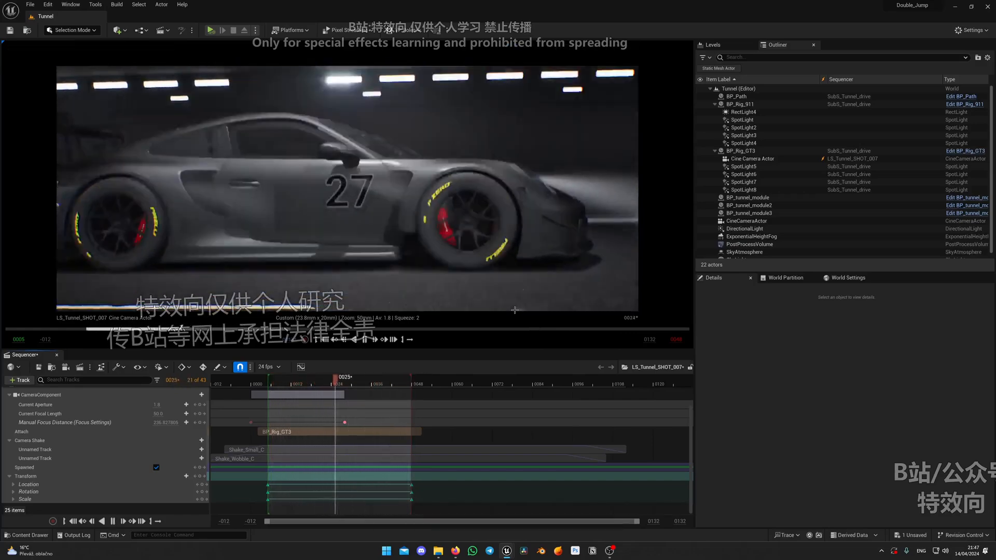
key("space")
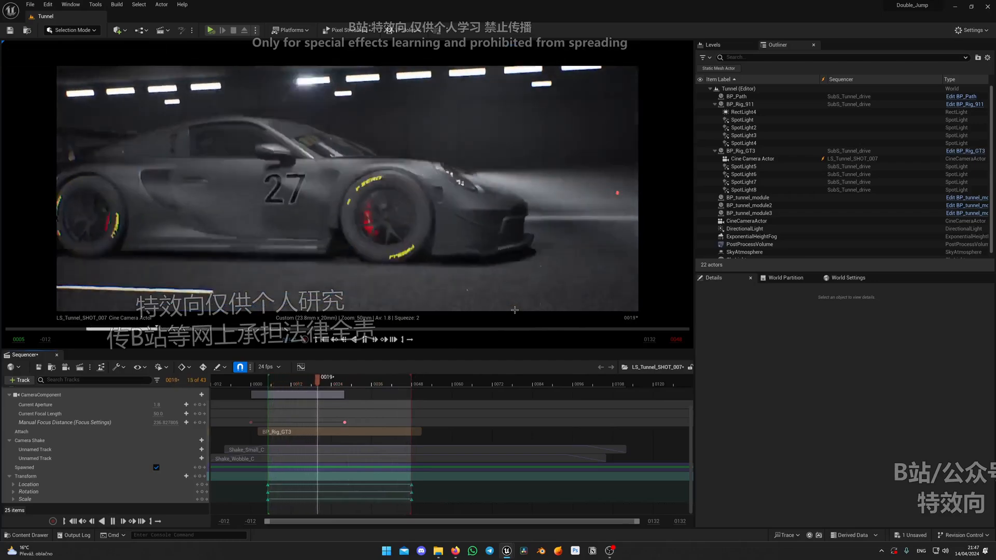
key("space")
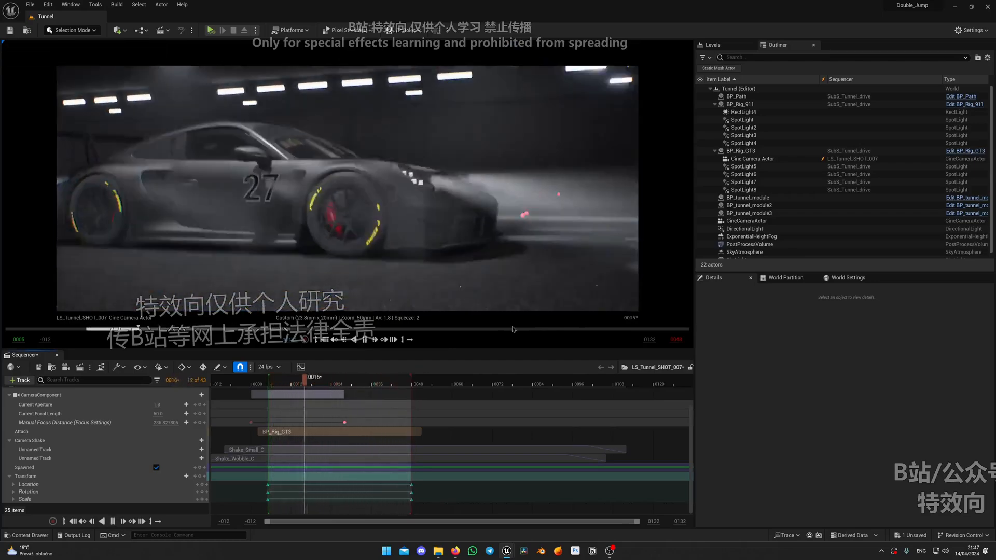
key("ctrl+s")
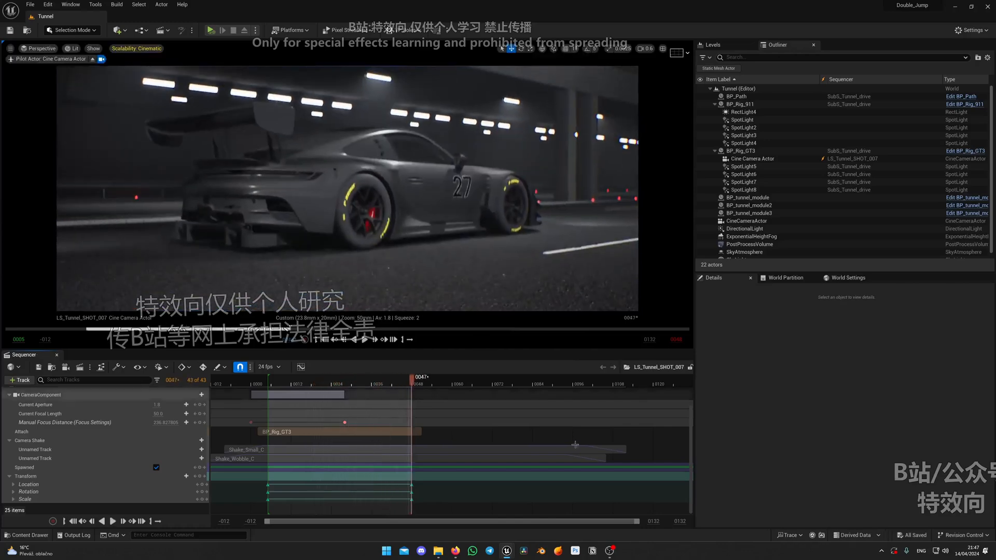
- Duplicate LS_Tunnel_SHOT_007 as LS_Tunnel_SHOT_008 and open the copy
key("ctrl+space")
left_click(614, 462)
left_click(703, 358)
key("ctrl+d")
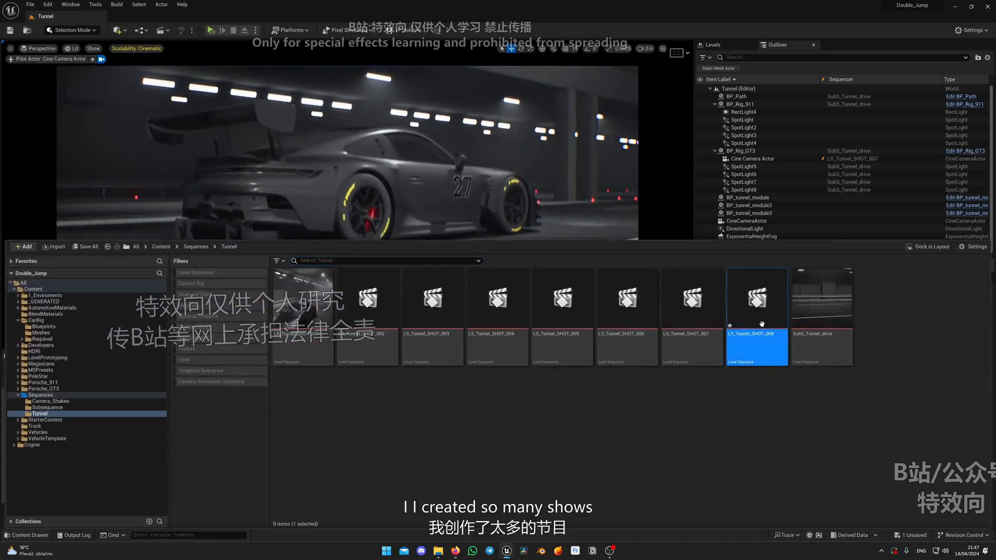
double_click(760, 320)
- Pilot the shot's camera, key its transform beside the GT3 at frame 5 and close to the front wheel at frame 47, and play the move
left_click(203, 450)
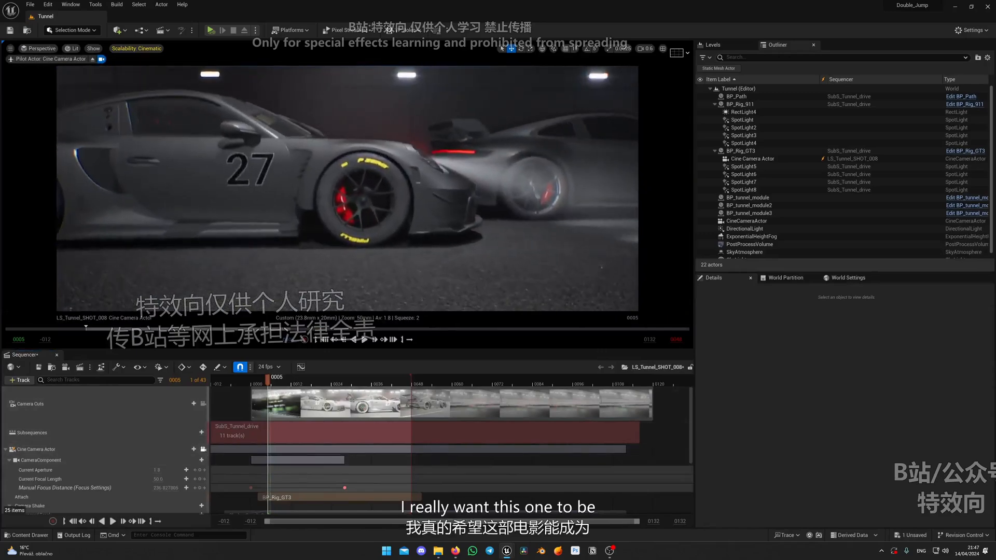
scroll(175, 484, "down", 3)
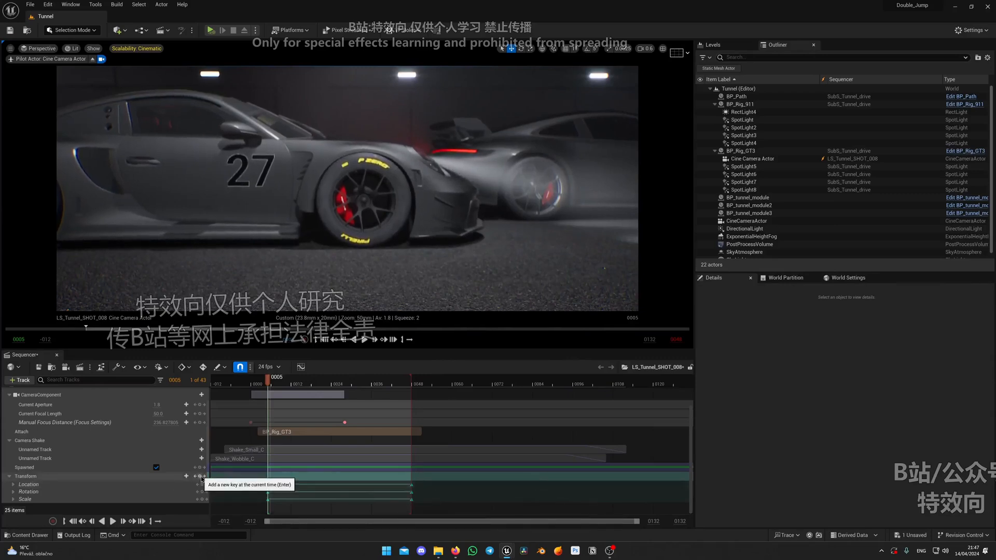
key("space")
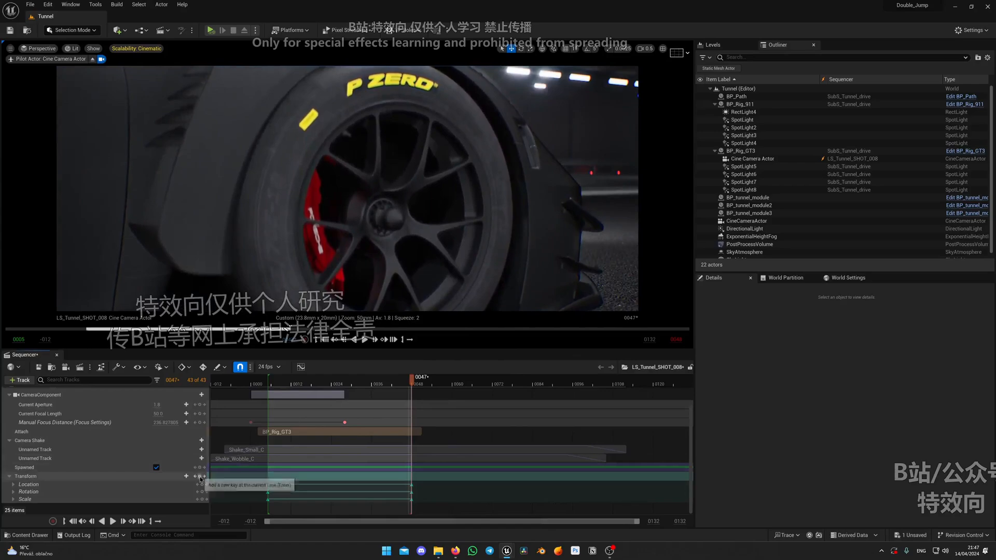
left_click_drag(411, 383, 289, 387)
key("space")
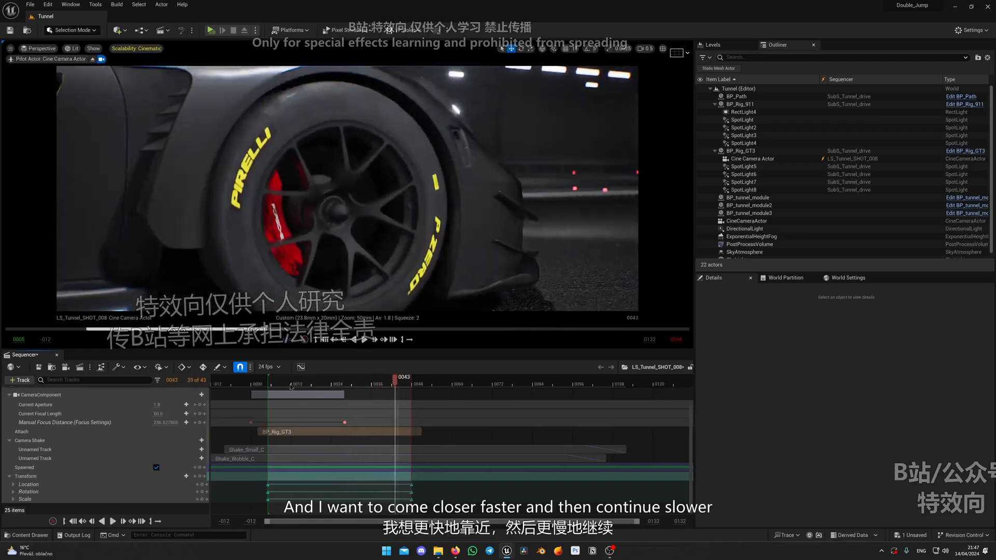
- At frame 19, key the camera's transform nearer the front wheel, set those keys to Cubic (Auto) interpolation and play the shot
left_click_drag(397, 384, 322, 382)
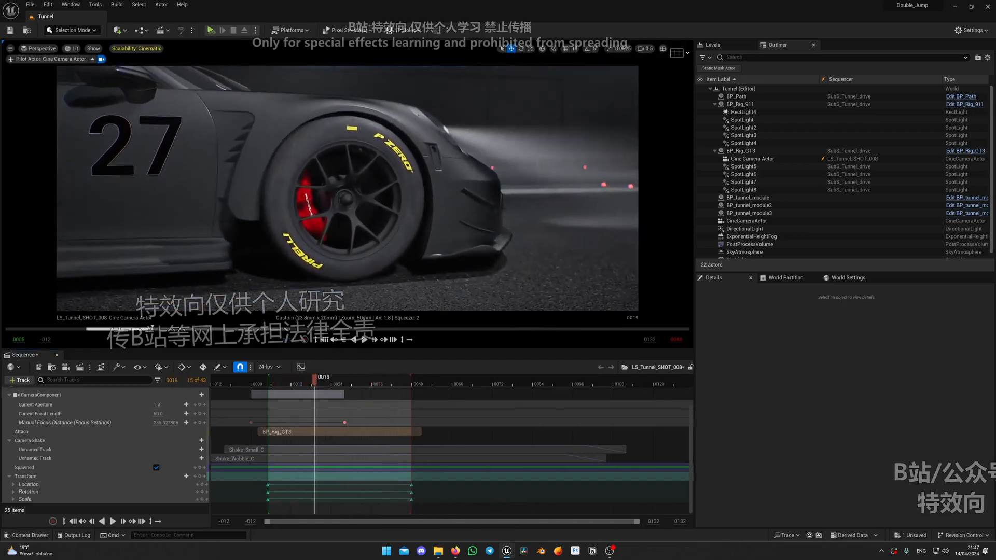
left_click(199, 475)
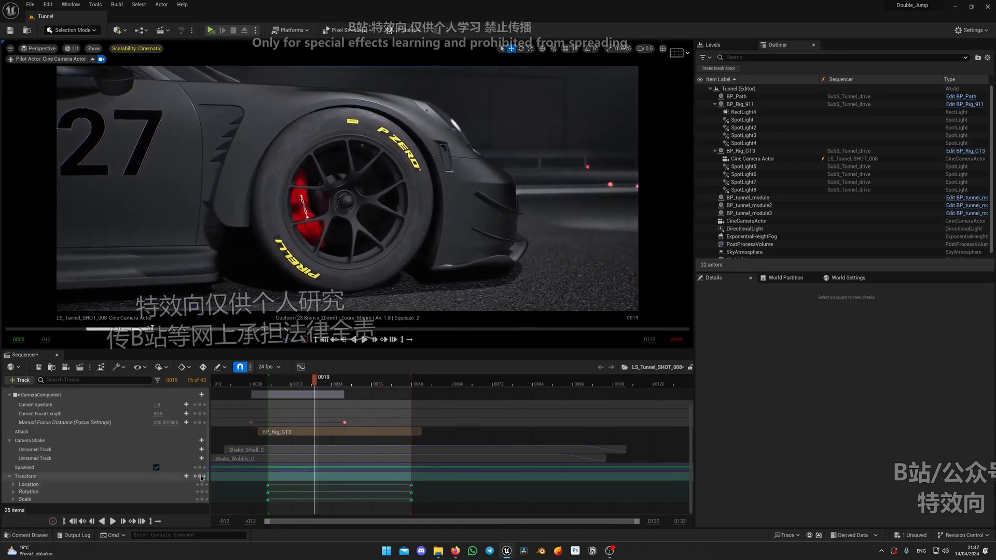
left_click(315, 485)
right_click(317, 485)
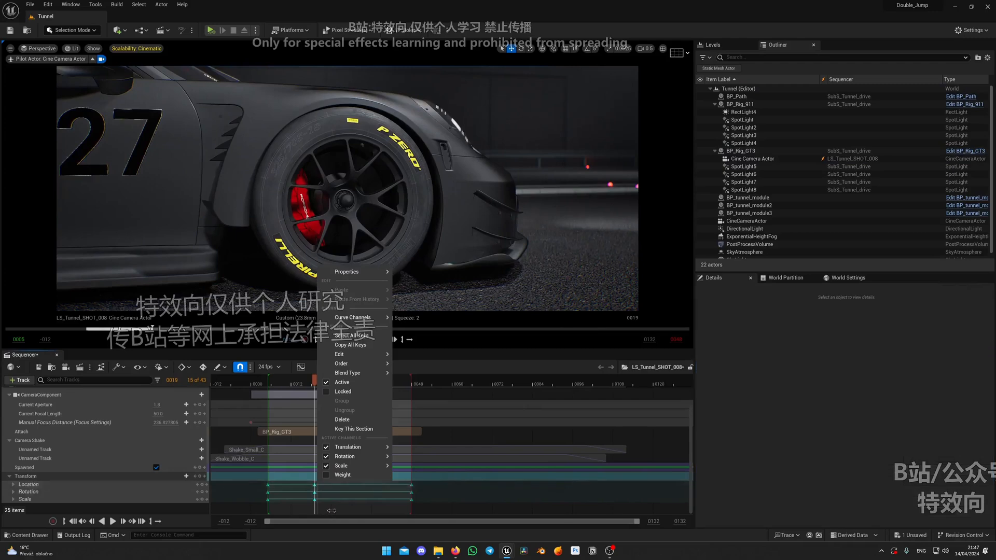
left_click(315, 484)
right_click(314, 484)
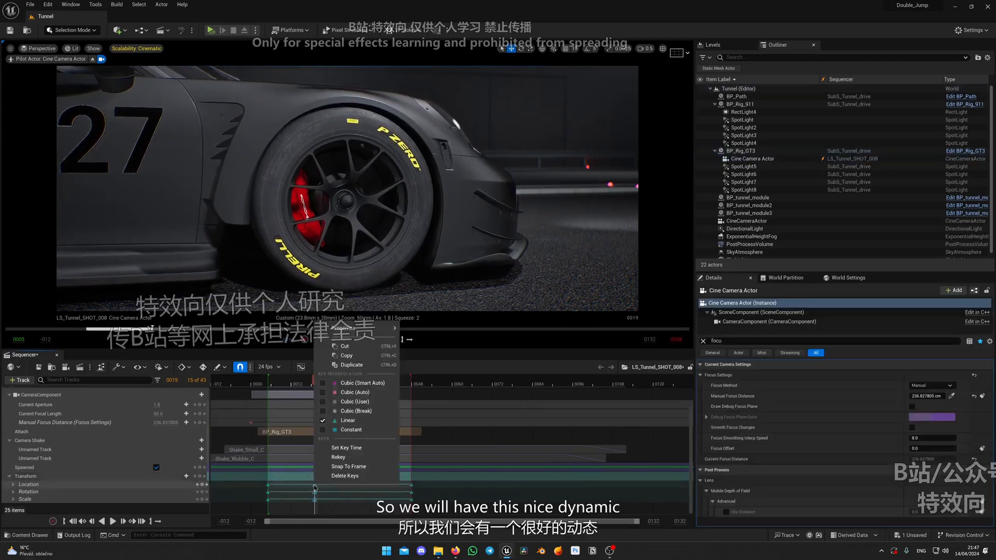
left_click(347, 392)
key("space")
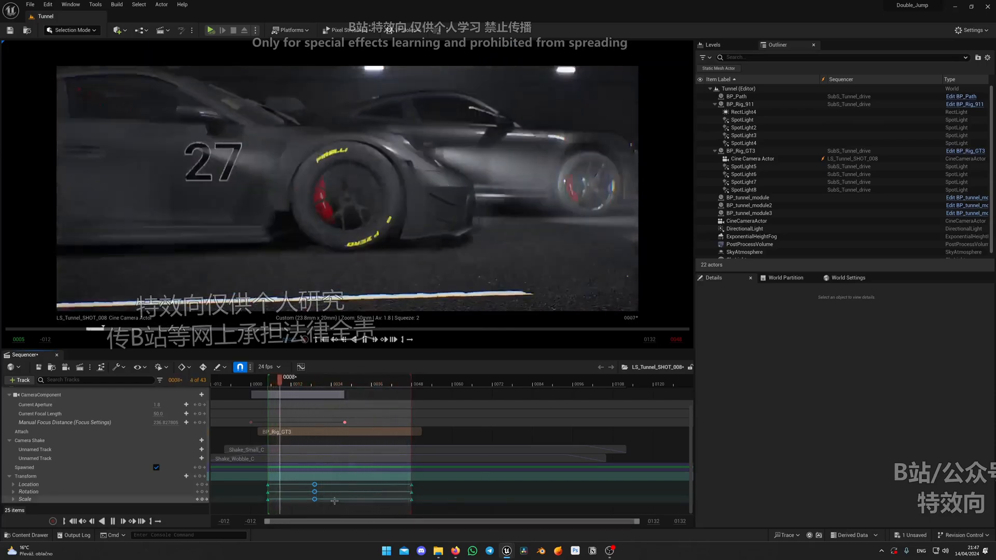
- Shift the camera's middle transform keys to frame 22 and play the shot to check the timing
left_click(315, 484)
left_click_drag(318, 484, 325, 484)
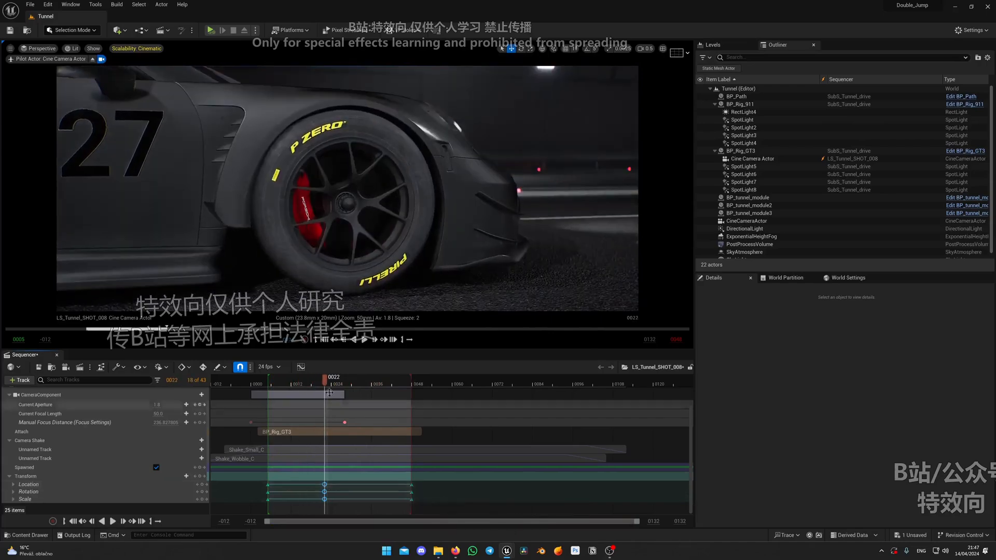
key("space")
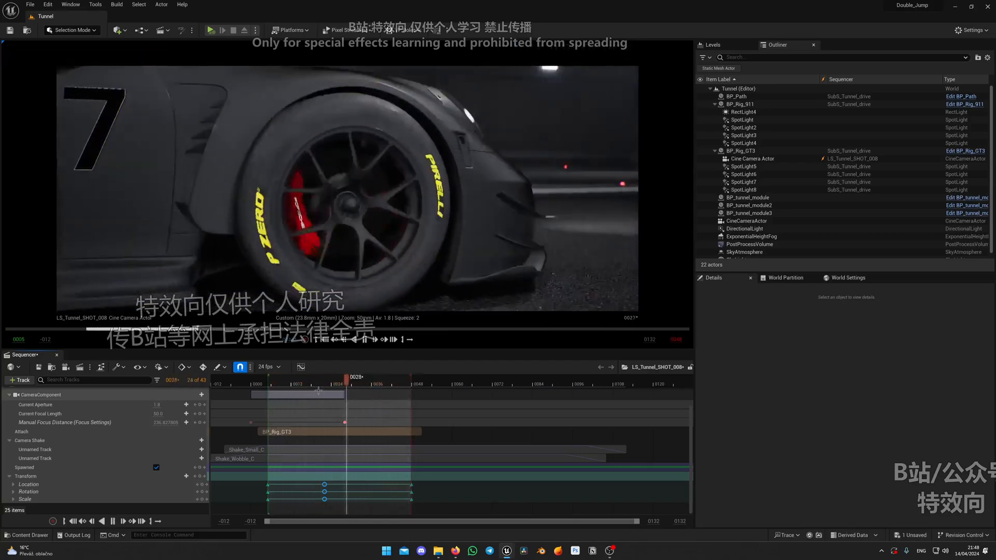
key("space")
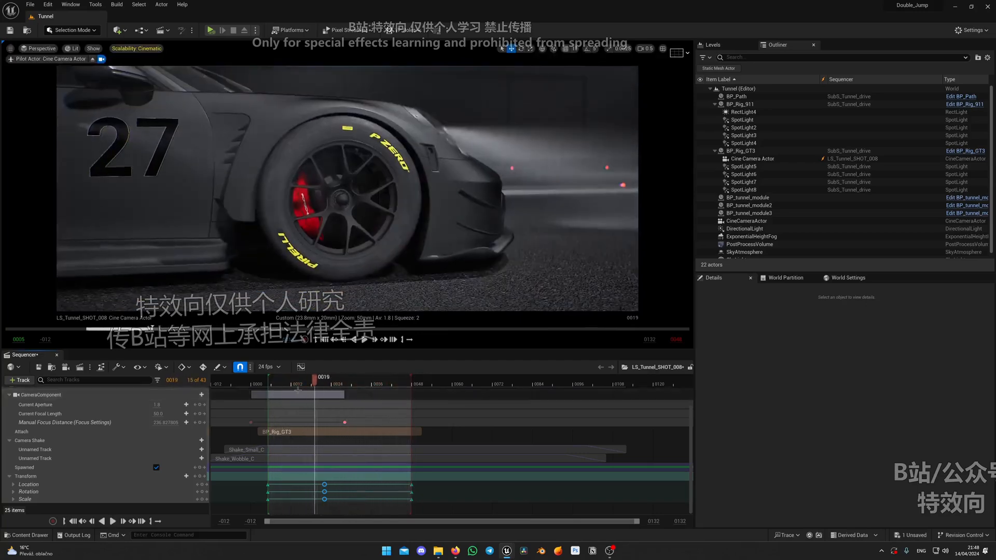
left_click_drag(291, 386, 324, 385)
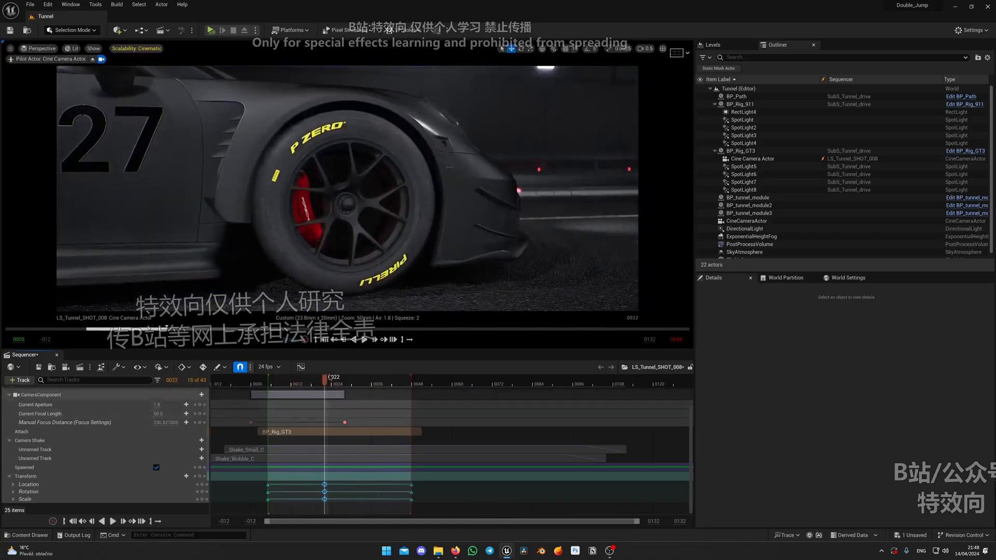
- Add the BP_Rig_GT3 actor to the shot's sequence and give it a Brake Temp track
left_click(107, 422)
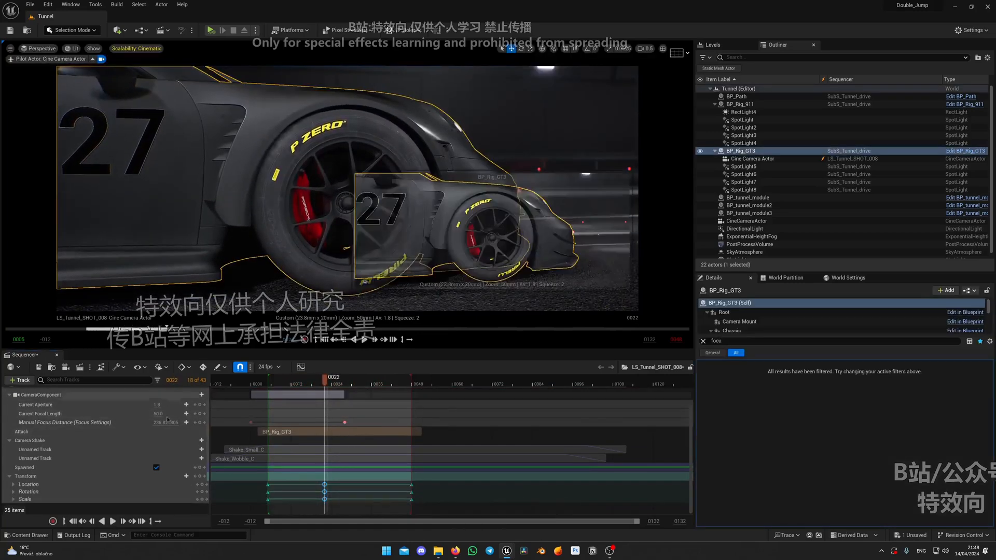
scroll(112, 436, "up", 3)
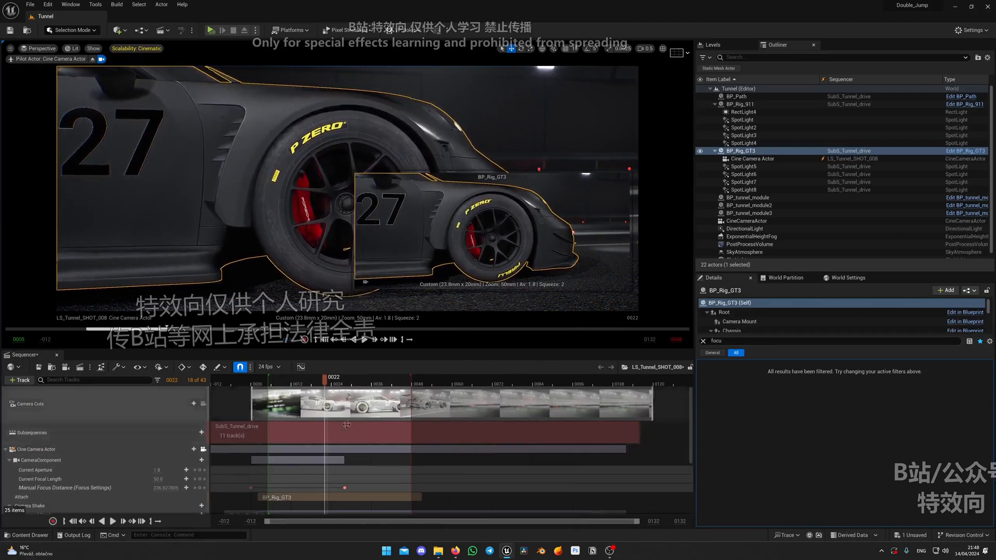
left_click(21, 380)
mouse_move(74, 392)
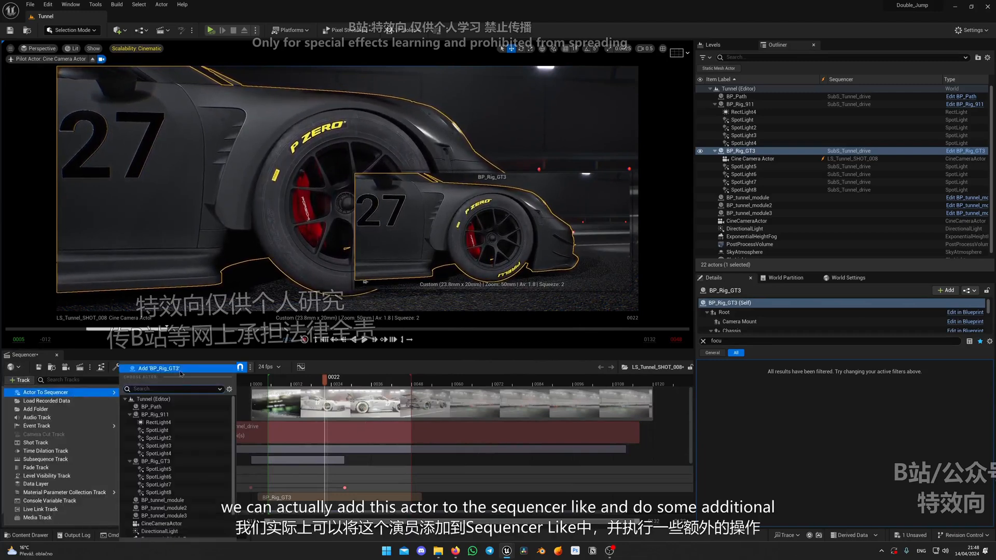
left_click(150, 370)
scroll(161, 449, "down", 3)
scroll(182, 451, "up", 3)
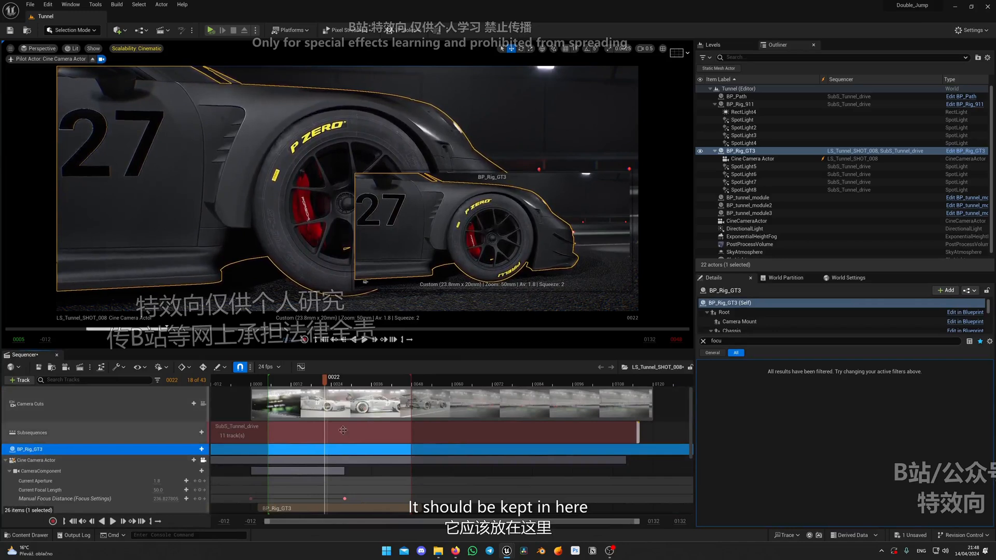
left_click(201, 449)
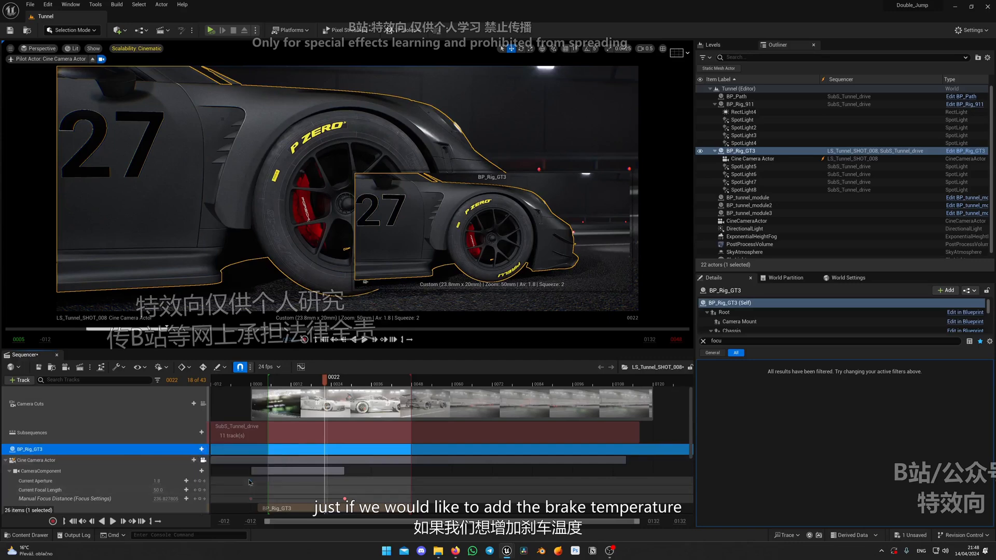
scroll(249, 483, "down", 3)
scroll(249, 482, "up", 2)
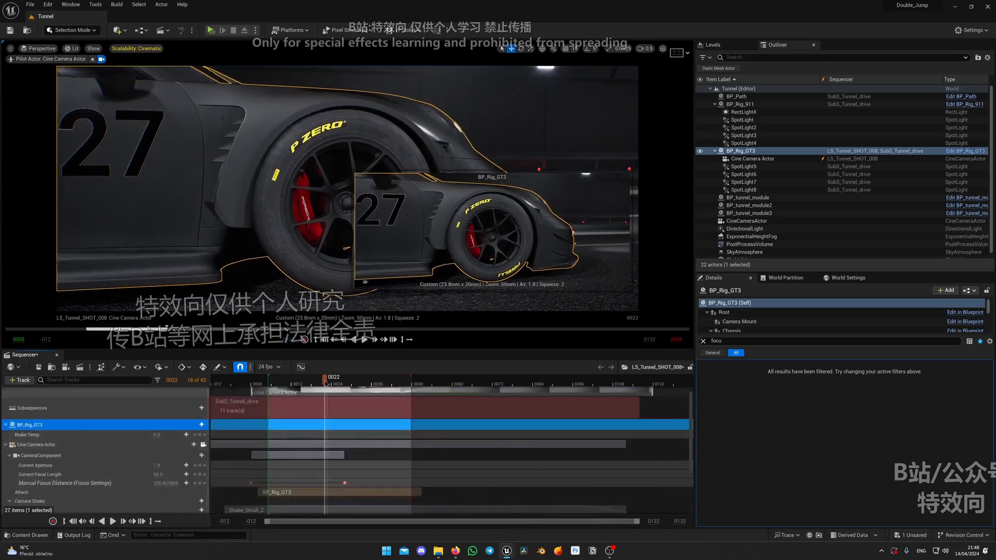
- Key Brake Temp at 0.0 on frame 17, at a glowing value on frames 21 and 28, and at 0.0 on frame 35
left_click_drag(326, 384, 308, 384)
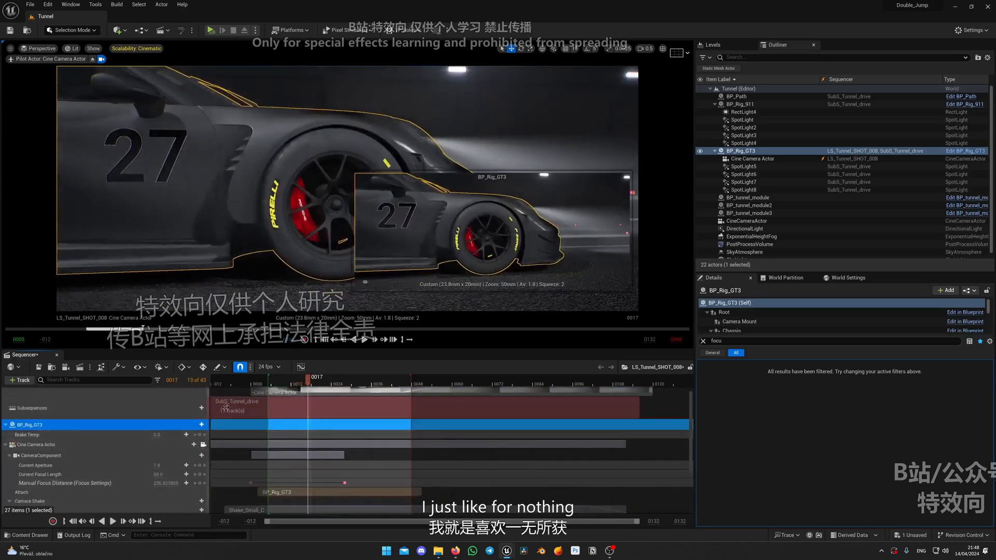
left_click(199, 436)
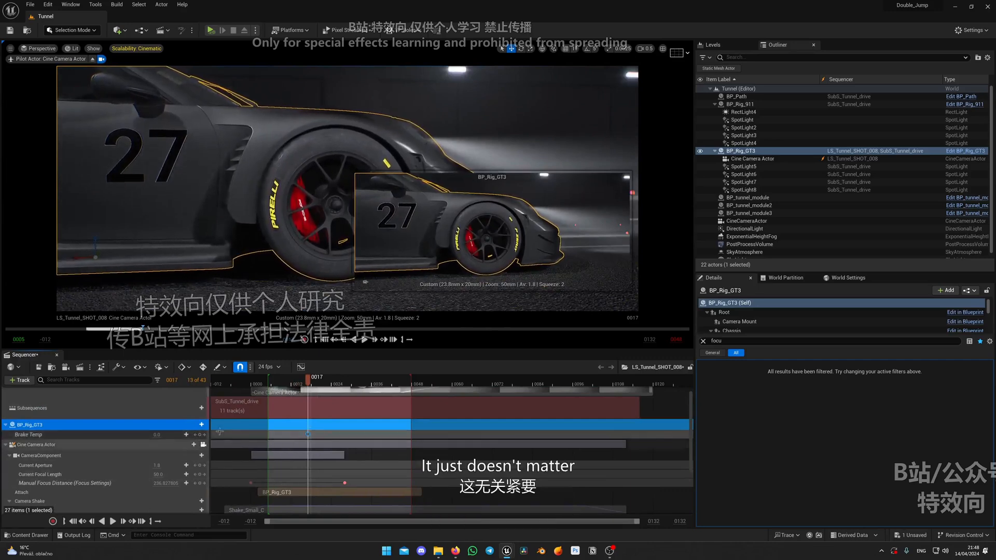
left_click_drag(315, 382, 326, 383)
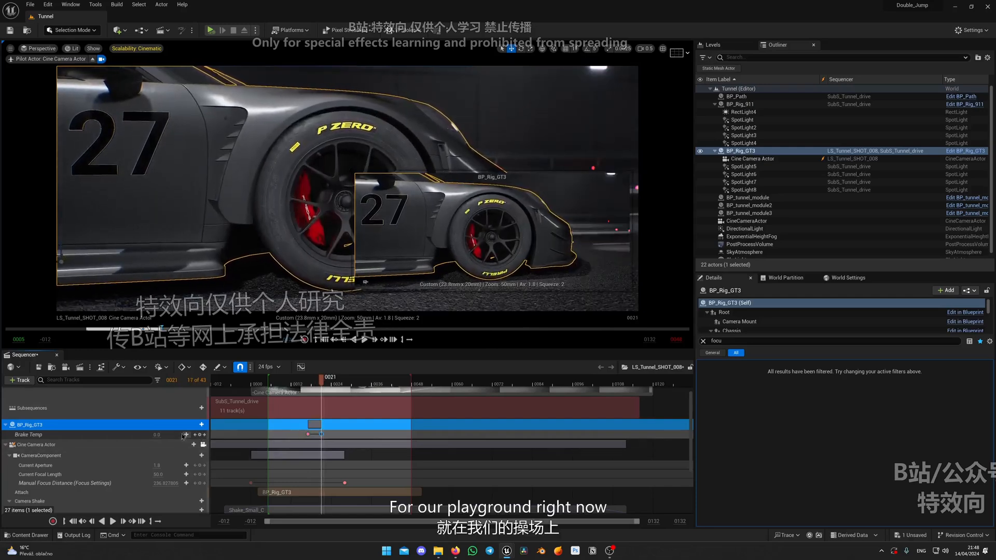
left_click_drag(157, 435, 177, 434)
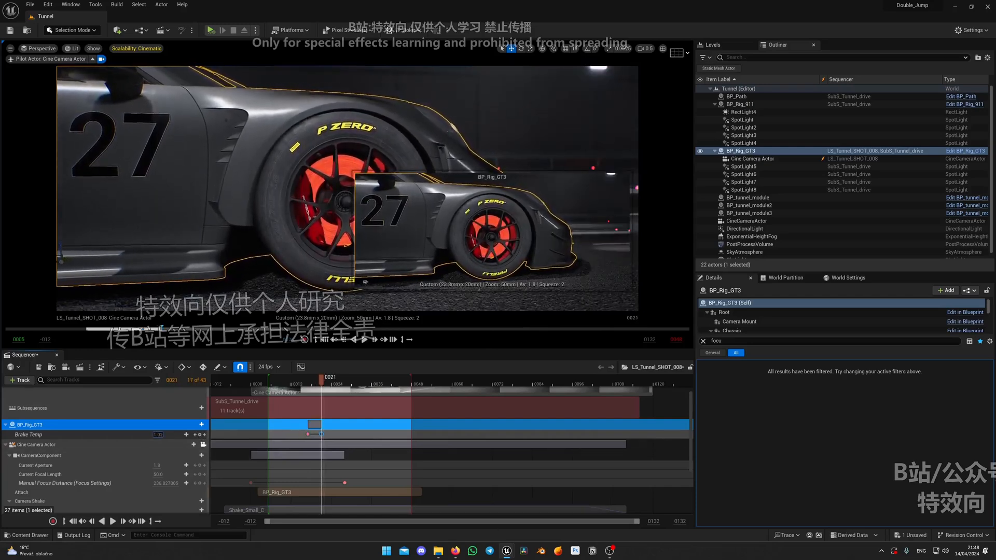
left_click_drag(311, 382, 371, 383)
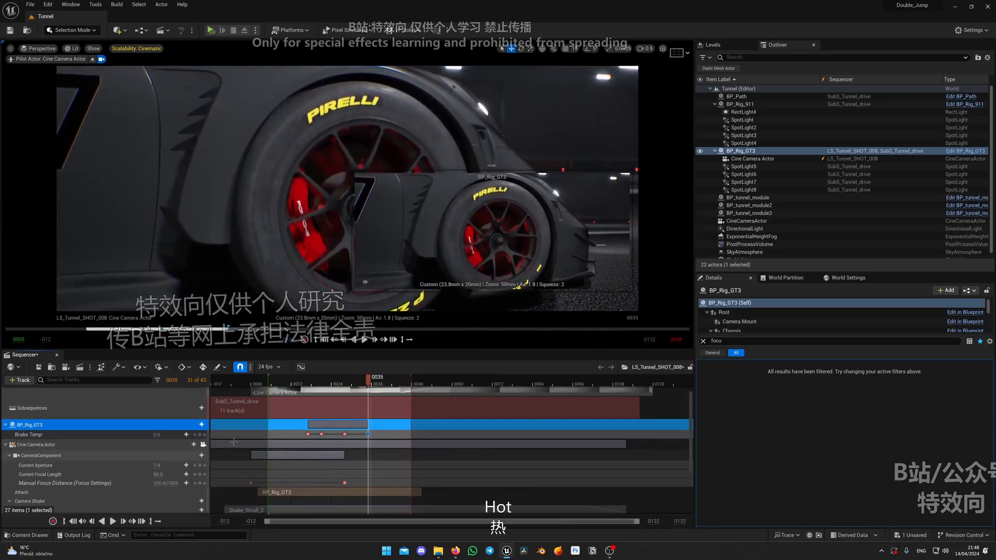
- Play the shot from its start with the car deselected to review the brake glow on the front wheel
left_click_drag(367, 384, 269, 386)
key("space")
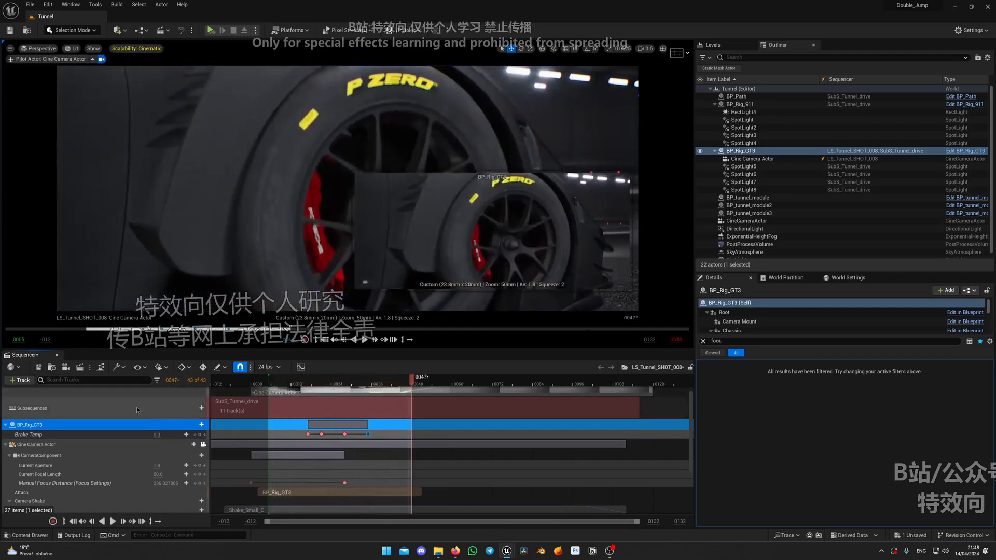
left_click(136, 407)
scroll(164, 422, "up", 1)
left_click(164, 407)
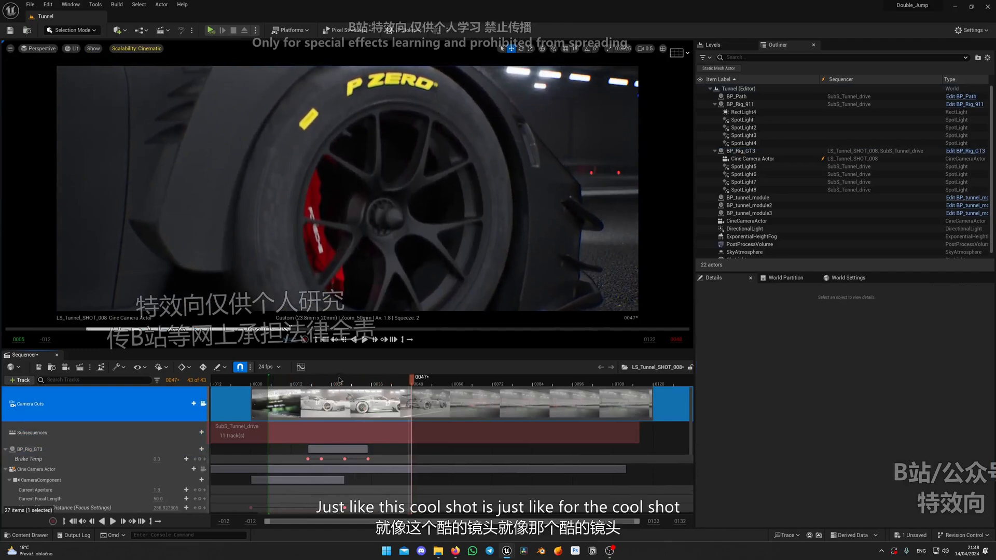
key("space")
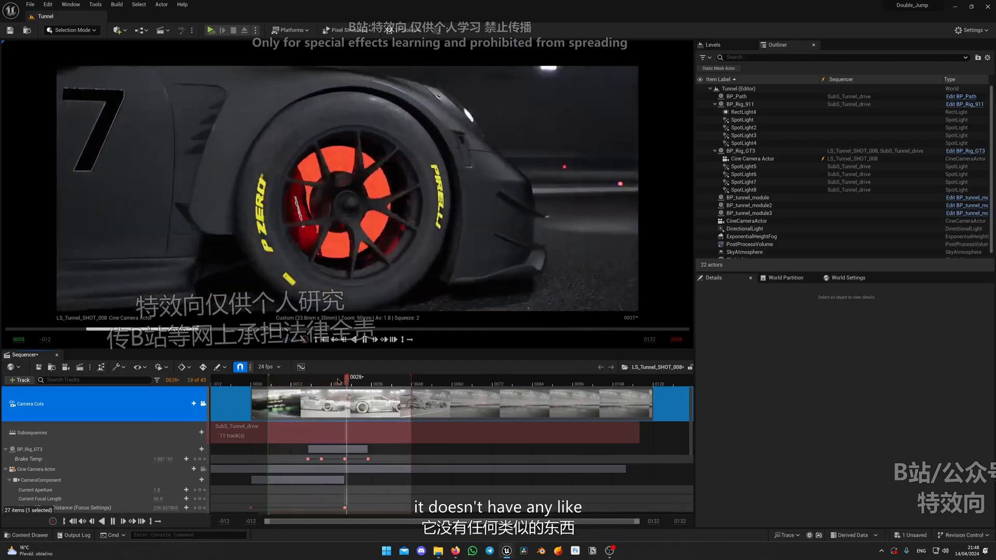
key("space")
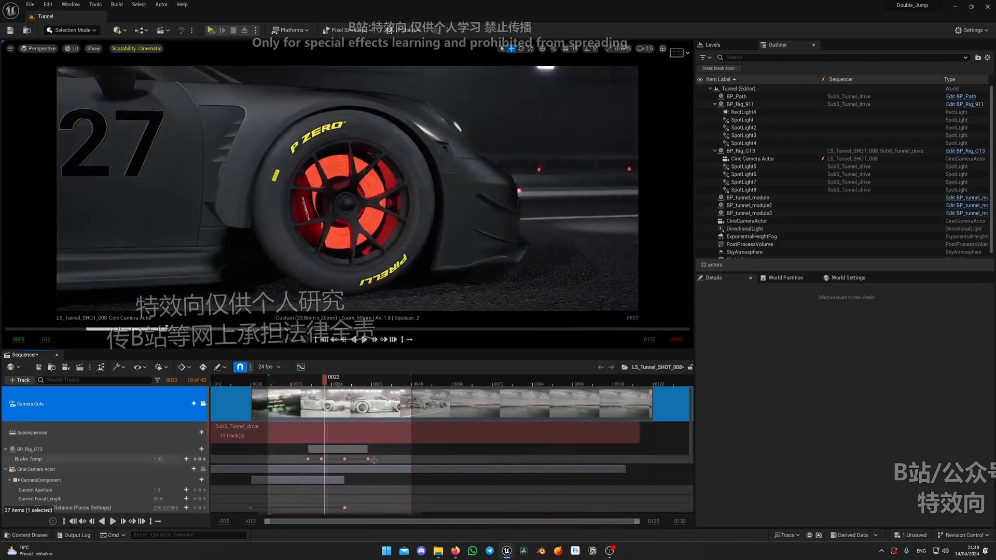
- Move the last two Brake Temp keys to frames 35 and 42, and play the shot again
key("period")
left_click_drag(338, 461, 389, 459)
left_click_drag(369, 379, 275, 379)
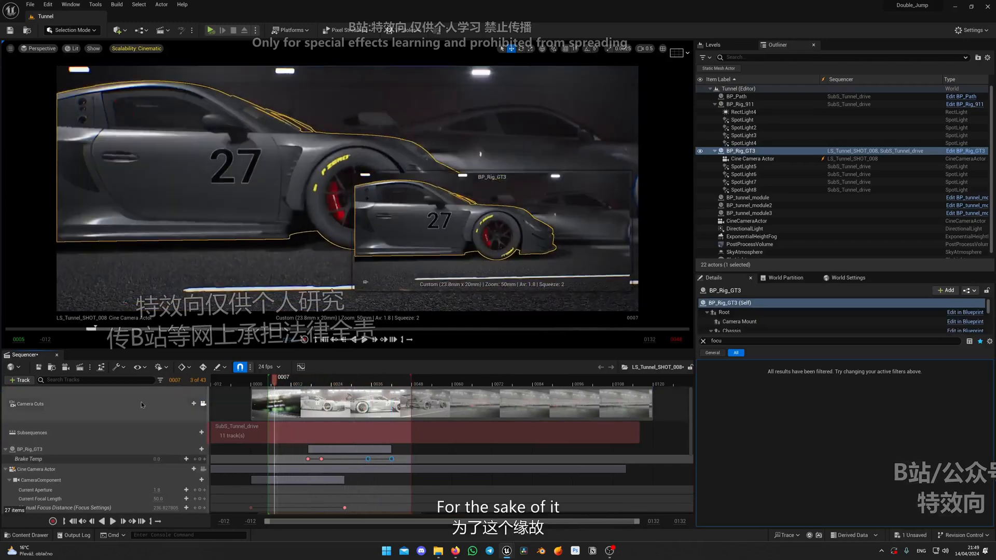
left_click(275, 402)
key("space")
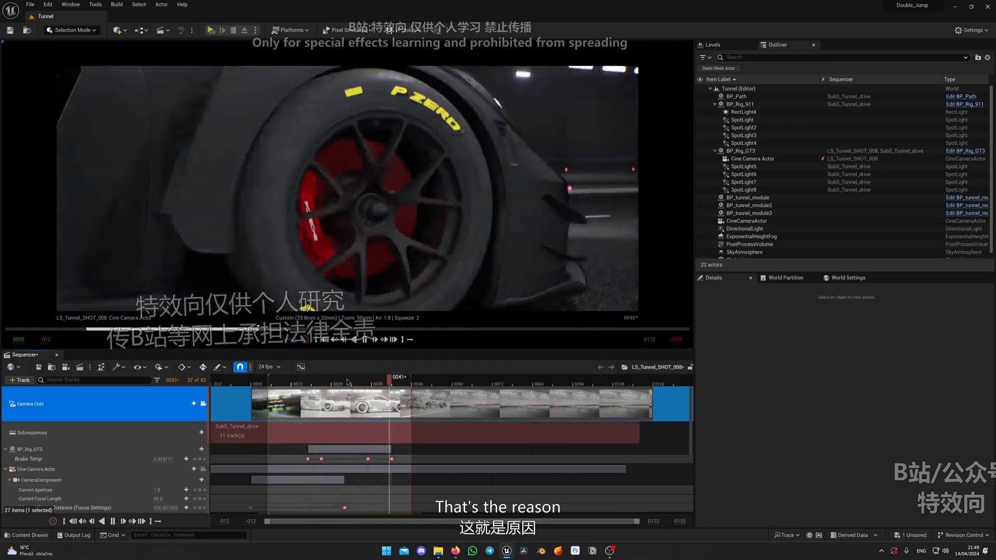
key("space")
- Expand the camera's Rotation channels and delete the Roll key at frame 22
scroll(202, 492, "down", 3)
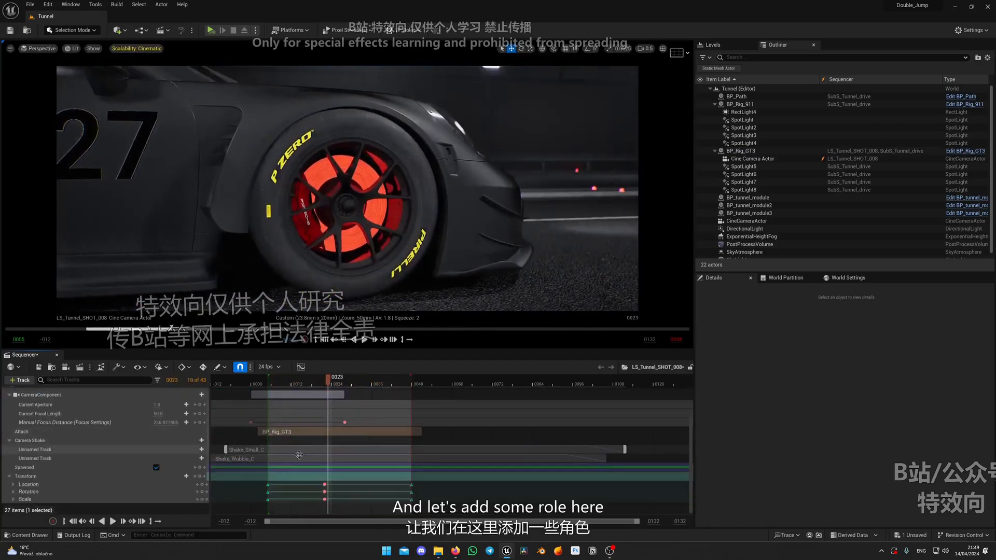
left_click(198, 484)
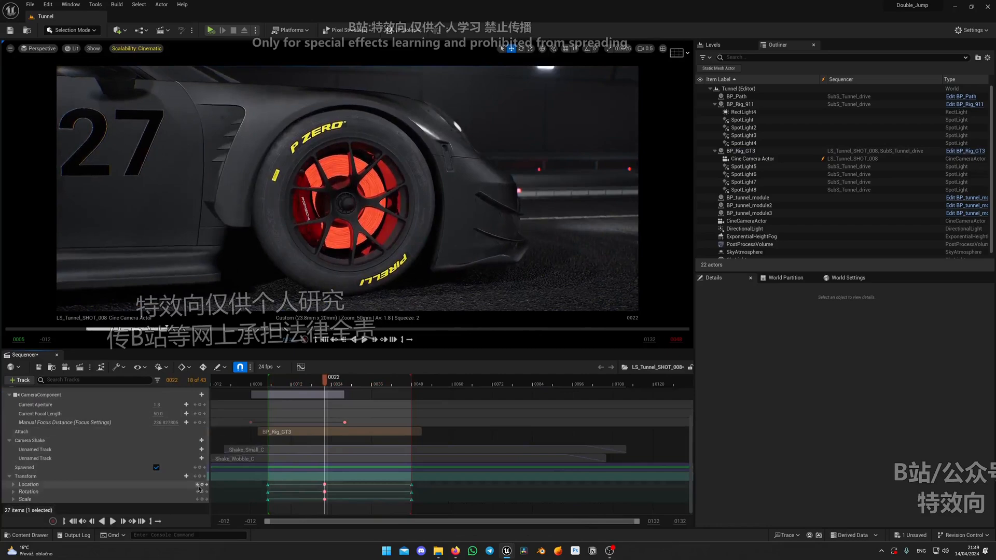
left_click(197, 484)
left_click(324, 484)
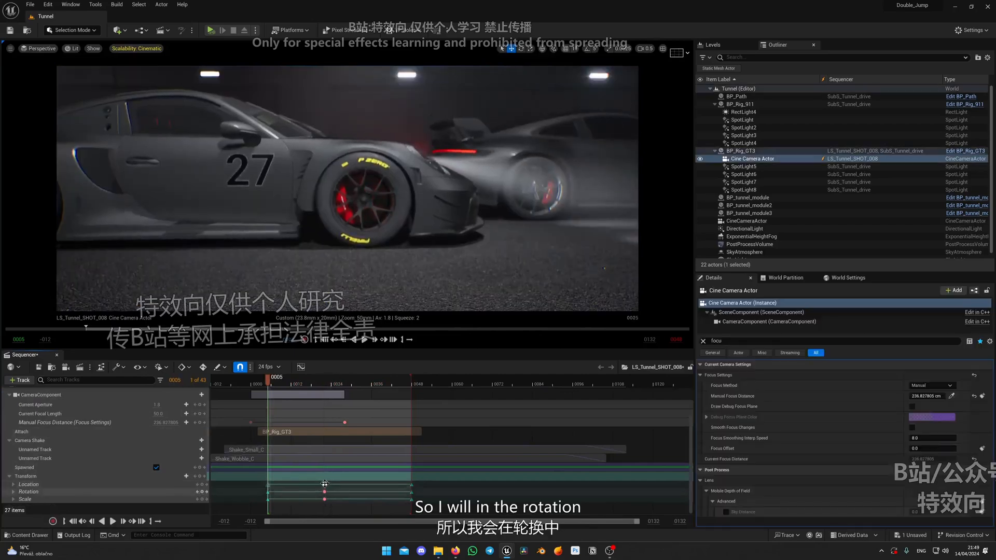
left_click(31, 492)
left_click(13, 492)
scroll(272, 474, "down", 1)
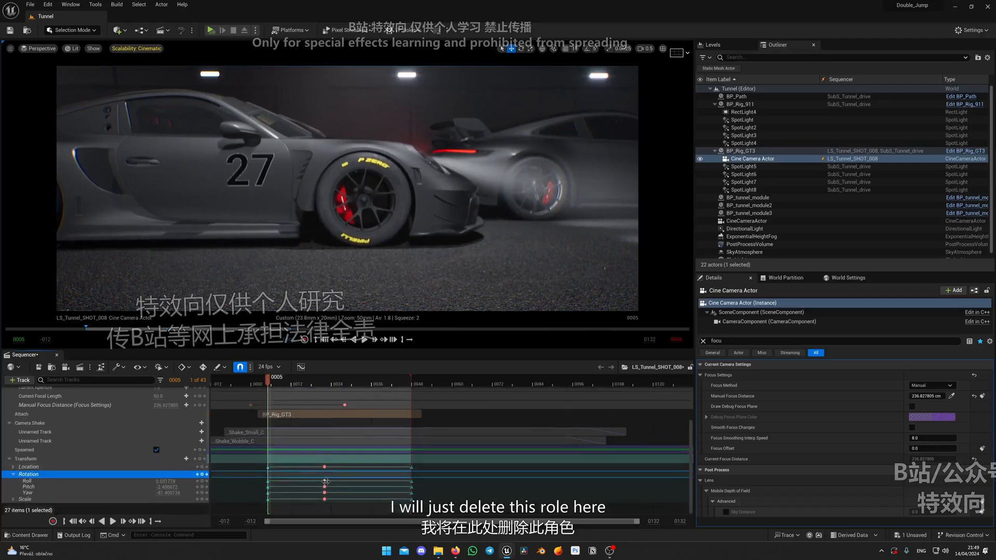
left_click(324, 481)
key("Delete")
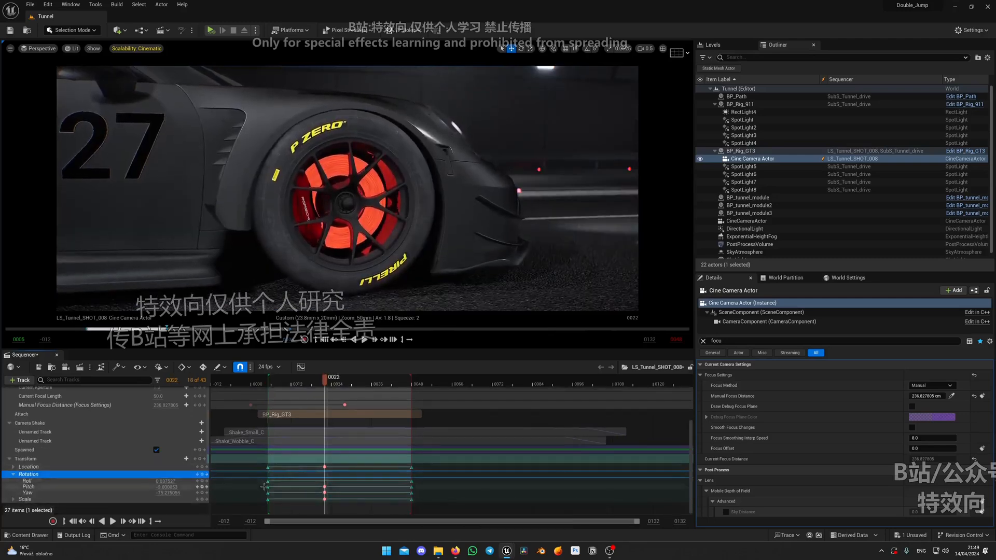
- Set the camera's Roll to -5 on the key at frame 5 and to 15 on the key at the shot's end
left_click(268, 482)
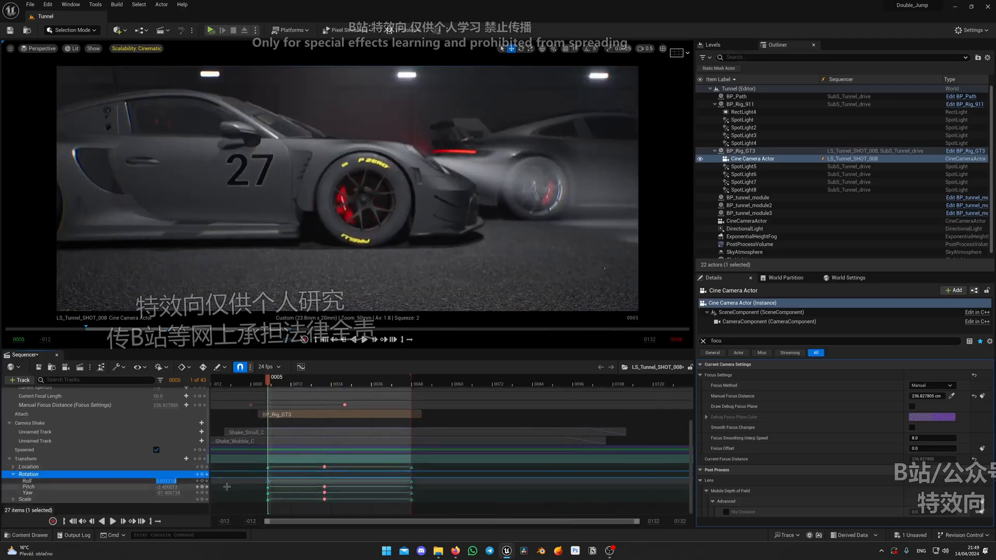
type("-5")
key("Return")
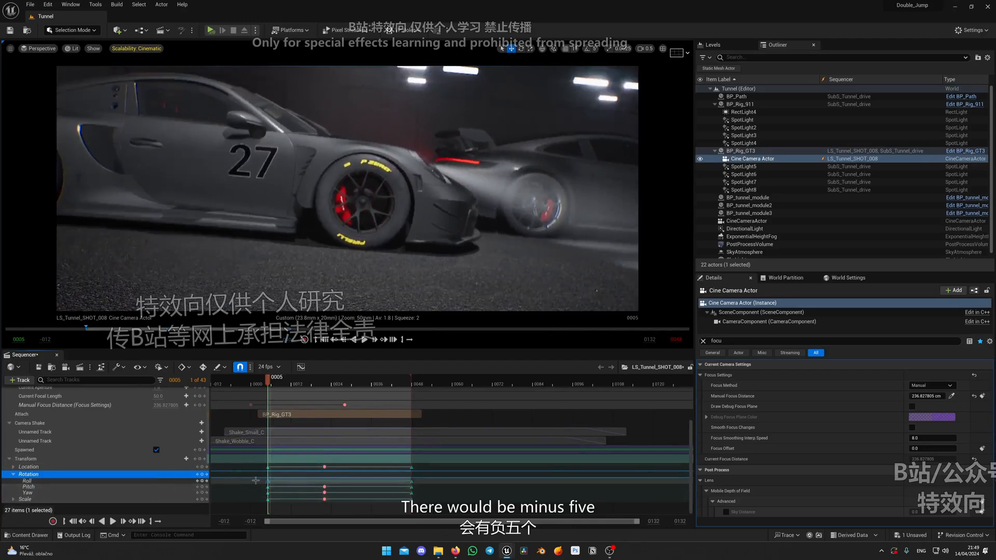
left_click(413, 482)
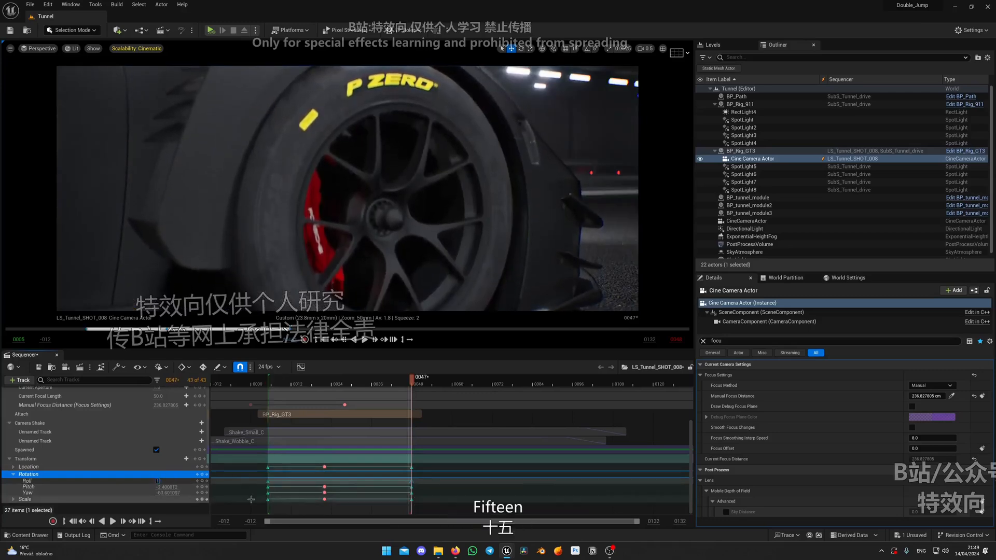
type("15")
key("Return")
- Play the shot to review the camera roll, replay it, and save the work
key("space")
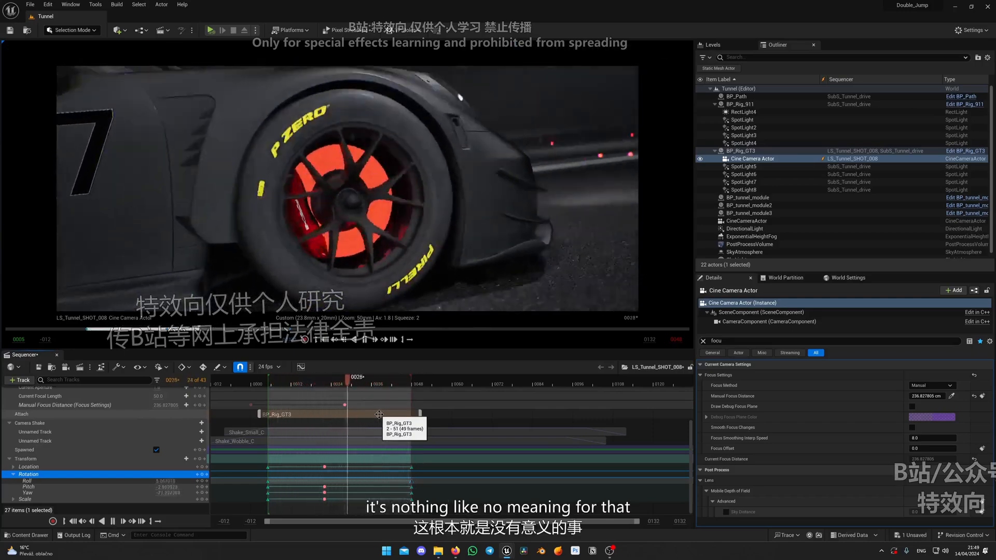
key("space")
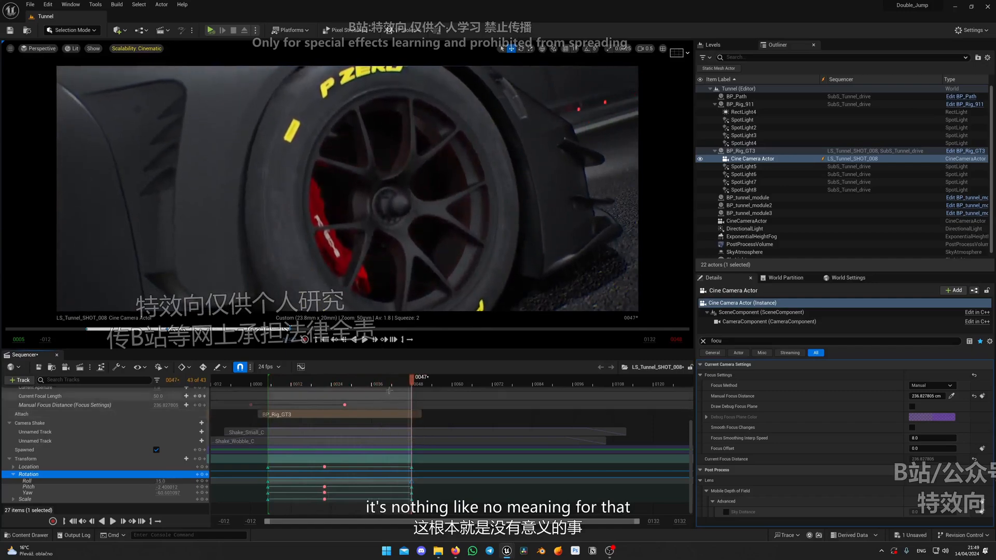
key("space")
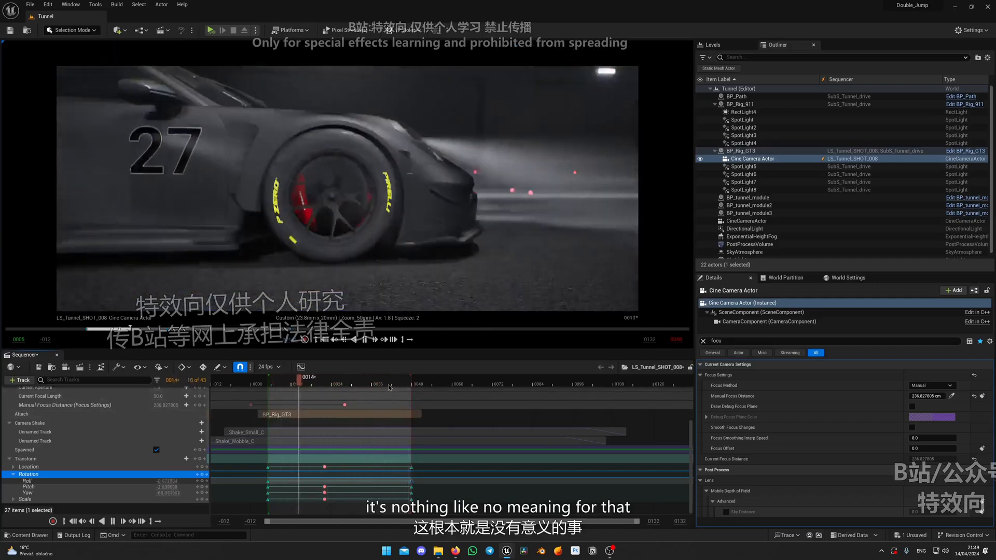
key("ctrl+s")
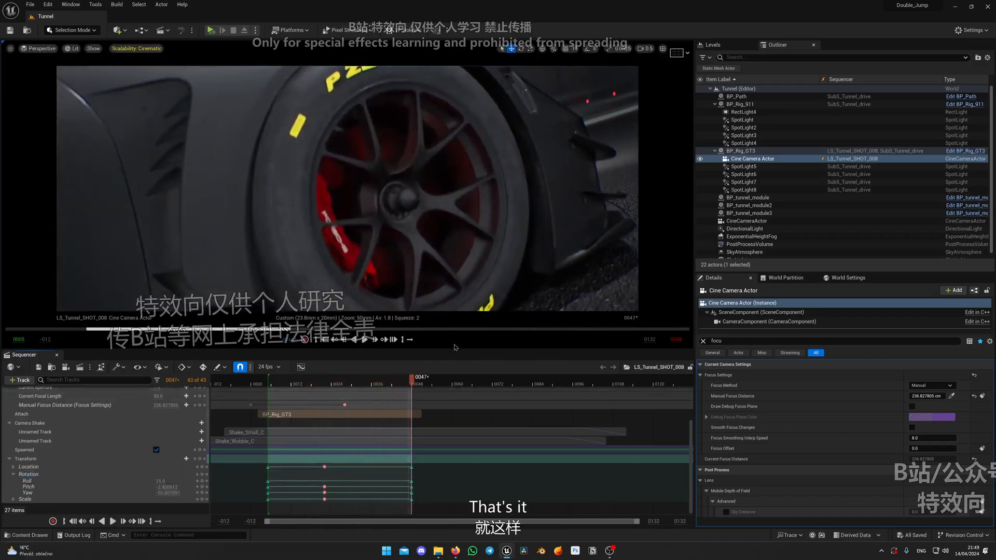
- Browse to the root Content folder with the search filter cleared and open the Dark_Scene level
key("ctrl+space")
left_click(608, 449)
key("ctrl+space")
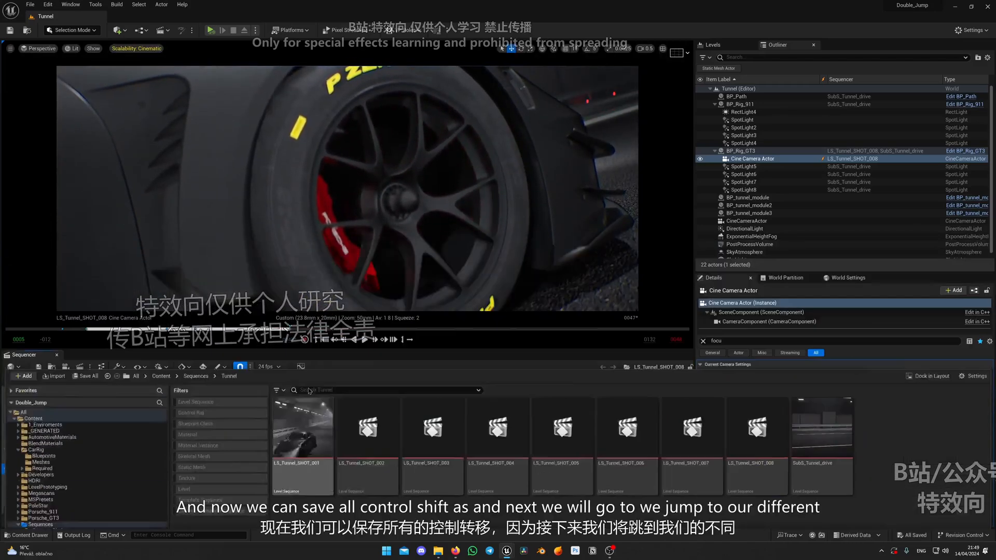
key("ctrl+space")
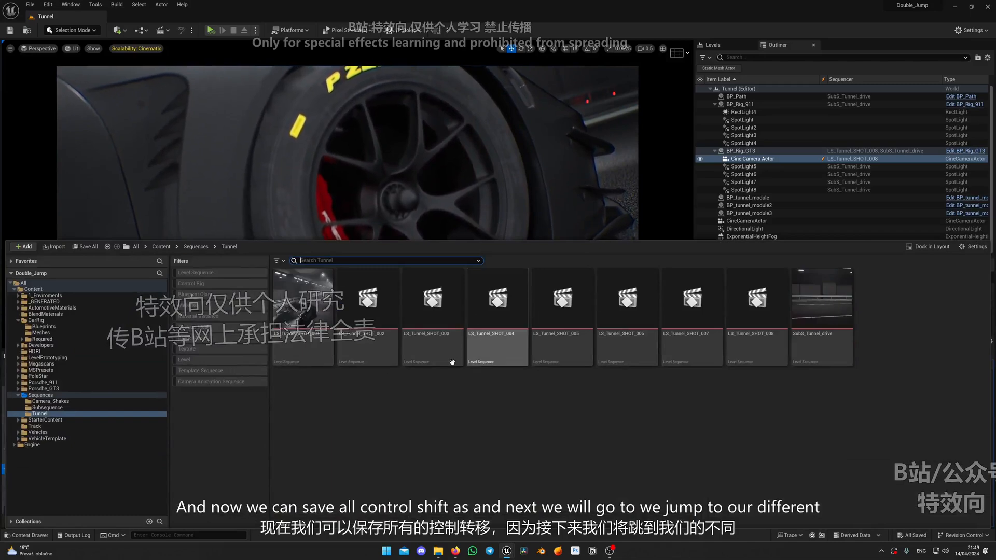
key("ctrl+space")
key("ctrl+space")
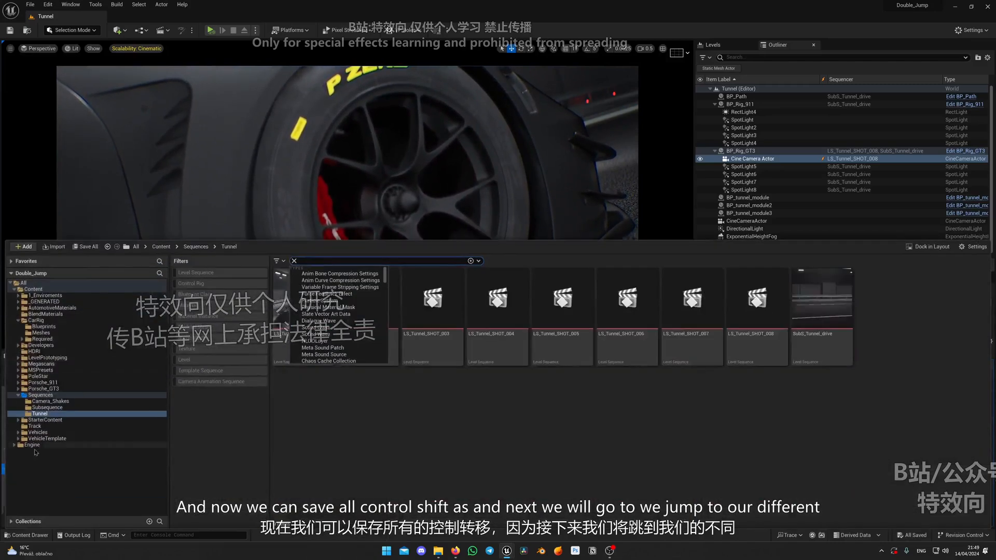
left_click(33, 289)
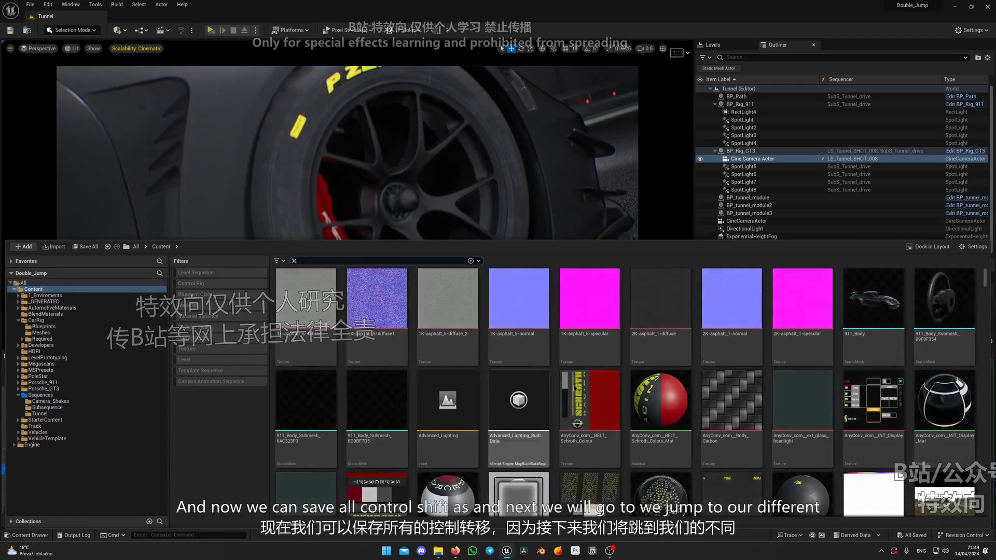
left_click(293, 261)
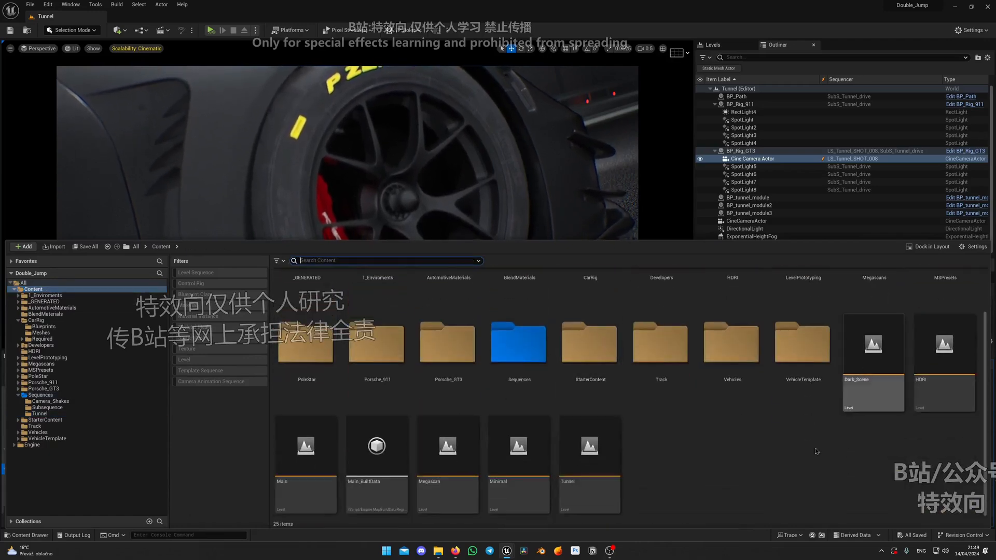
double_click(873, 345)
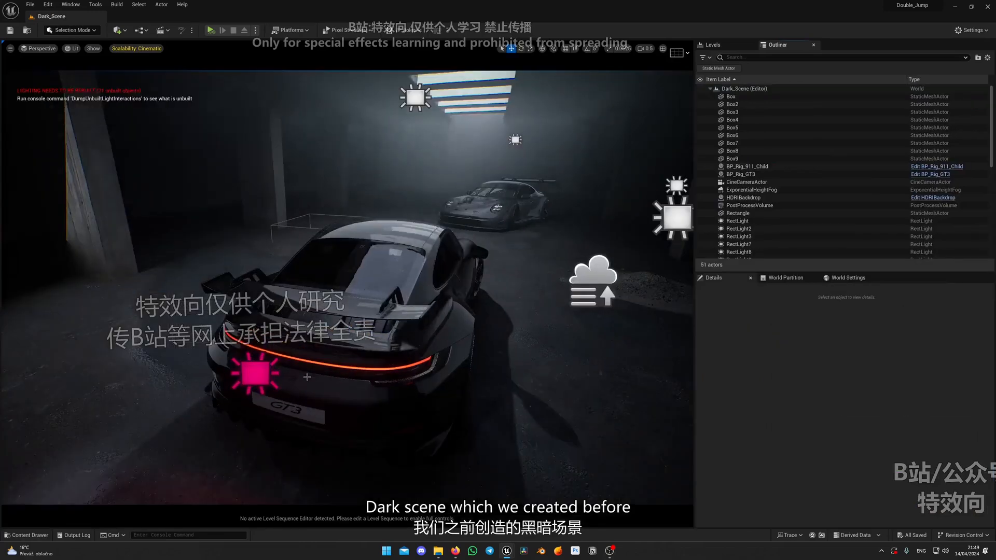
- Create a folder named Garage inside the Sequences folder and open it
key("ctrl+space")
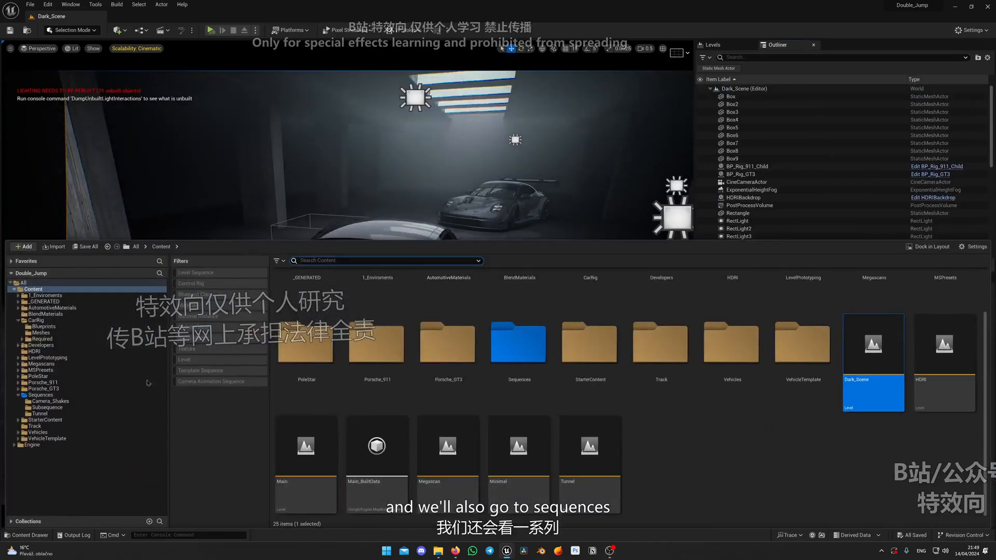
left_click(40, 395)
right_click(389, 435)
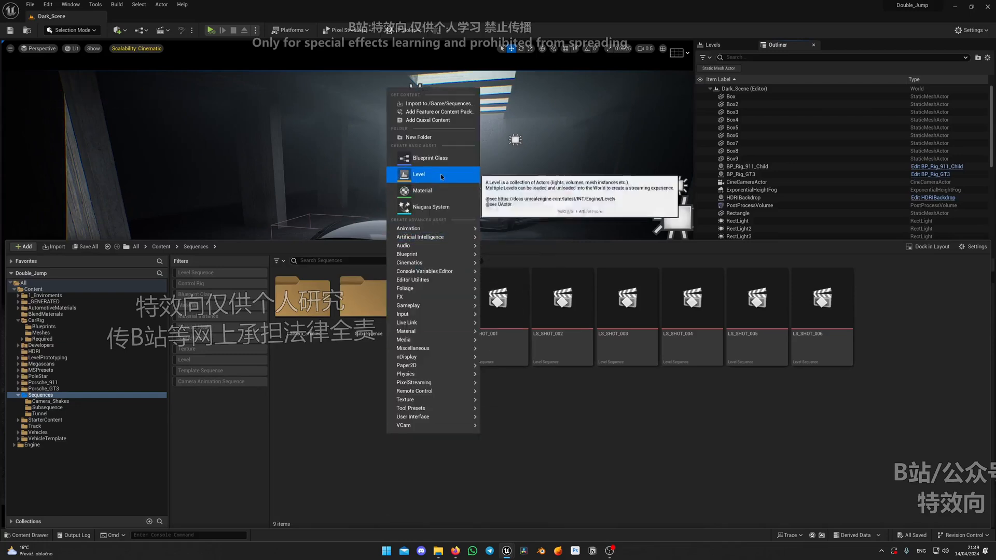
left_click(418, 137)
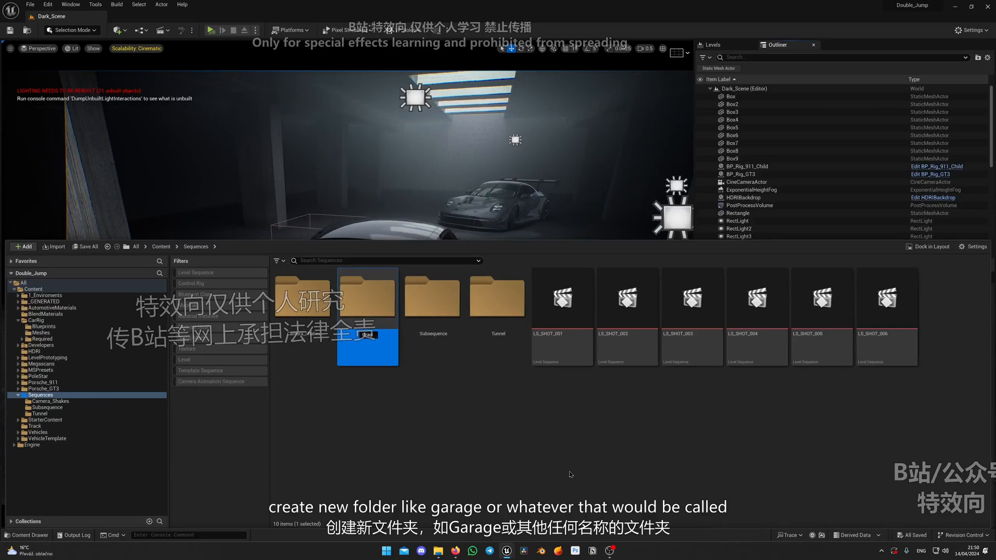
key("Return")
key("Return")
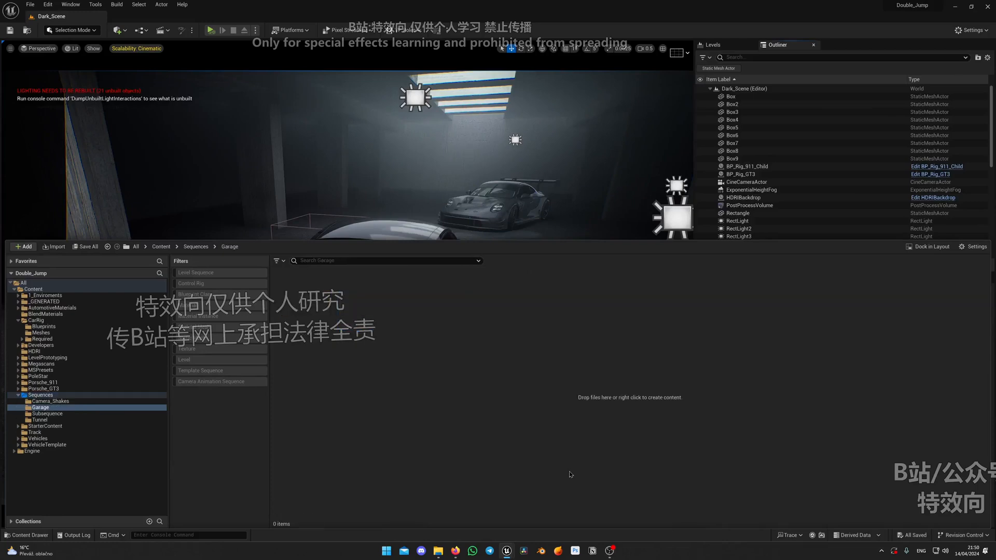
- Create a level sequence named LS_Garage_SHOT_001 in the Garage folder and delete its extra 002 copy
right_click(444, 368)
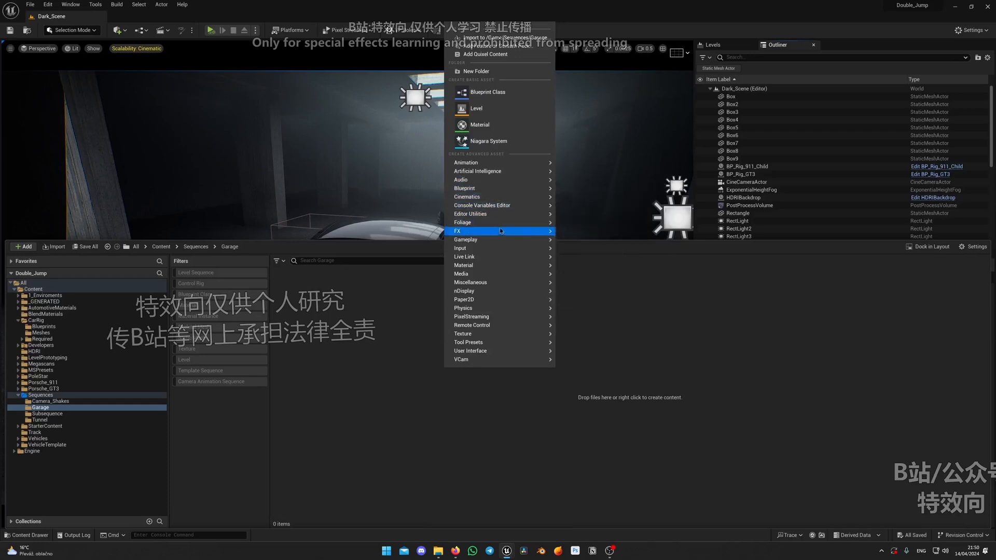
mouse_move(519, 197)
left_click(599, 220)
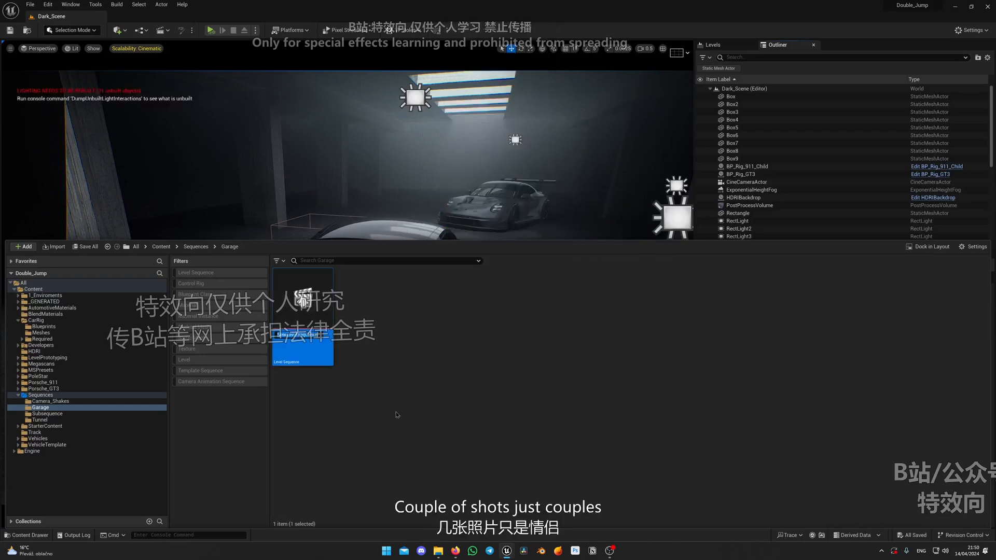
key("F2")
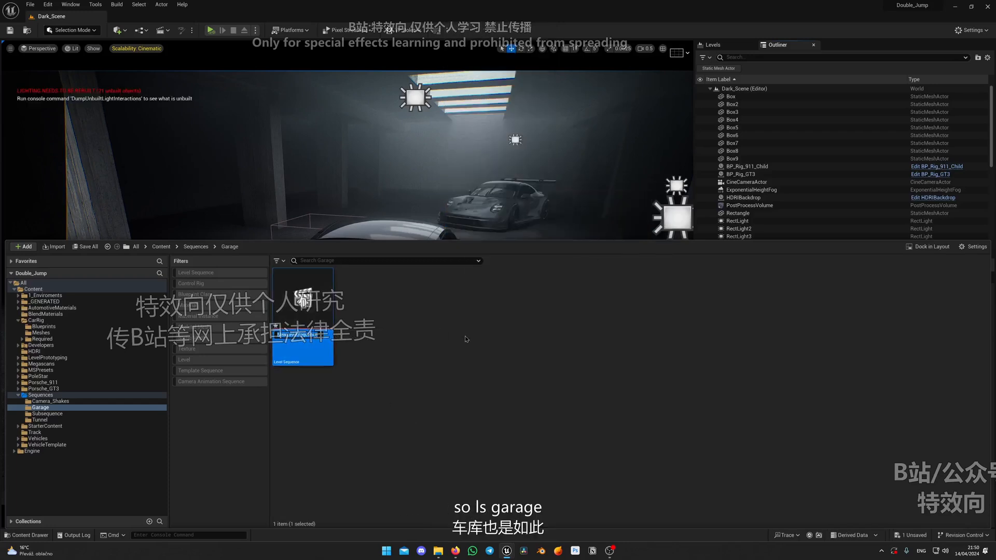
type("LS_Garage_")
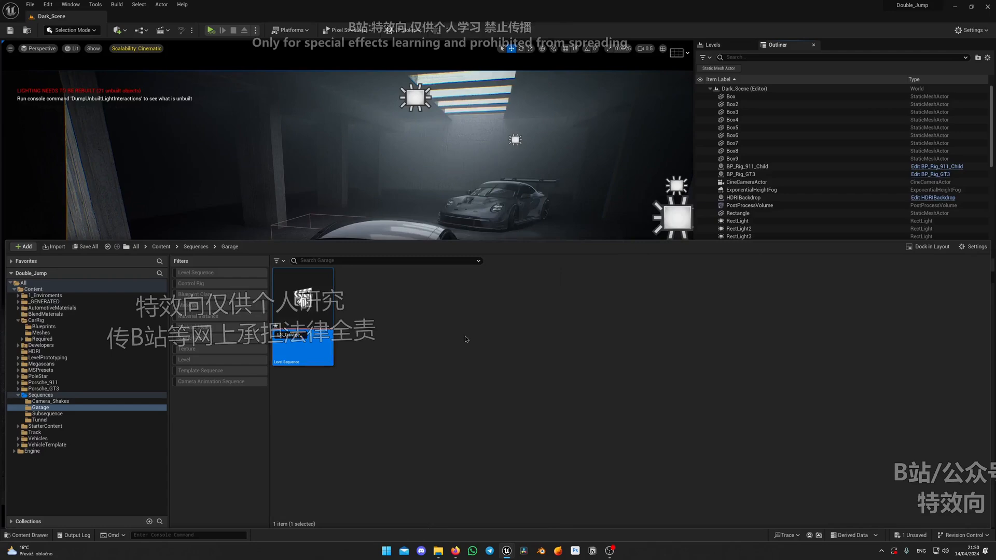
type("SHOT_001")
key("Return")
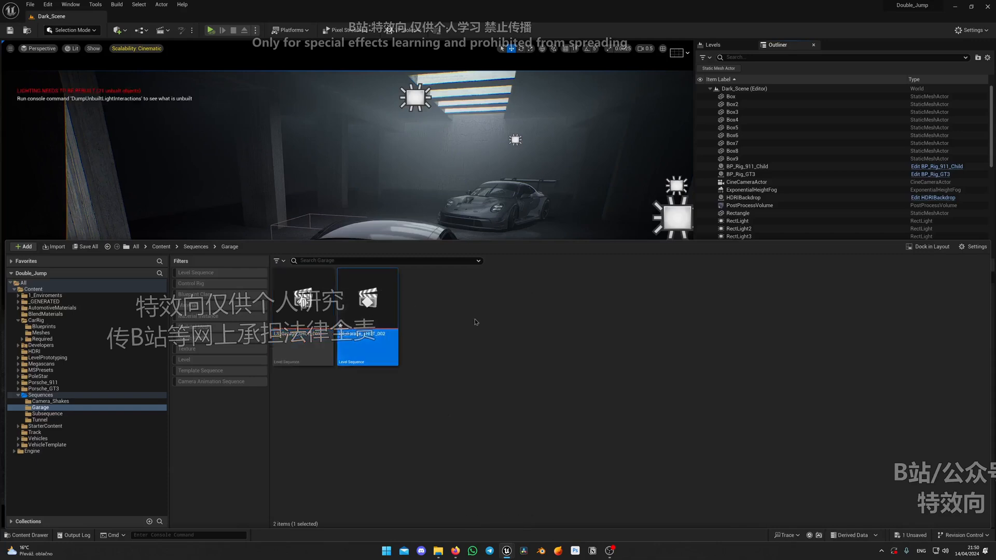
key("Delete")
left_click(442, 403)
- Open the LS_Garage_SHOT_001 sequence and add a cine camera to it
double_click(295, 293)
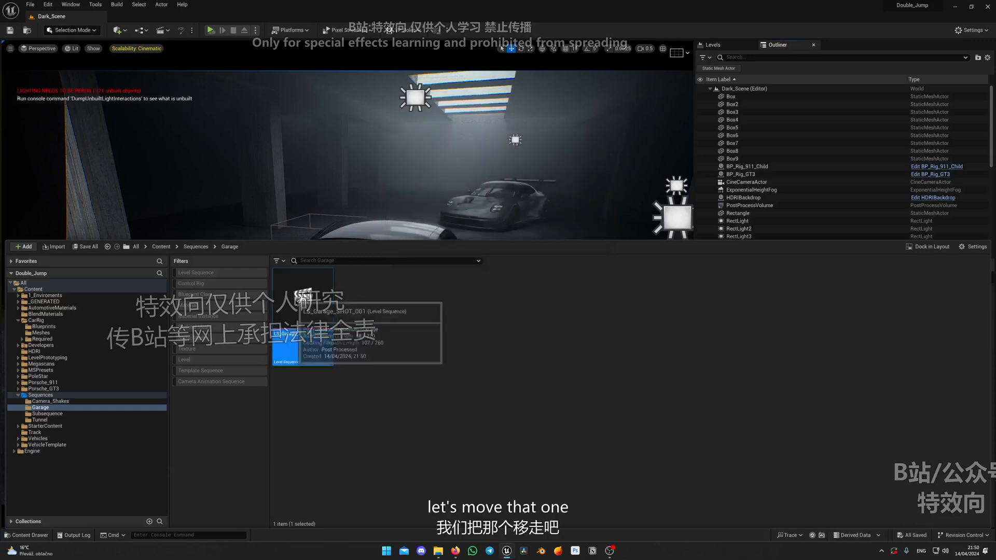
left_click(65, 370)
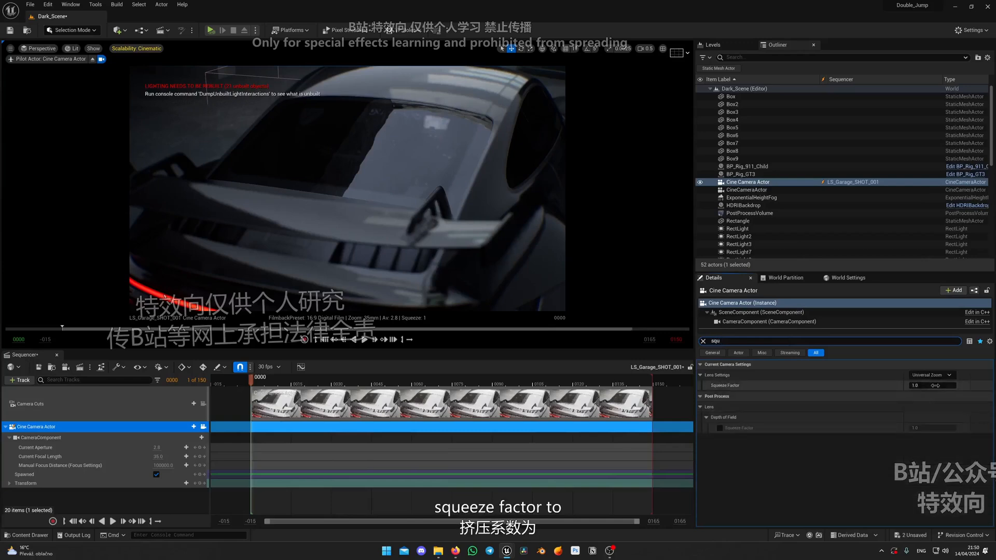
- Set the new camera's Squeeze Factor to 2 and its Sensor Height to 20.047501 mm, 1.5 times the original
left_click_drag(935, 385, 987, 404)
left_click(704, 341)
type("se")
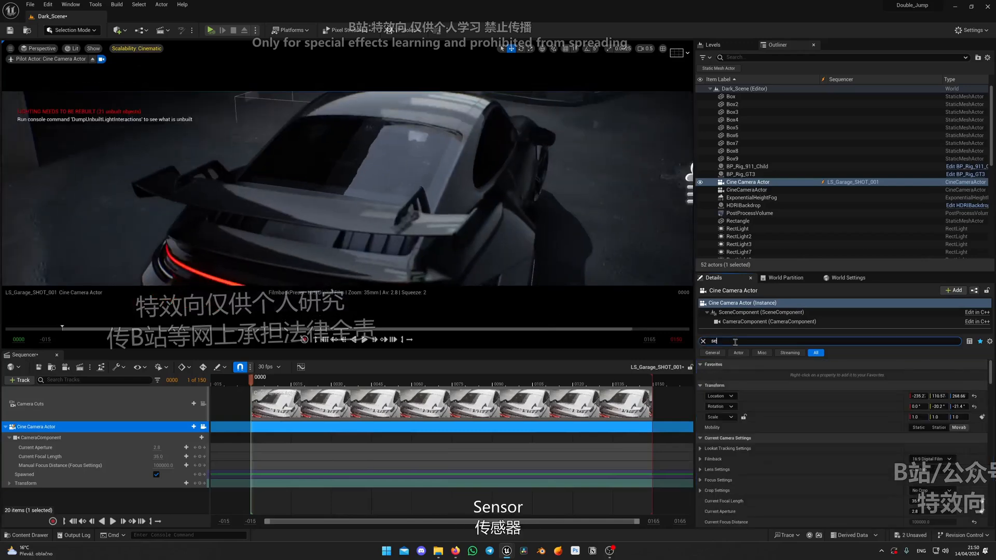
type("s")
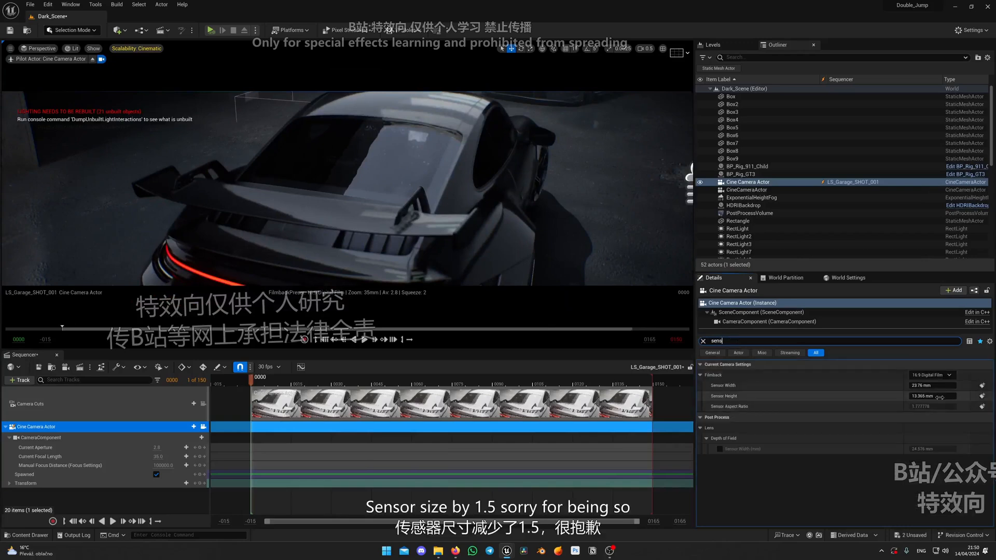
key("Return")
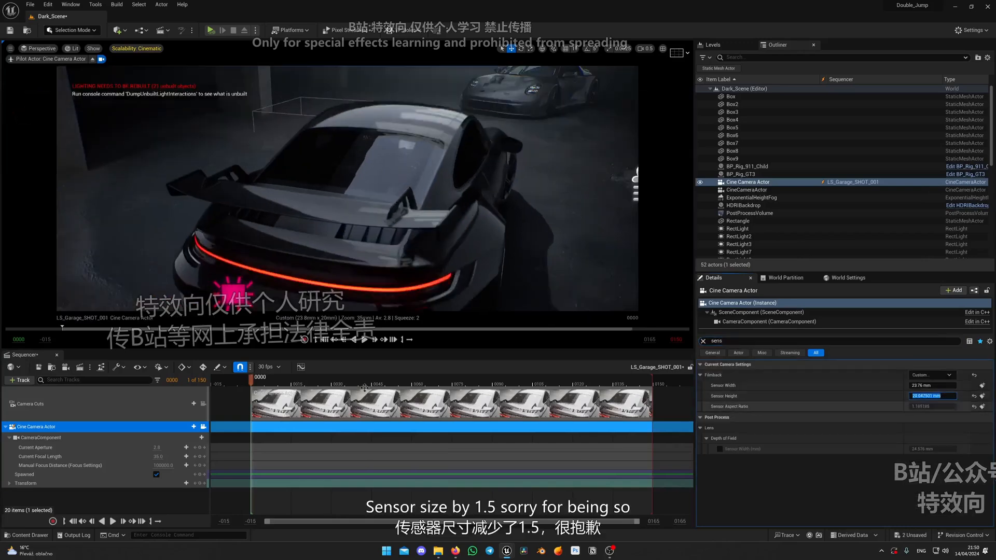
- Frame the camera low behind the car on its rear light strip and wing, and set the Current Aperture to 1.8
right_click_drag(346, 189, 311, 188)
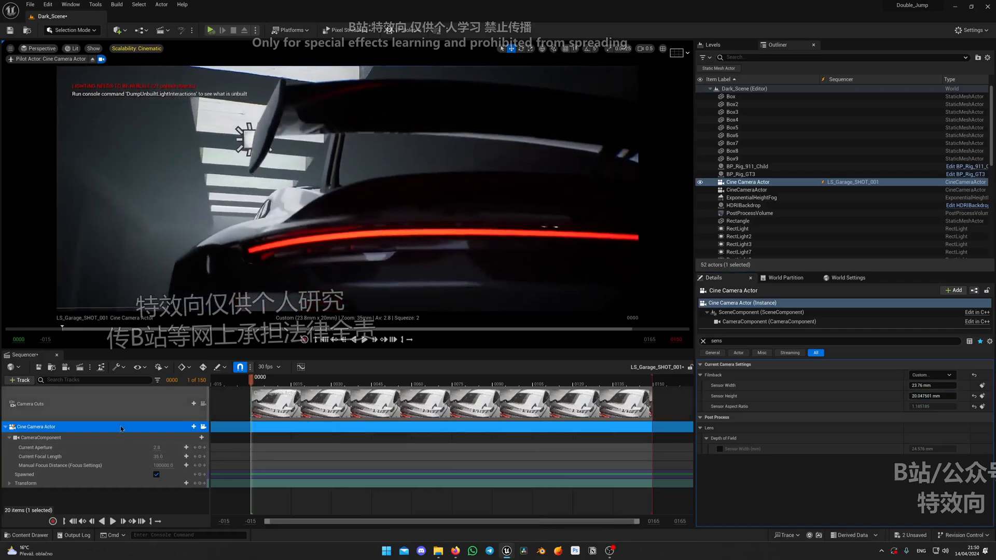
left_click(157, 447)
type("1.8")
key("Return")
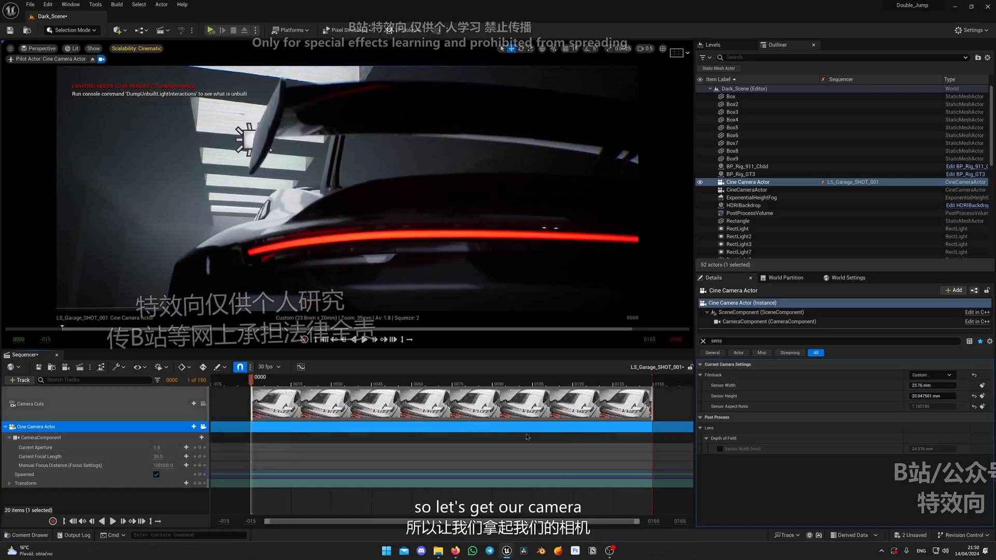
- Pick the camera's Manual Focus Distance from the rear wing support and reframe to include the car's side and ceiling lights
left_click(703, 341)
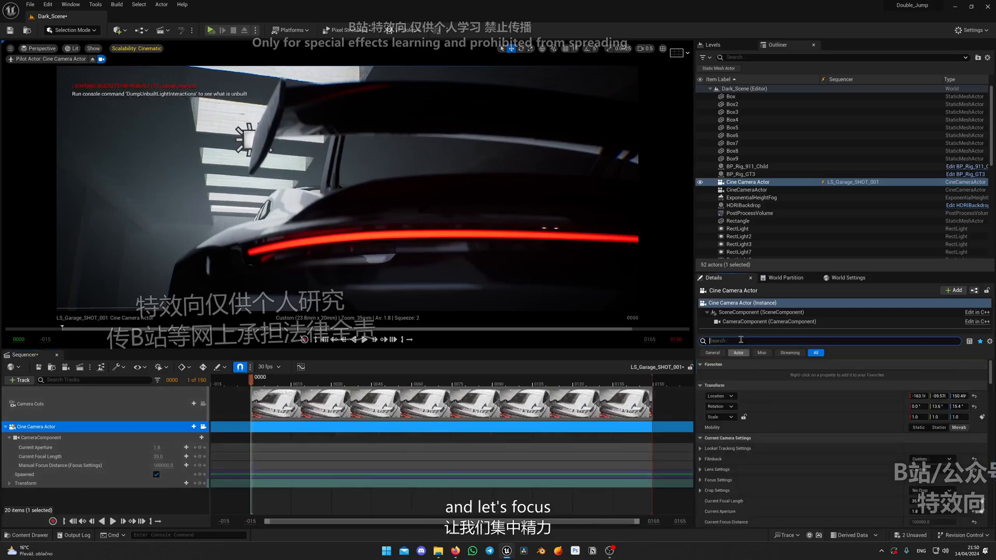
type("focu")
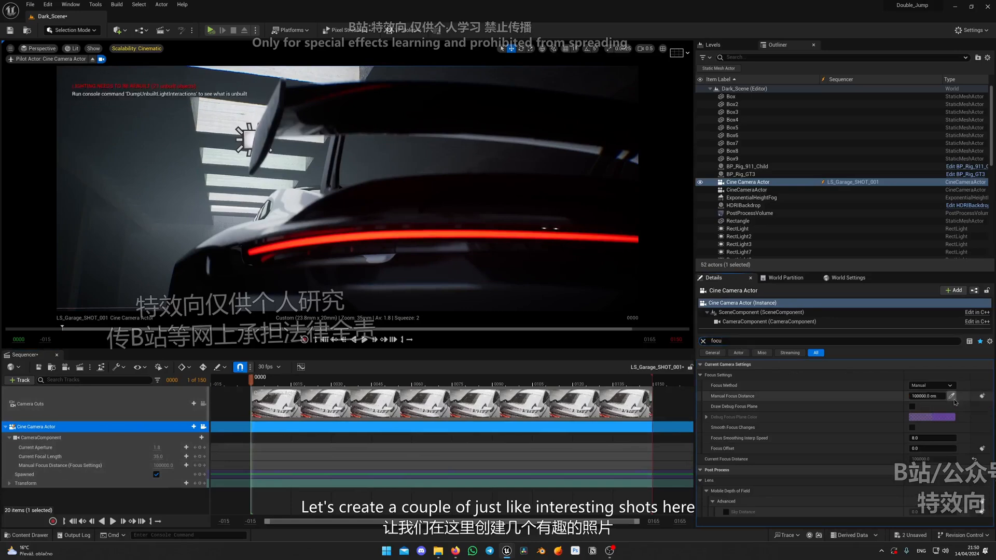
left_click(345, 135)
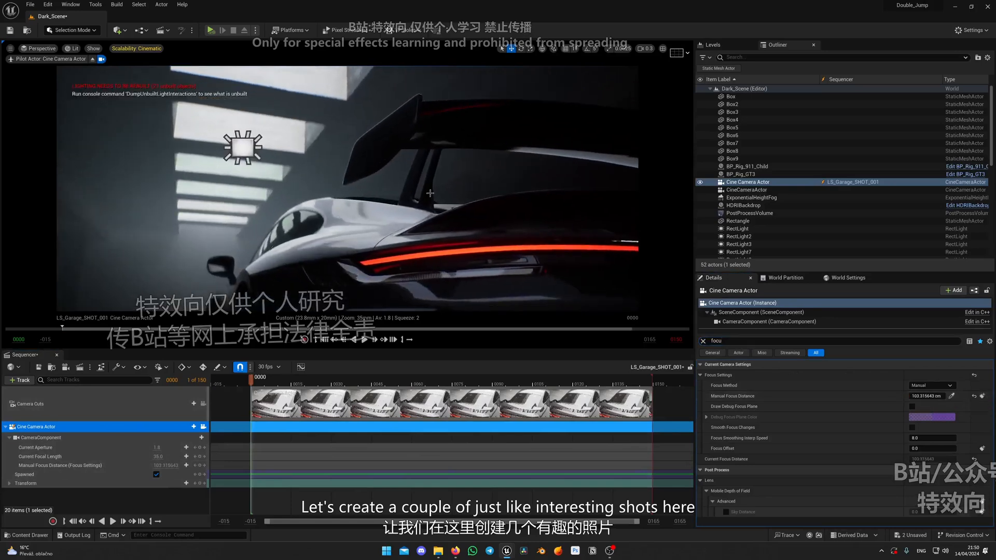
right_click_drag(441, 194, 464, 187)
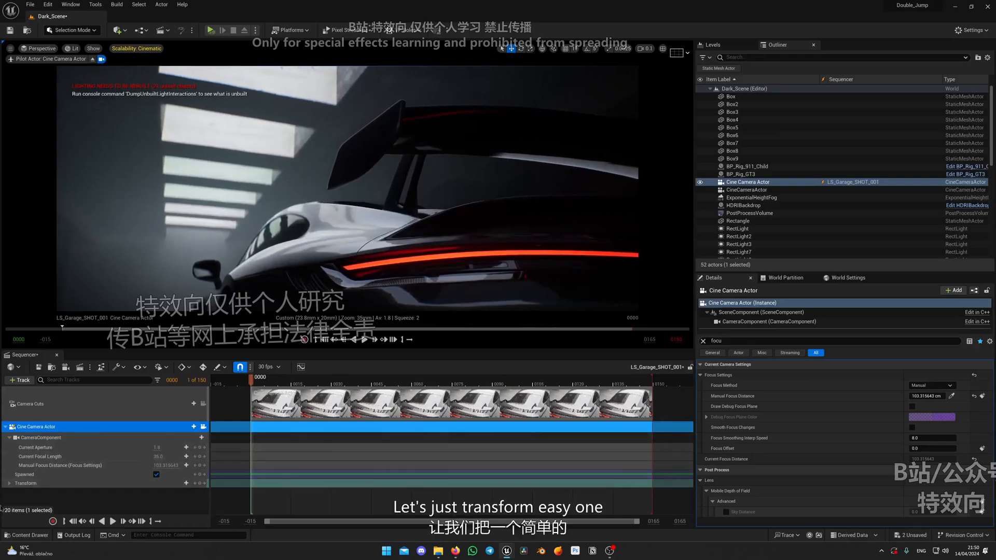
- Set the camera's Location, Rotation and Scale keys at frame 0 to Linear interpolation
left_click(10, 483)
scroll(104, 485, "down", 1)
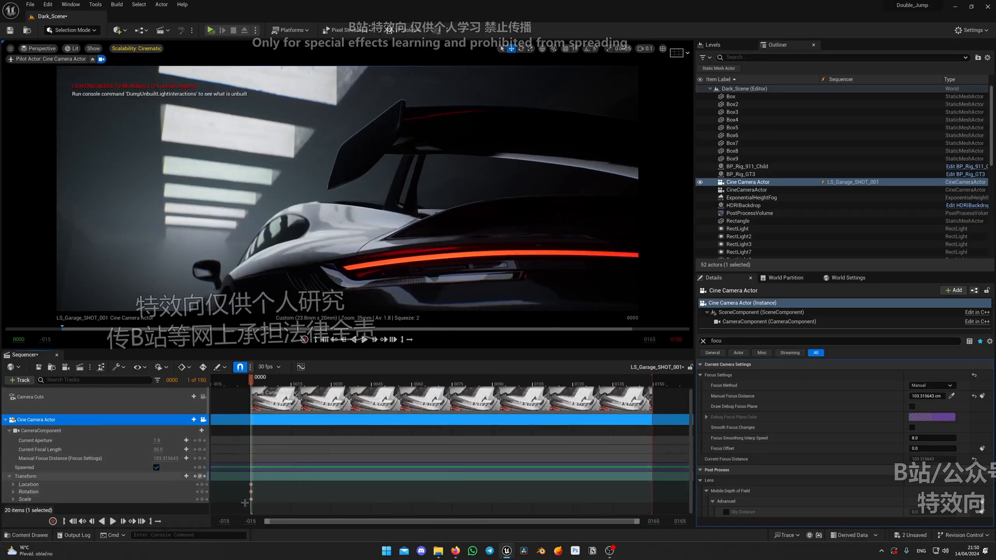
right_click(251, 485)
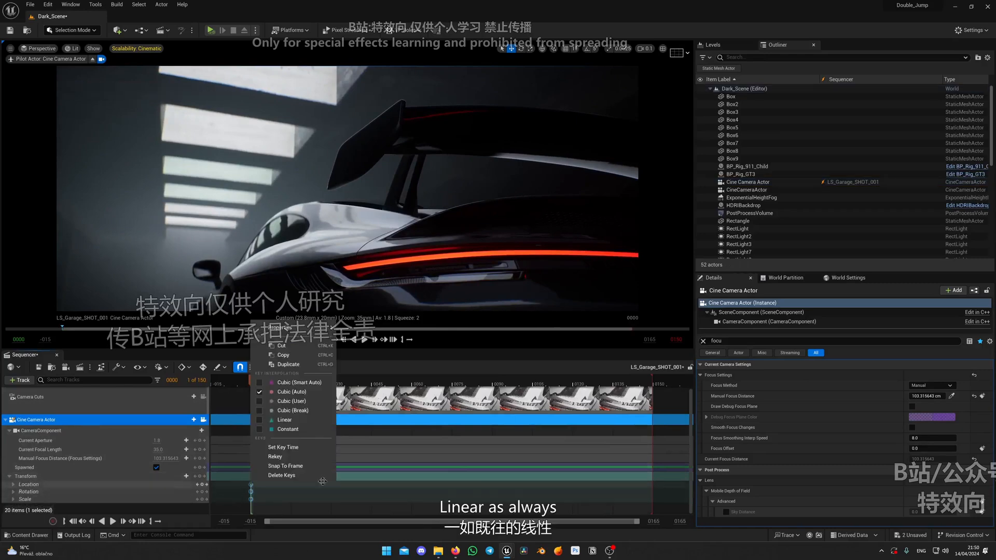
left_click(284, 420)
- Set the sequence display rate to 24 fps and move the playback end to frame 50
left_click(269, 366)
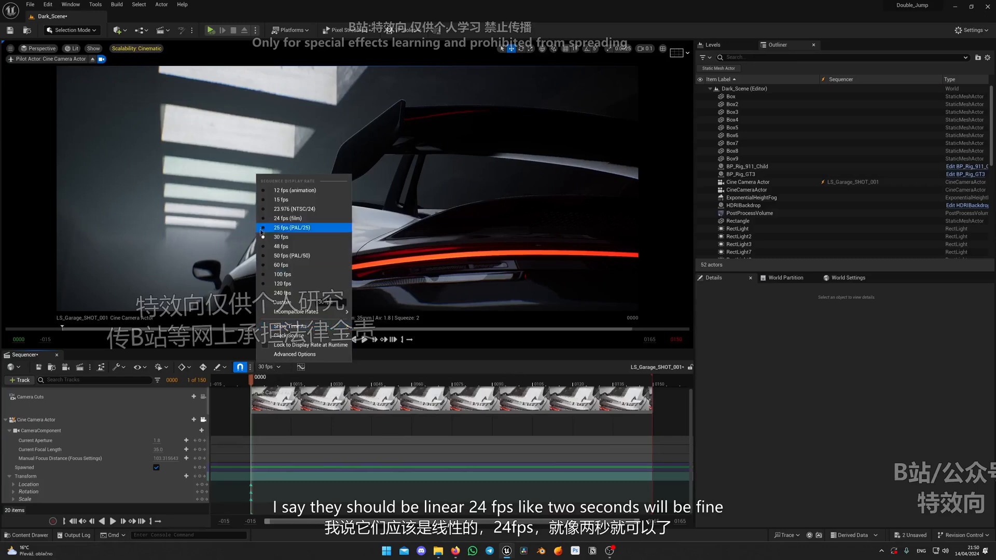
left_click(285, 218)
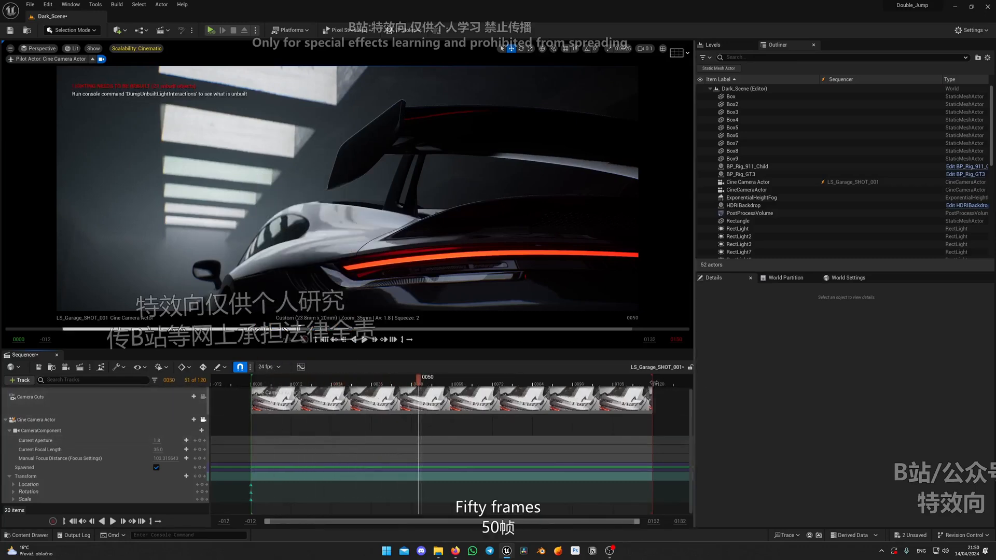
left_click_drag(652, 383, 424, 412)
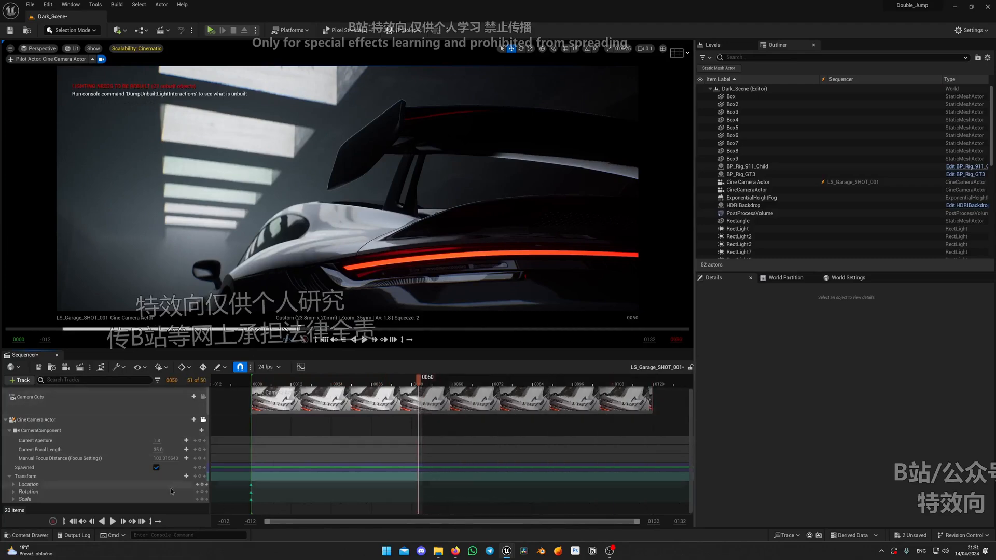
- Key the camera's Transform at frame 50 from a view further behind the car's wing and light strip, and play the move
left_click(200, 476)
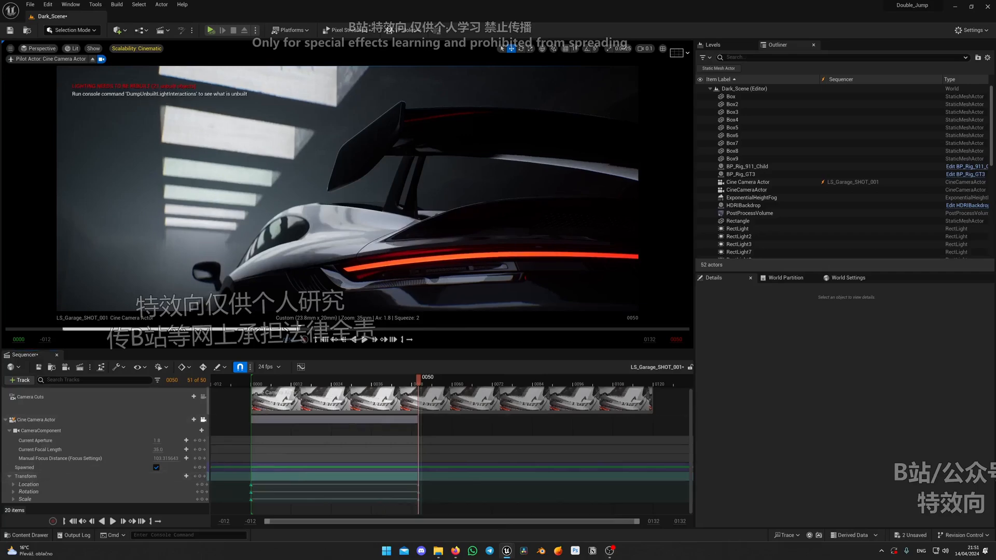
right_click_drag(347, 188, 254, 173)
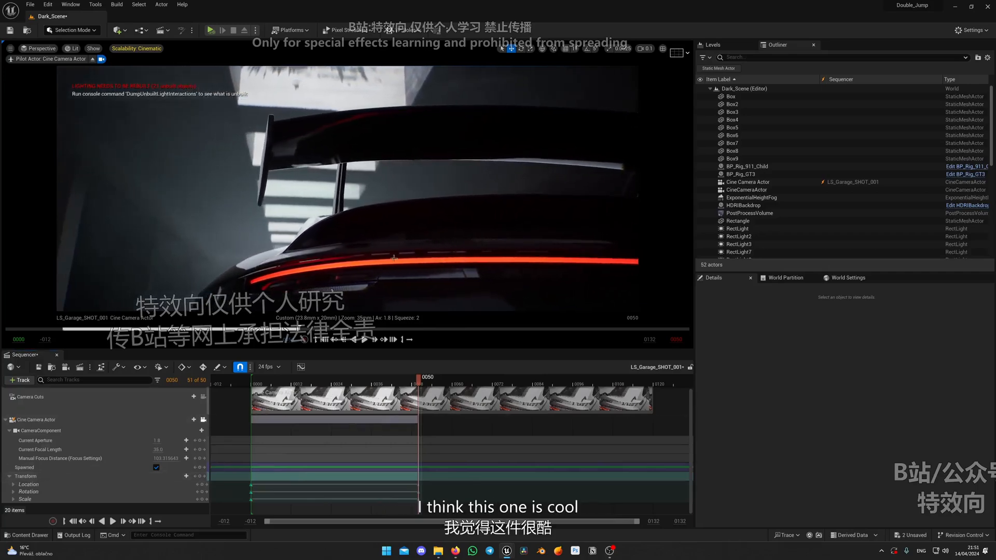
left_click(200, 476)
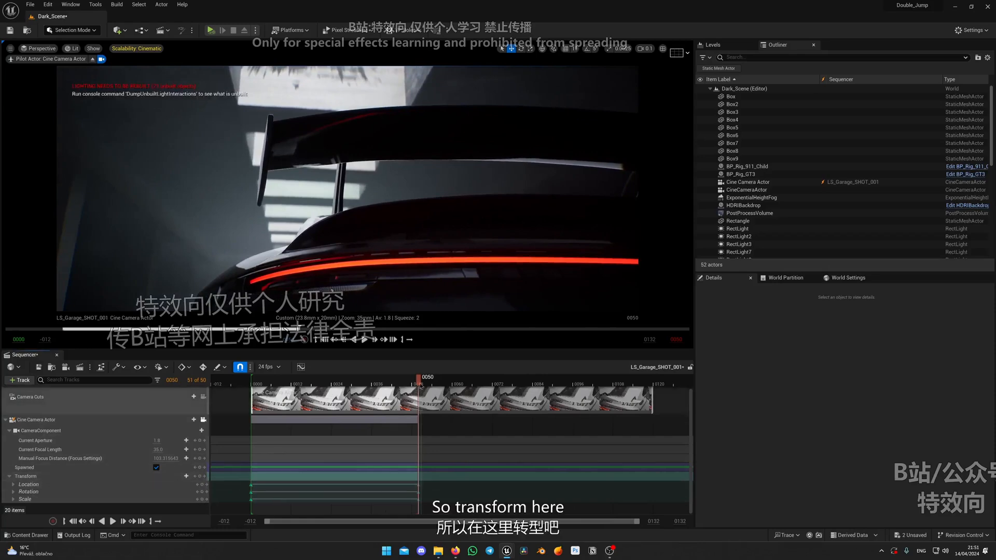
left_click_drag(414, 383, 252, 386)
key("space")
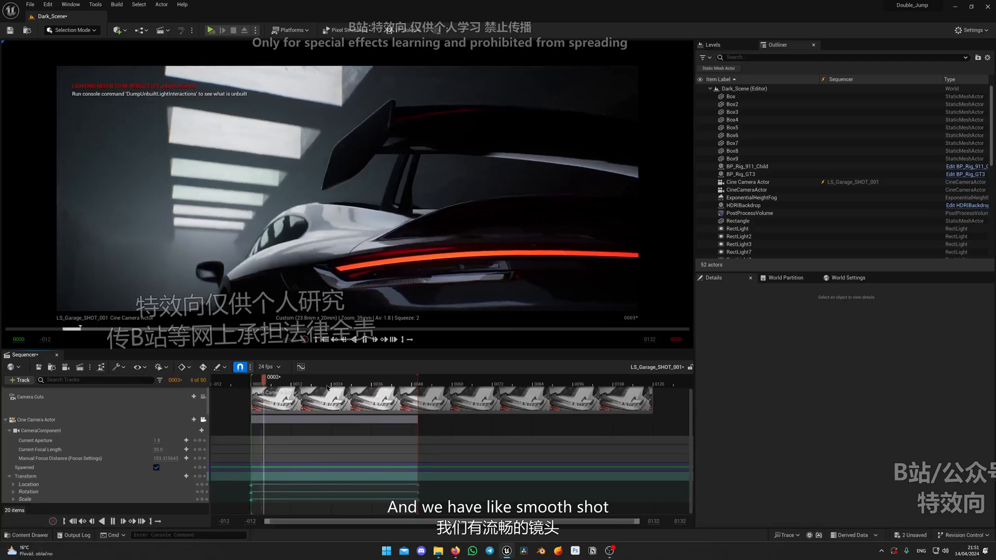
- Move the Transform keys outside the playback range, to frame -4 and about frame 61, and play the shot
left_click(409, 483)
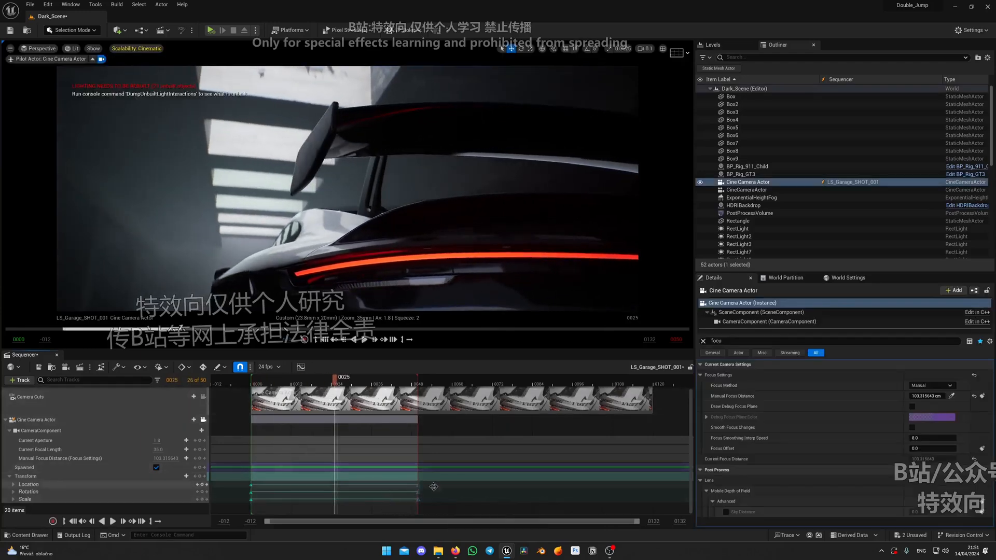
left_click_drag(251, 486, 238, 486)
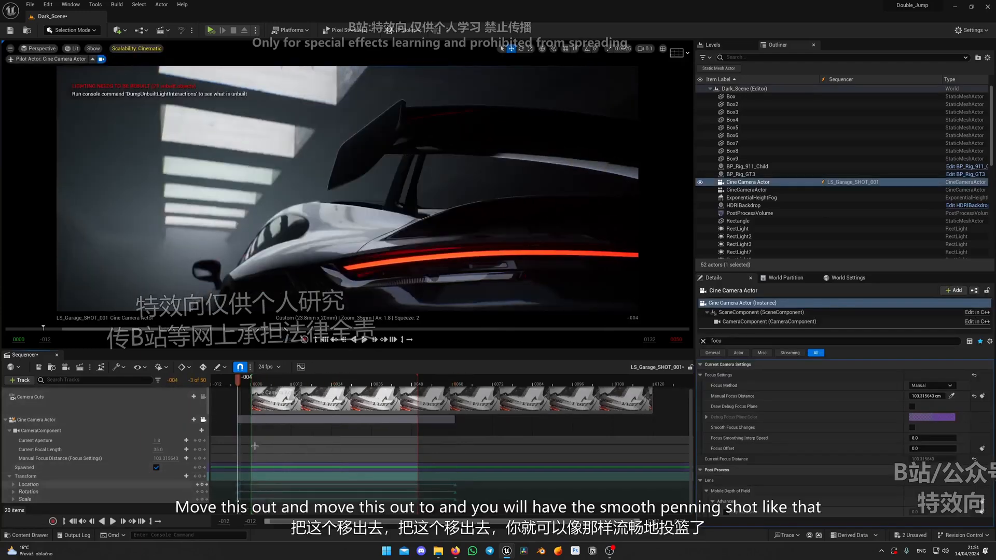
key("space")
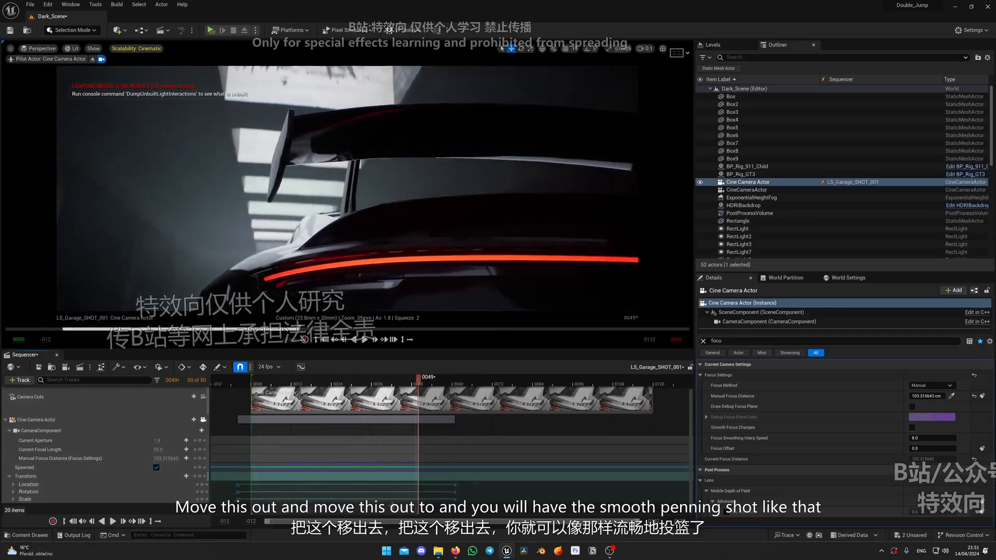
- Try the Shake_Wobble camera shake on the camera, starting it before frame 0, and play the shot
left_click(203, 421)
mouse_move(257, 404)
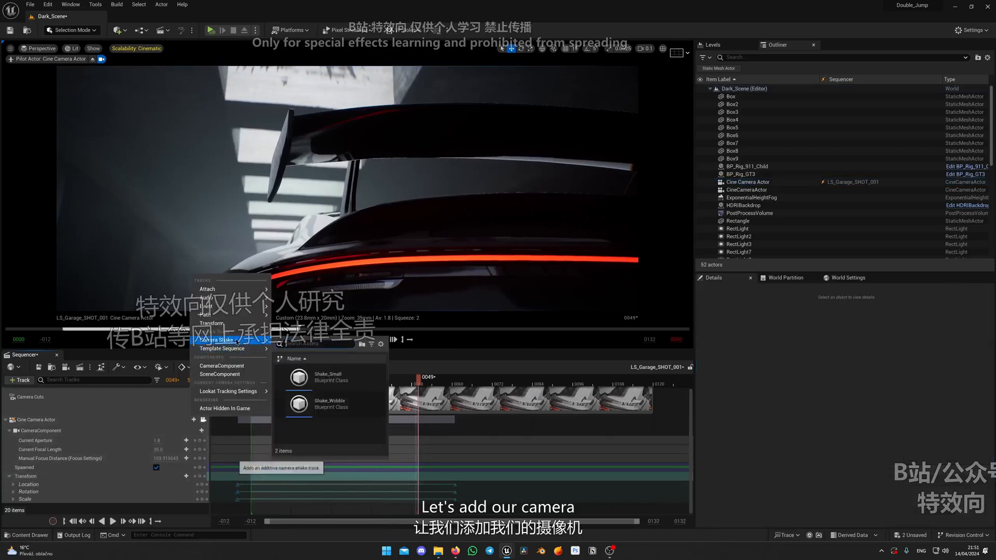
left_click(321, 404)
left_click_drag(450, 469, 236, 468)
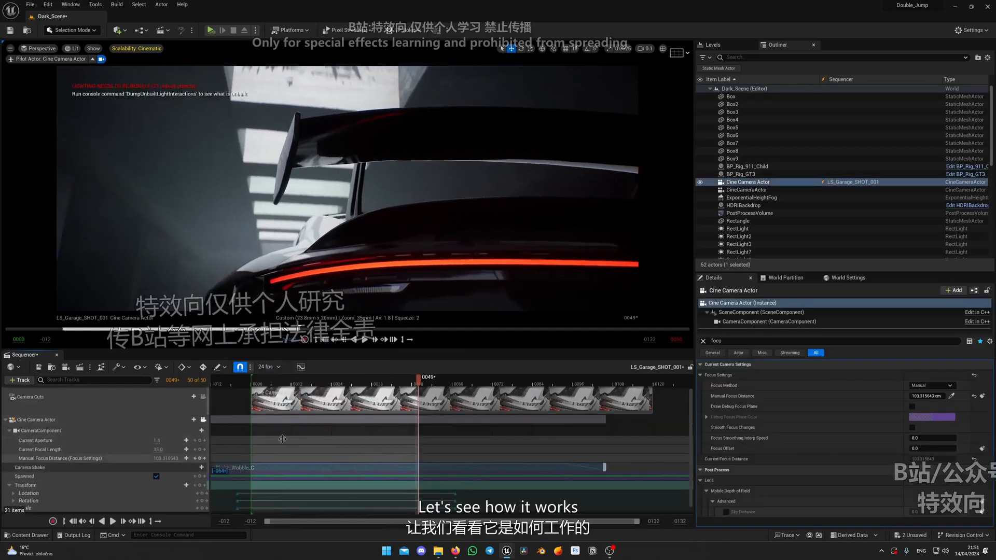
key("space")
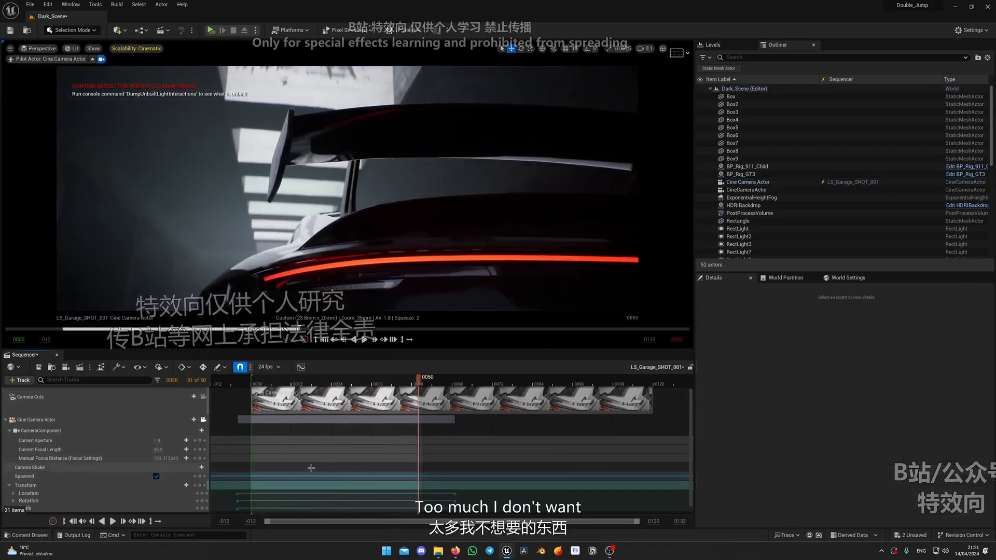
- Duplicate the Shake_Wobble blueprint in the Camera_Shakes folder as Shake_Wobble_SLOW and open it
key("ctrl+space")
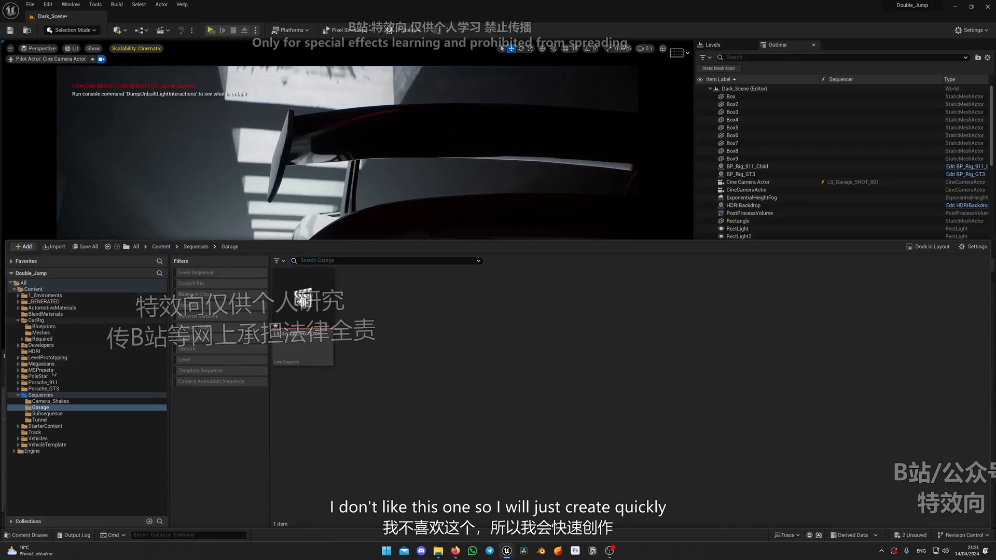
left_click(63, 402)
left_click(390, 335)
key("ctrl+d")
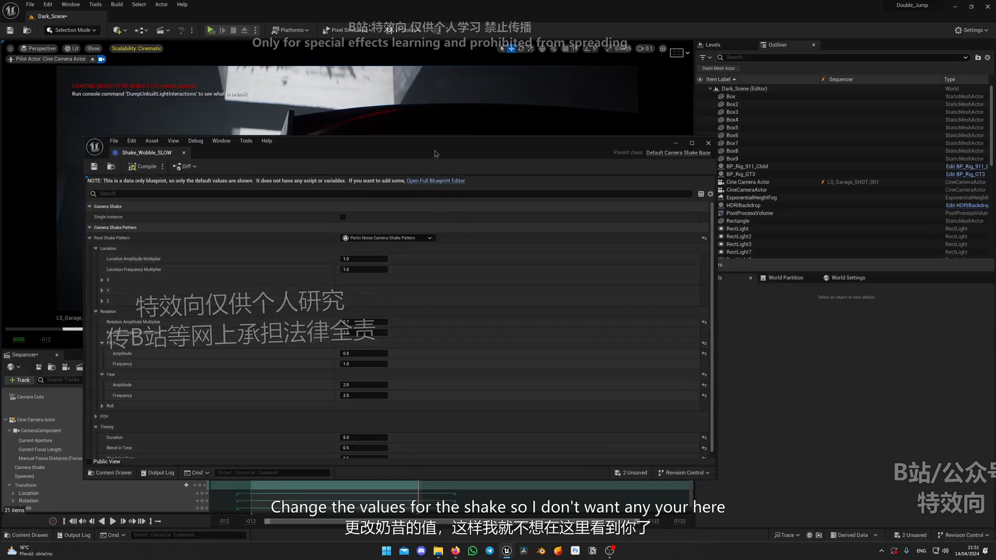
- Set the Yaw Amplitude of Shake_Wobble_SLOW to 0.0 and close its editor
double_click(435, 154)
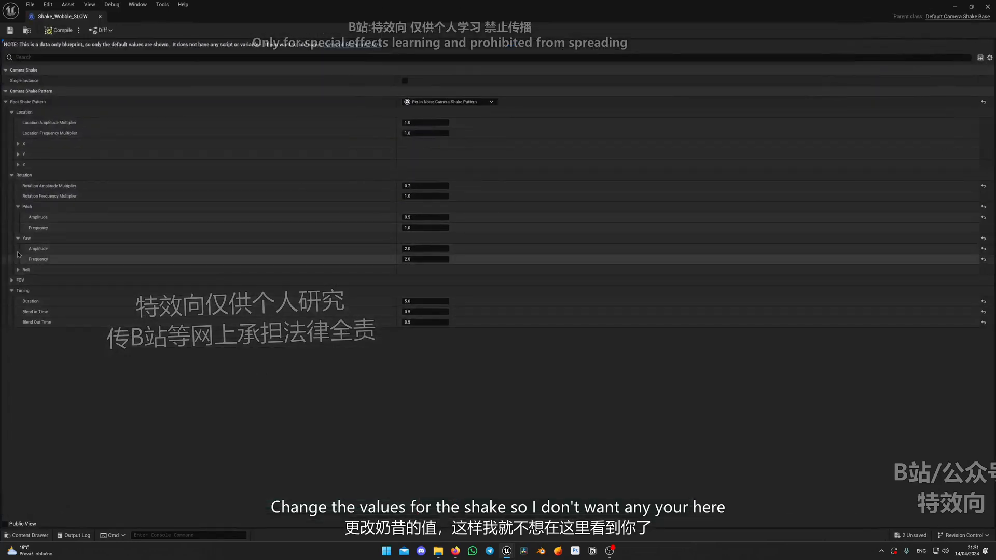
left_click_drag(422, 248, 434, 248)
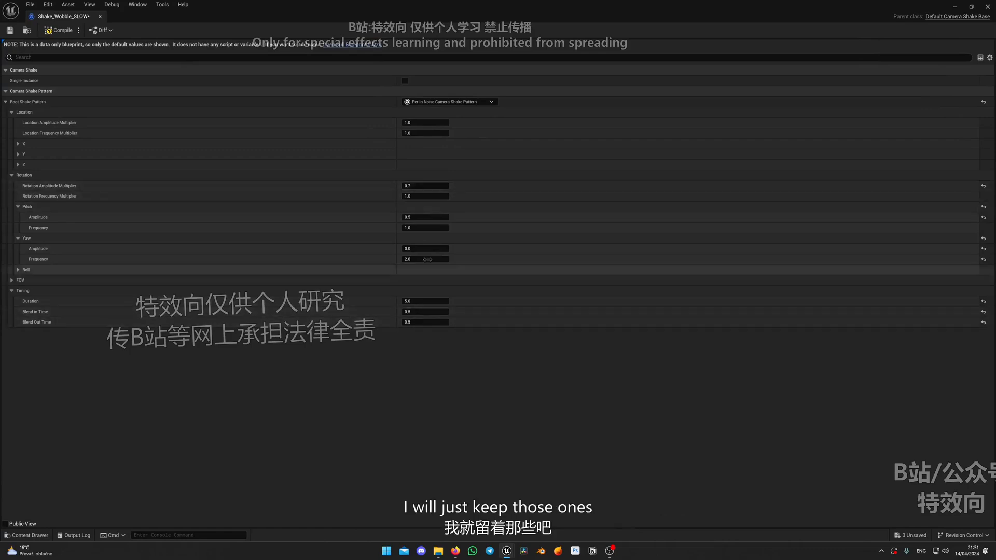
left_click(988, 8)
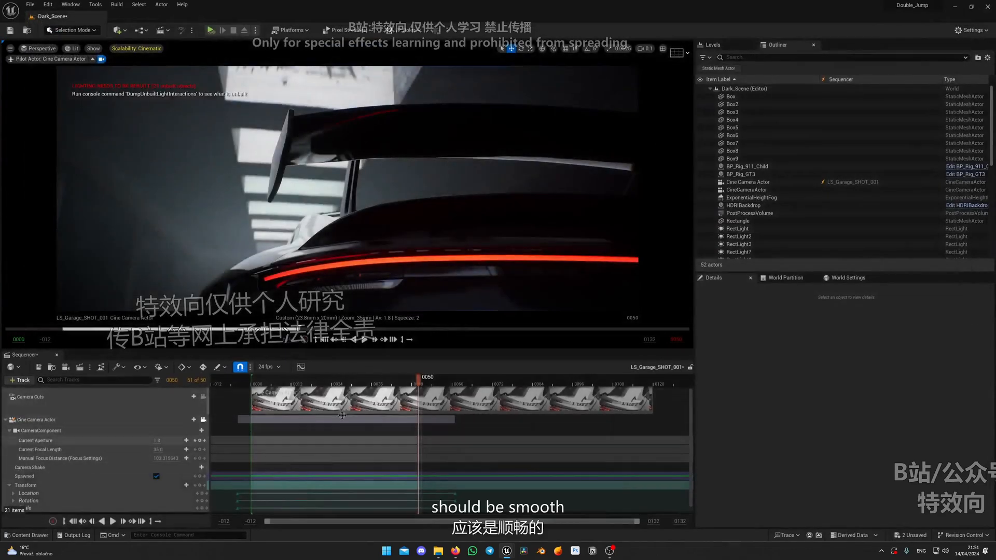
- Add the Shake_Wobble_SLOW camera shake to the cine camera, starting before frame 0, and play the shot
left_click(193, 420)
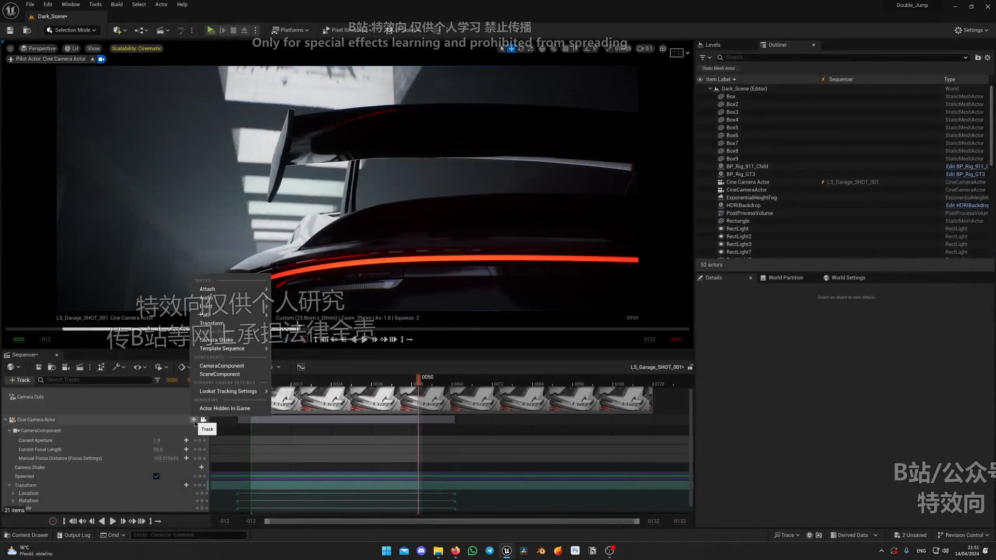
mouse_move(240, 344)
left_click(339, 430)
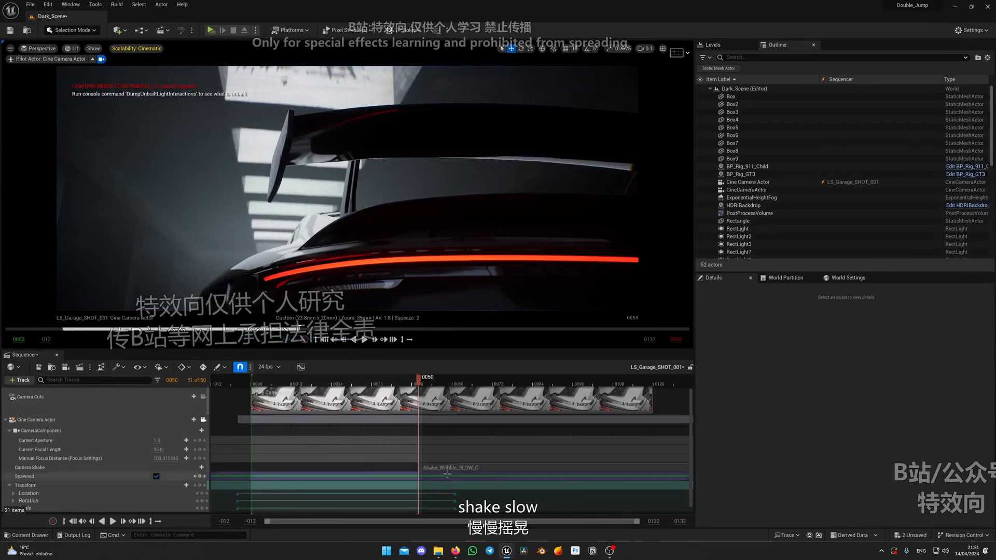
left_click(290, 435)
key("space")
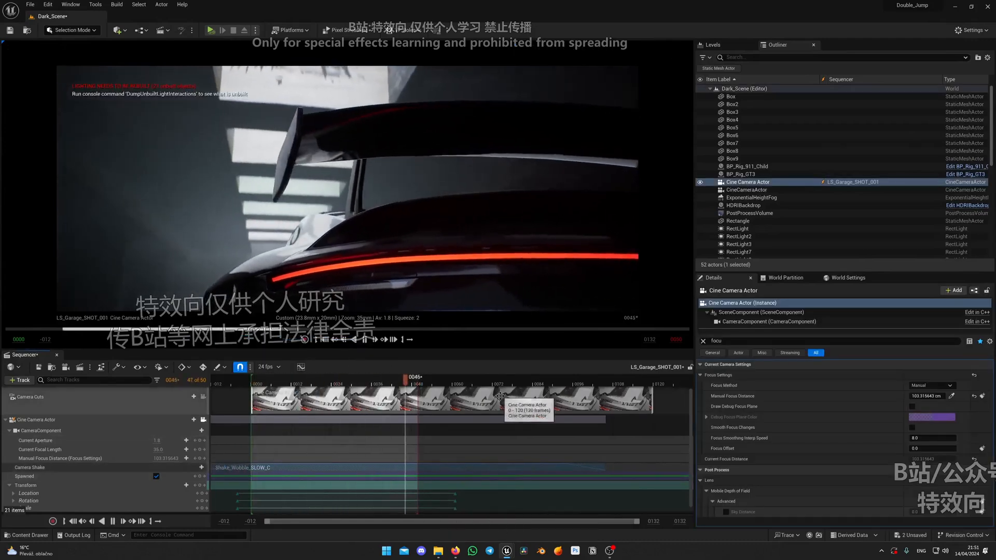
- Set the Yaw Frequency of Shake_Wobble_SLOW to 1.0, save the asset, and replay the shot from near its start
key("ctrl+space")
double_click(416, 312)
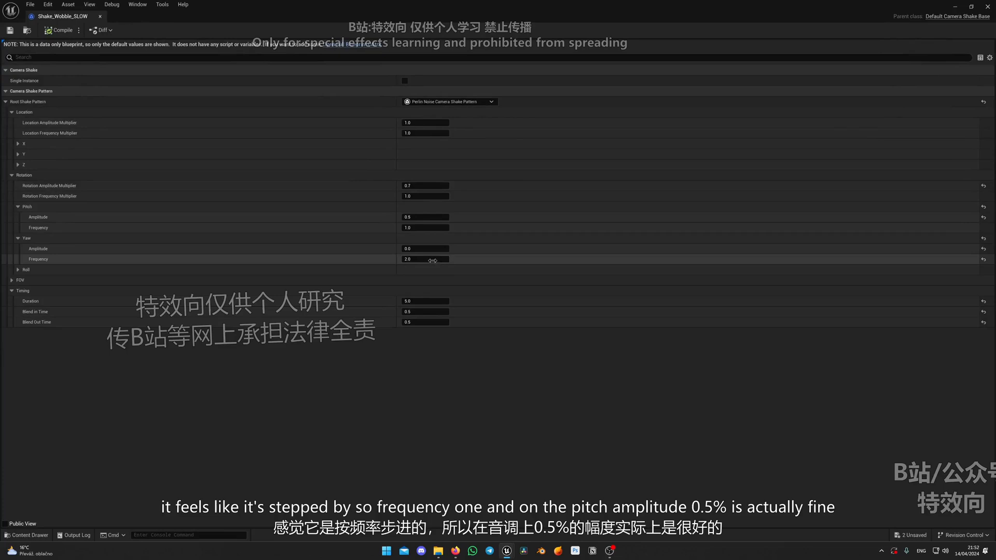
left_click(426, 218)
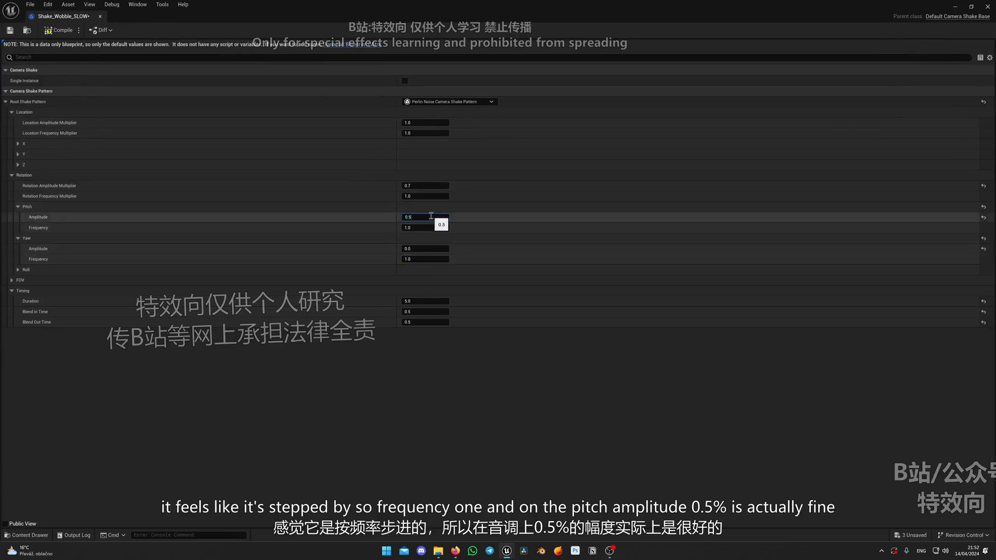
left_click(10, 30)
left_click(952, 7)
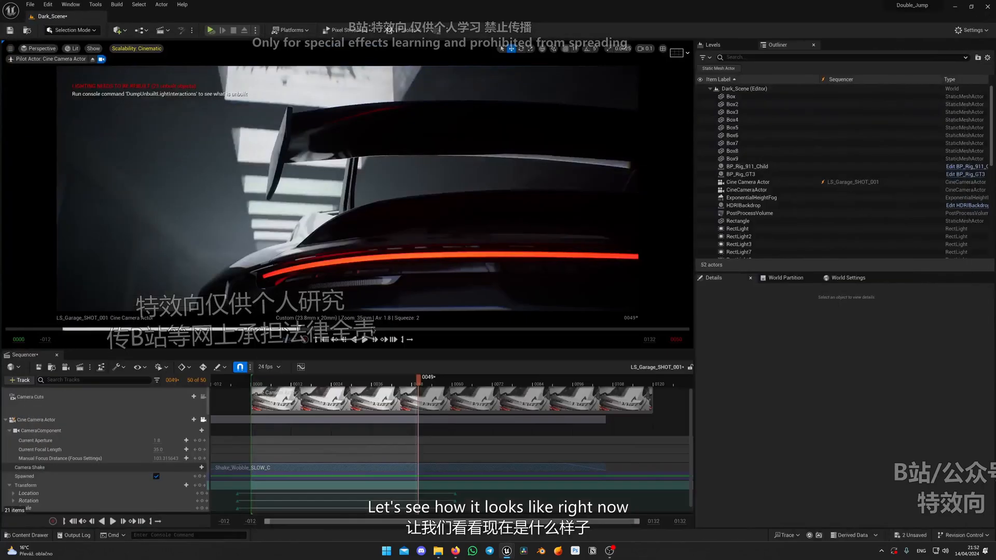
left_click(258, 383)
key("space")
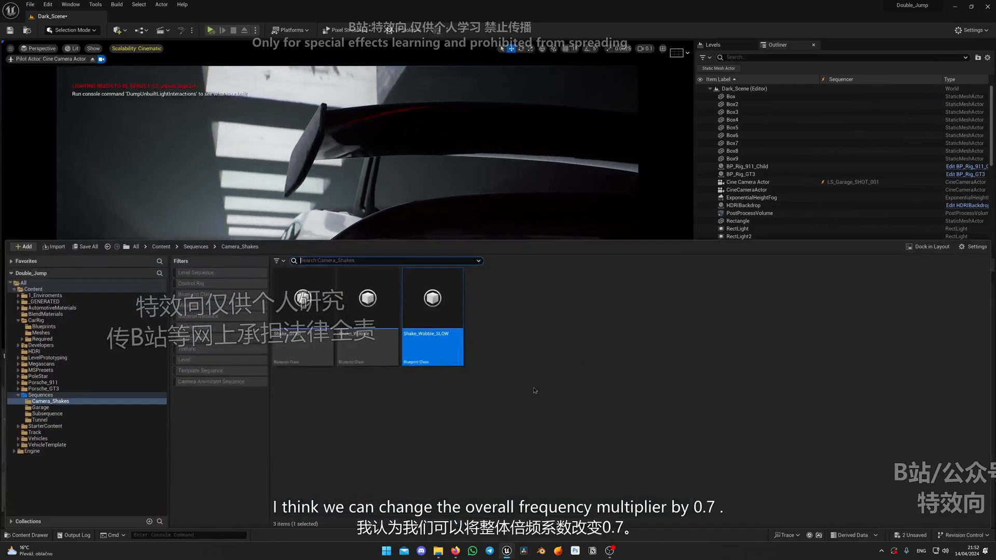
- Set the Rotation Frequency Multiplier of Shake_Wobble_SLOW to 0.7 and check the shot's playback
double_click(434, 332)
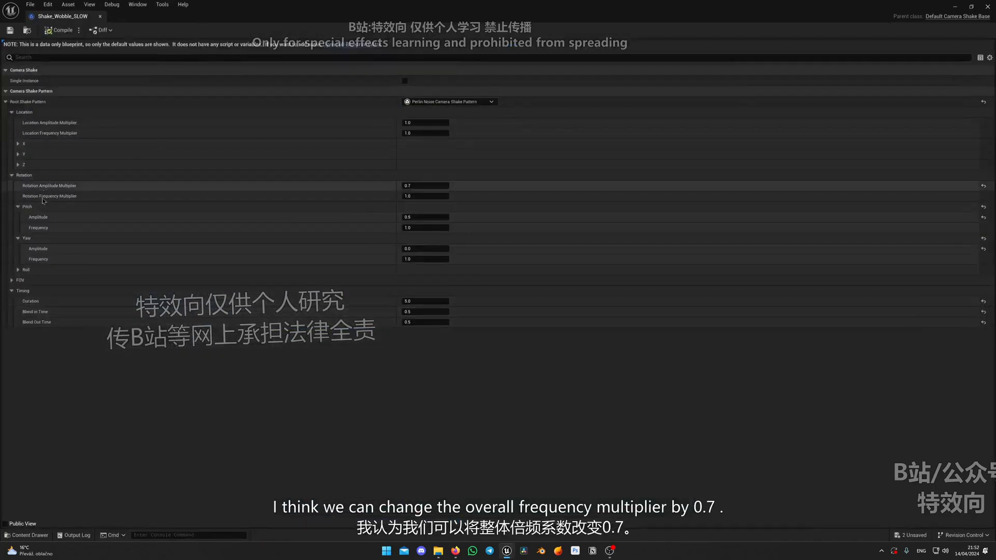
type("0.7")
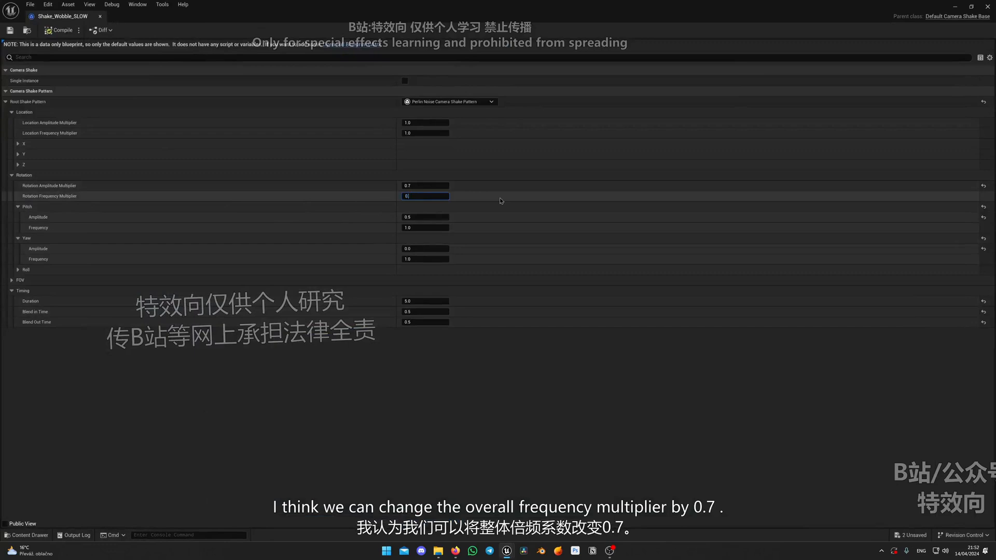
key("Return")
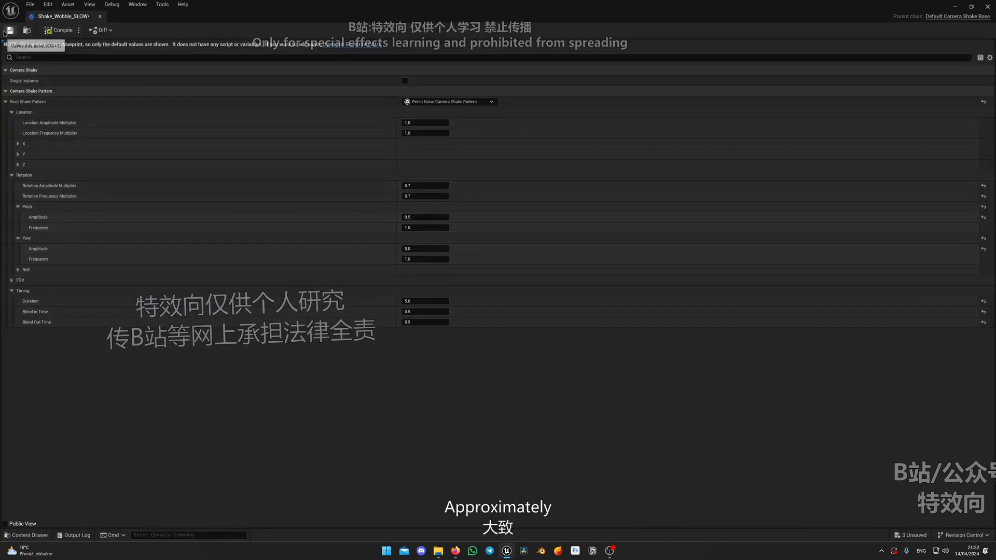
left_click(955, 7)
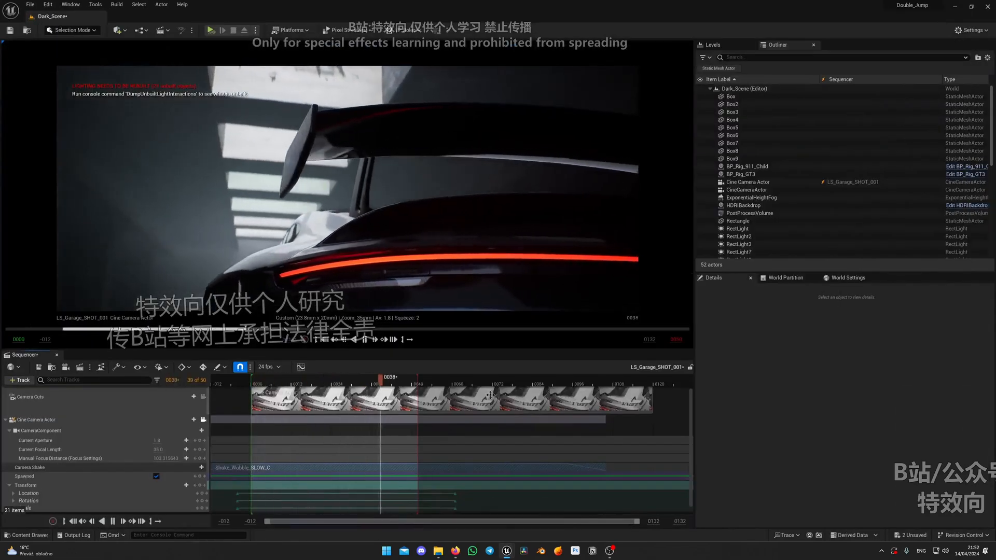
- Set the Rotation Frequency Multiplier of Shake_Wobble_SLOW to 0.4, save it, and return the playhead to near the shot's start
key("ctrl+space")
double_click(459, 317)
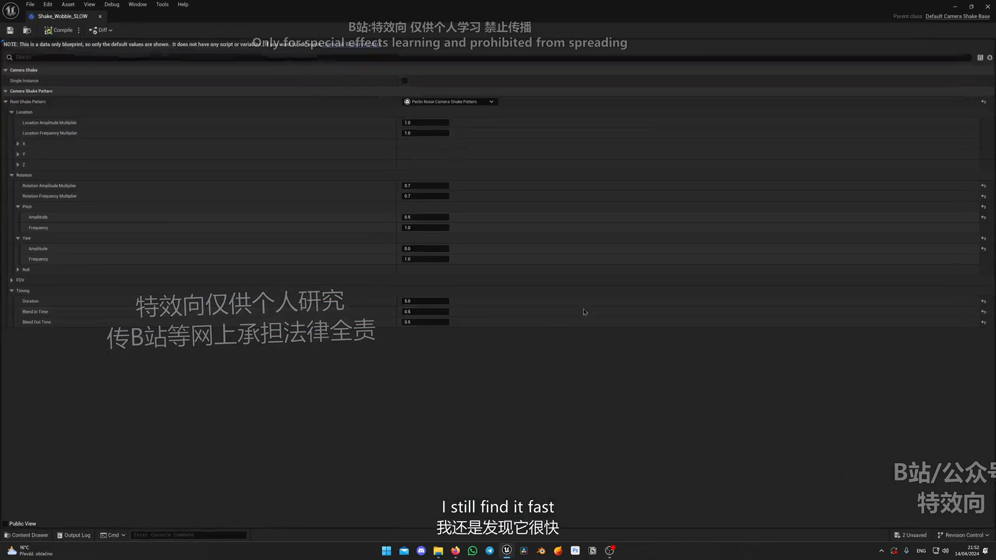
left_click(436, 195)
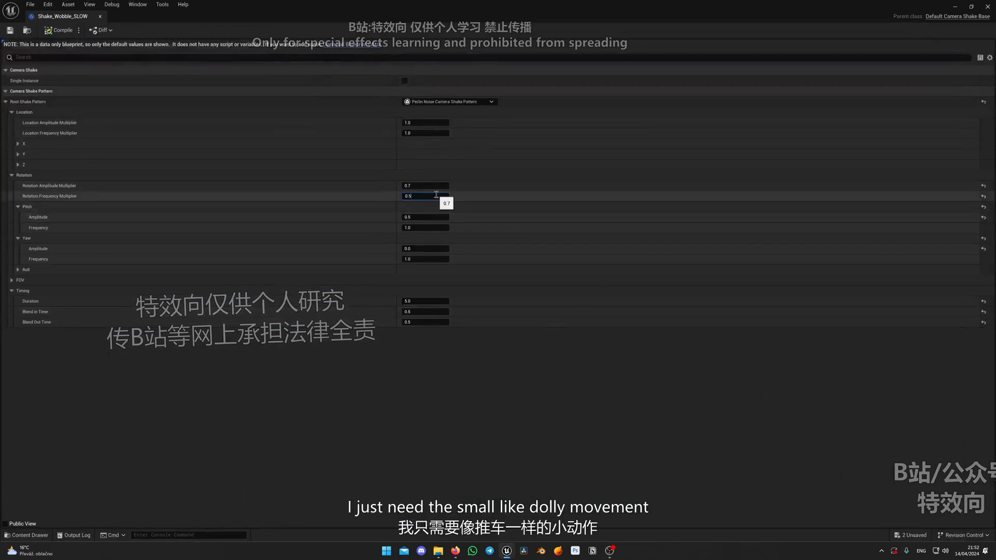
type("0.4")
key("Return")
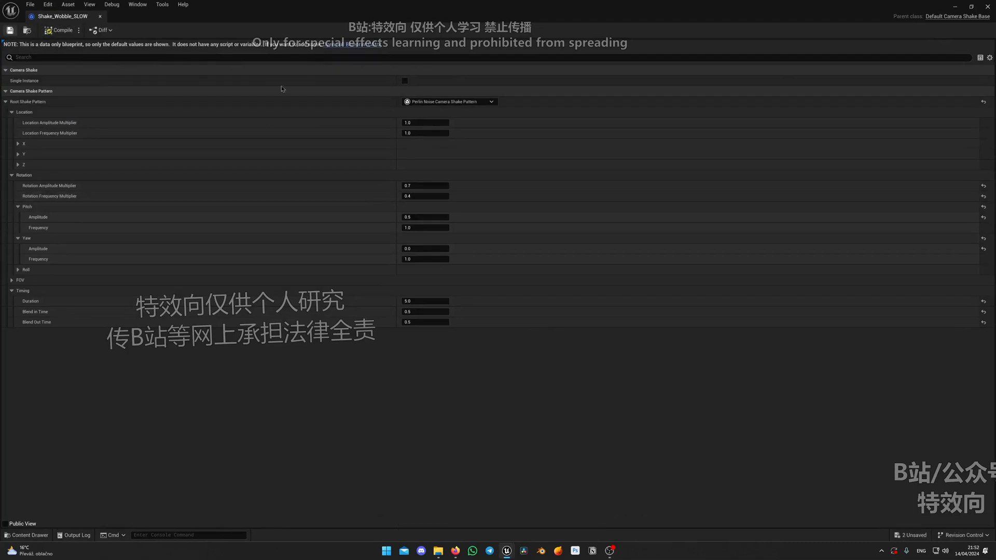
left_click(954, 7)
left_click(264, 385)
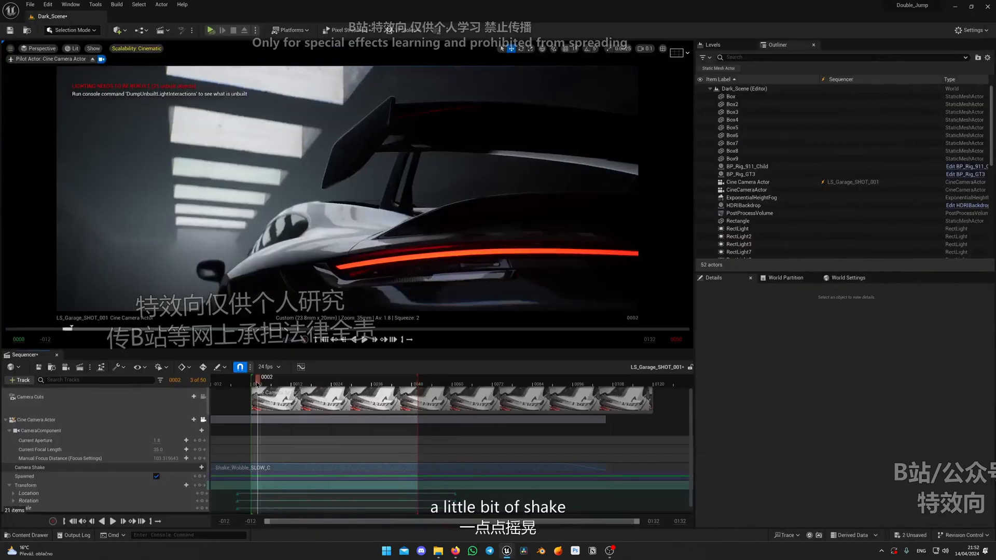
- Set the Rotation Frequency Multiplier of Shake_Wobble_SLOW to 0.3 after checking the shot's playback, and close the asset
key("space")
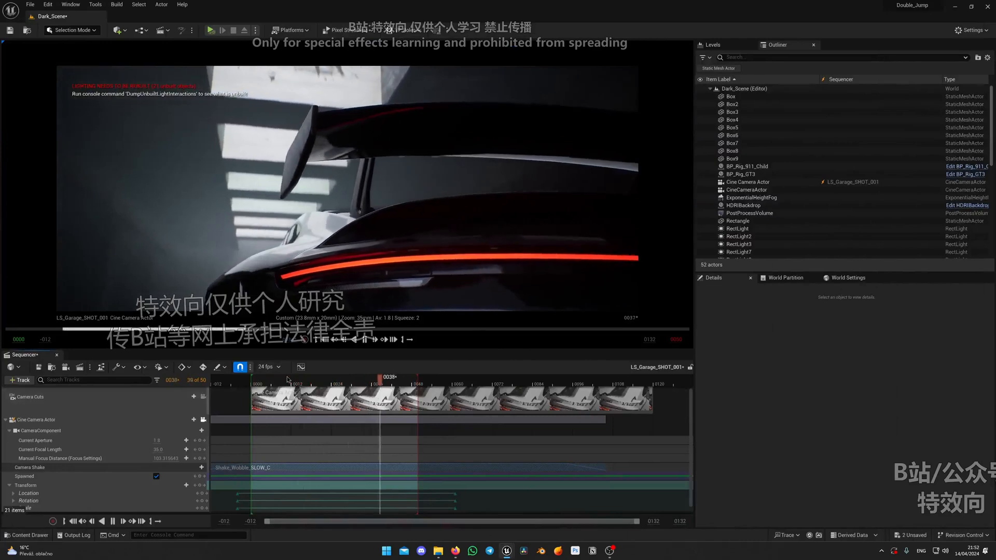
key("ctrl+space")
double_click(447, 319)
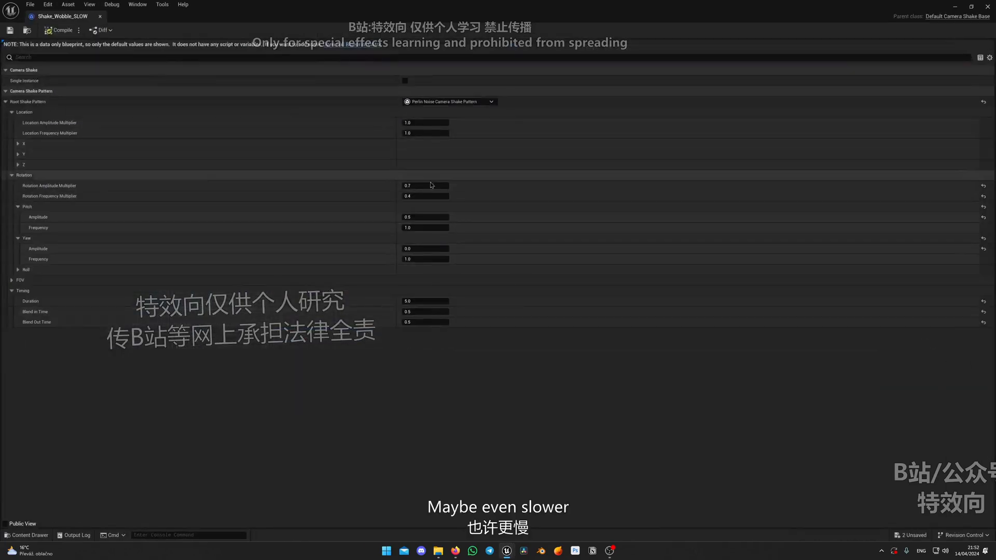
left_click(437, 197)
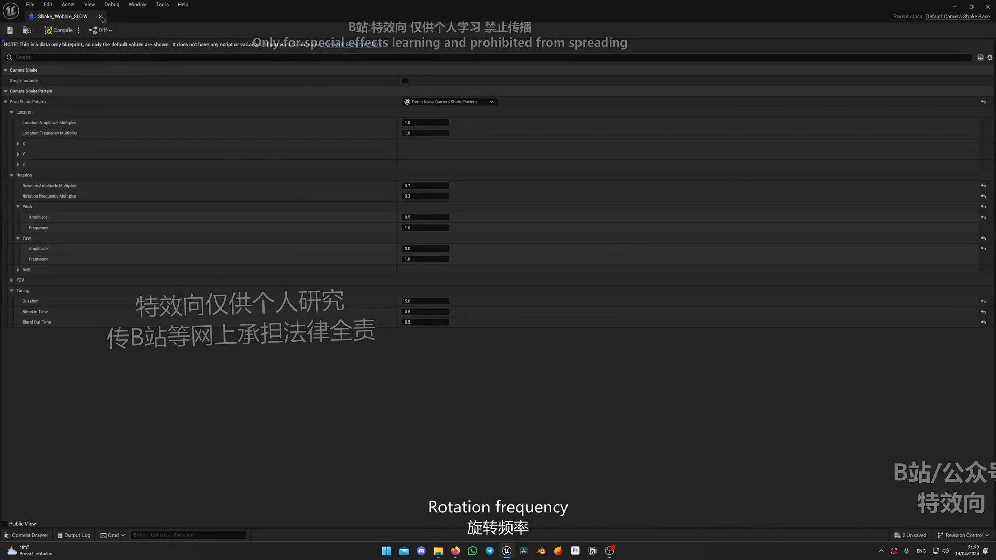
left_click(100, 17)
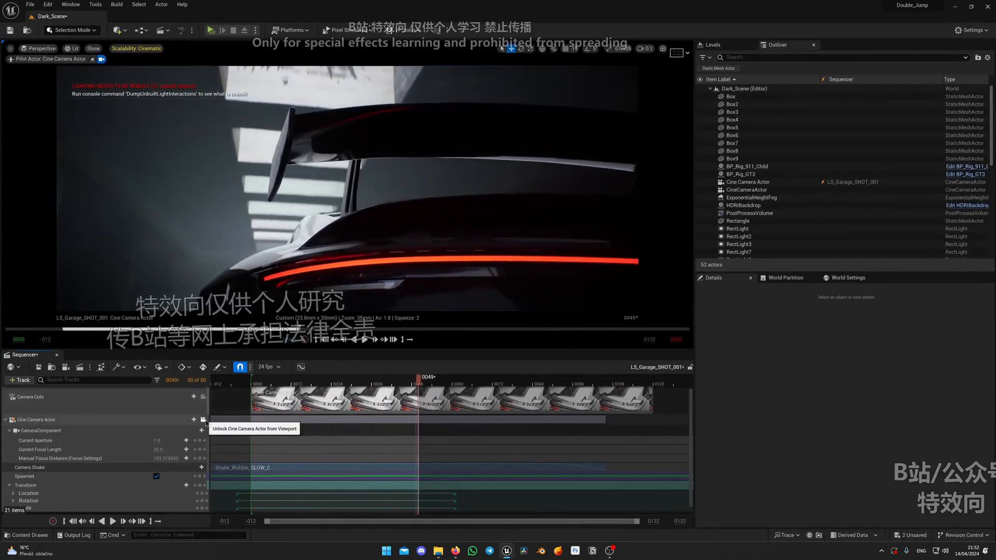
- Duplicate the shot in the Sequences Garage folder as LS_Garage_SHOT_002, open it, and pilot its cine camera
key("ctrl+space")
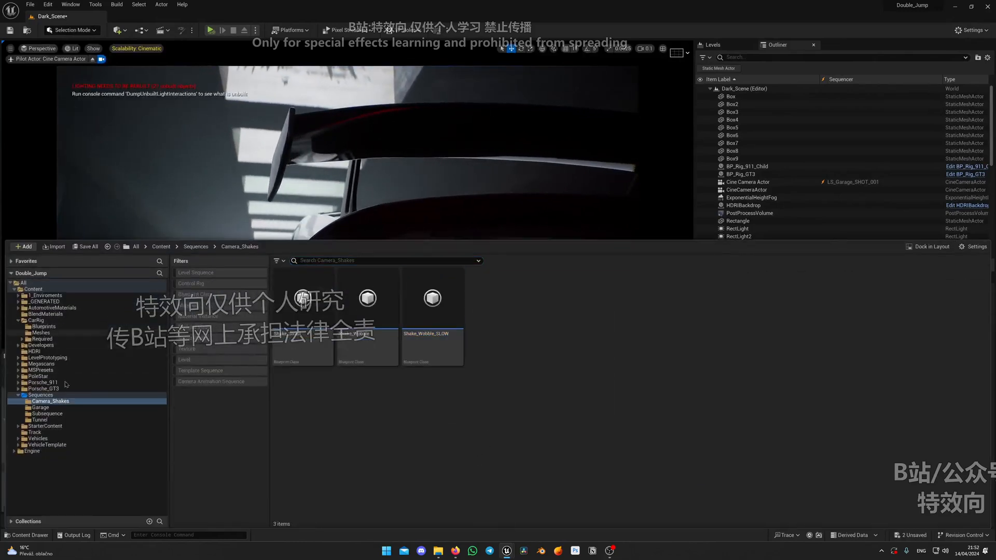
left_click(41, 395)
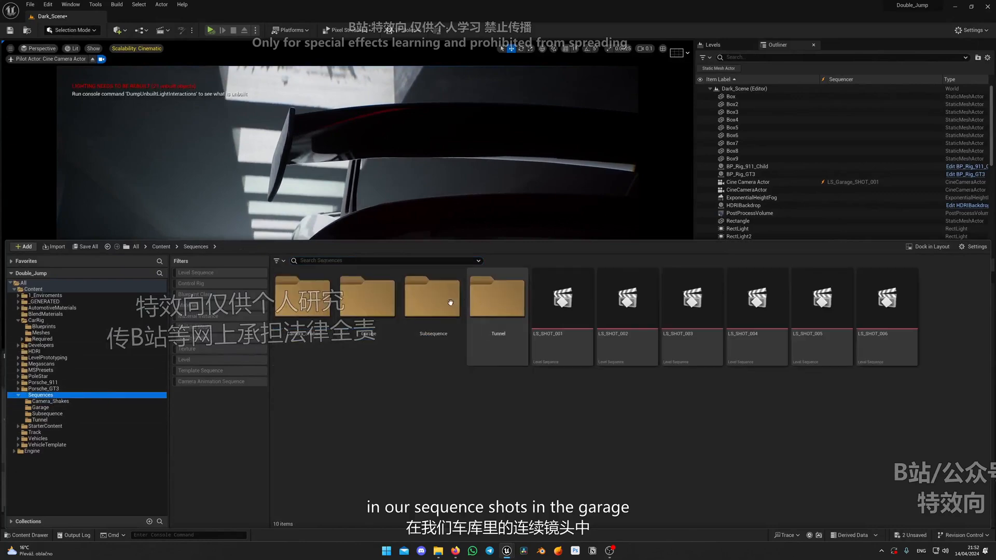
double_click(366, 298)
double_click(368, 298)
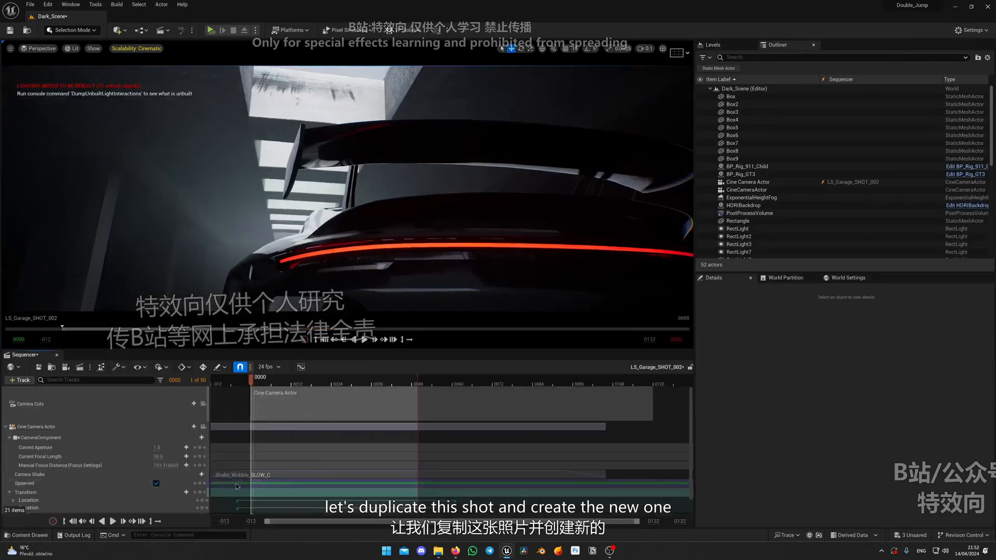
left_click(203, 427)
- Delete all the camera's transform keyframes and key a new framing of the fender above the wheel at frame 0
scroll(499, 506, "down", 1)
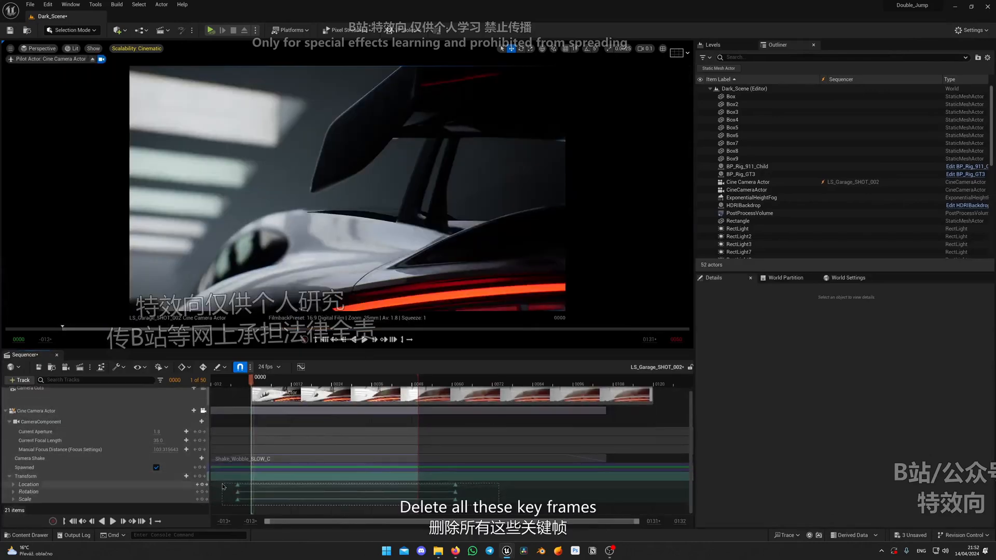
left_click_drag(499, 505, 223, 486)
key("Delete")
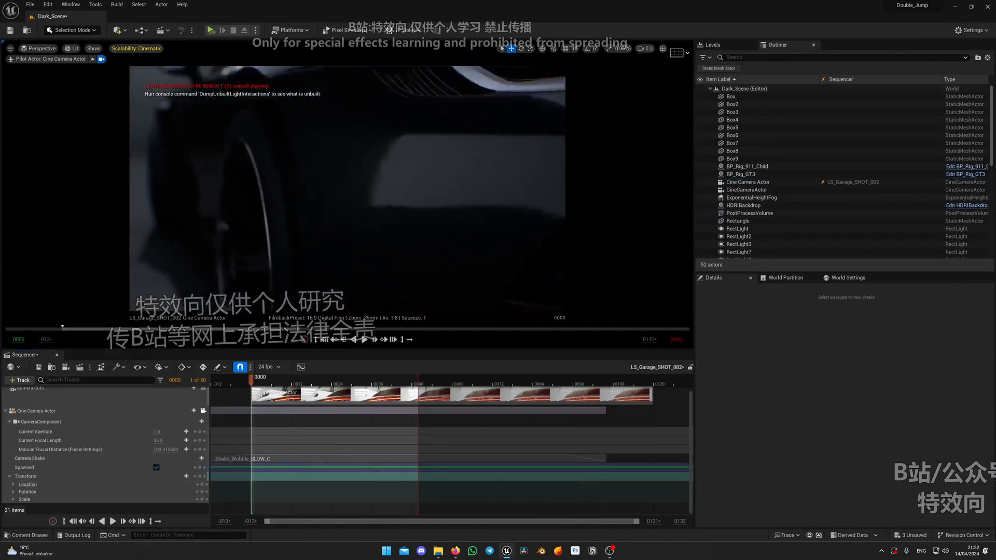
scroll(347, 188, "up", 3)
right_click_drag(347, 188, 316, 179)
scroll(347, 189, "down", 3)
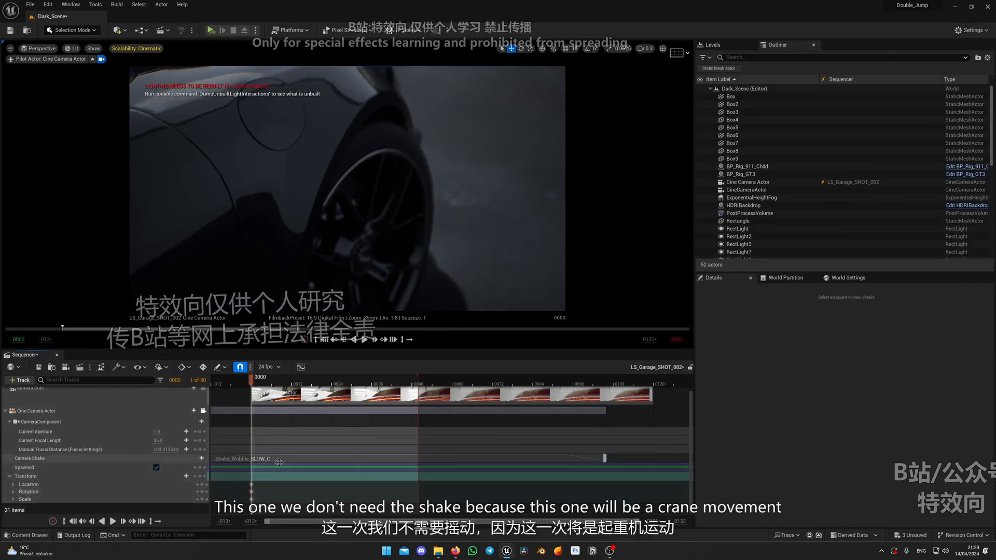
- Delete the camera shake from LS_Garage_SHOT_002 and make the transform keys at frame 0 linear
left_click(311, 460)
key("Delete")
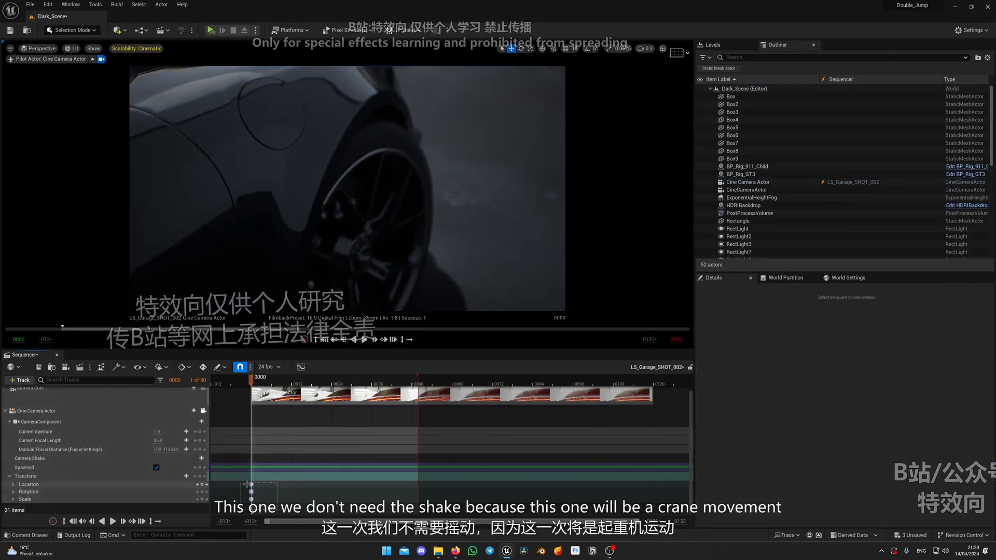
right_click(247, 484)
left_click(276, 398)
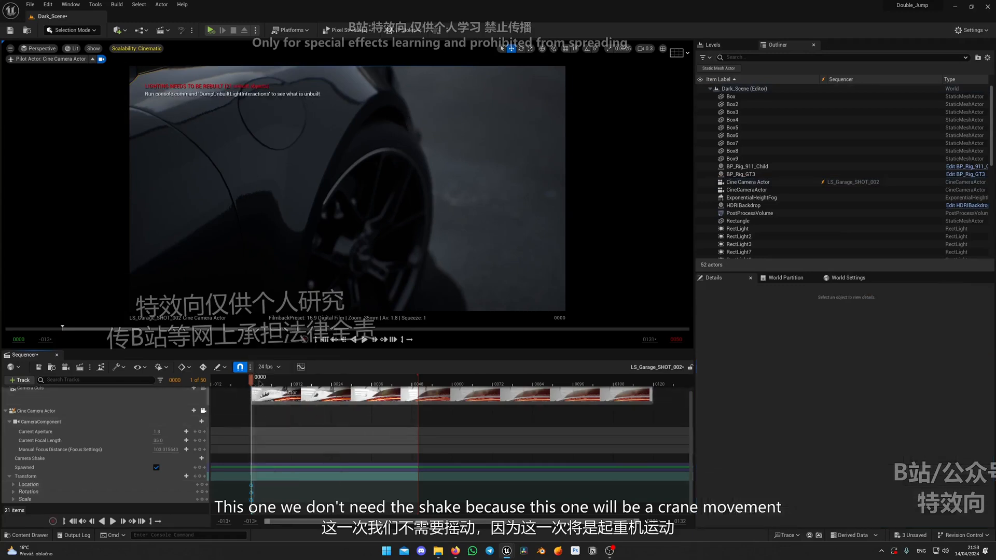
- Key the camera transform at frame 49 with the camera lowered onto the wheel, and play the move
left_click_drag(260, 384, 418, 384)
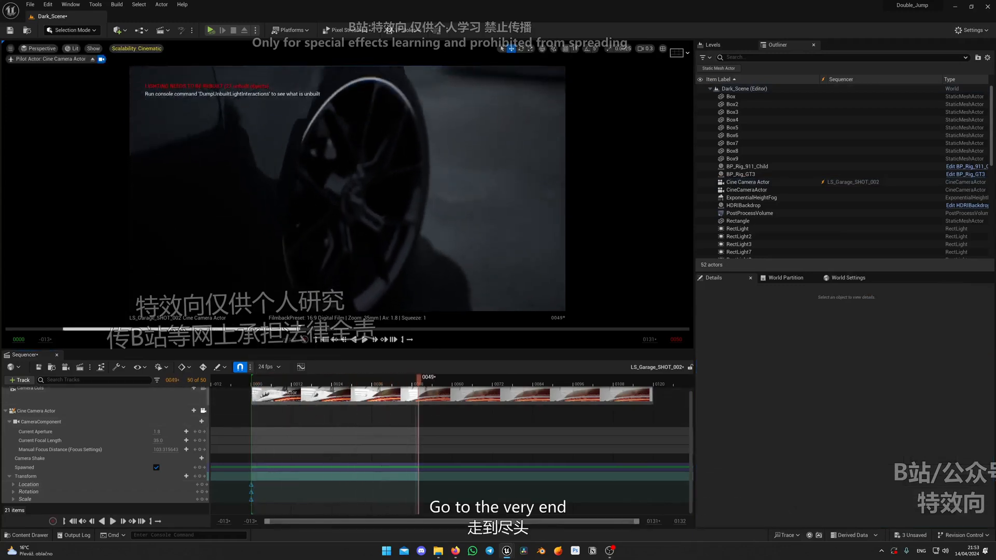
left_click(200, 476)
key("space")
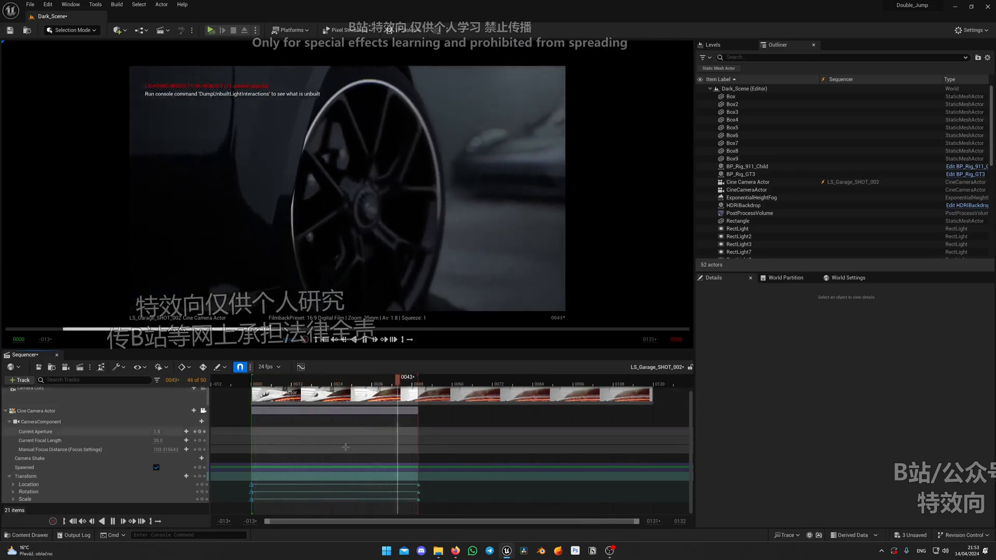
- Slow the crane move by shifting the start transform keys to frame -6 and the end keys to frame 62, and replay it
left_click(363, 490)
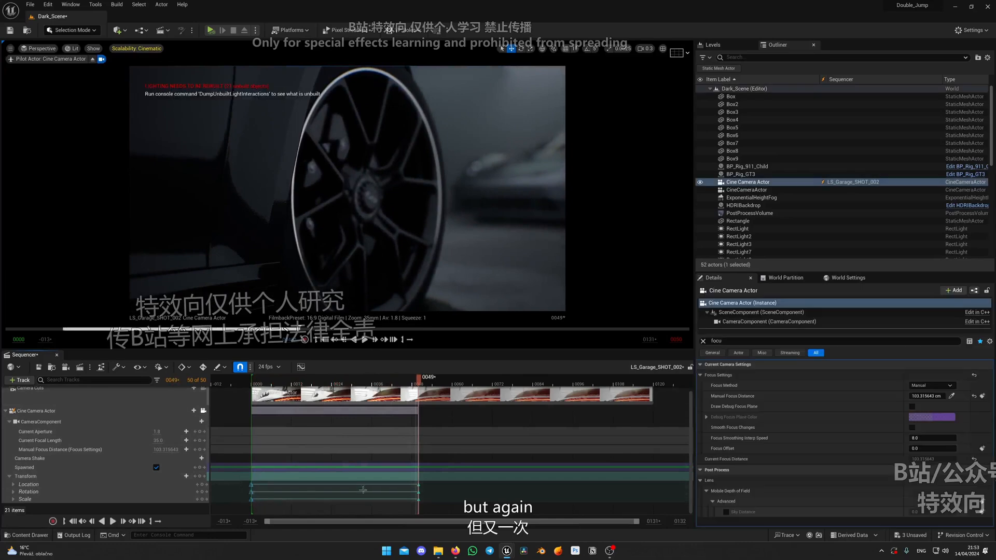
left_click_drag(251, 485, 244, 486)
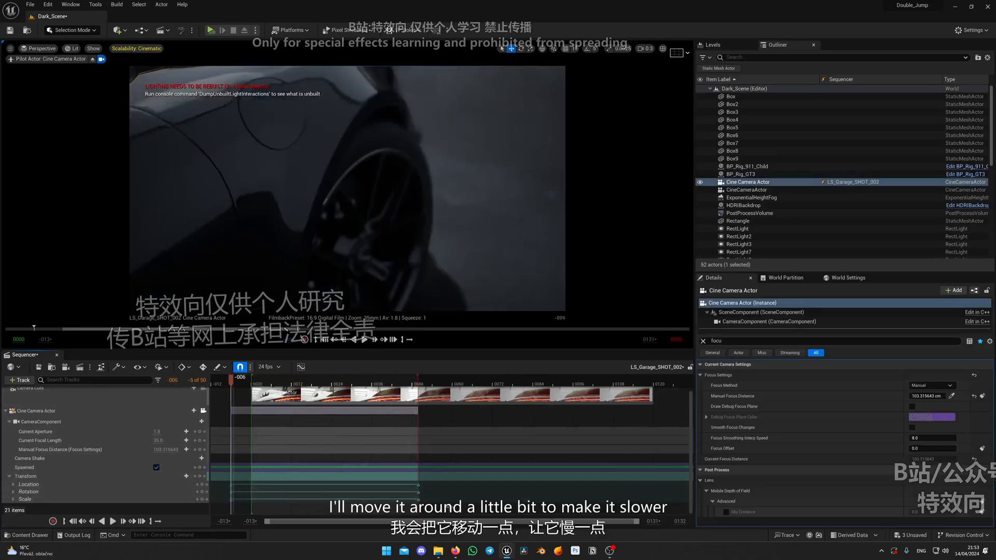
left_click_drag(404, 502, 449, 488)
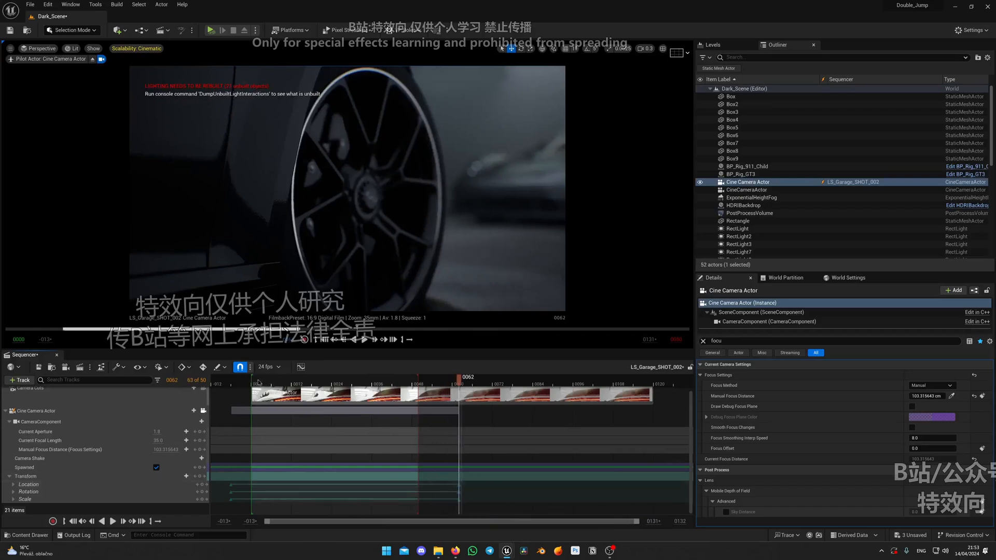
key("space")
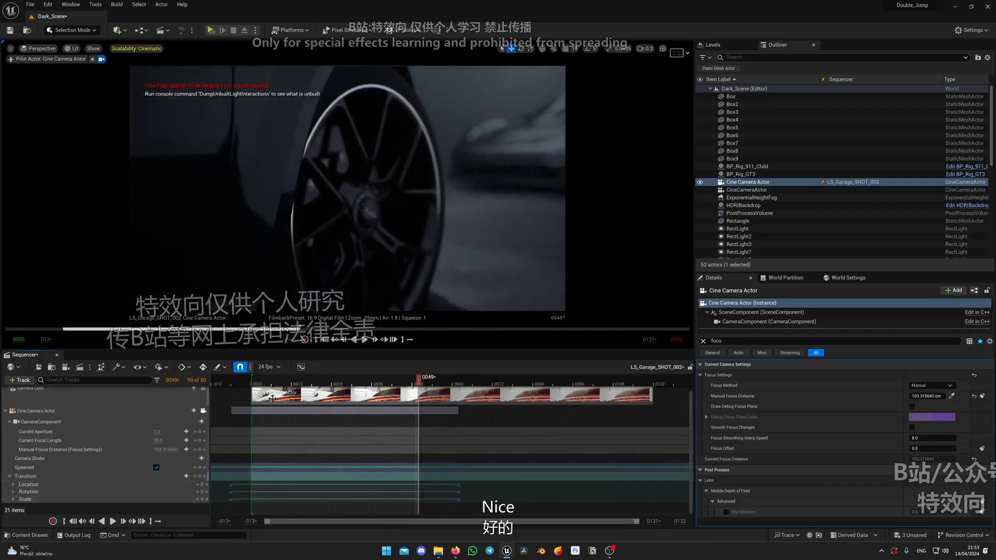
- Set the camera's manual focus distance on the wheel's logo, play the shot, and save it
scroll(179, 469, "up", 1)
left_click(49, 423)
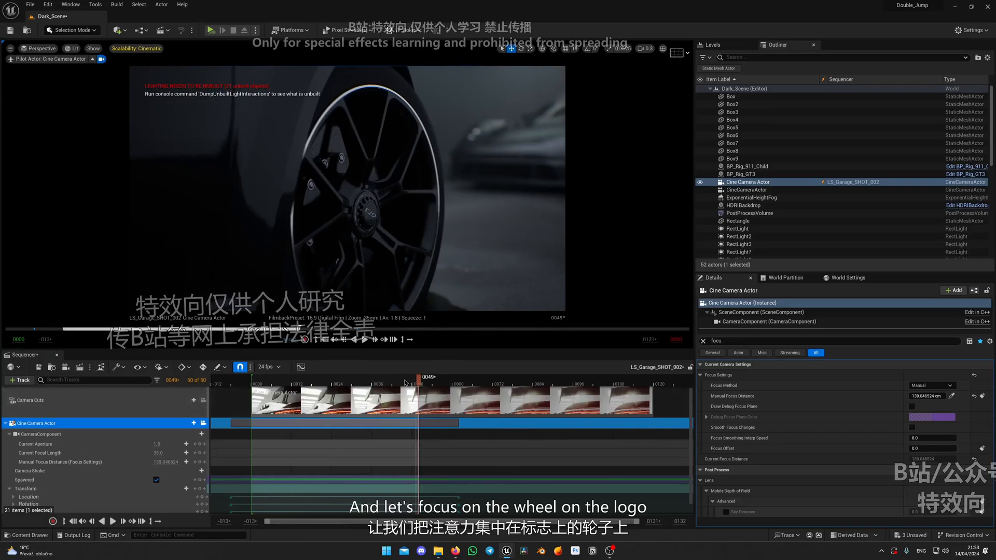
key("space")
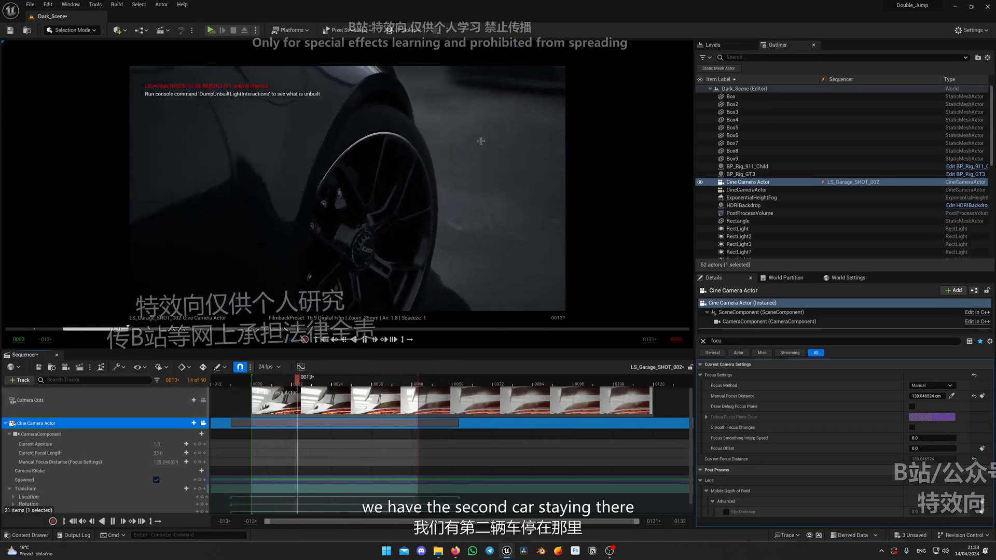
key("ctrl+s")
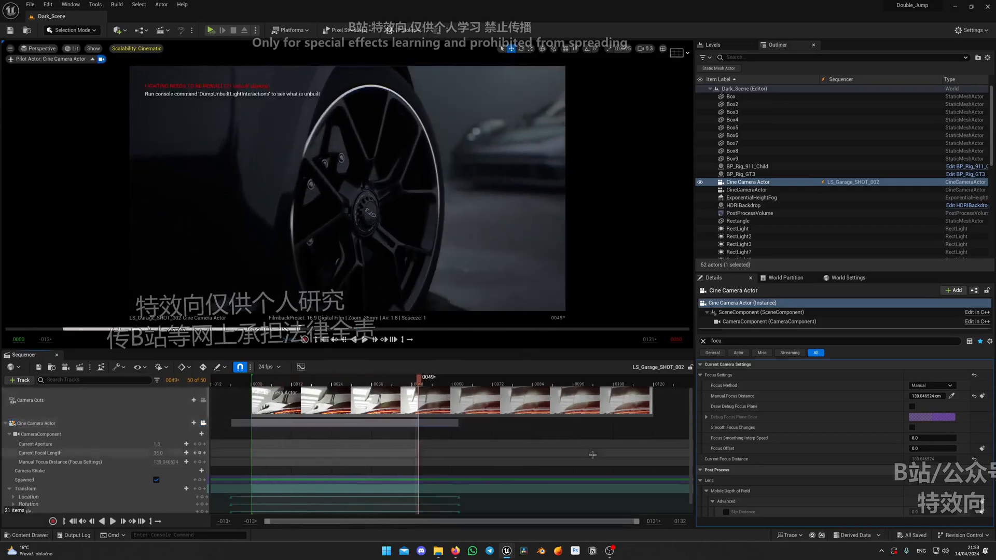
- Duplicate the shot as LS_Garage_SHOT_003, open it, and pilot its cine camera
key("ctrl+space")
key("ctrl+d")
double_click(433, 317)
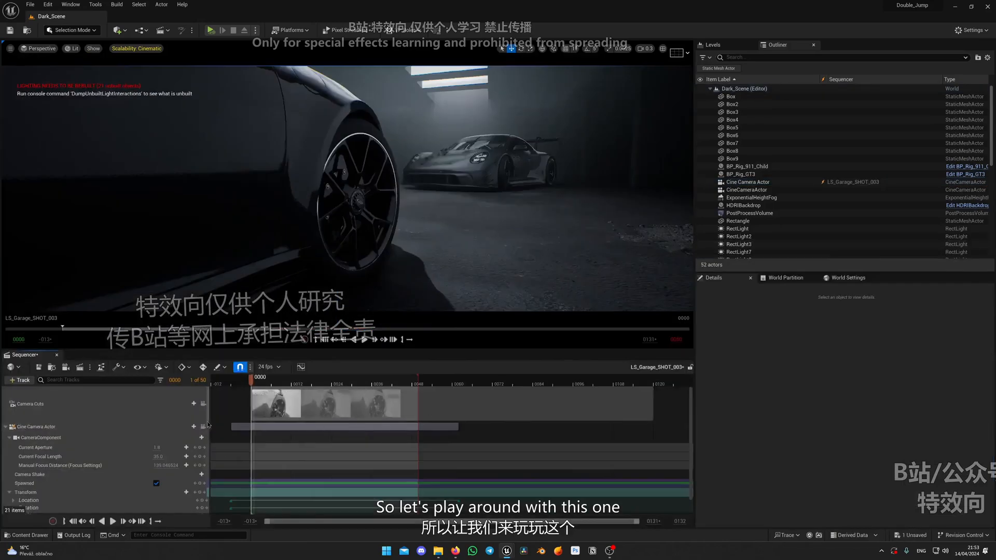
left_click(202, 427)
- Key a camera framing of the foreground car's vented fender at frame 0 and delete the other transform keys
scroll(433, 253, "up", 2)
right_click_drag(433, 252, 503, 264)
scroll(519, 248, "down", 2)
scroll(181, 490, "down", 1)
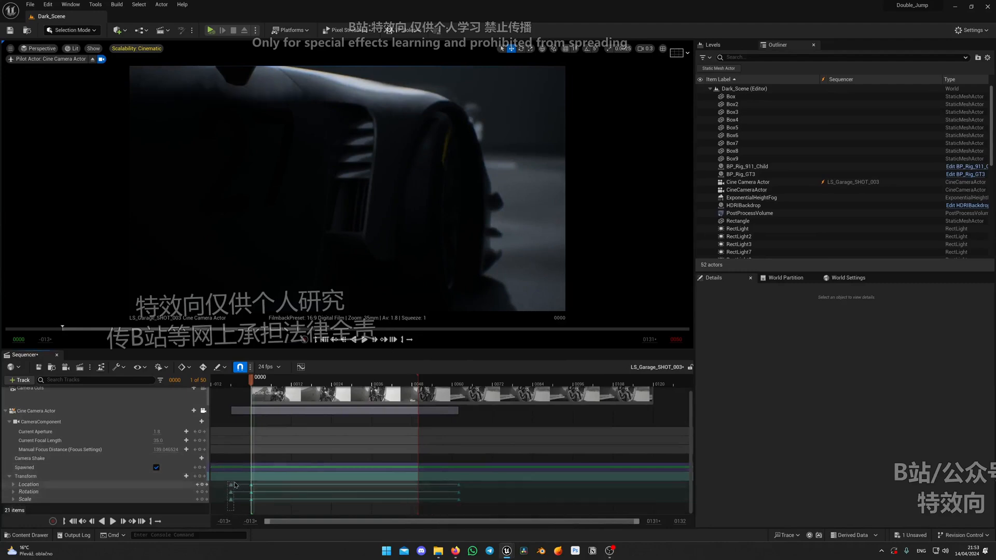
left_click_drag(235, 485, 234, 483)
key("Delete")
key("Delete")
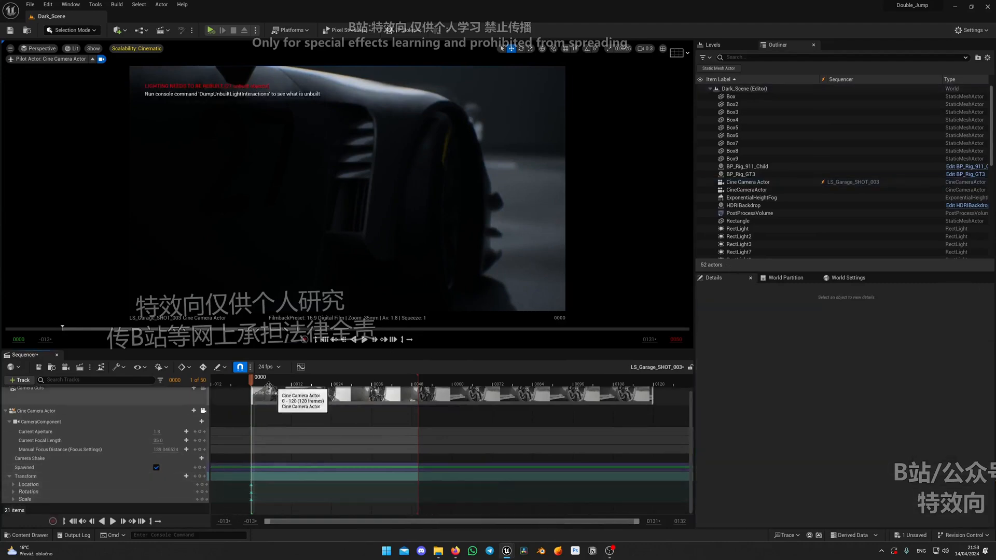
- Extend the shot to 72 frames, key the camera at its end facing the car with lit headlights, and play it
left_click_drag(421, 381, 497, 382)
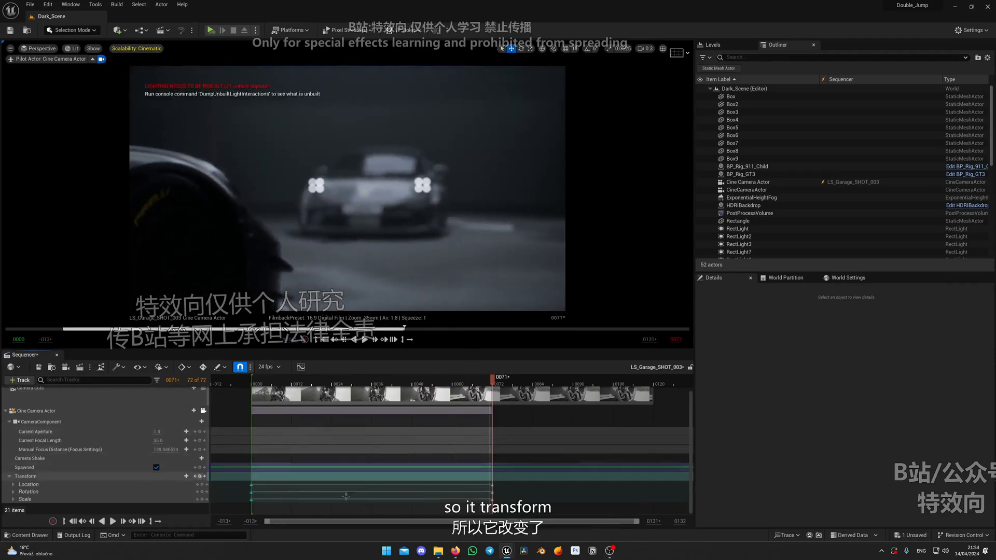
left_click_drag(494, 388, 252, 385)
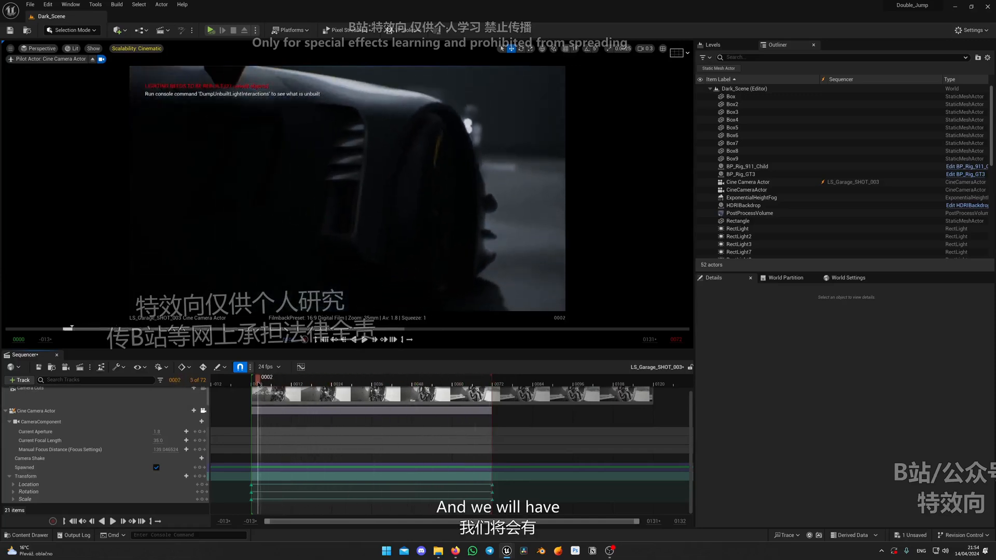
key("space")
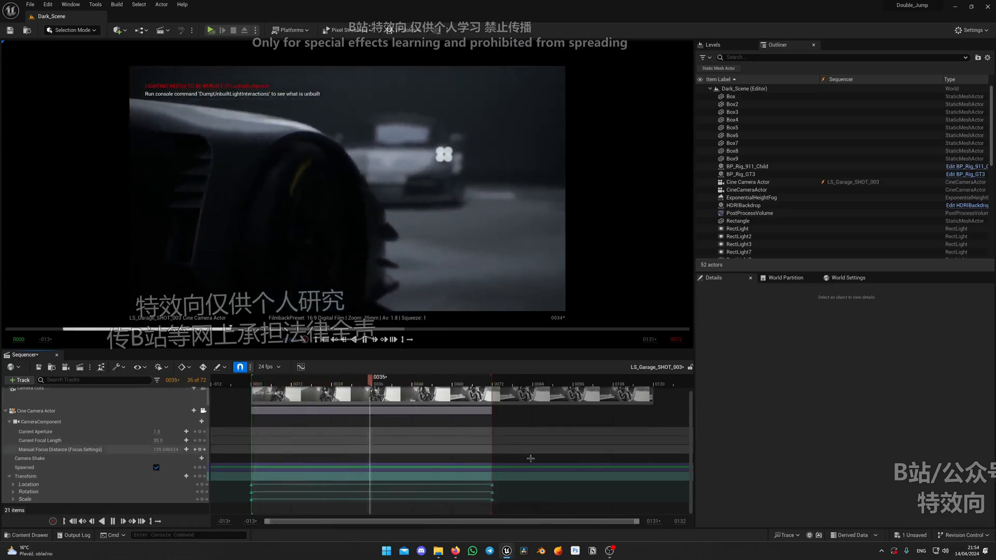
- Add the Shake_Wobble_SLOW camera shake to LS_Garage_SHOT_003, move its start before frame 0, and play the shot
left_click(199, 460)
left_click(201, 458)
left_click(276, 427)
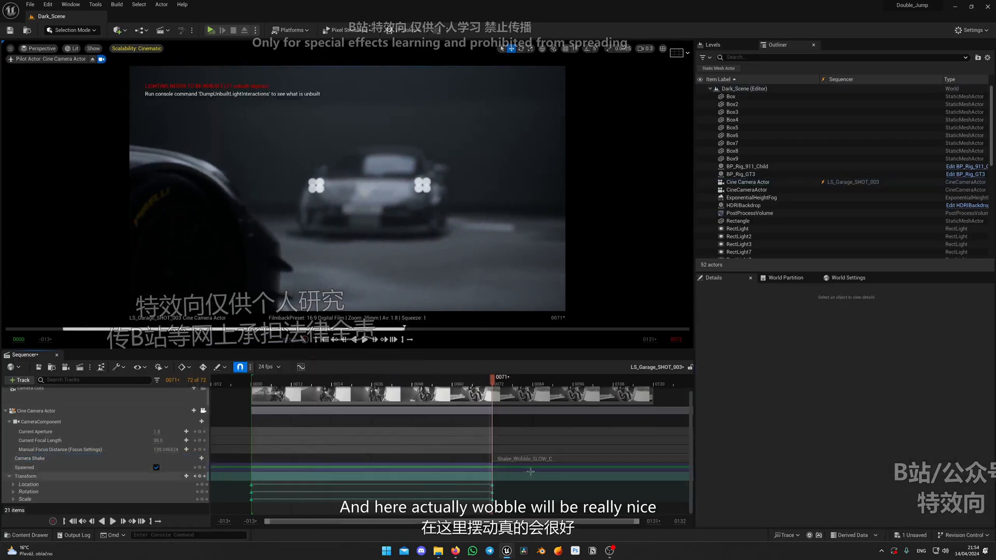
left_click_drag(524, 459, 275, 460)
key("space")
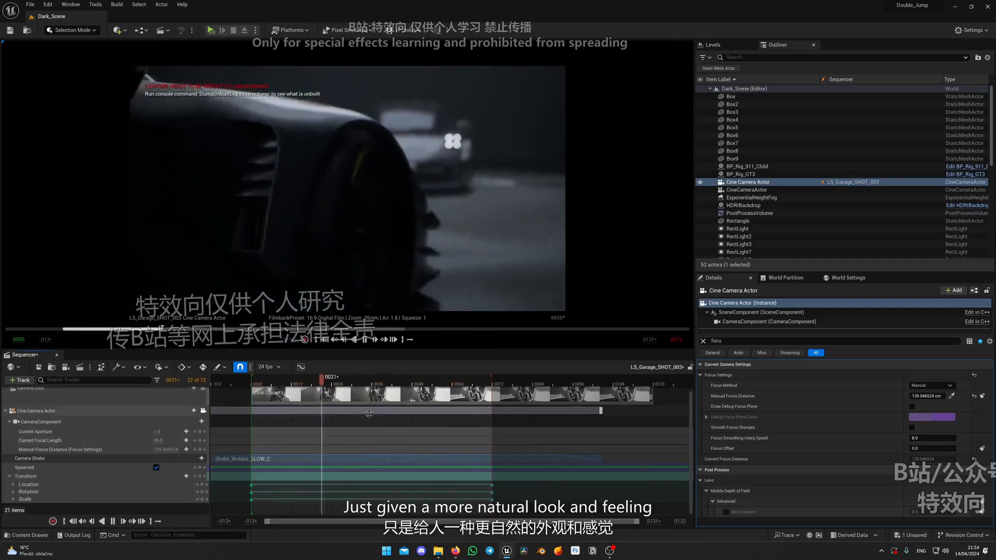
- Keyframe Manual Focus Distance from about frame 28 to frame 57, ending with the focus on the GT3
key("space")
key("space")
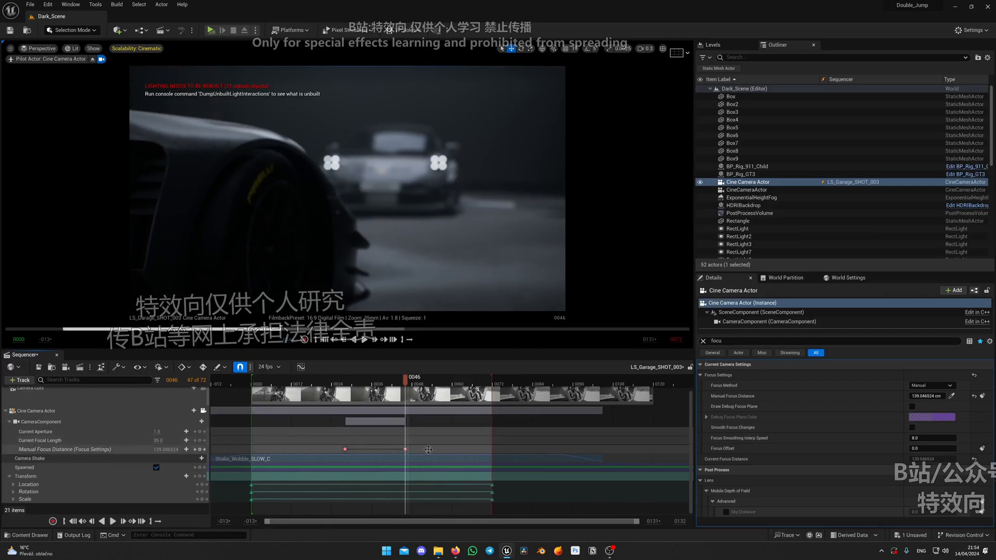
left_click_drag(405, 450, 442, 449)
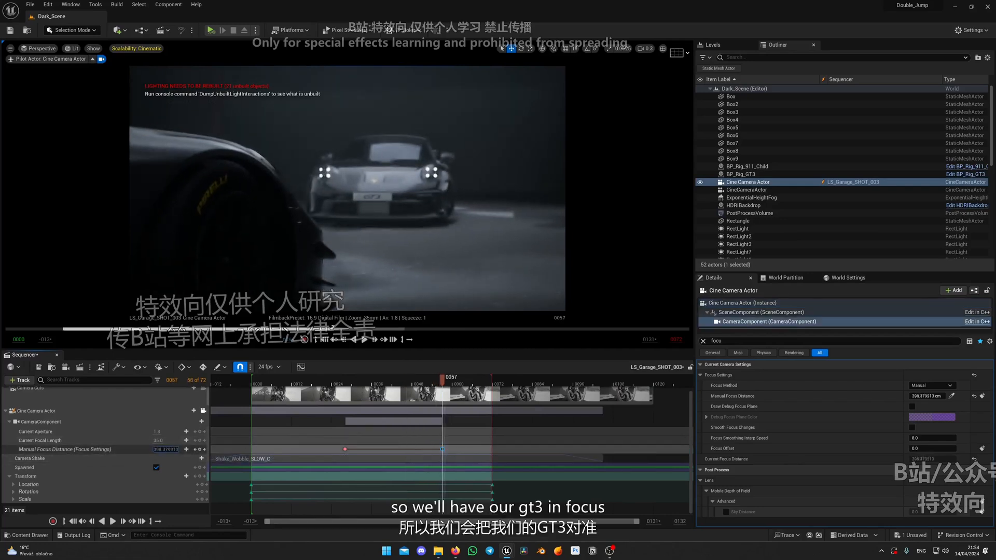
- Replay LS_Garage_SHOT_003 from its start to check the focus pull, and save it
left_click_drag(450, 386, 251, 383)
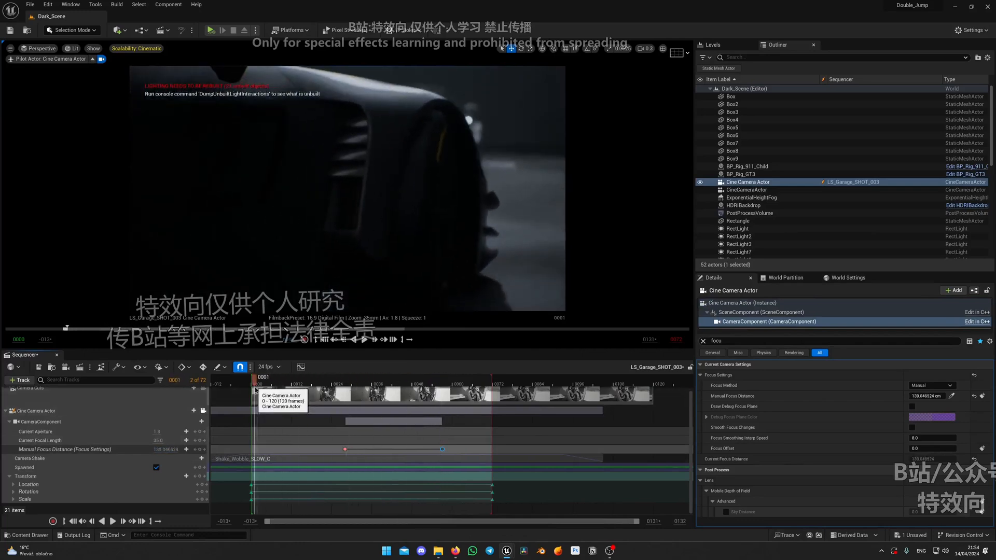
key("space")
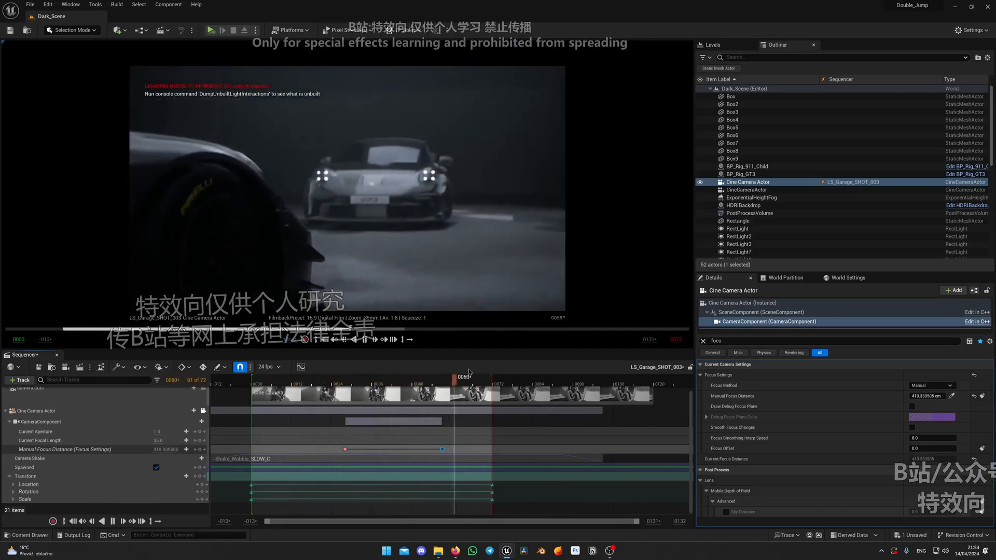
key("ctrl+s")
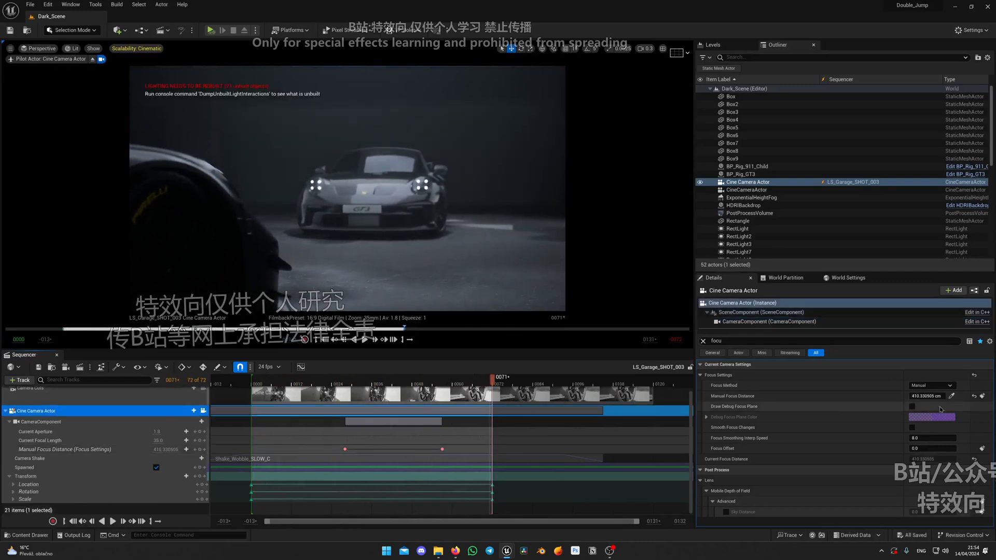
left_click(703, 341)
type("sens")
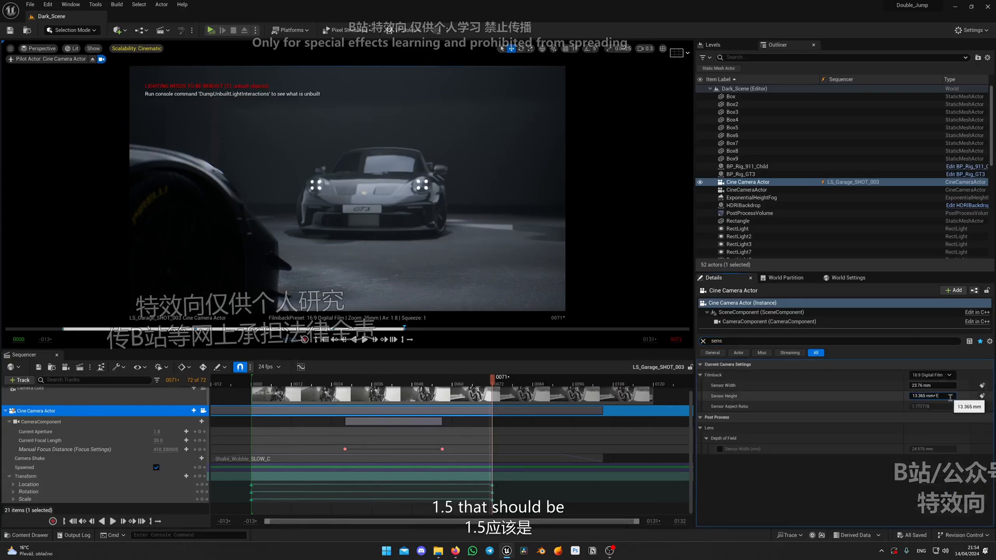
type(".5")
key("Return")
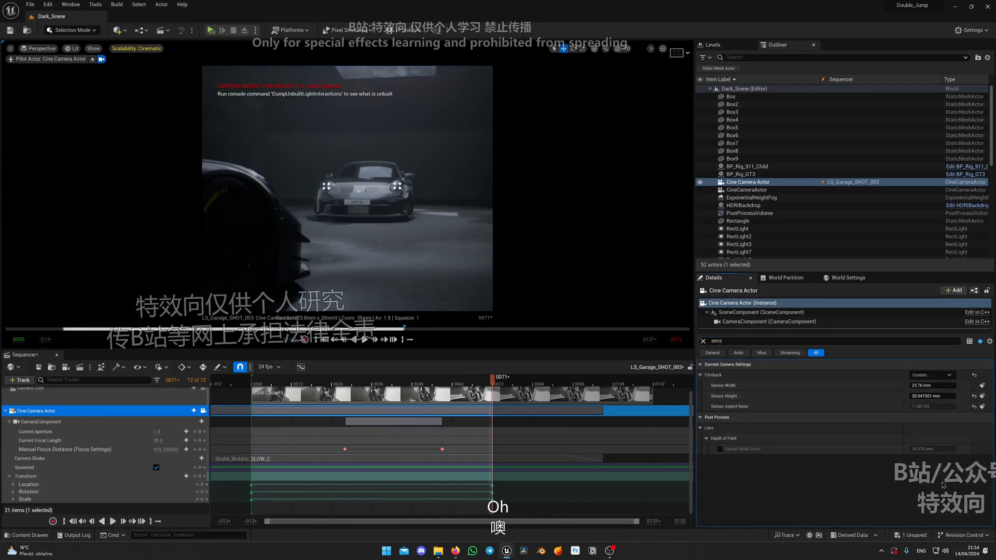
key("ctrl+z")
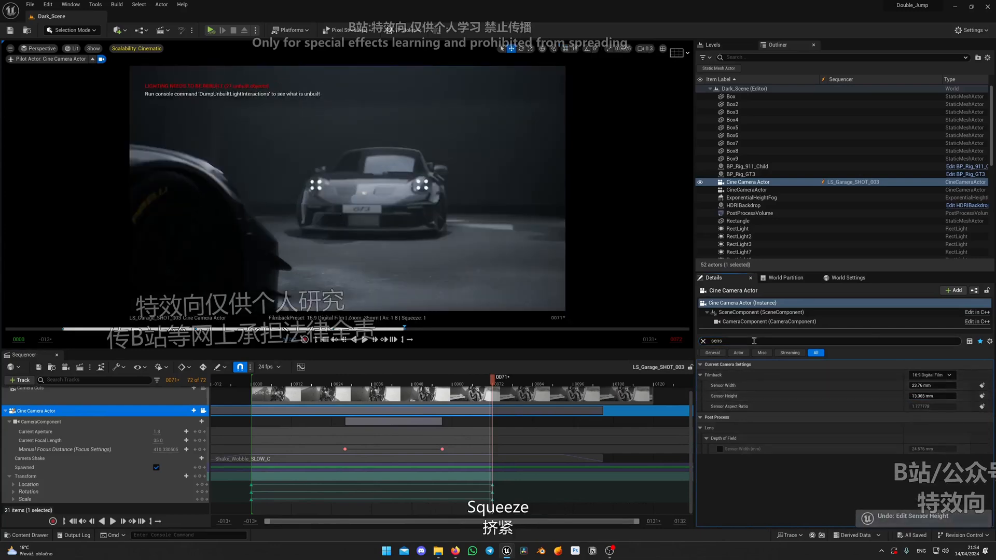
- Set the camera's lens Squeeze Factor to 2.0 and enable the depth of field Squeeze Factor override
key("BackSpace")
key("BackSpace")
type("qu")
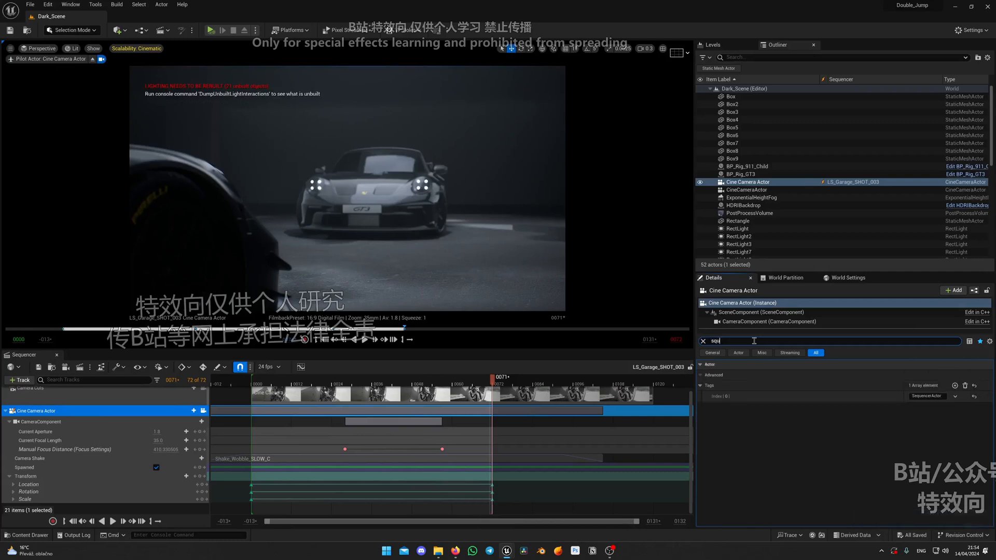
key("BackSpace")
key("BackSpace")
type("u")
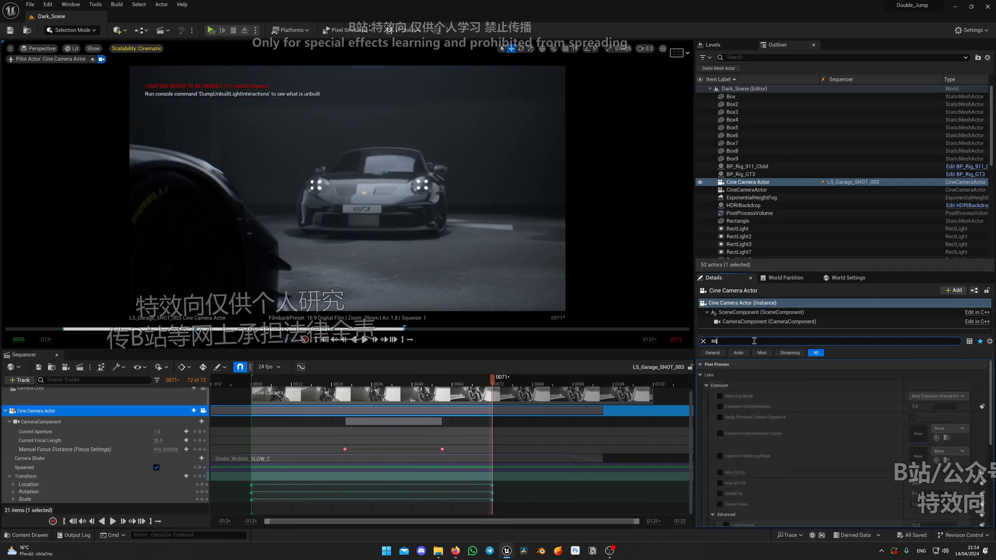
type("ue")
key("Return")
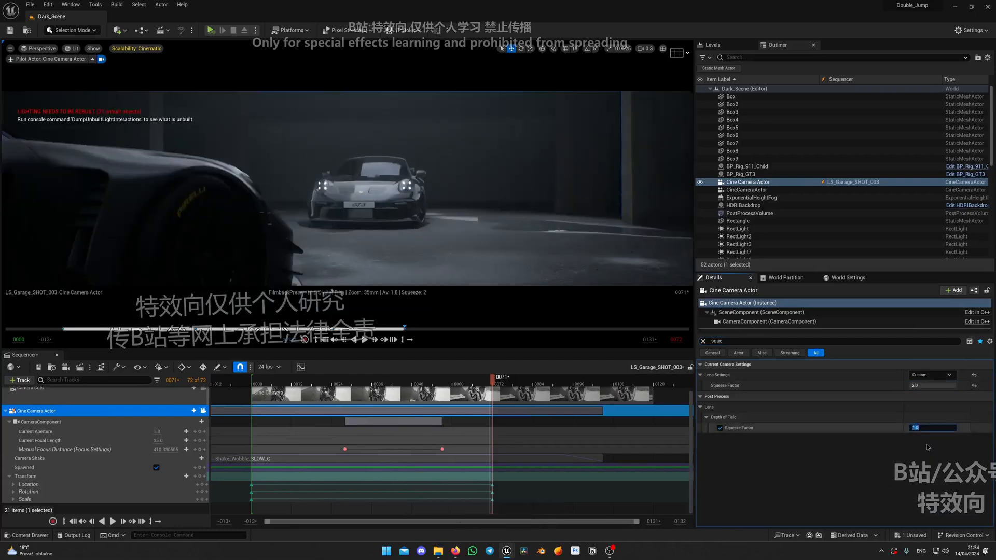
- Multiply the camera's 13.365 mm Sensor Height by 1.5
left_click(704, 341)
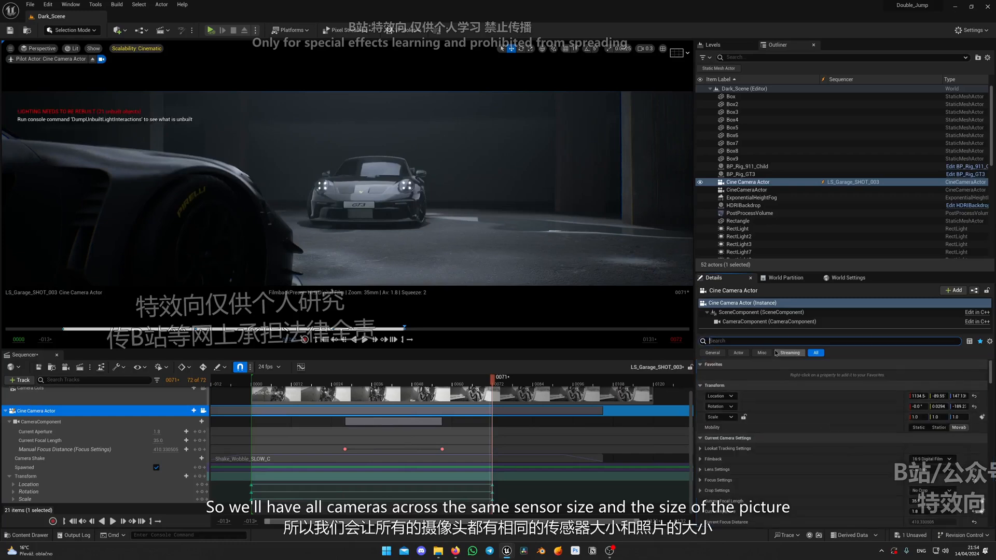
type("sens")
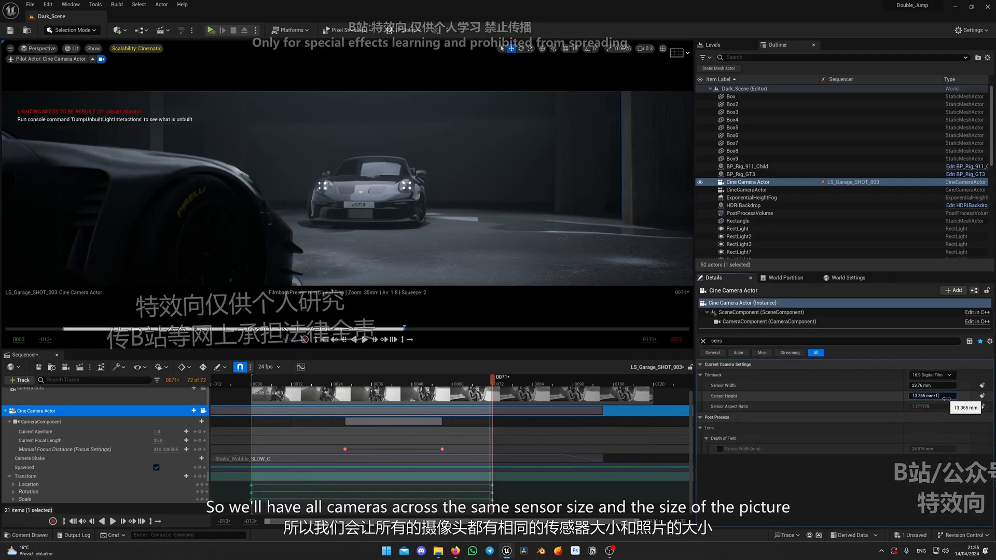
type("5")
key("Return")
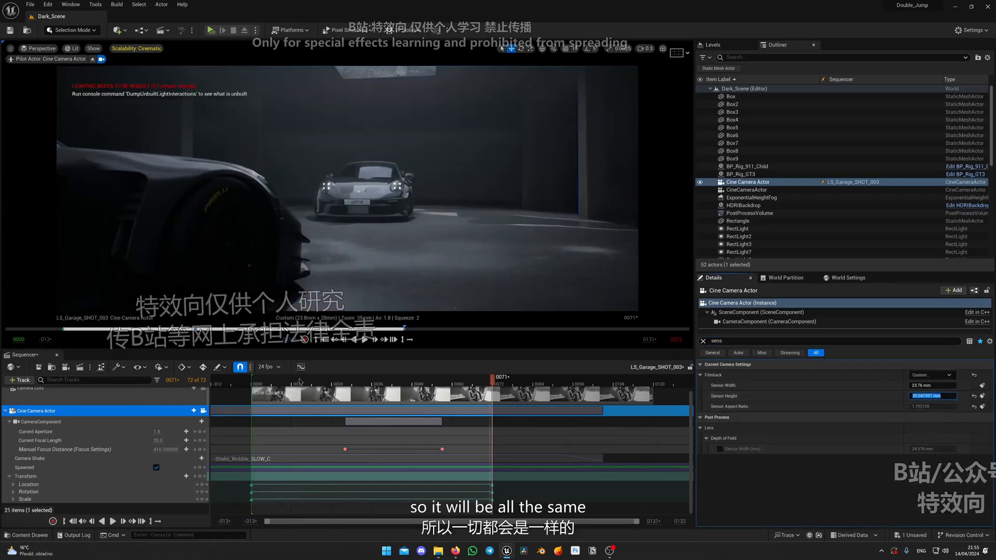
- Set the camera's Current Focal Length to 50 mm and play LS_Garage_SHOT_003 from frame 0
left_click_drag(299, 381, 252, 381)
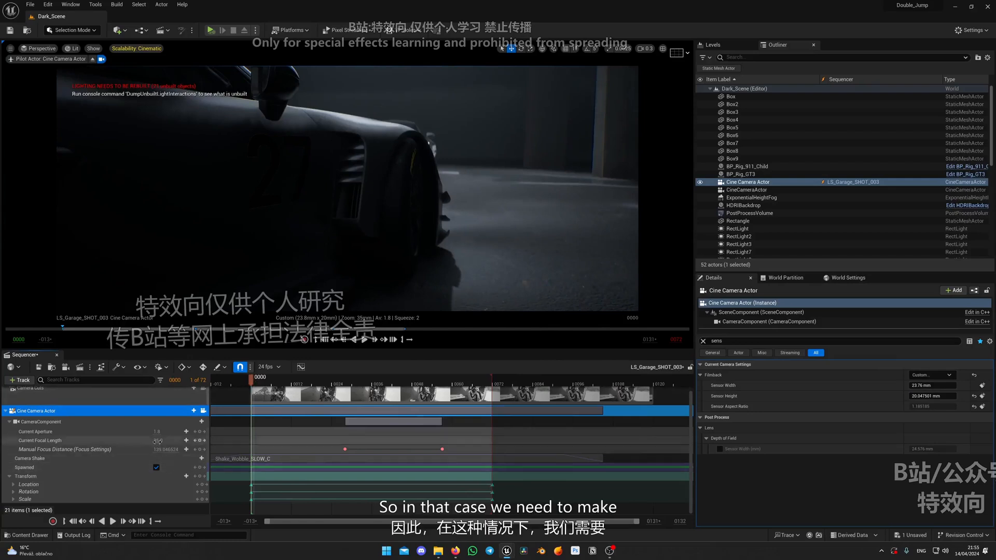
key("space")
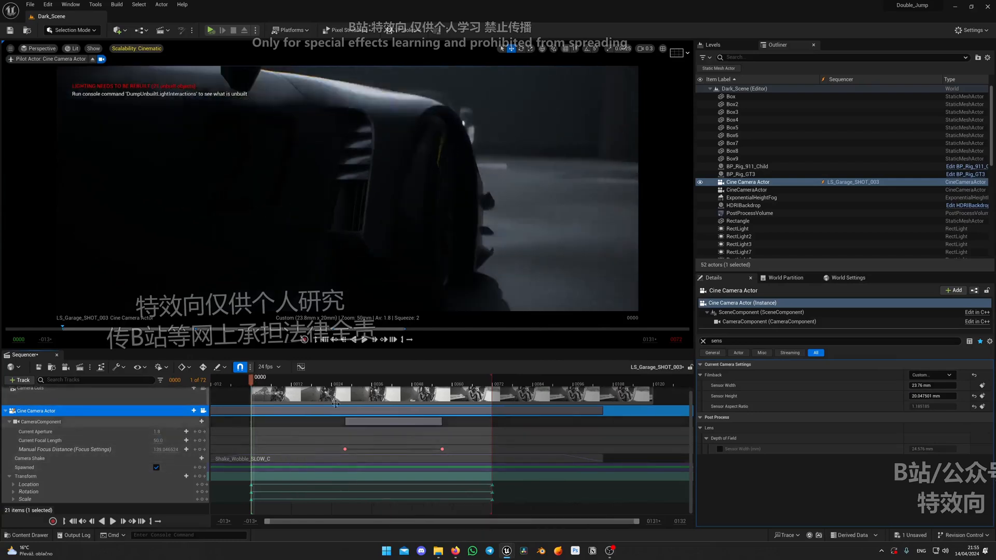
key("space")
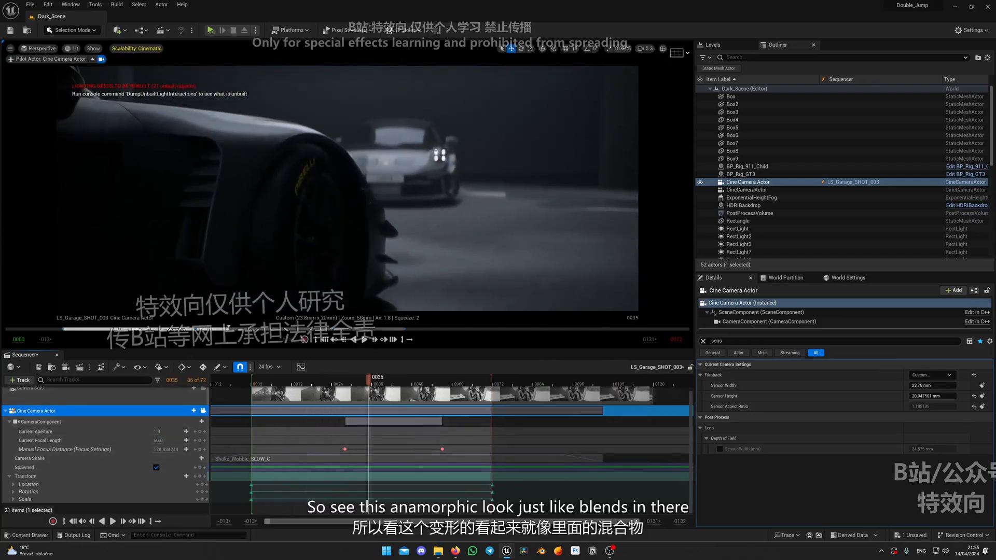
key("space")
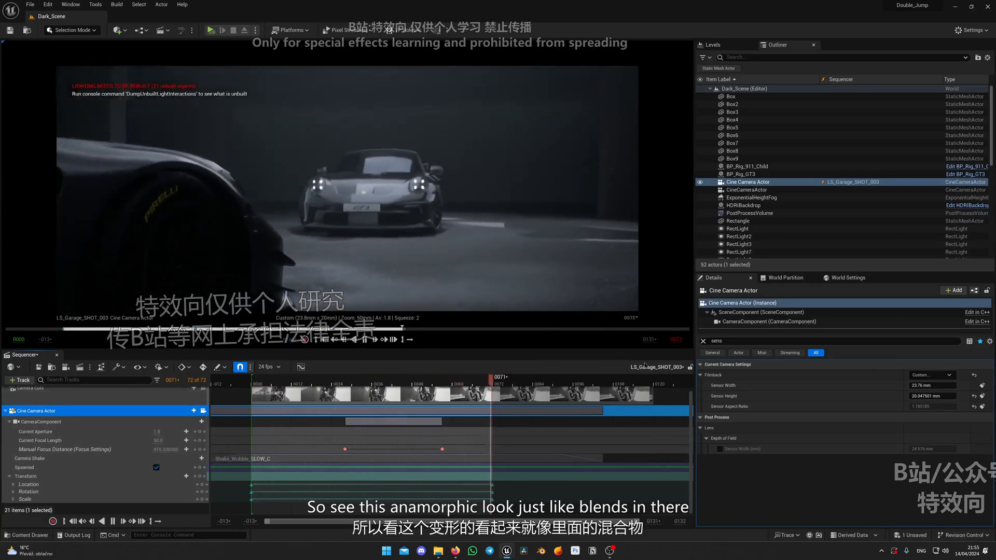
- Open LS_Garage_SHOT_002 and give its camera 1.5 times the Sensor Height and a lens Squeeze Factor of 2.0
key("ctrl+space")
double_click(368, 312)
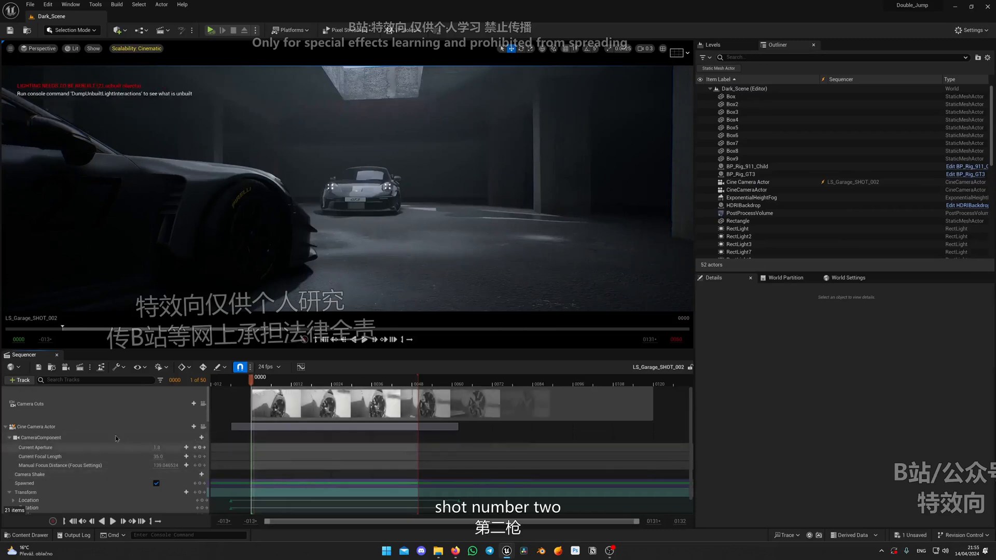
left_click(203, 427)
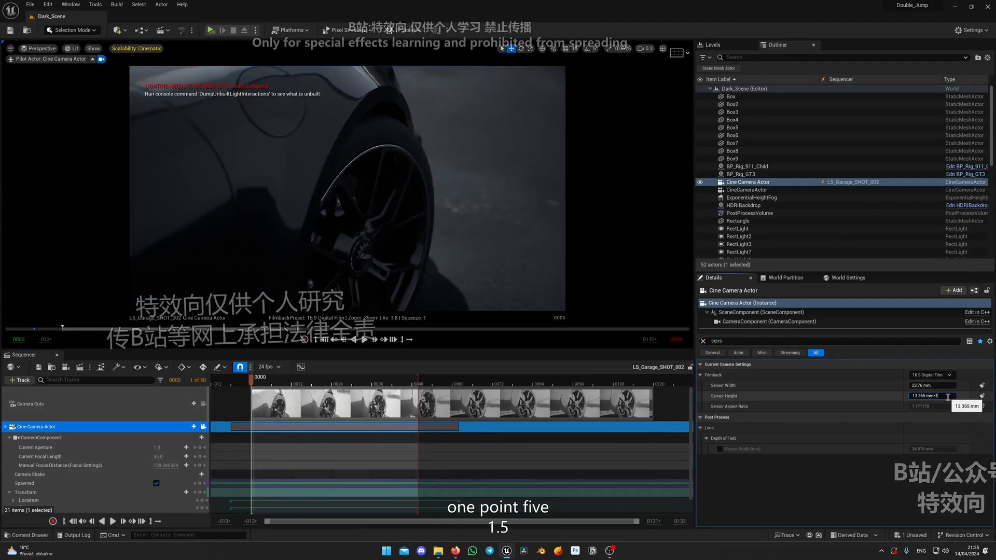
key("Return")
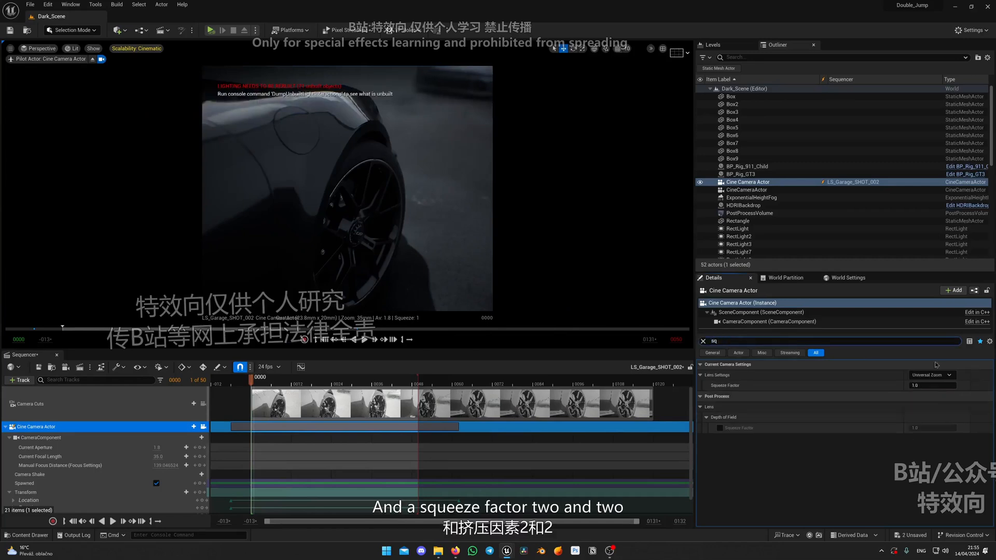
type("2")
key("Return")
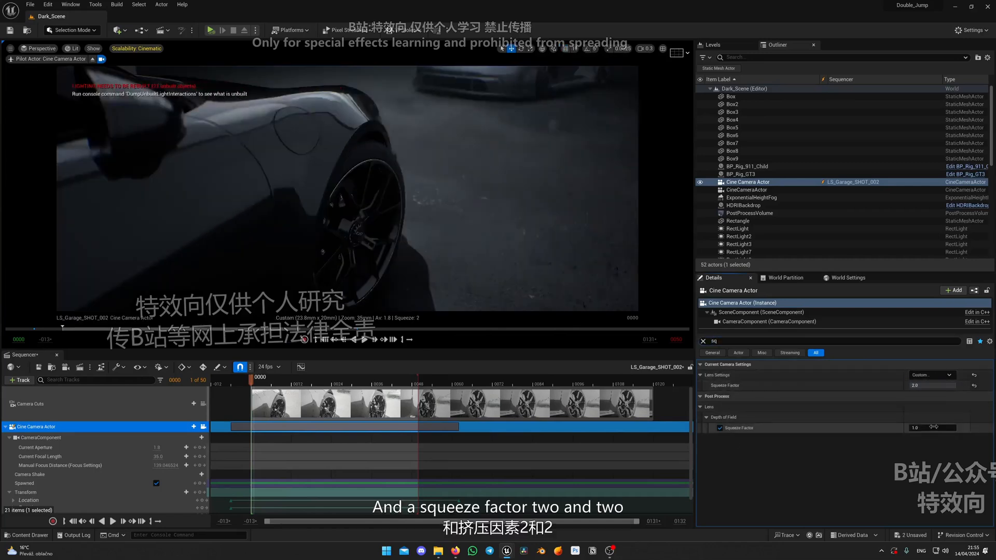
- Set the Current Focal Length of the LS_Garage_SHOT_002 camera to 50 mm and play the shot
scroll(143, 460, "down", 1)
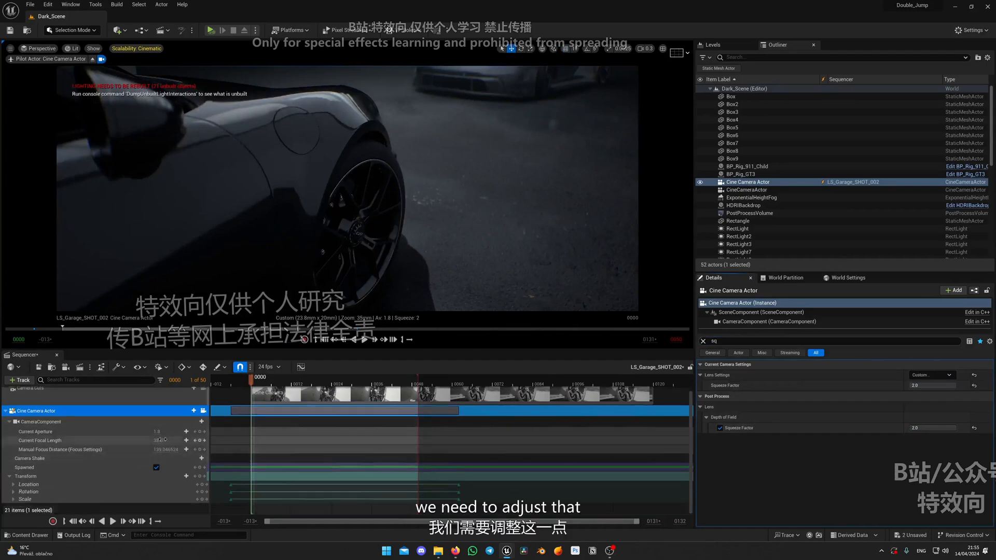
type("50")
key("Return")
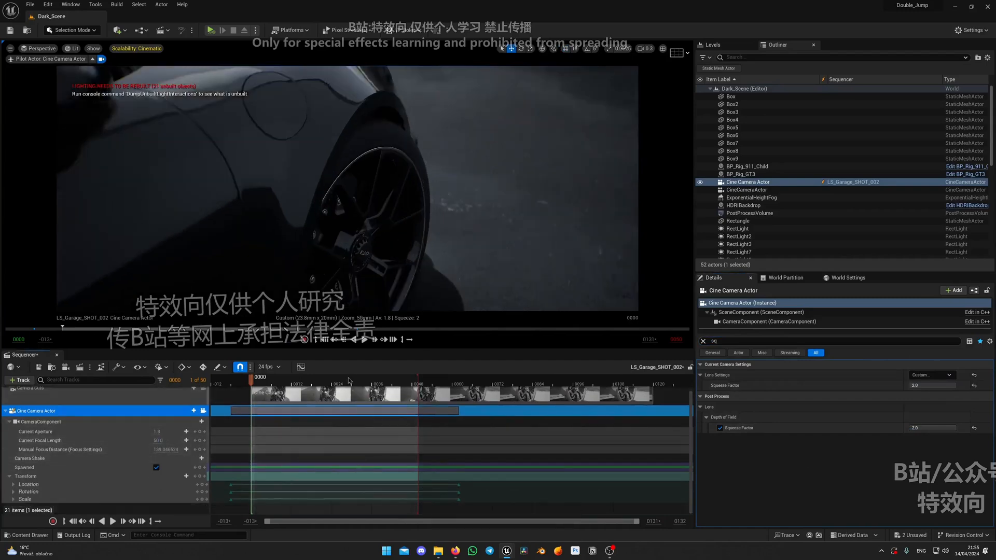
key("space")
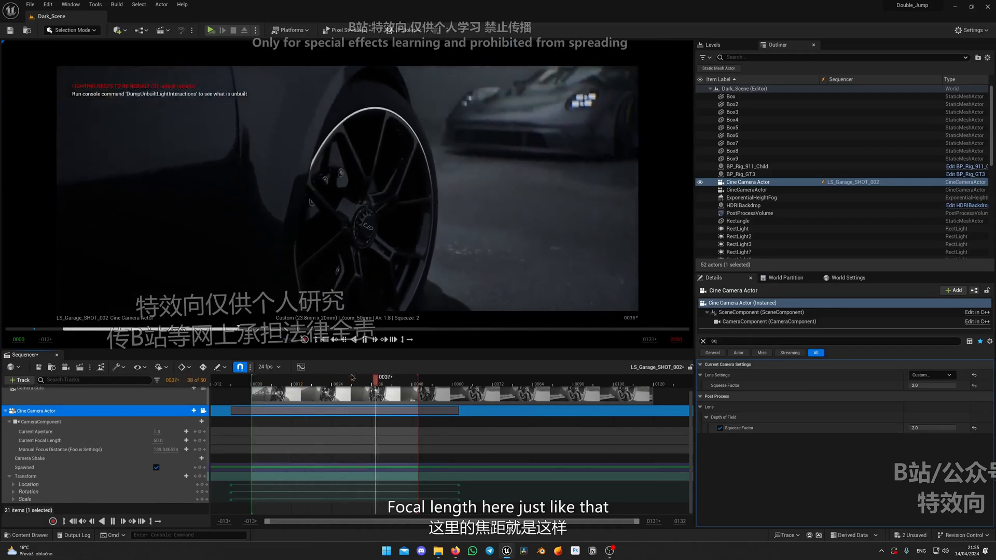
key("space")
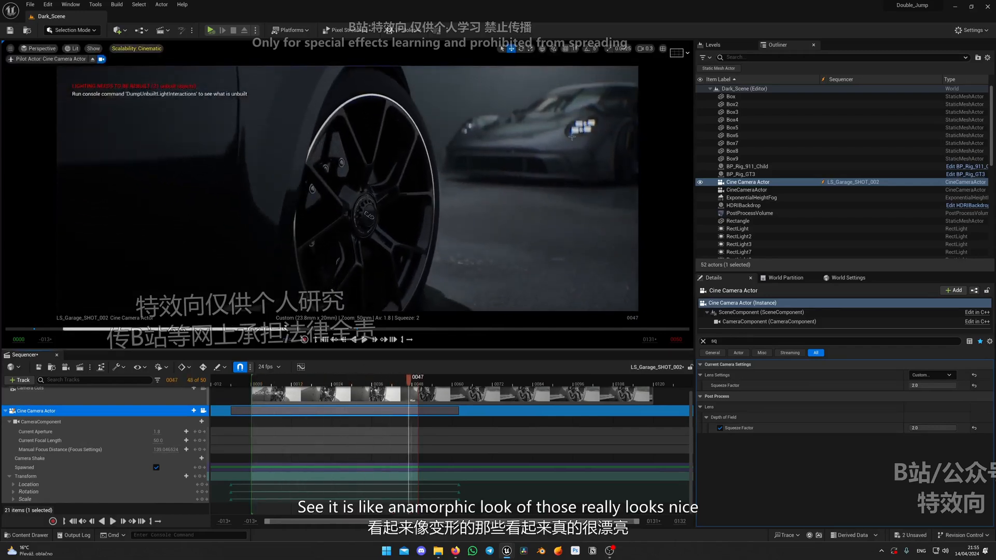
- Open LS_Garage_SHOT_001 from the Garage folder and set its camera's Current Focal Length to 50 mm
key("ctrl+space")
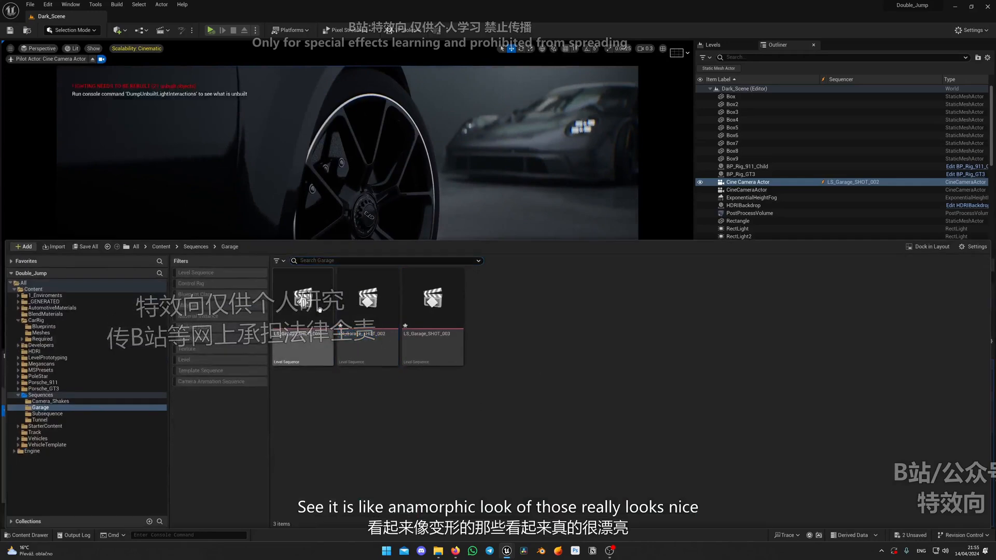
double_click(320, 309)
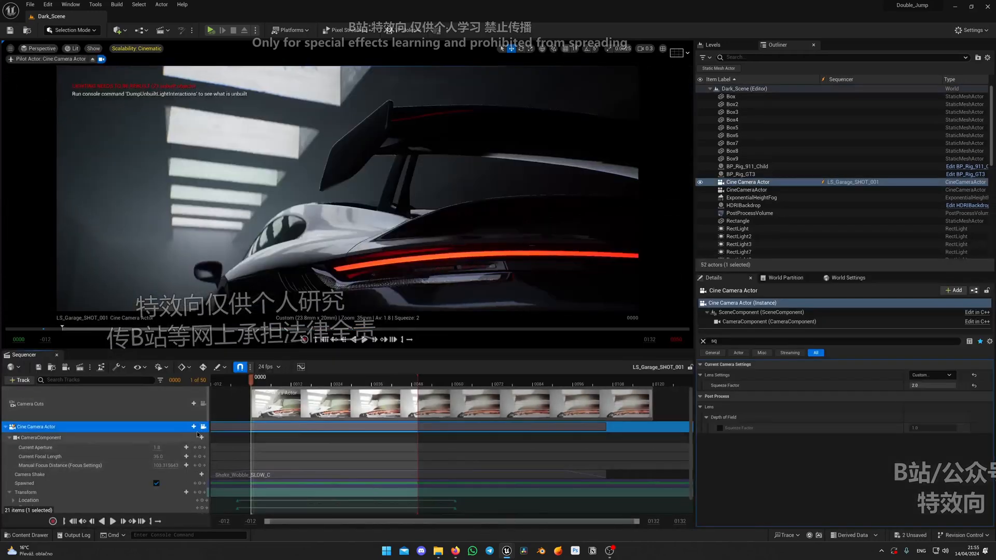
type("50")
key("Return")
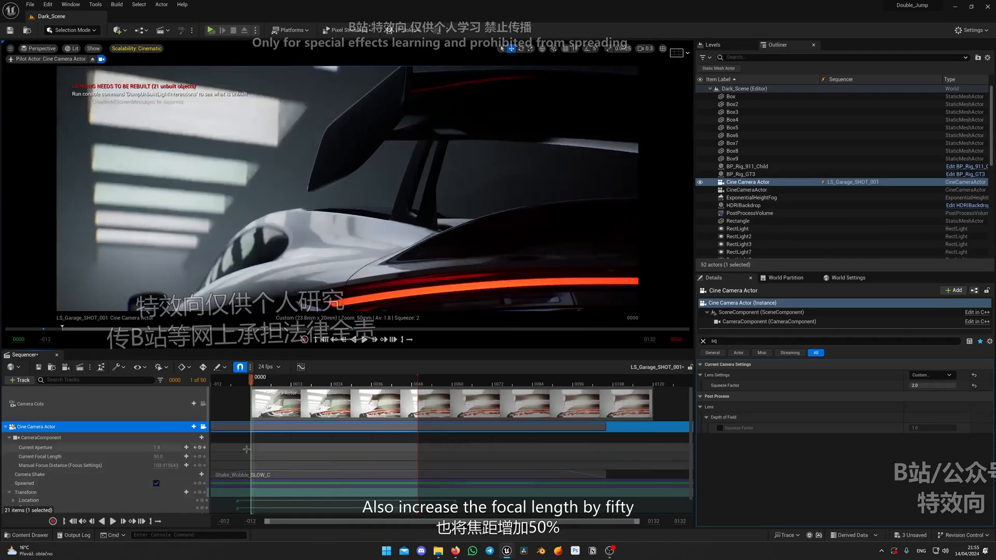
- Try a 75 mm focal length on the LS_Garage_SHOT_001 camera and play the shot to judge the framing
left_click(159, 457)
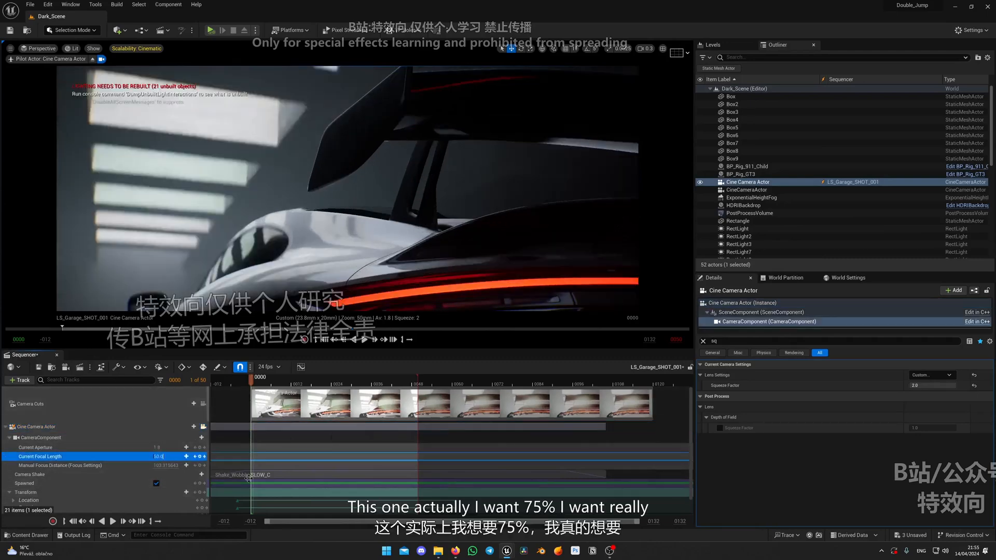
type("75")
key("Return")
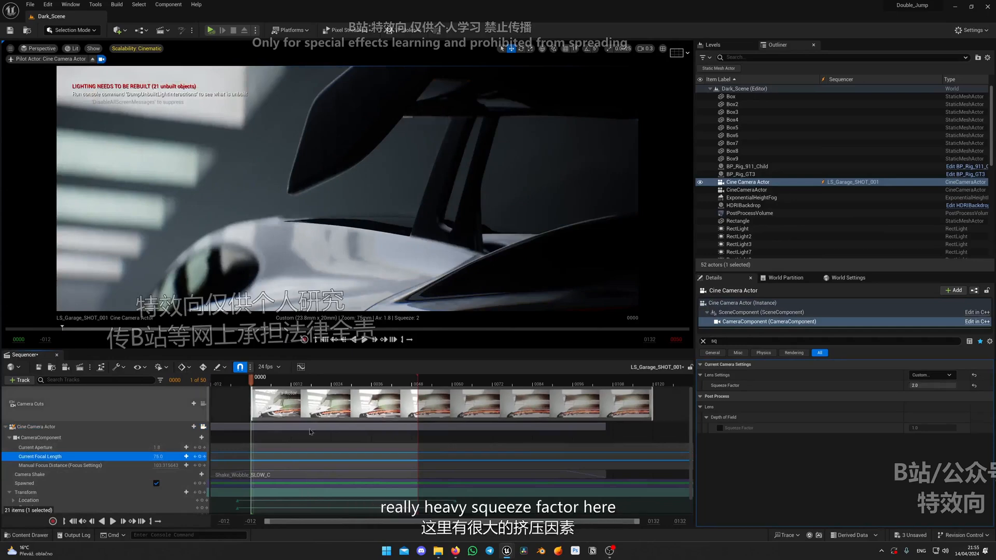
left_click(78, 435)
left_click(78, 427)
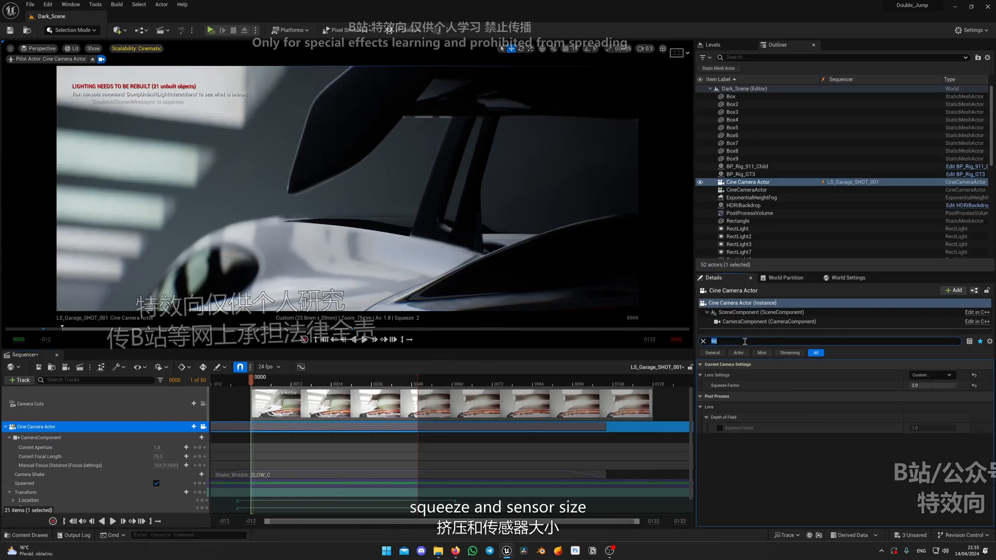
left_click(703, 341)
key("space")
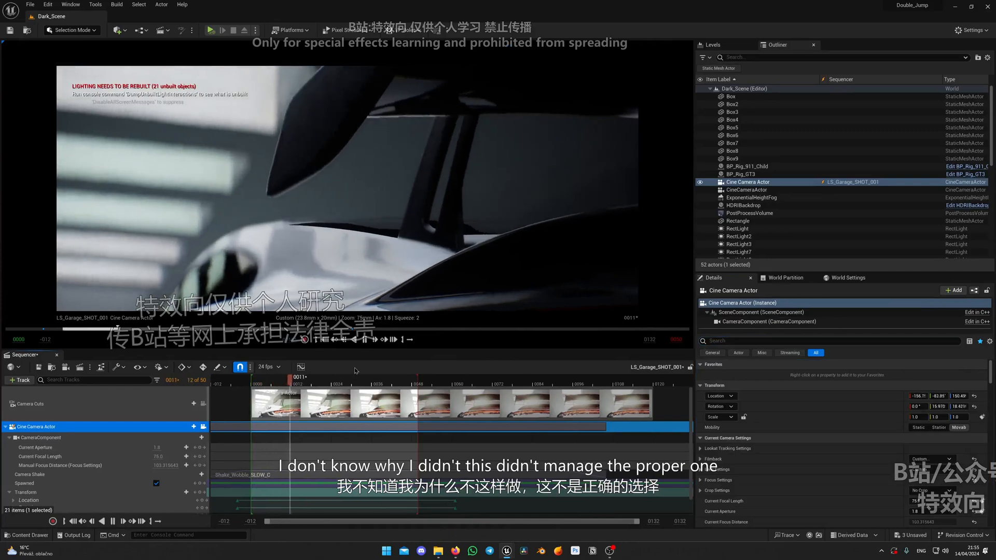
key("space")
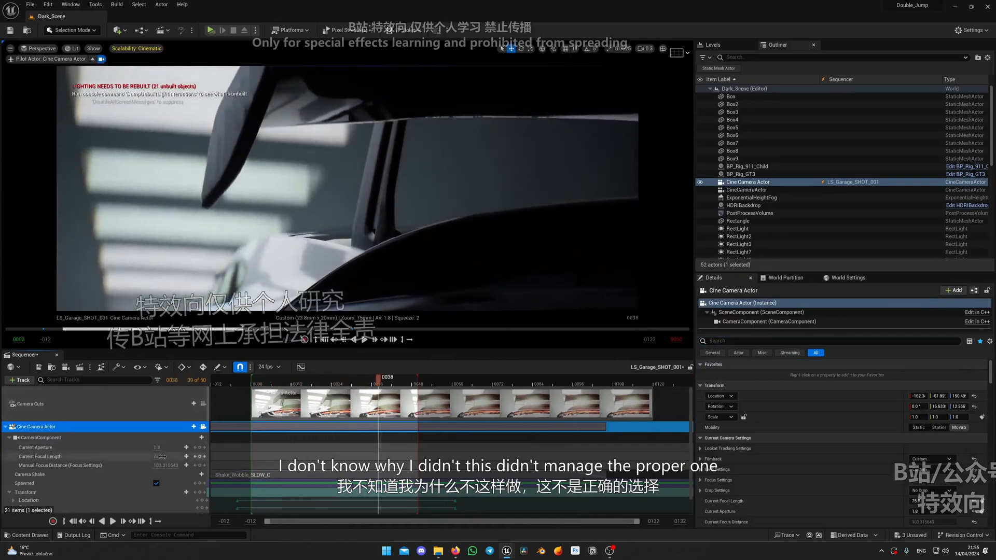
- Return the camera's Current Focal Length to 50 mm and play LS_Garage_SHOT_001 to its end
left_click(281, 382)
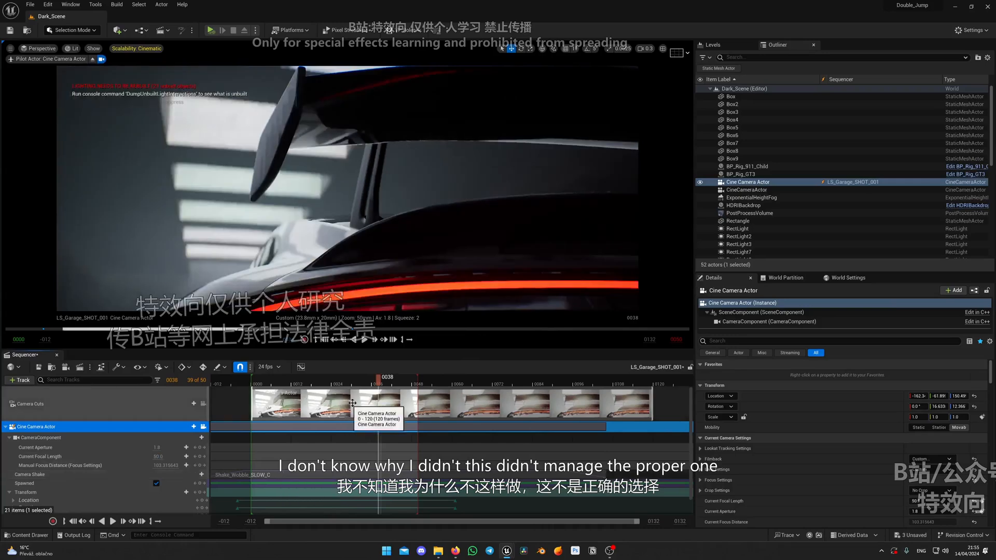
key("space")
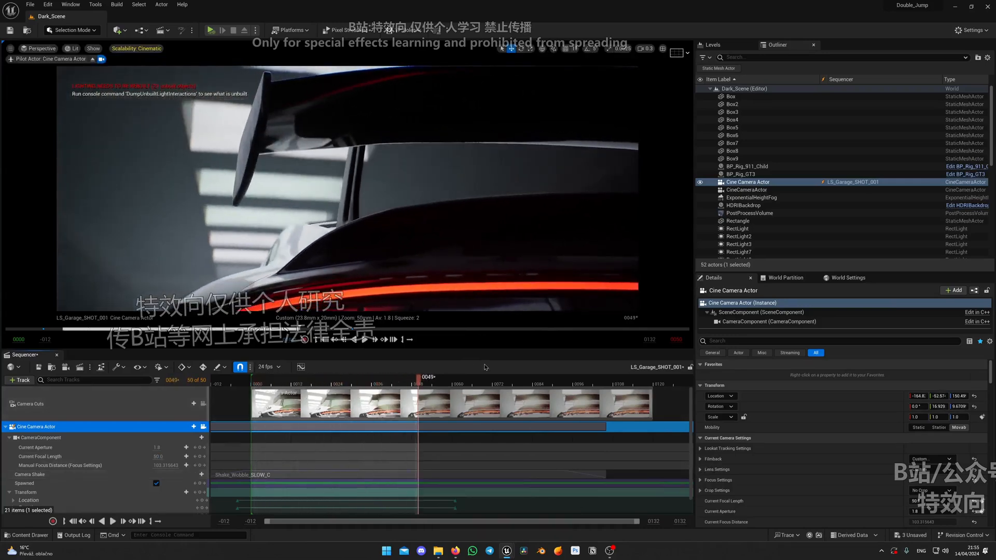
- Duplicate the LS_Garage_SHOT_003 level sequence in the Garage folder and open the copy
key("ctrl+space")
left_click(432, 343)
key("ctrl+d")
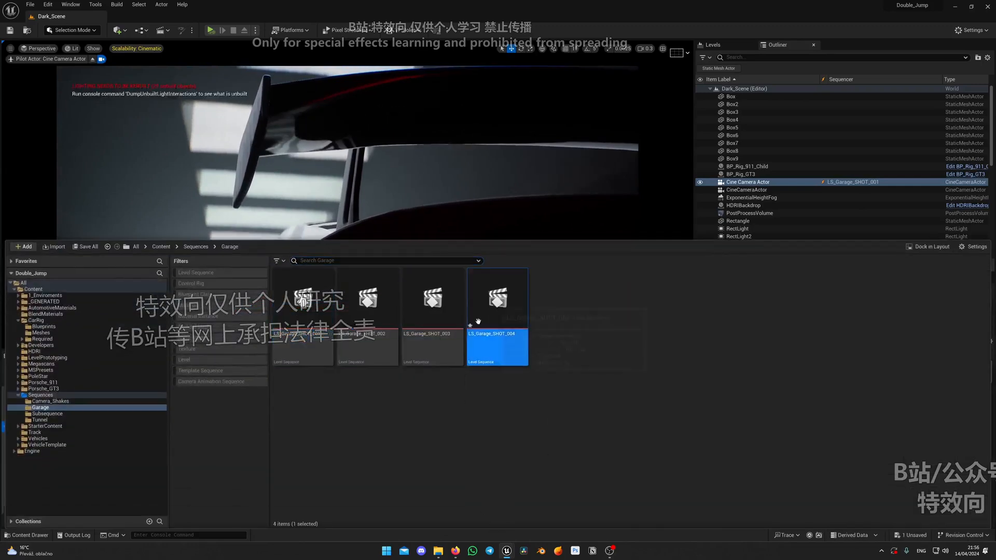
double_click(478, 321)
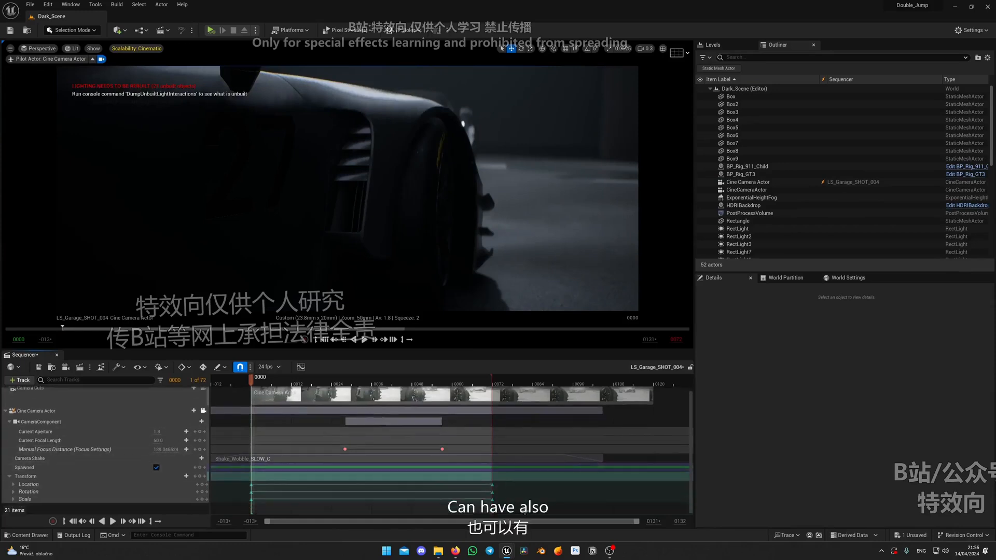
- Delete the duplicated shot's camera transform keyframes and move the camera to a close-up of the car's red light strip
left_click_drag(244, 485, 244, 484)
key("Delete")
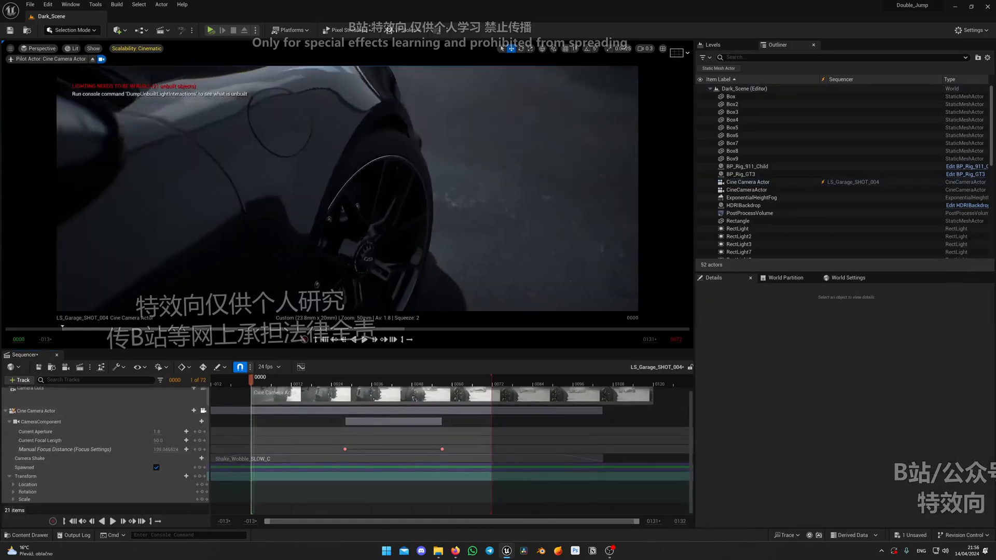
mouse_move(347, 189)
right_mouse_down()
mouse_move(285, 189)
mouse_move(347, 188)
mouse_move(332, 202)
mouse_move(324, 200)
mouse_move(347, 189)
mouse_move(327, 203)
mouse_move(348, 190)
mouse_move(337, 182)
mouse_move(353, 189)
mouse_move(332, 200)
mouse_move(346, 188)
right_mouse_up()
scroll(291, 188, "down", 1)
scroll(322, 184, "up", 1)
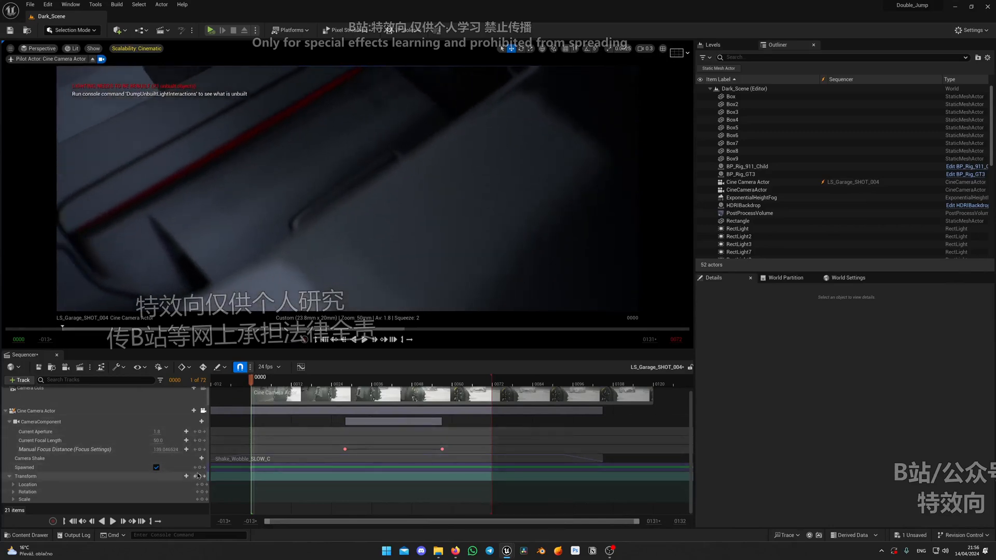
- Key the camera transform linearly at frame 0, shorten the playback range to 48 frames, and key a reframed camera at frame 48
left_click(202, 476)
right_click(252, 485)
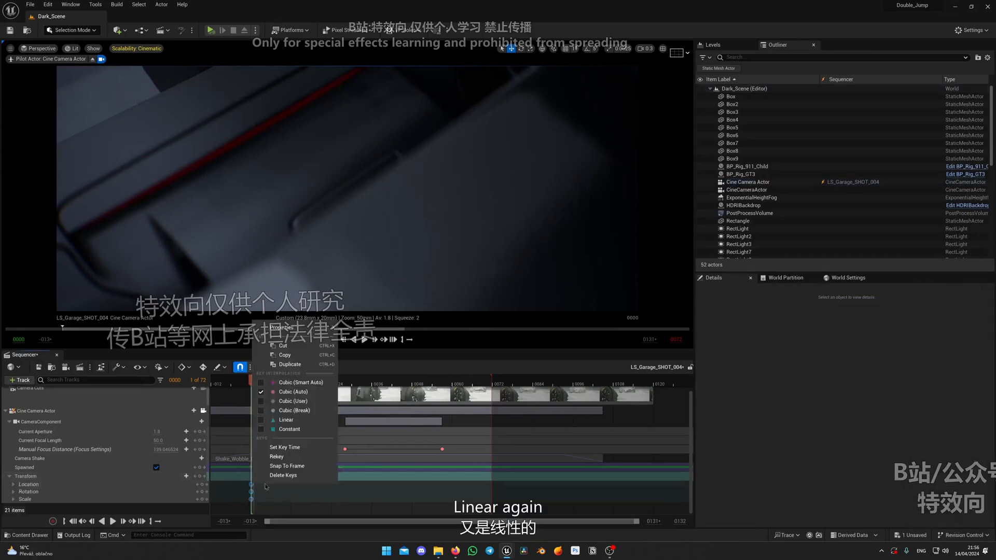
left_click(286, 420)
left_click(396, 384)
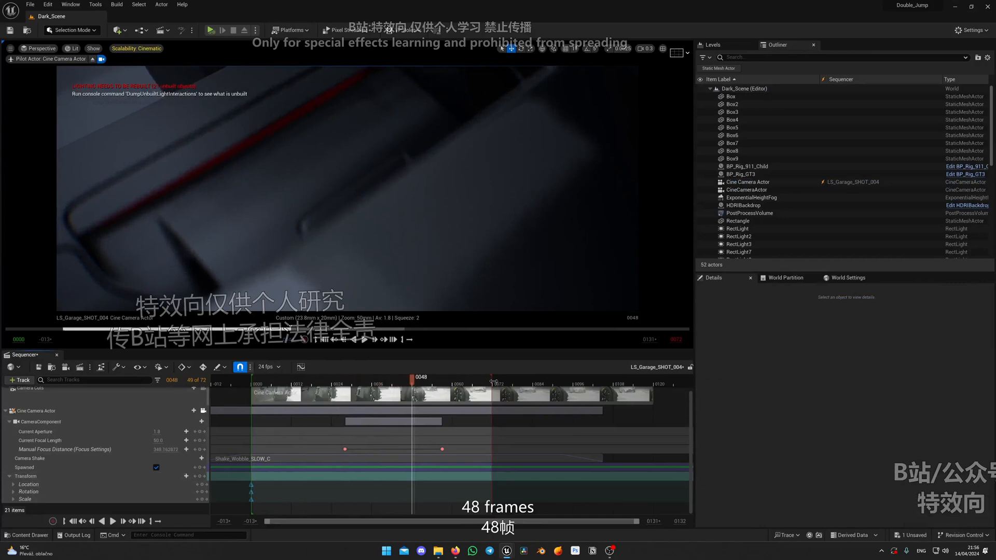
left_click_drag(494, 383, 439, 386)
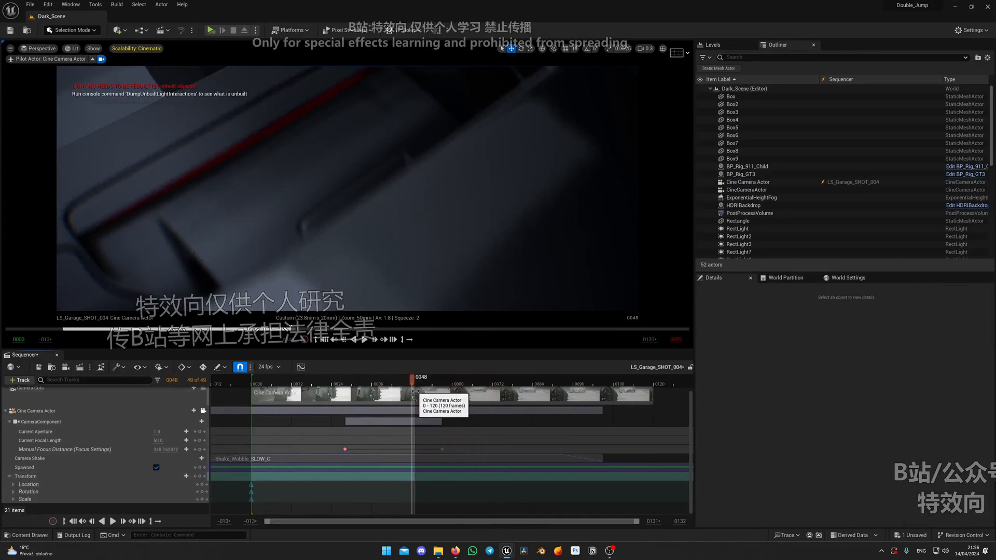
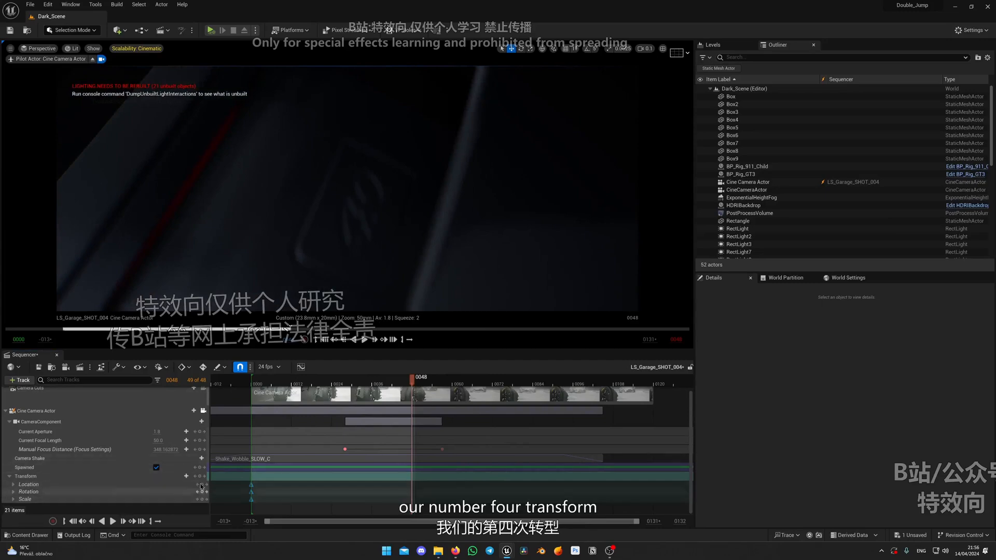
left_click(201, 476)
- Remove the Shake_Wobble_SLOW camera shake and the Manual Focus Distance keyframes, and focus the camera on the embossed badge
left_click_drag(408, 381, 363, 413)
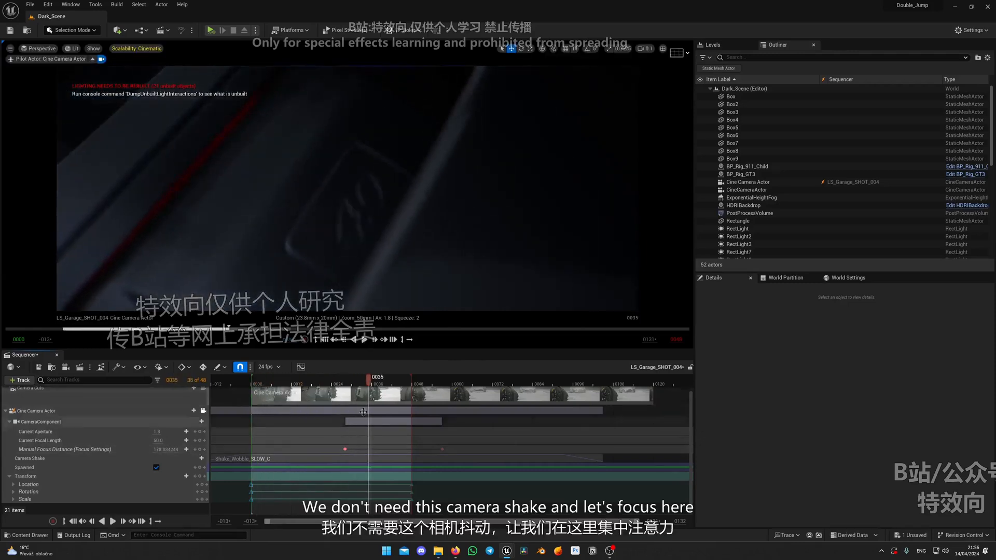
left_click(328, 466)
key("Delete")
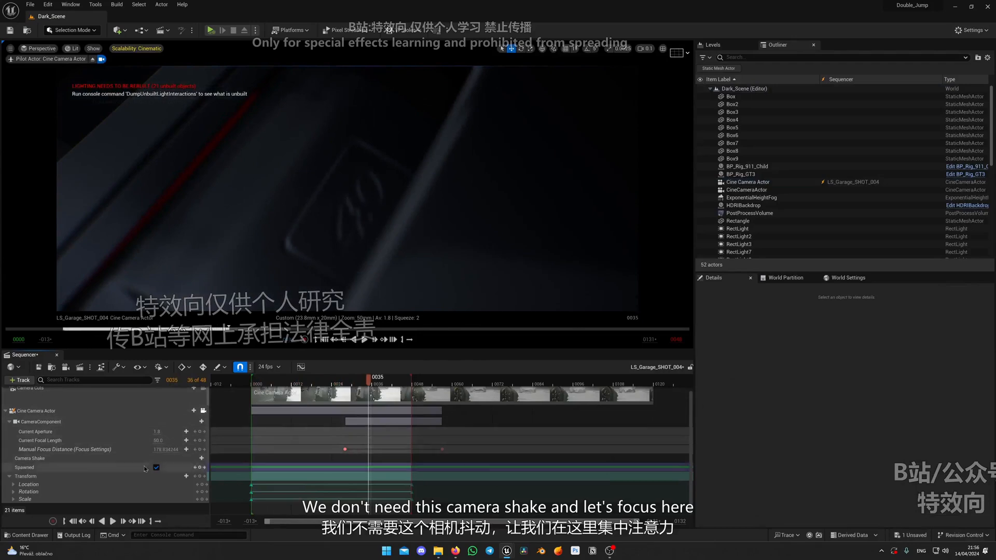
left_click_drag(458, 457, 334, 446)
key("Delete")
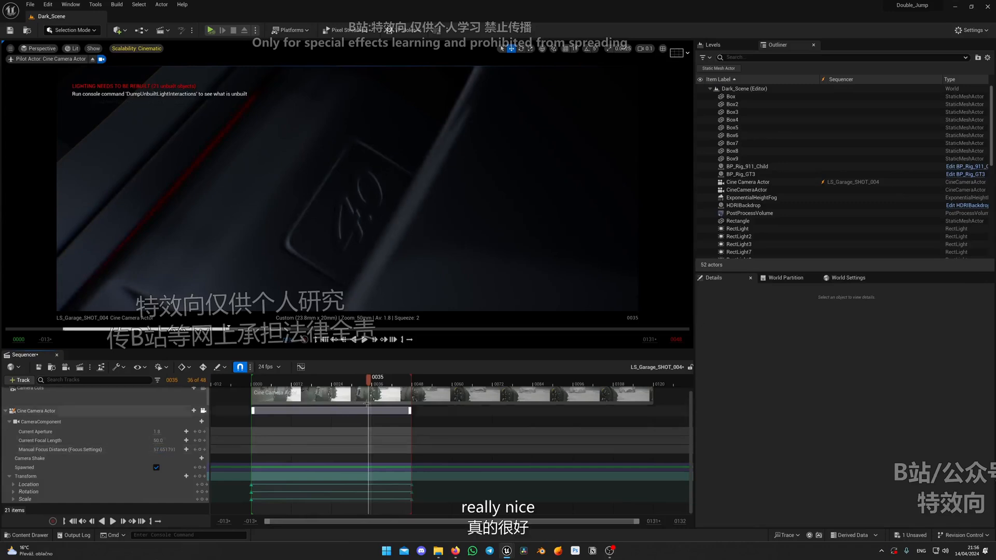
- Play LS_Garage_SHOT_004 from its beginning to its end and save the sequence
left_click_drag(367, 384, 266, 385)
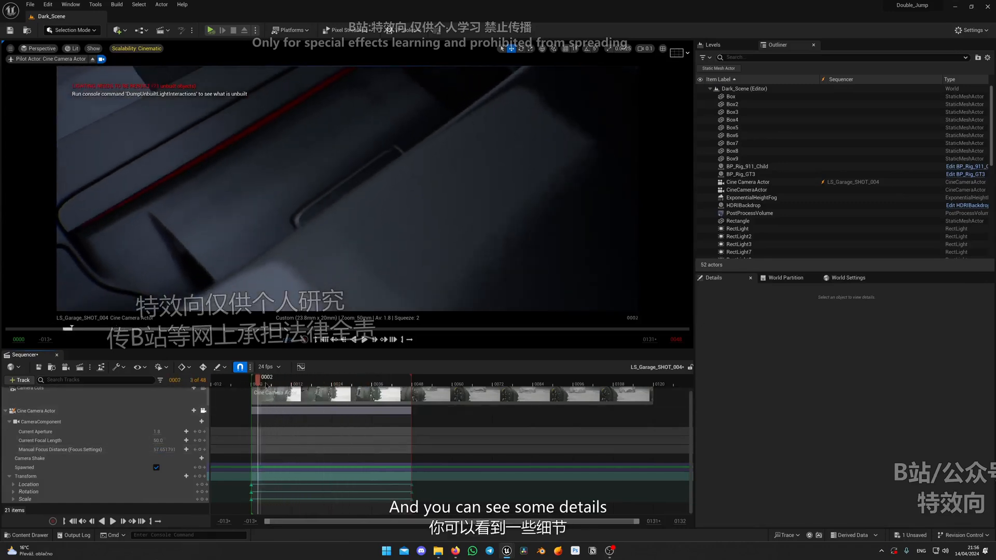
key("space")
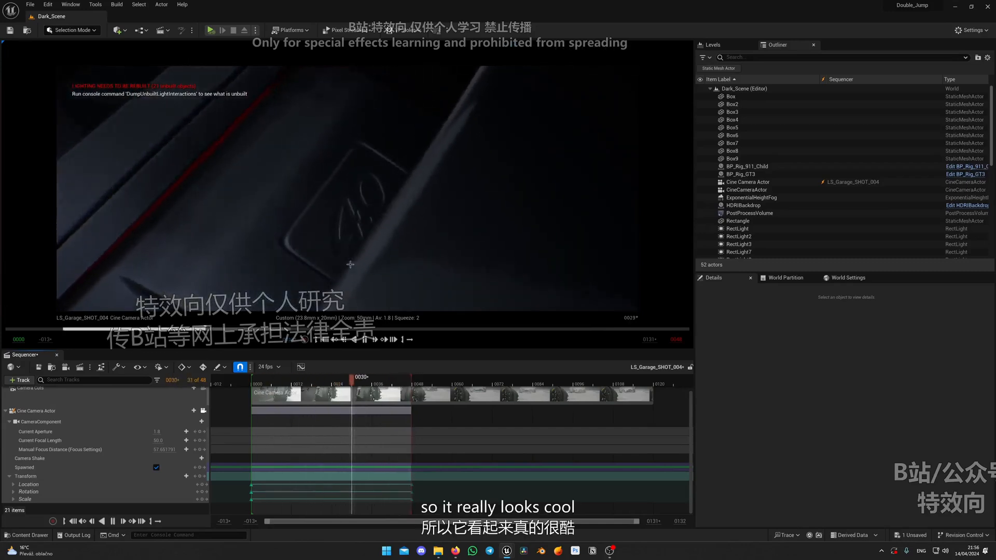
left_click(218, 201)
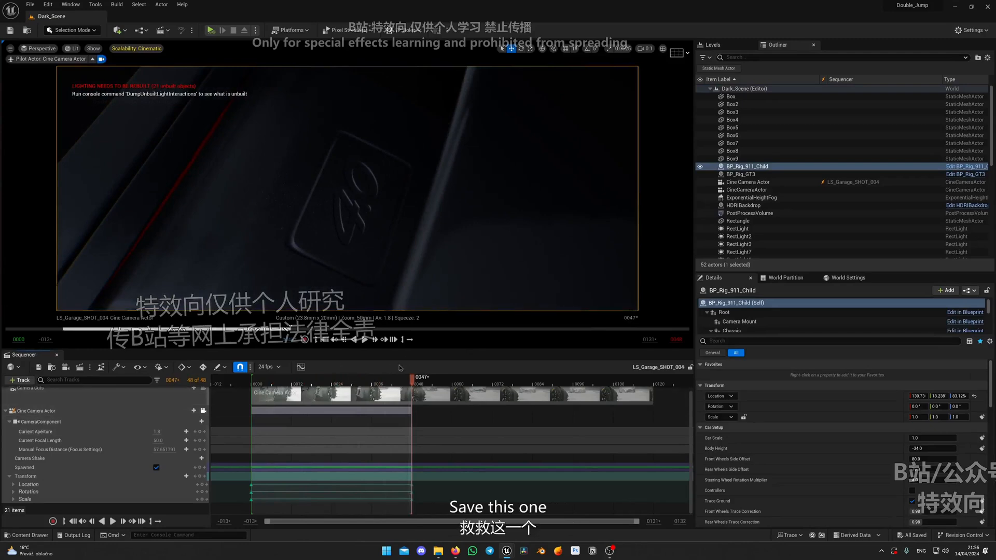
- Duplicate LS_Garage_SHOT_004 as LS_Garage_SHOT_005 in the Garage folder, open it, and view it through its camera cuts
key("ctrl+space")
key("ctrl+d")
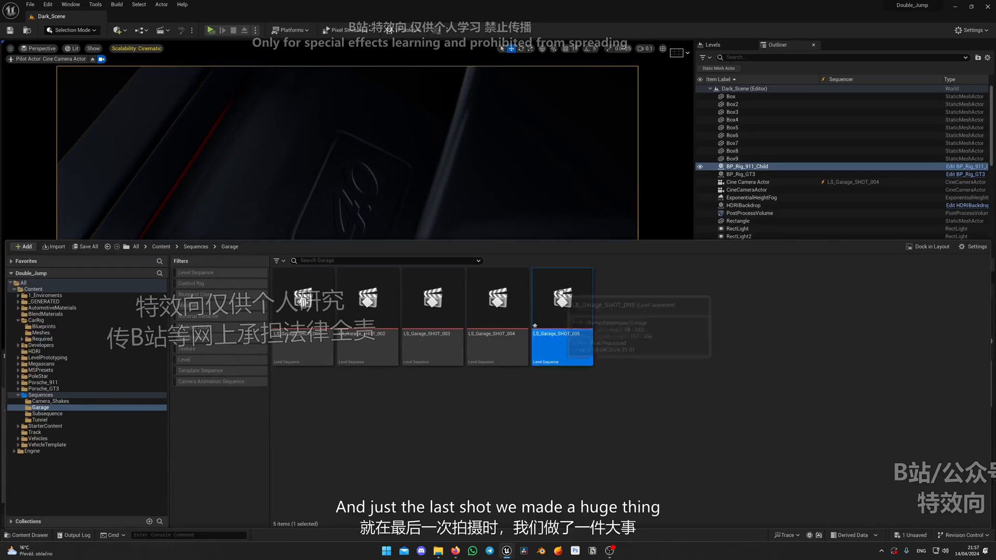
double_click(563, 301)
left_click(203, 405)
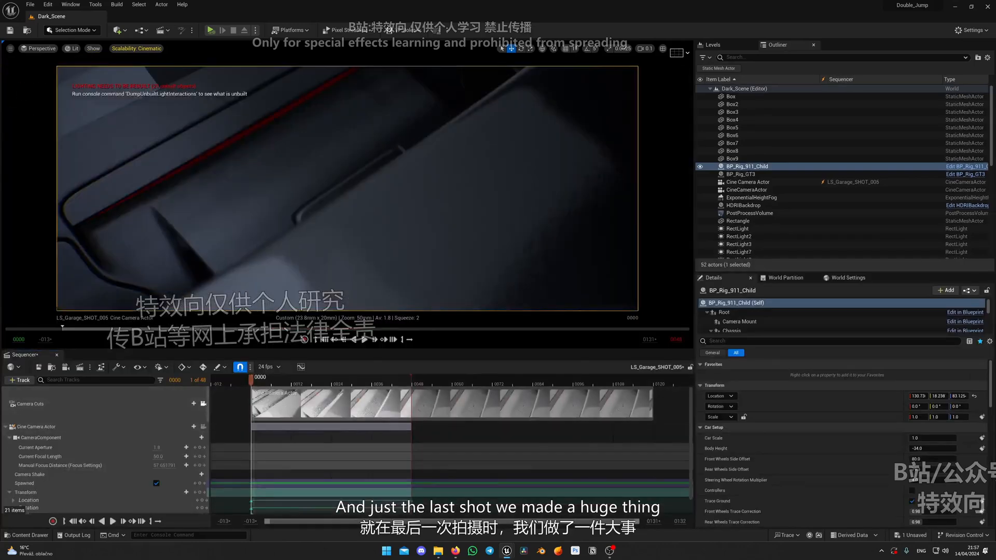
- Move the LS_Garage_SHOT_005 camera behind the car at frame 0, framing the rear wing centrally beneath the ceiling lights
right_click_drag(347, 188, 322, 145)
scroll(357, 171, "up", 3)
mouse_move(439, 244)
right_mouse_down()
mouse_move(462, 234)
mouse_move(439, 238)
mouse_move(439, 265)
mouse_move(441, 251)
right_mouse_up()
scroll(461, 233, "down", 1)
key("g")
scroll(440, 250, "down", 2)
scroll(303, 475, "down", 1)
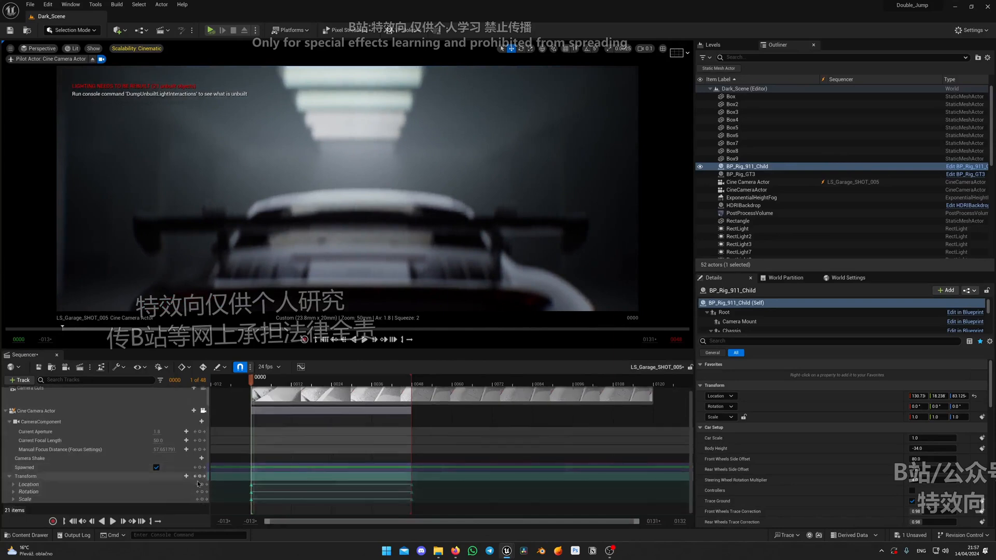
- Delete the old end transform keyframes and key a lowered view of the rear wing at the shot's last frame
left_click_drag(387, 482, 387, 482)
key("Delete")
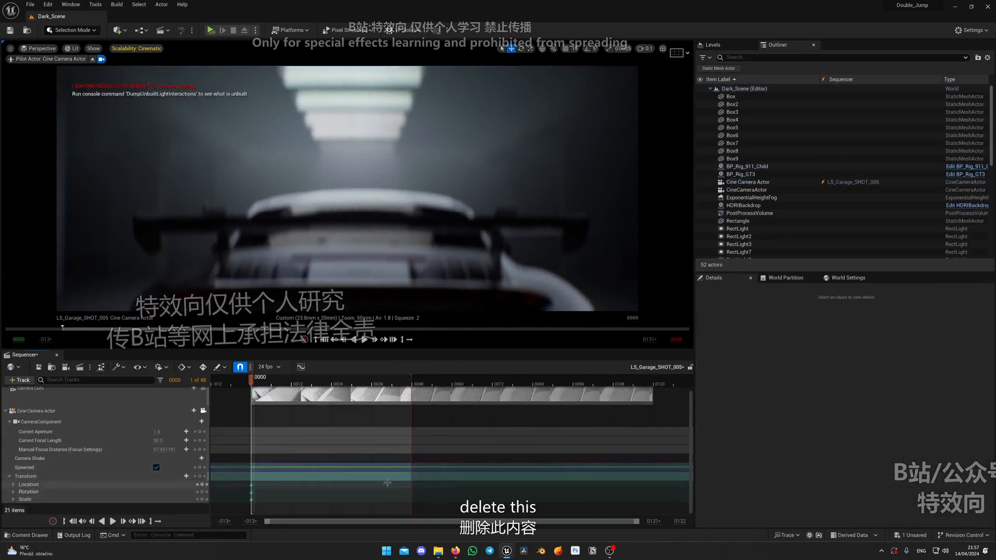
left_click_drag(338, 384, 439, 339)
right_click_drag(439, 273, 439, 247)
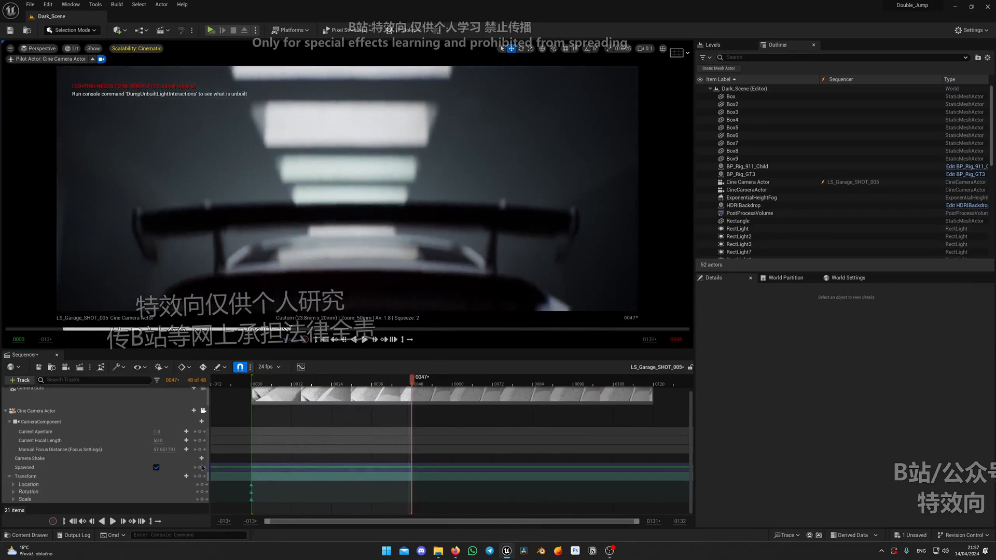
left_click(202, 476)
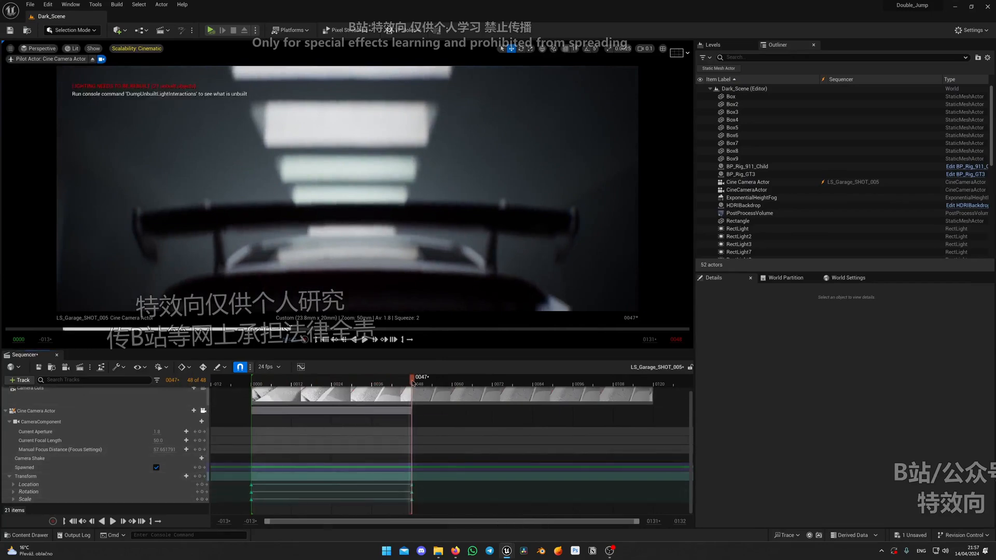
- Set the camera's Current Aperture to 1.2 and its Manual Focus Distance to about 146 to focus on the rear wing
left_click_drag(412, 383, 252, 393)
key("space")
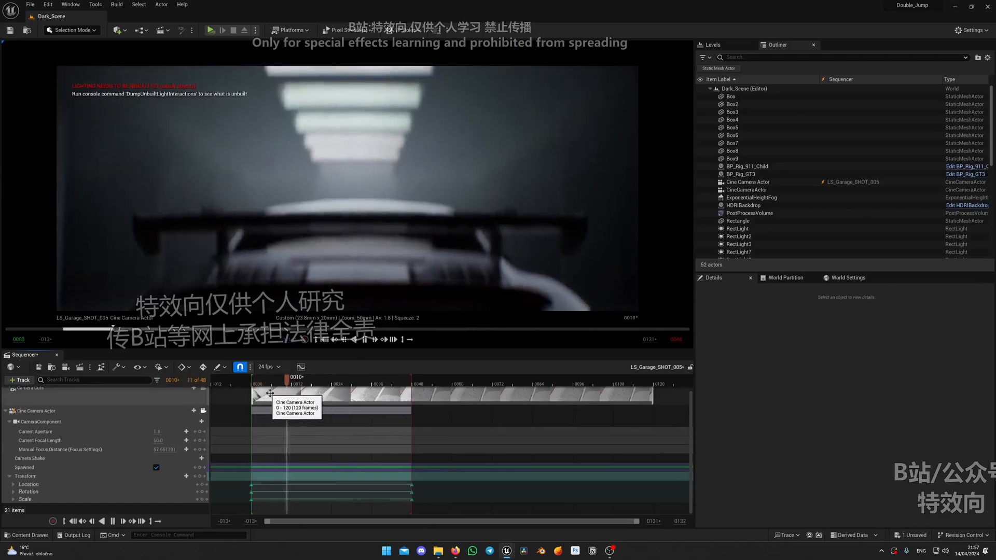
key("space")
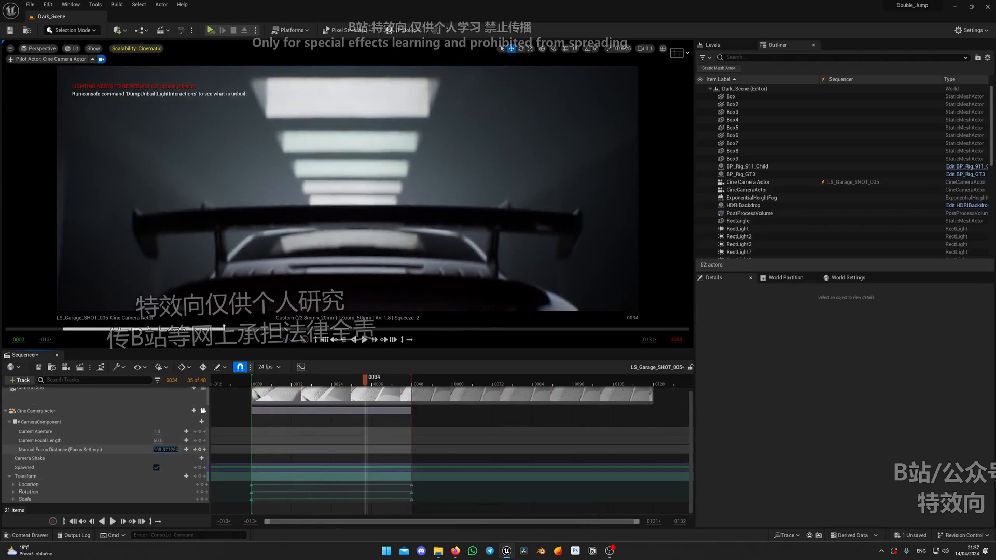
key("Return")
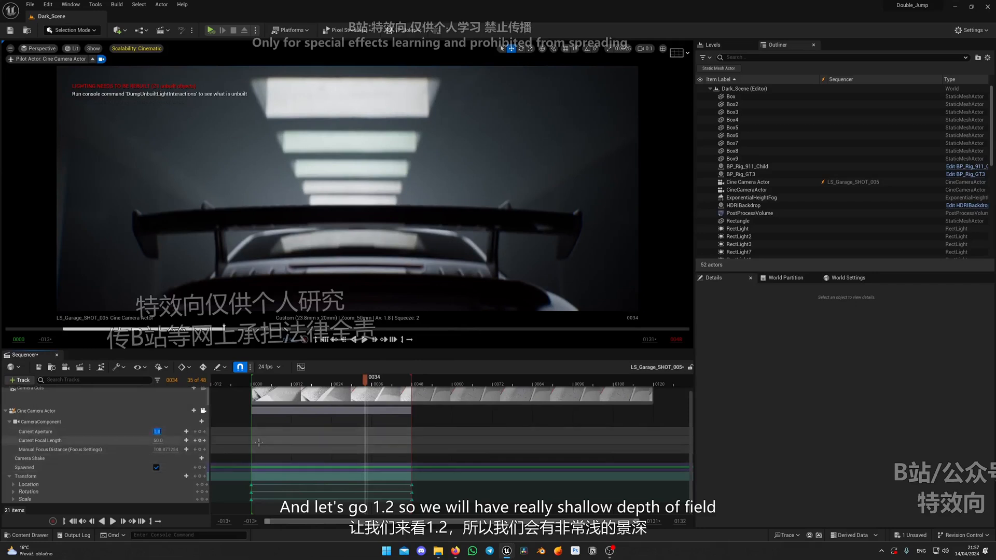
type("1.2")
key("Return")
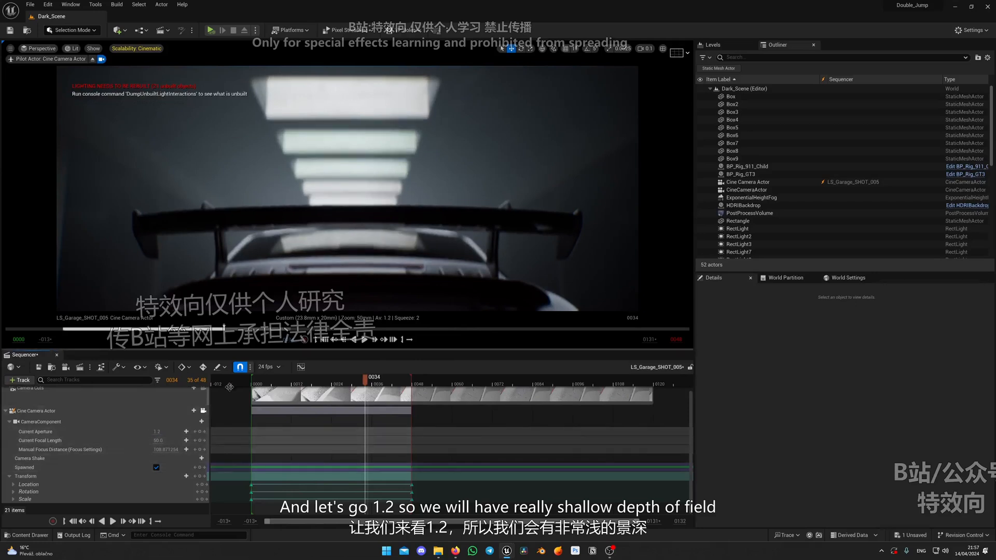
left_click_drag(165, 449, 187, 449)
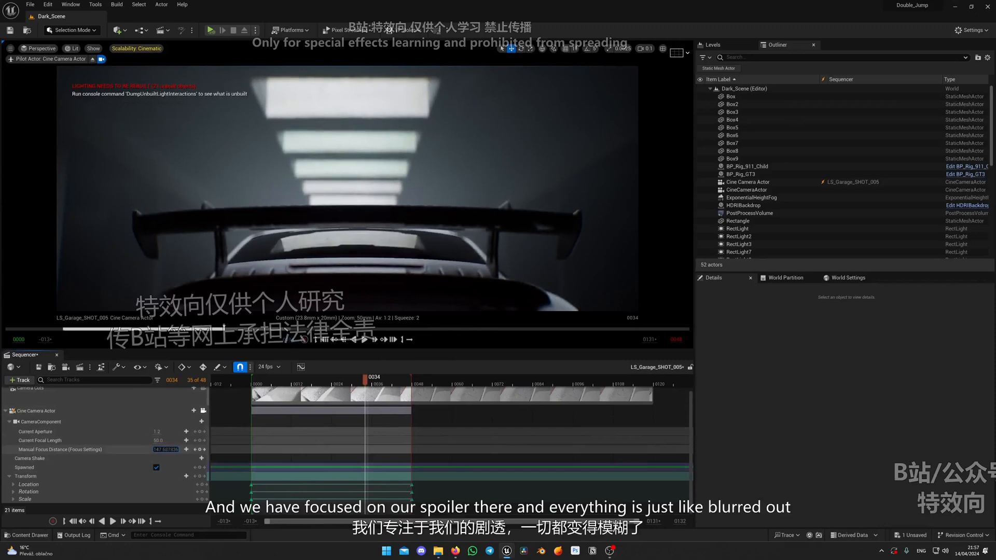
- Play LS_Garage_SHOT_005 from the start to its end and save the sequence
left_click_drag(368, 385, 252, 385)
key("space")
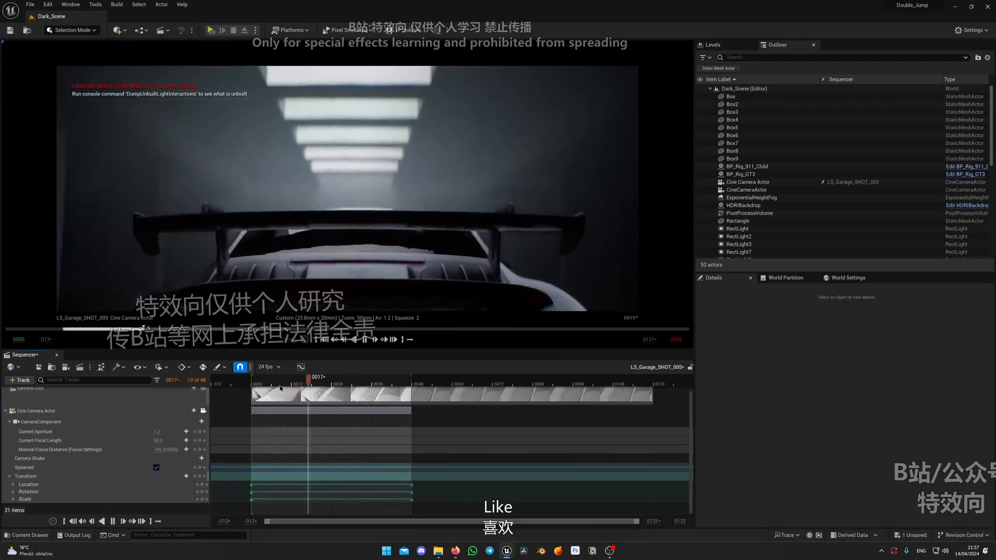
key("space")
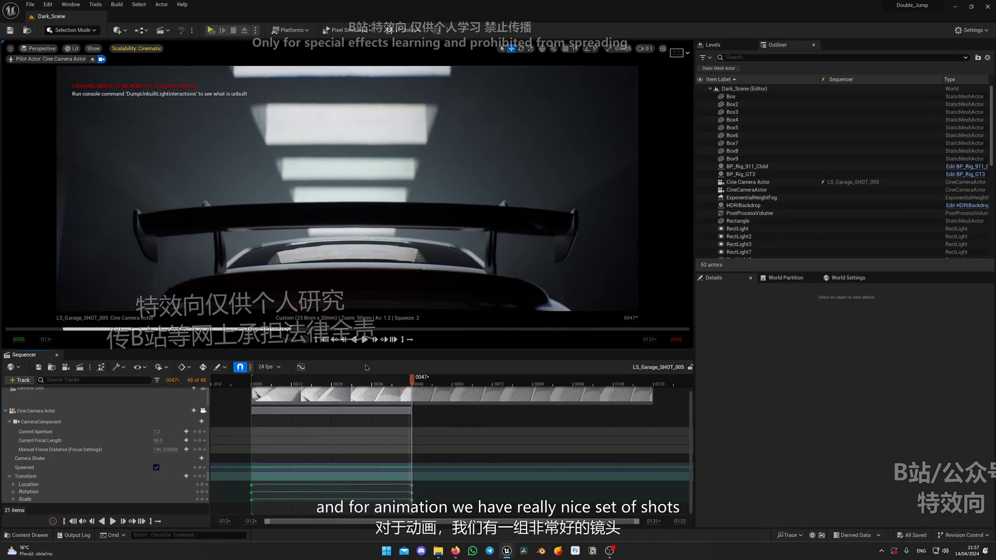
- Open LS_Garage_SHOT_001 and LS_Garage_SHOT_002 in turn and play each one through its camera cuts
key("ctrl+space")
double_click(302, 309)
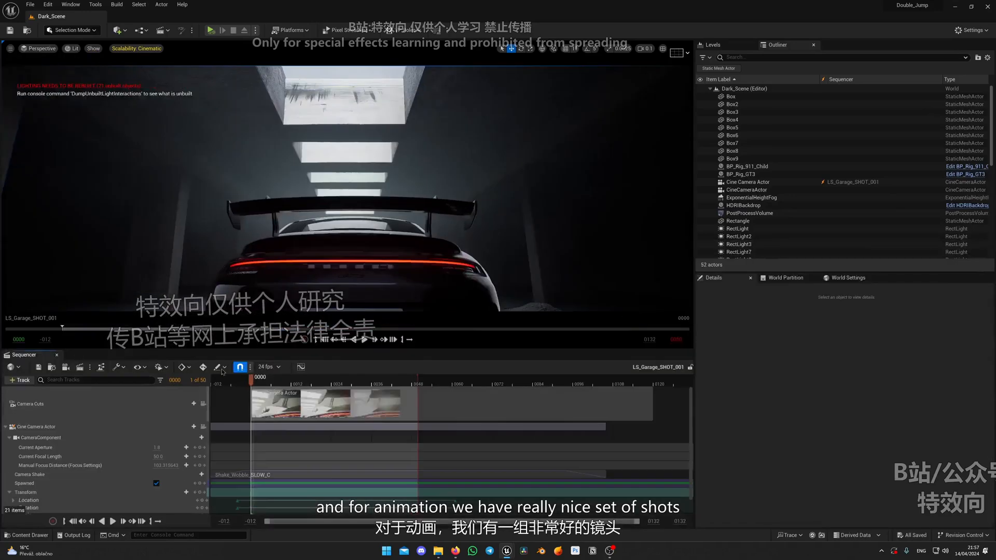
left_click(202, 404)
key("space")
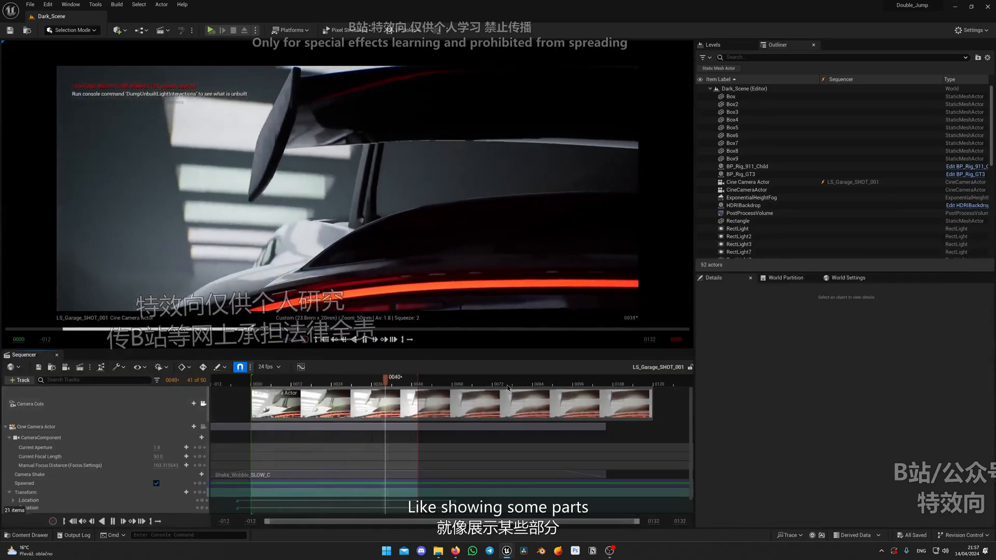
key("ctrl+space")
double_click(366, 306)
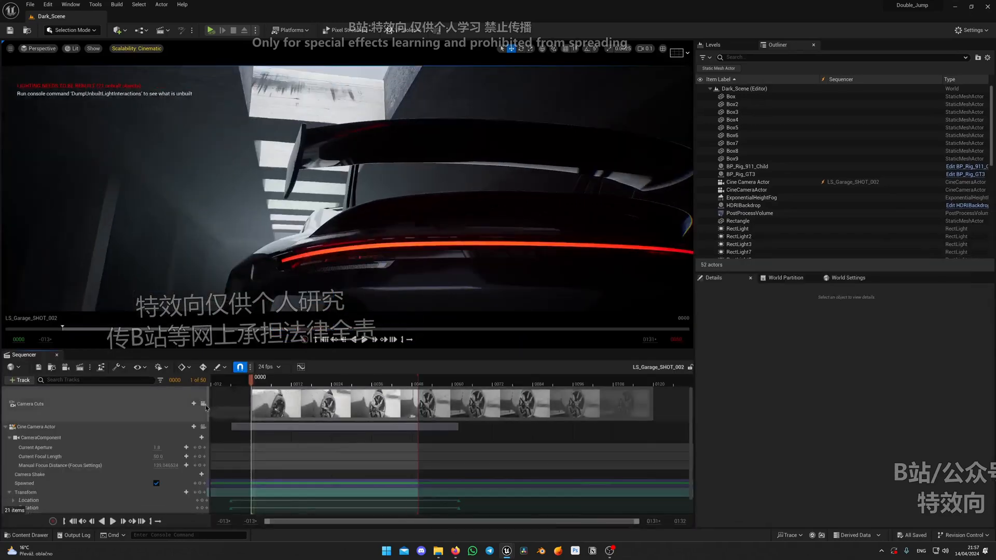
left_click(203, 404)
key("space")
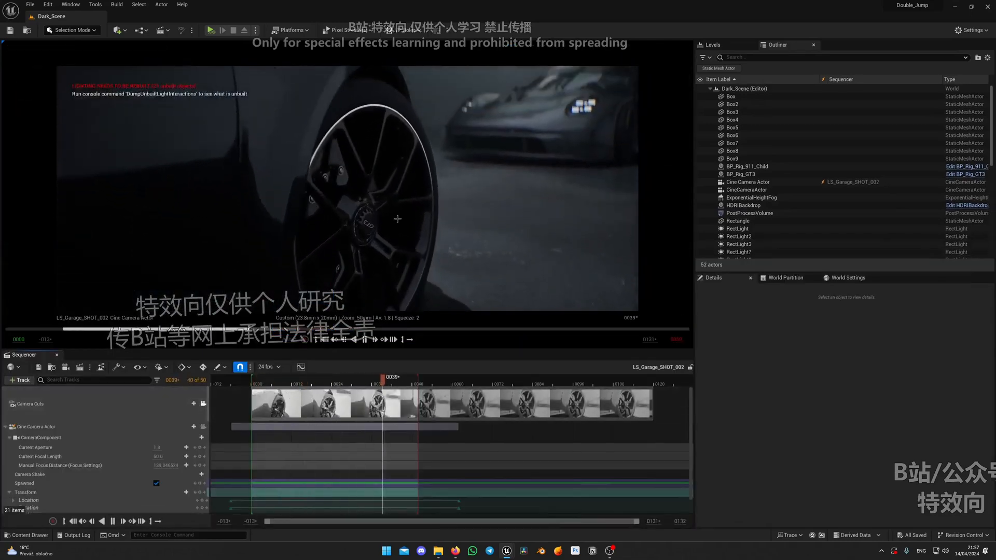
- Open LS_Garage_SHOT_003, view it through its camera cuts, and play it to about frame 20 to examine the car's lighting
key("ctrl+space")
double_click(370, 307)
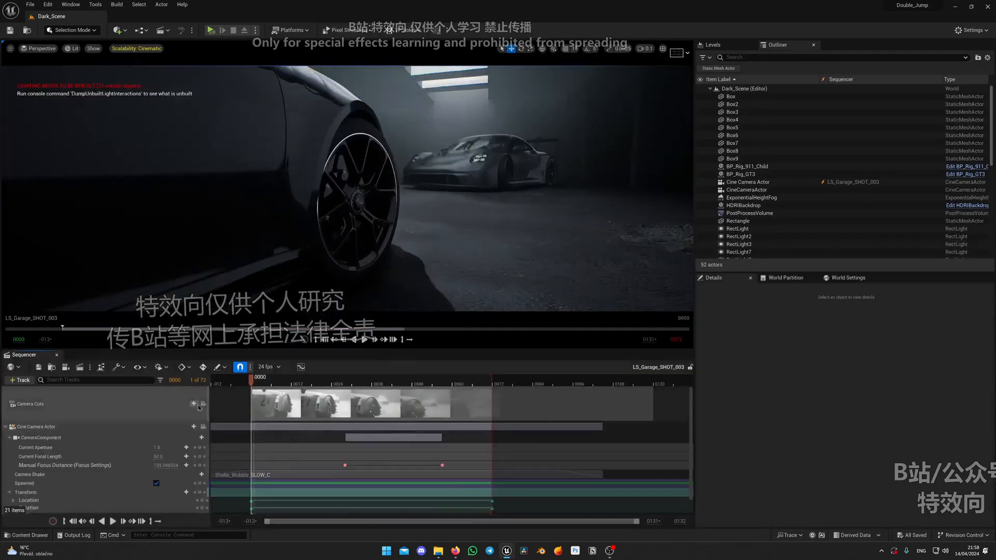
left_click(202, 405)
key("space")
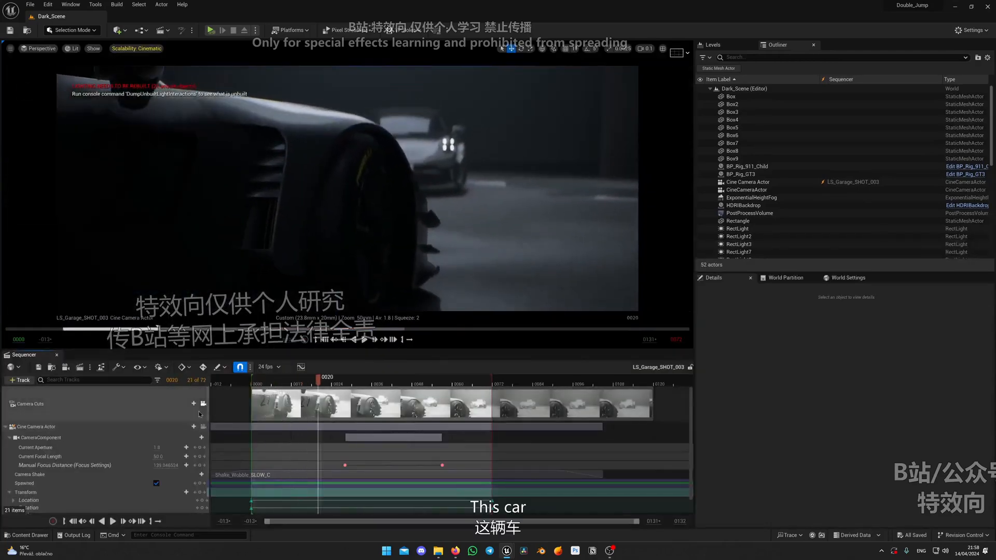
- Unlock the viewport from the camera cuts and duplicate RectLight13 to the opposite side of the garage
left_click(203, 404)
right_click_drag(347, 189, 311, 218)
scroll(347, 192, "up", 4)
key("g")
left_click(161, 145)
right_click_drag(227, 155, 259, 155)
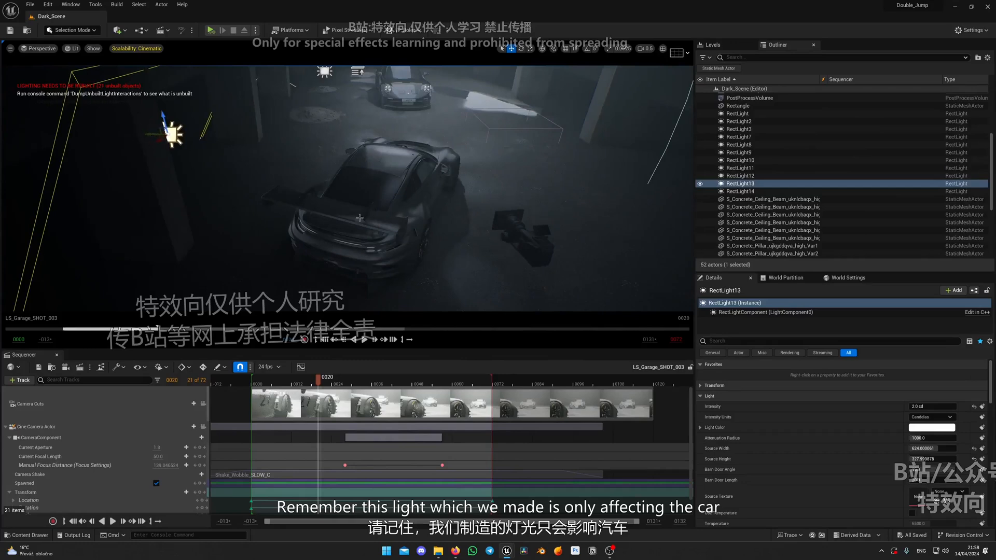
left_click_drag(146, 137, 568, 135, "alt")
- Rotate the duplicated rect light RectLight15 so it shines on the side of the nearer car
right_click_drag(568, 134, 675, 106)
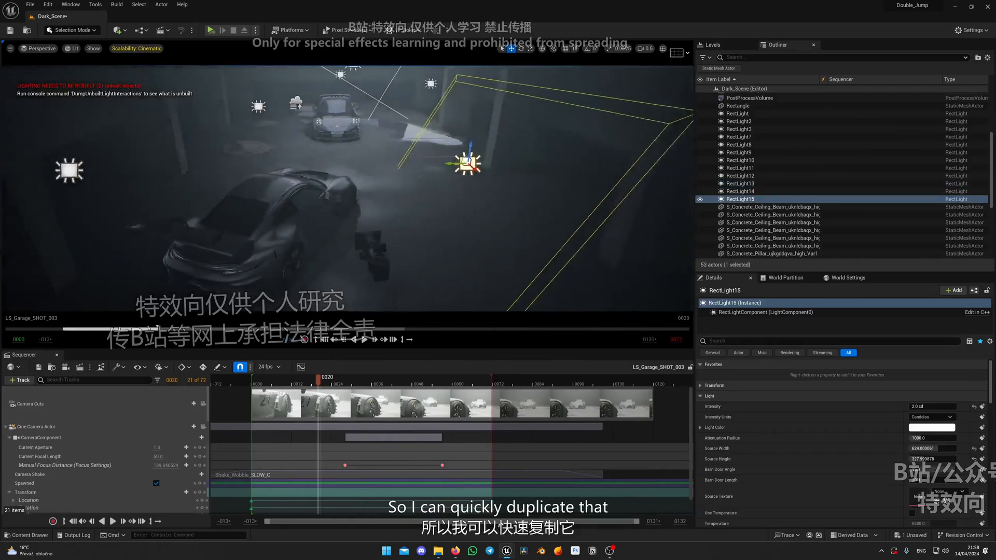
key("d")
scroll(439, 164, "up", 1)
key("e")
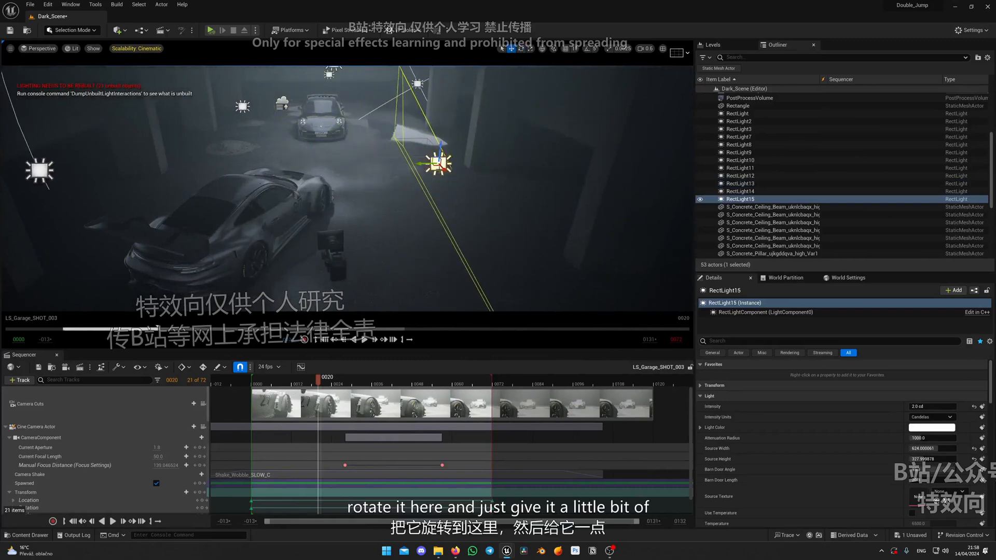
- Play LS_Garage_SHOT_003 through its camera cuts to its end to check the light on the car's side
left_click(203, 404)
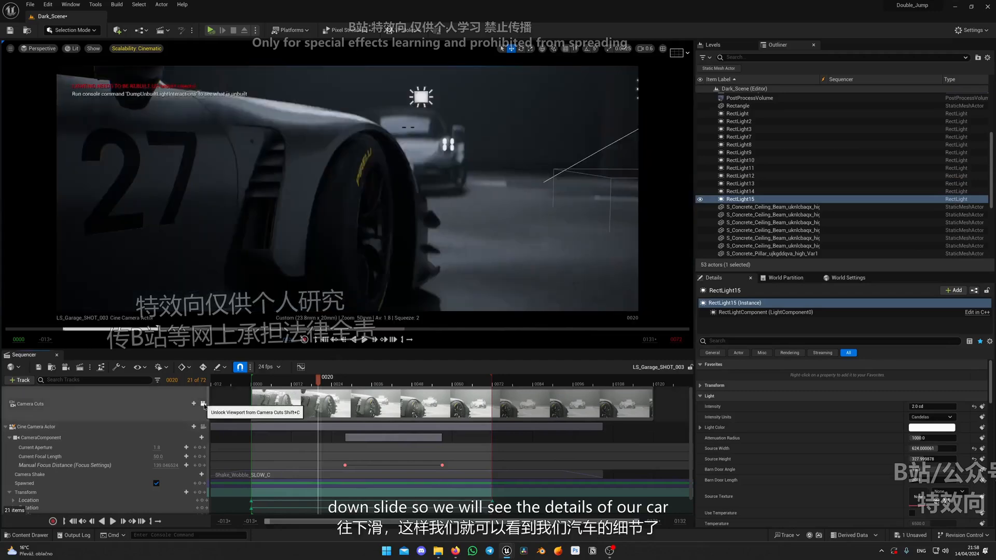
key("space")
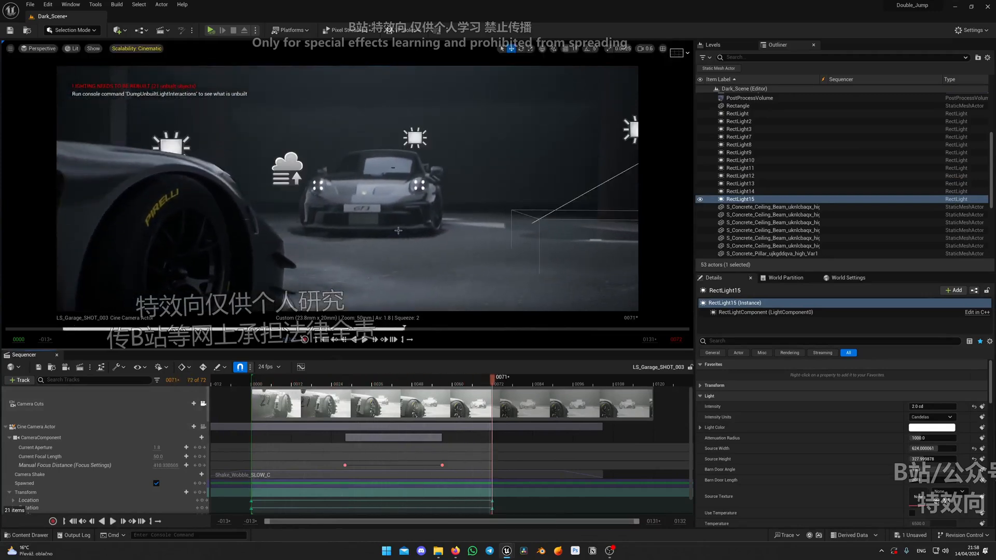
left_click(209, 403)
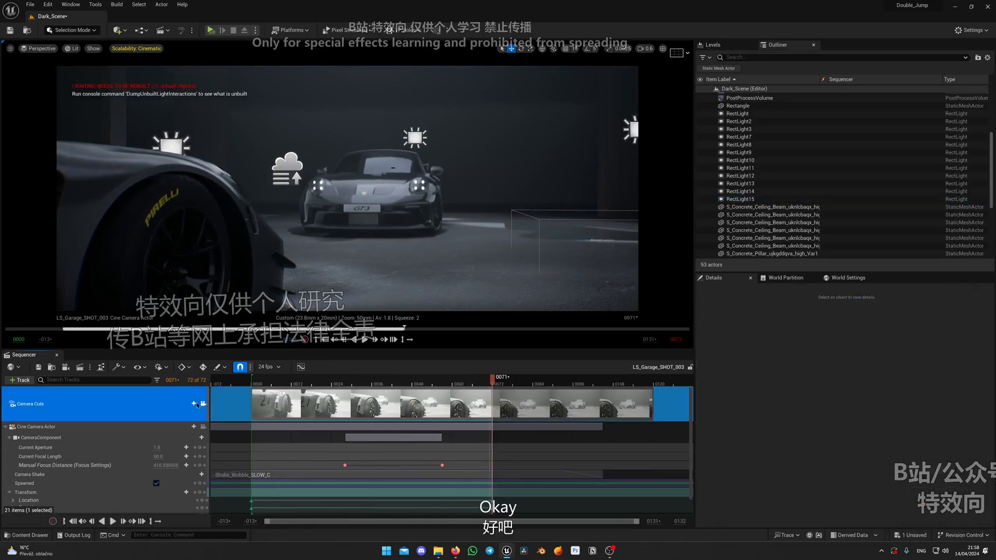
- Unlock the viewport from the camera cuts to examine the garage floor's puddles and reflections, and return to the LS_Garage_SHOT_003 camera view
left_click(203, 403)
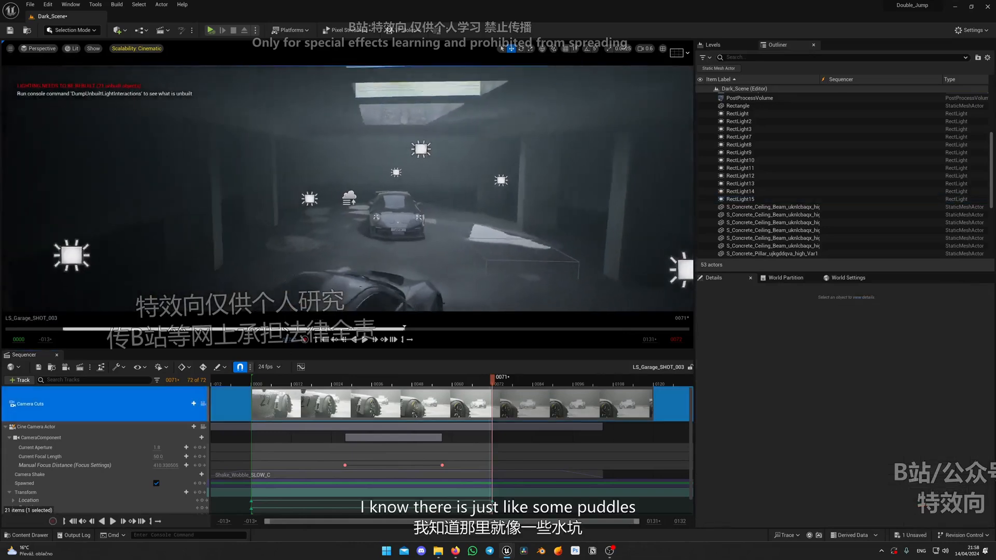
right_click_drag(346, 188, 363, 192)
right_click_drag(422, 207, 363, 239)
left_click(203, 403)
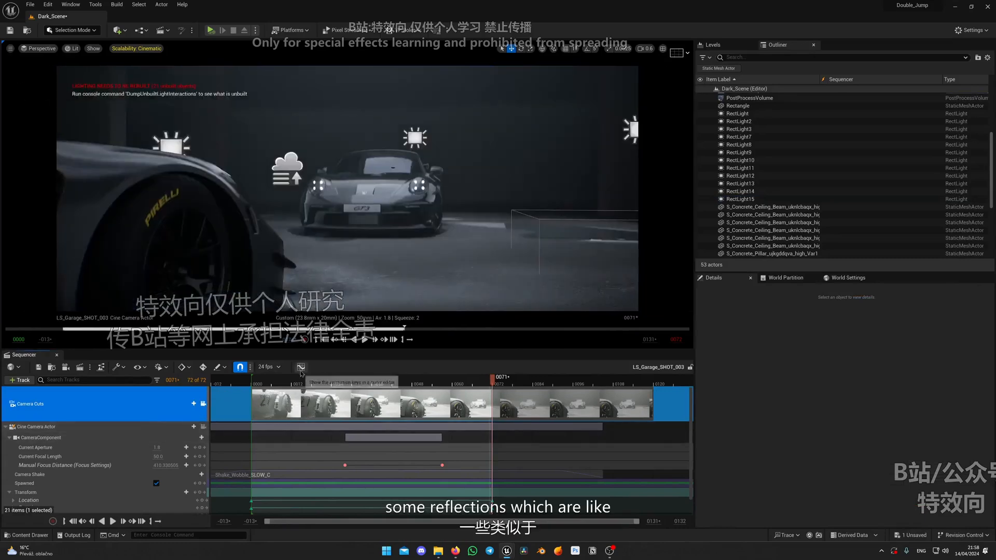
key("space")
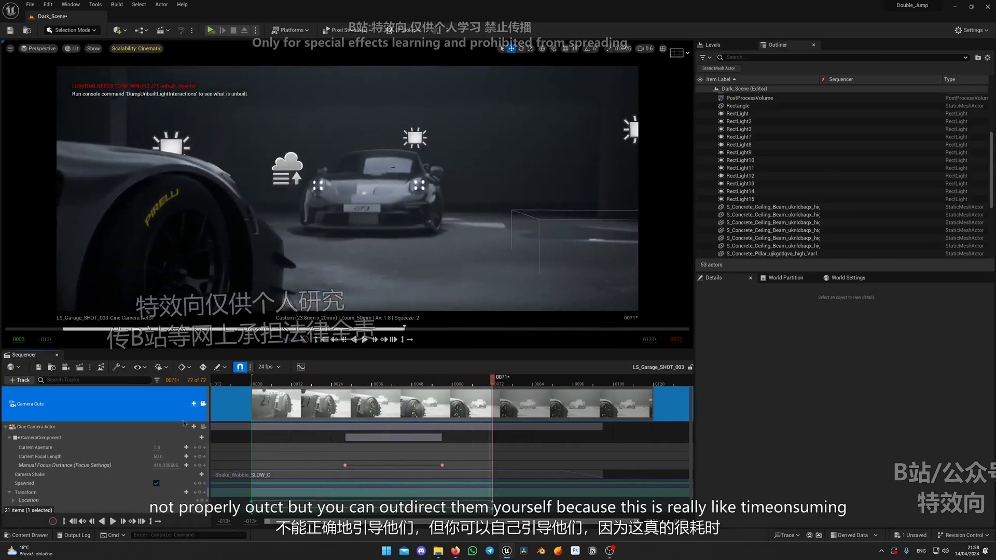
- Look over both cars from outside the shot camera, save the Dark_Scene level, and view LS_Garage_SHOT_003 through its camera cuts again
left_click(203, 404)
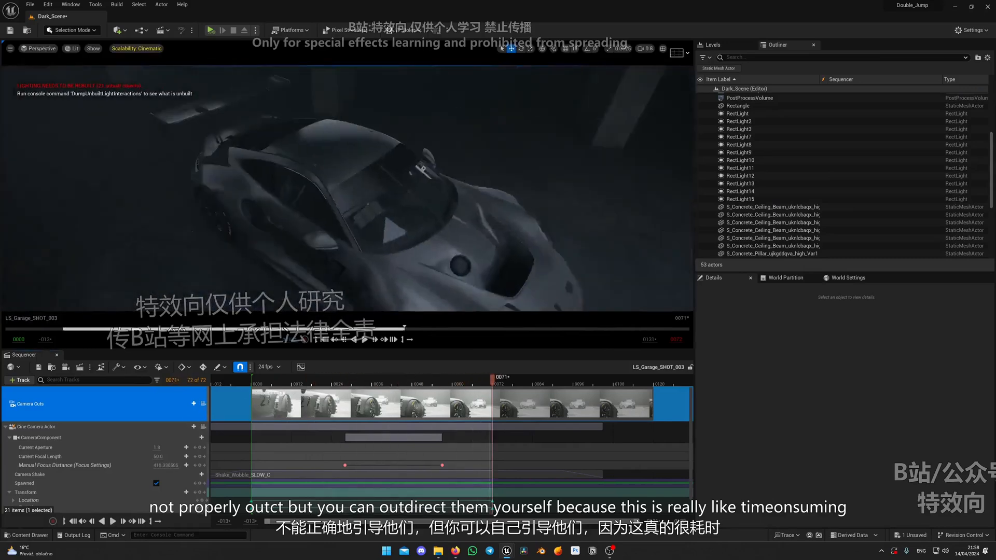
right_click_drag(303, 241, 326, 207)
key("ctrl+s")
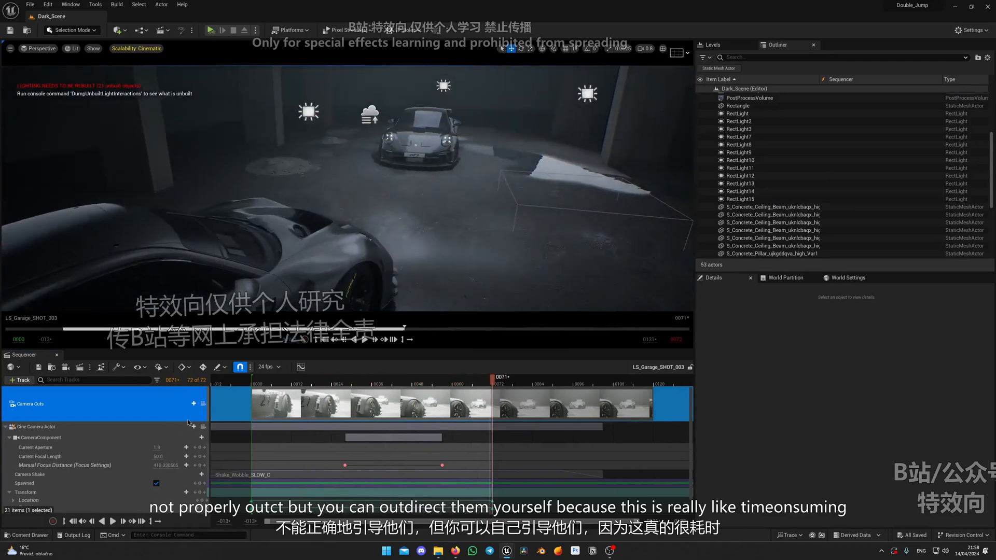
left_click(203, 404)
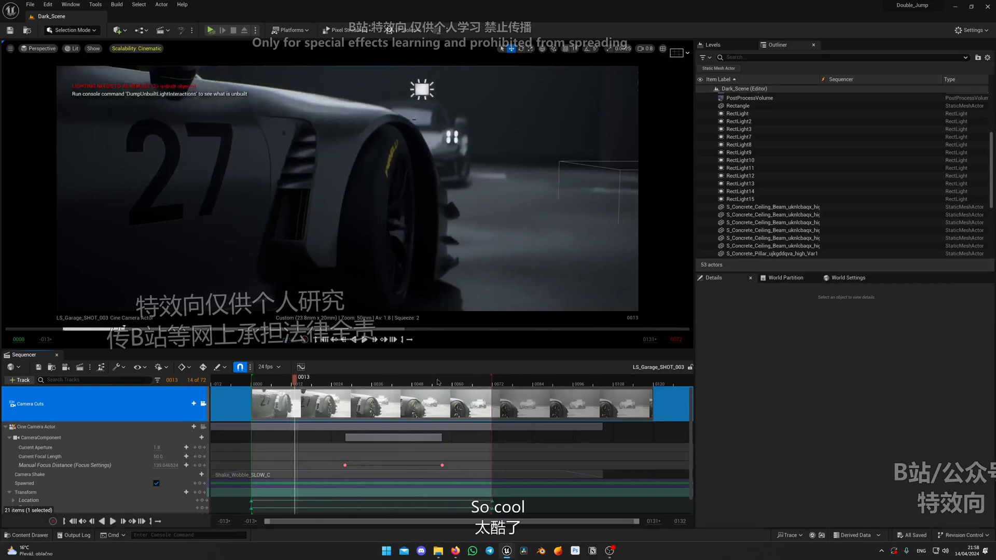
- Open LS_Garage_SHOT_004 and play it through its camera cuts to review the shot
key("ctrl+space")
left_click(518, 324)
double_click(518, 323)
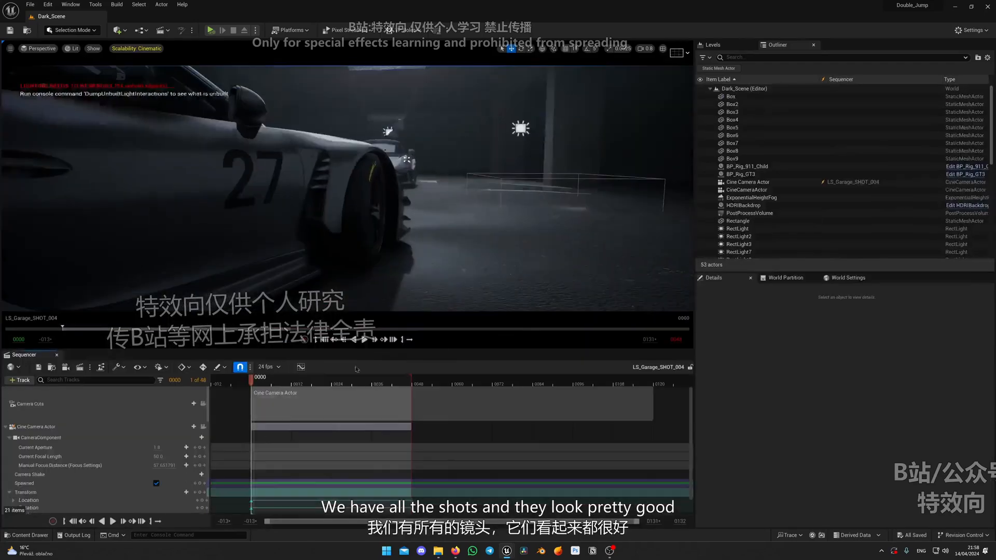
left_click(202, 404)
key("space")
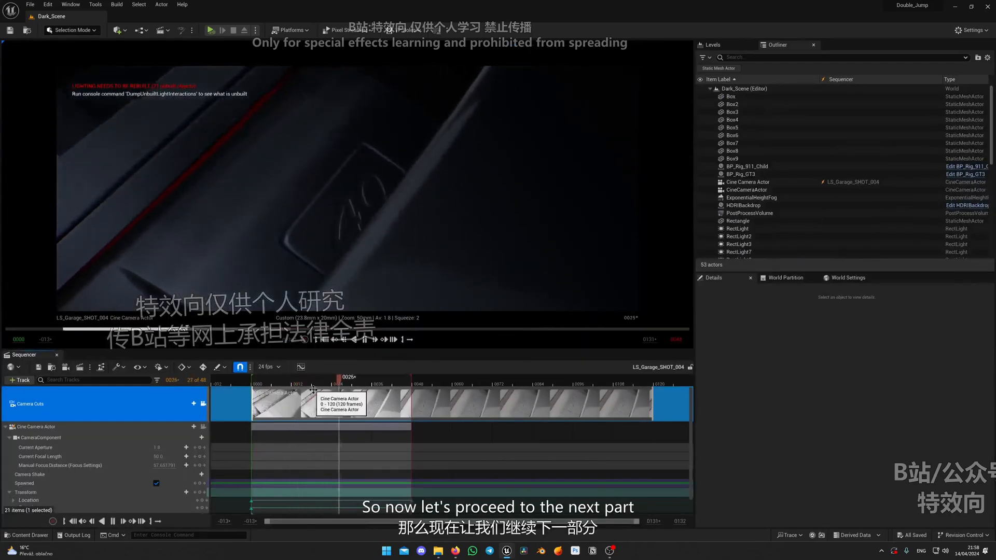
- Open LS_Garage_SHOT_005 and play it through its camera cuts to review the rear wing shot
key("ctrl+space")
double_click(561, 323)
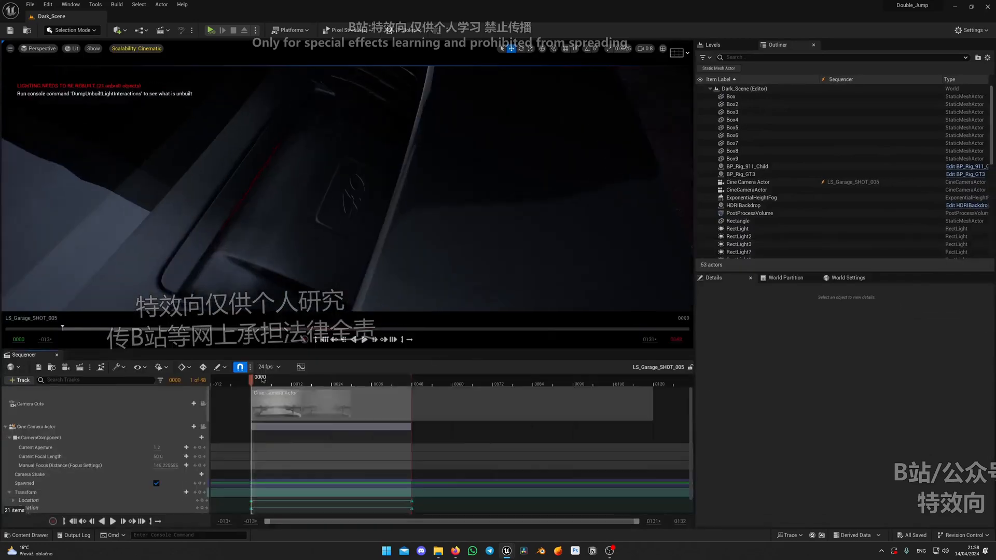
key("space")
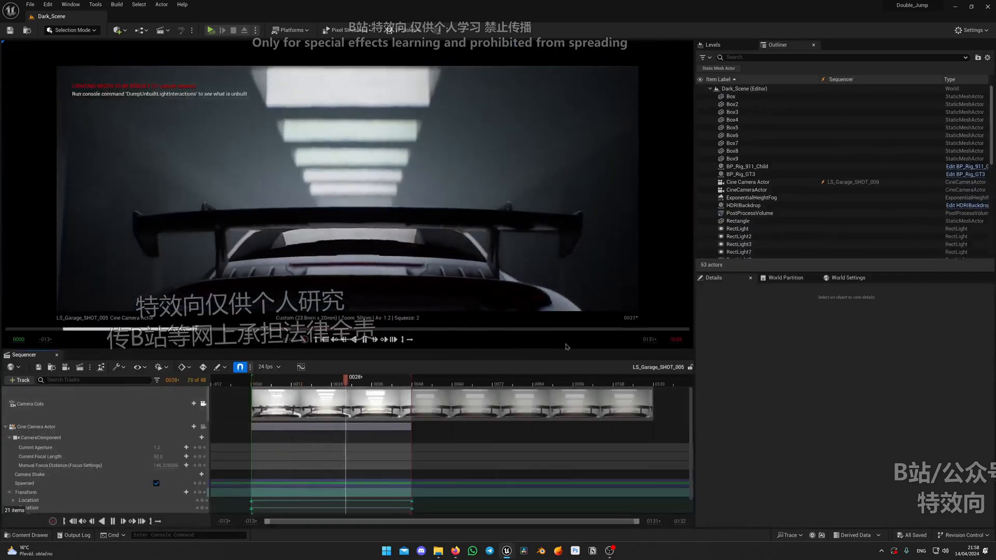